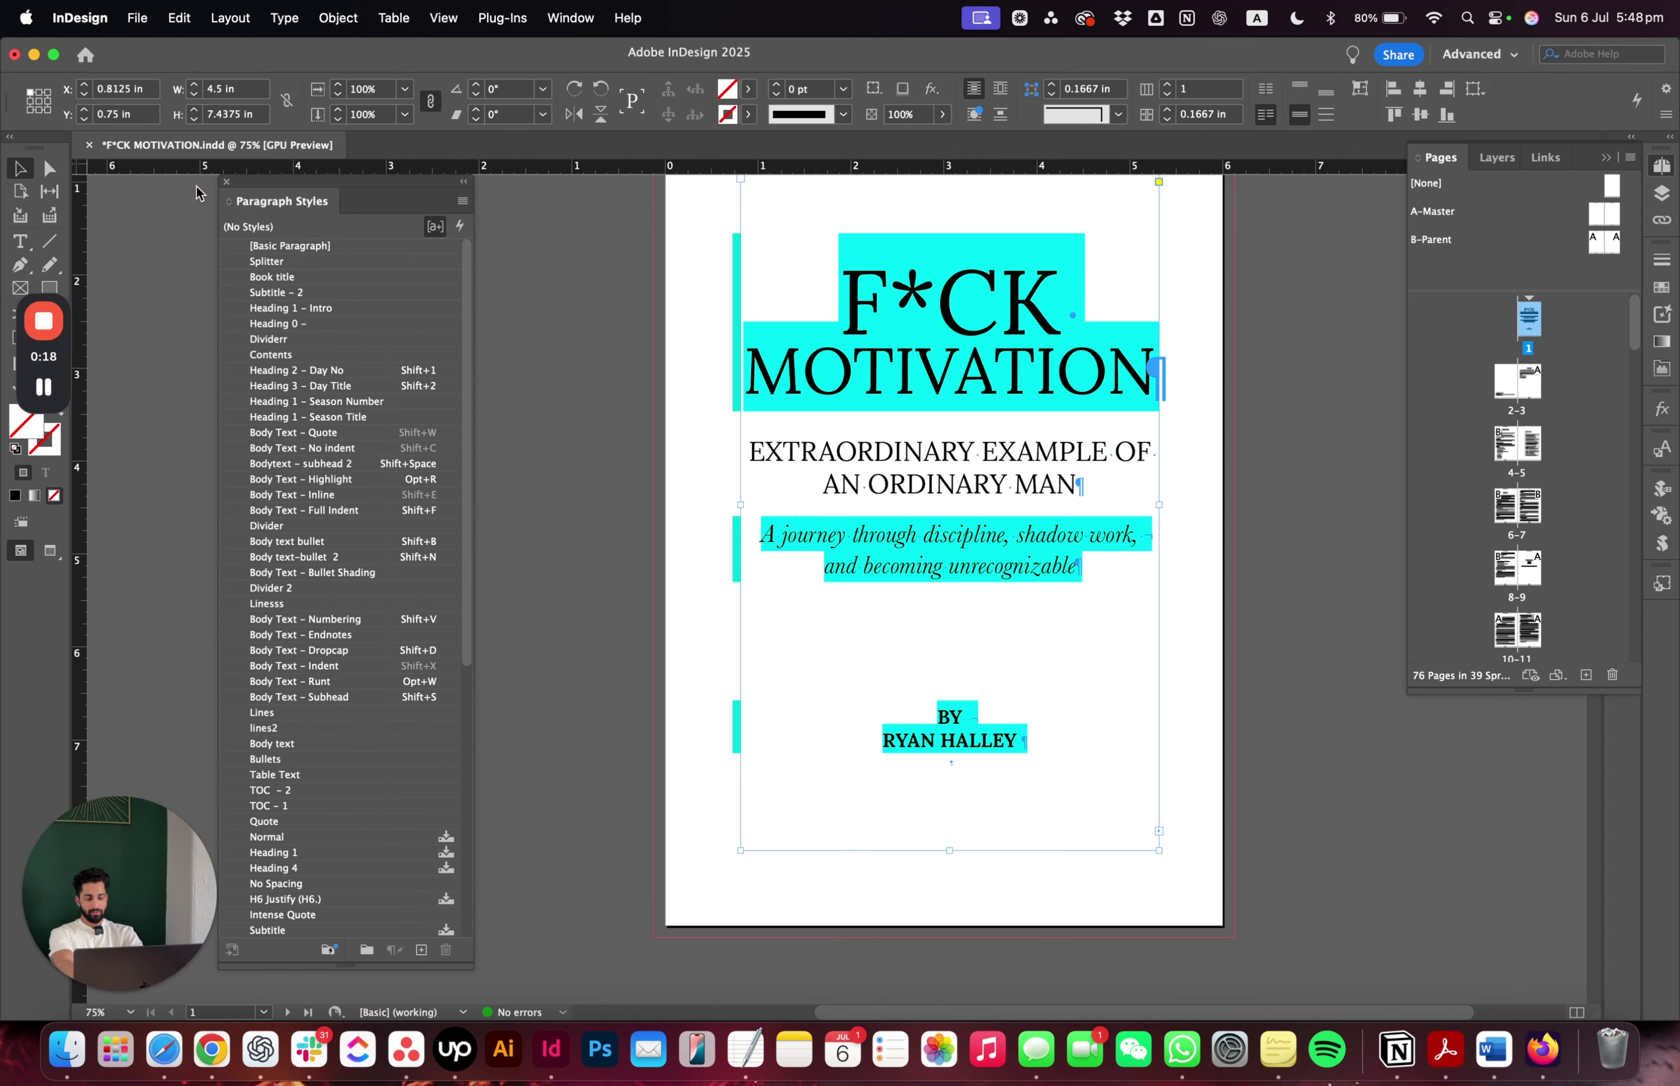
# - Save a copy of the document as "epub - F*CK MOTIVATION.indd" in the Indd folder
pyautogui.write('epub -F*CK MOTIVATION.indd')
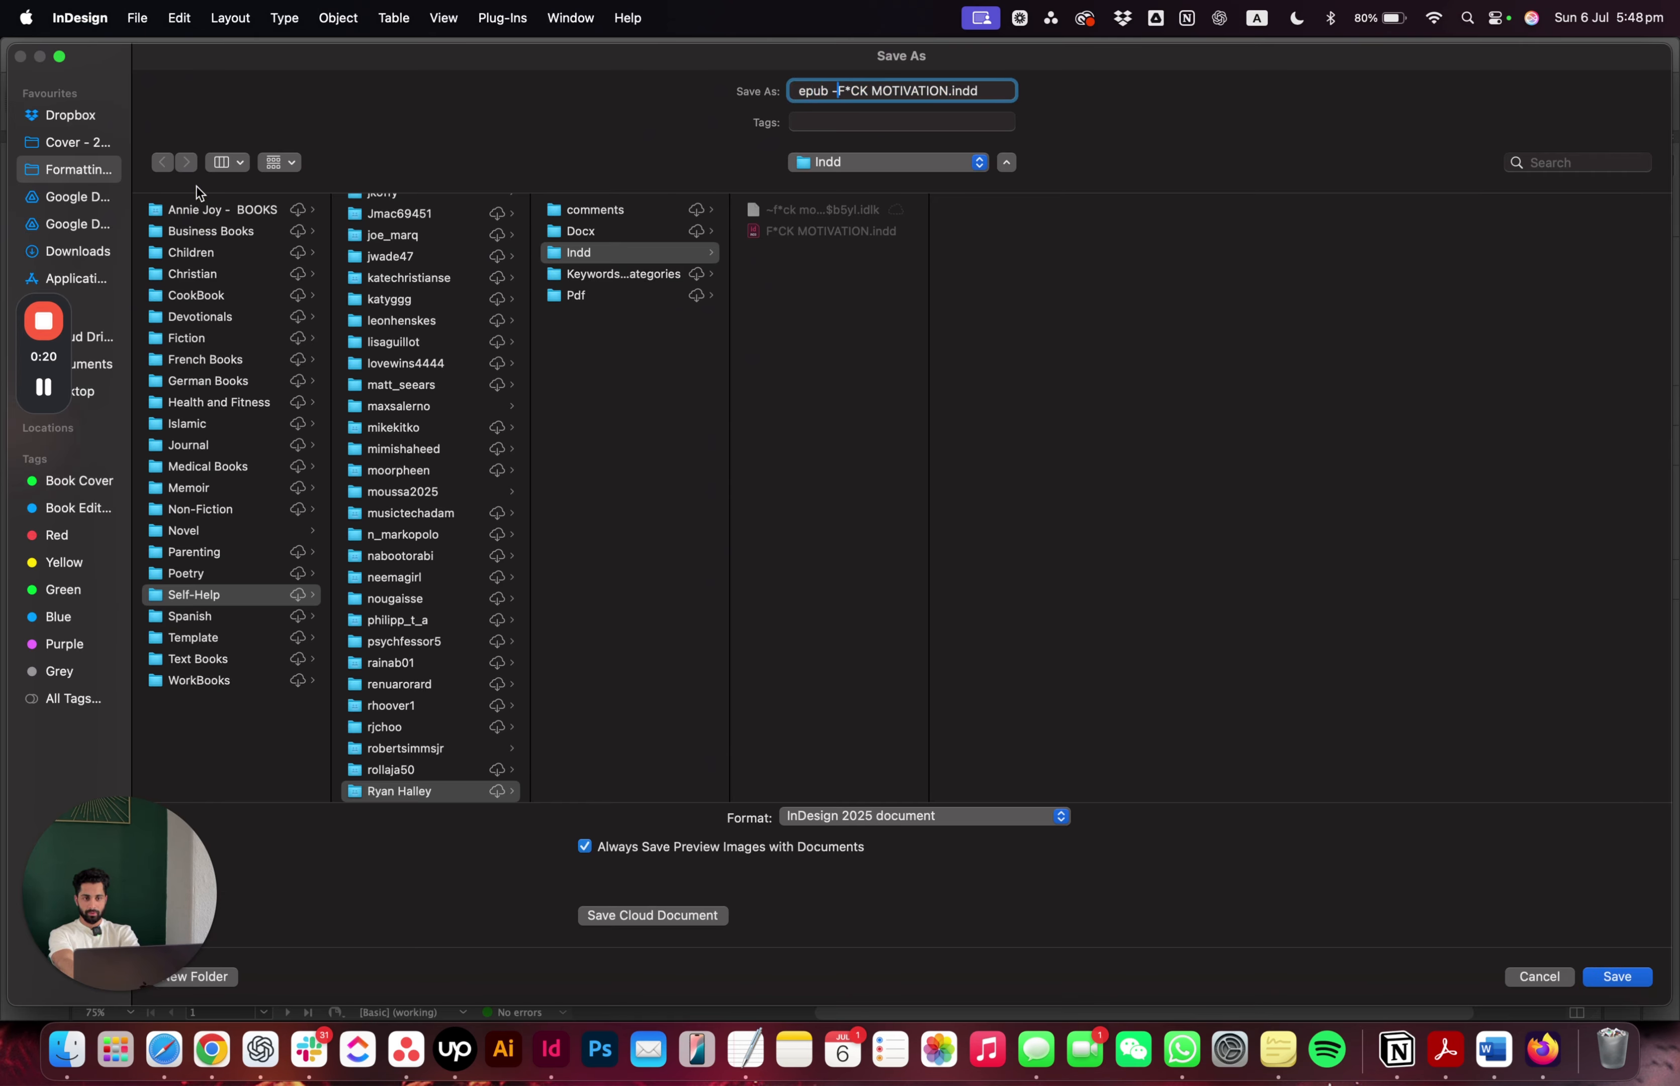
pyautogui.press('Return')
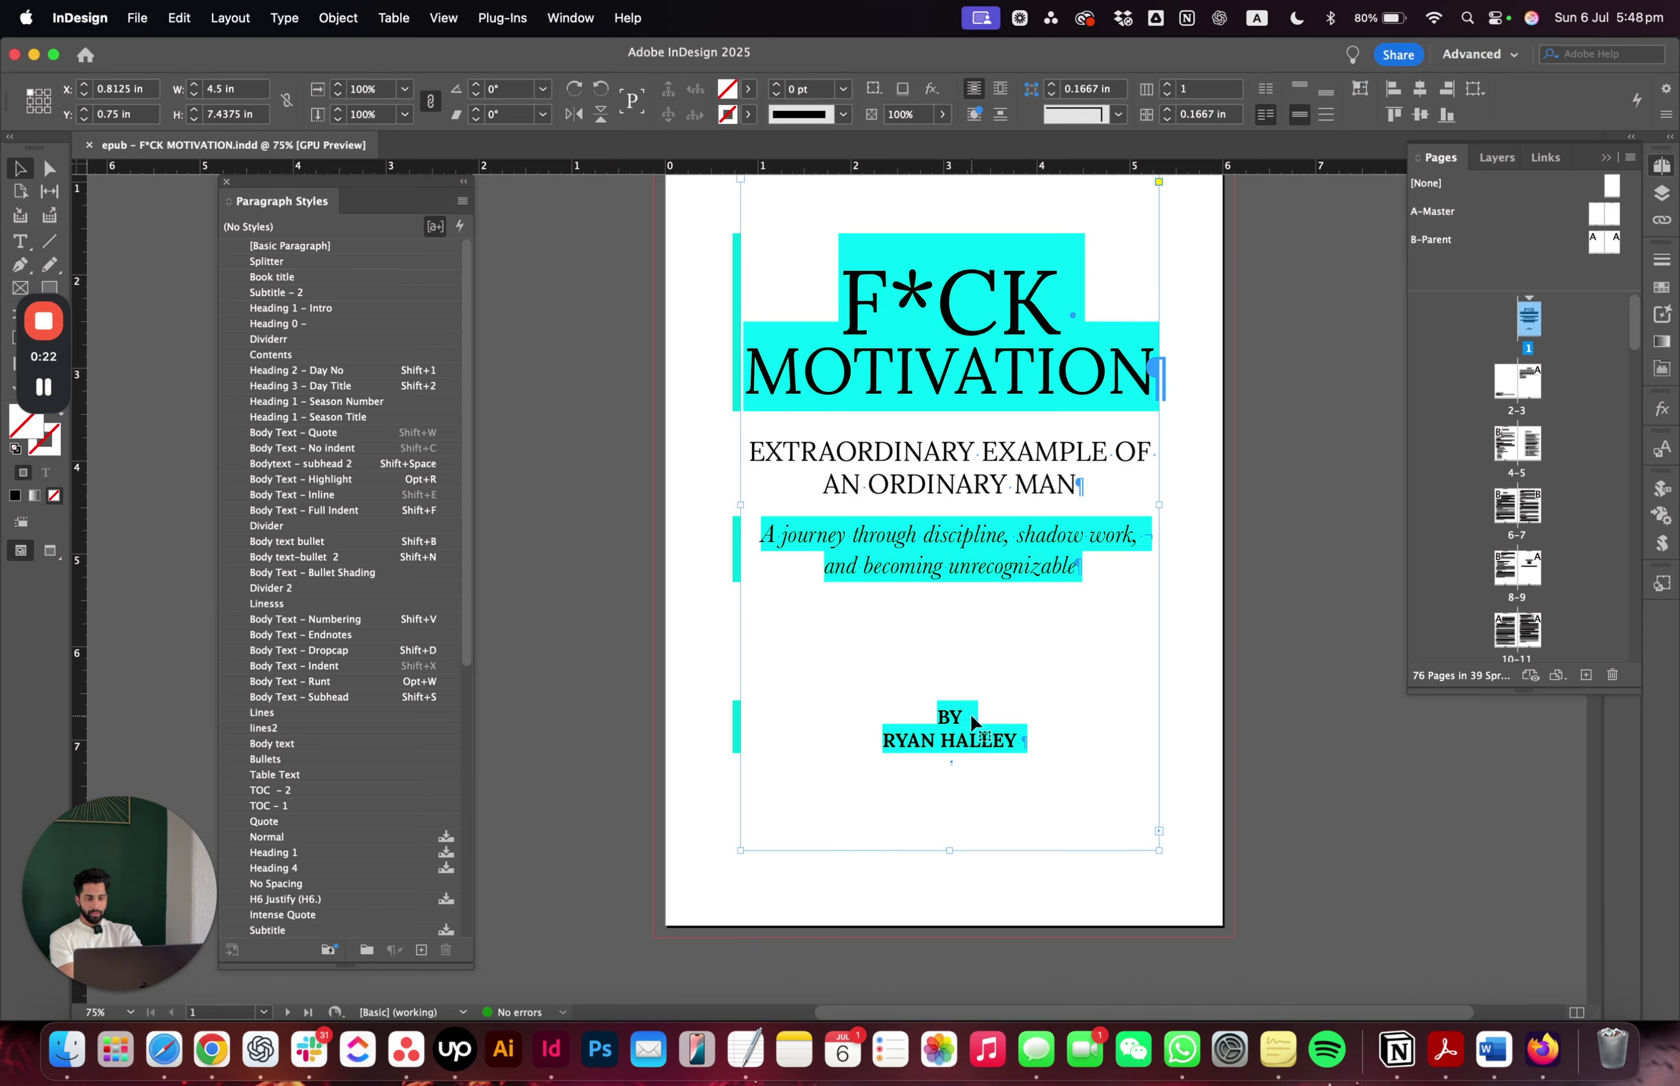
# - Set the Splitter paragraph style on the title page to split the document for EPUB export
pyautogui.doubleClick(949, 770)
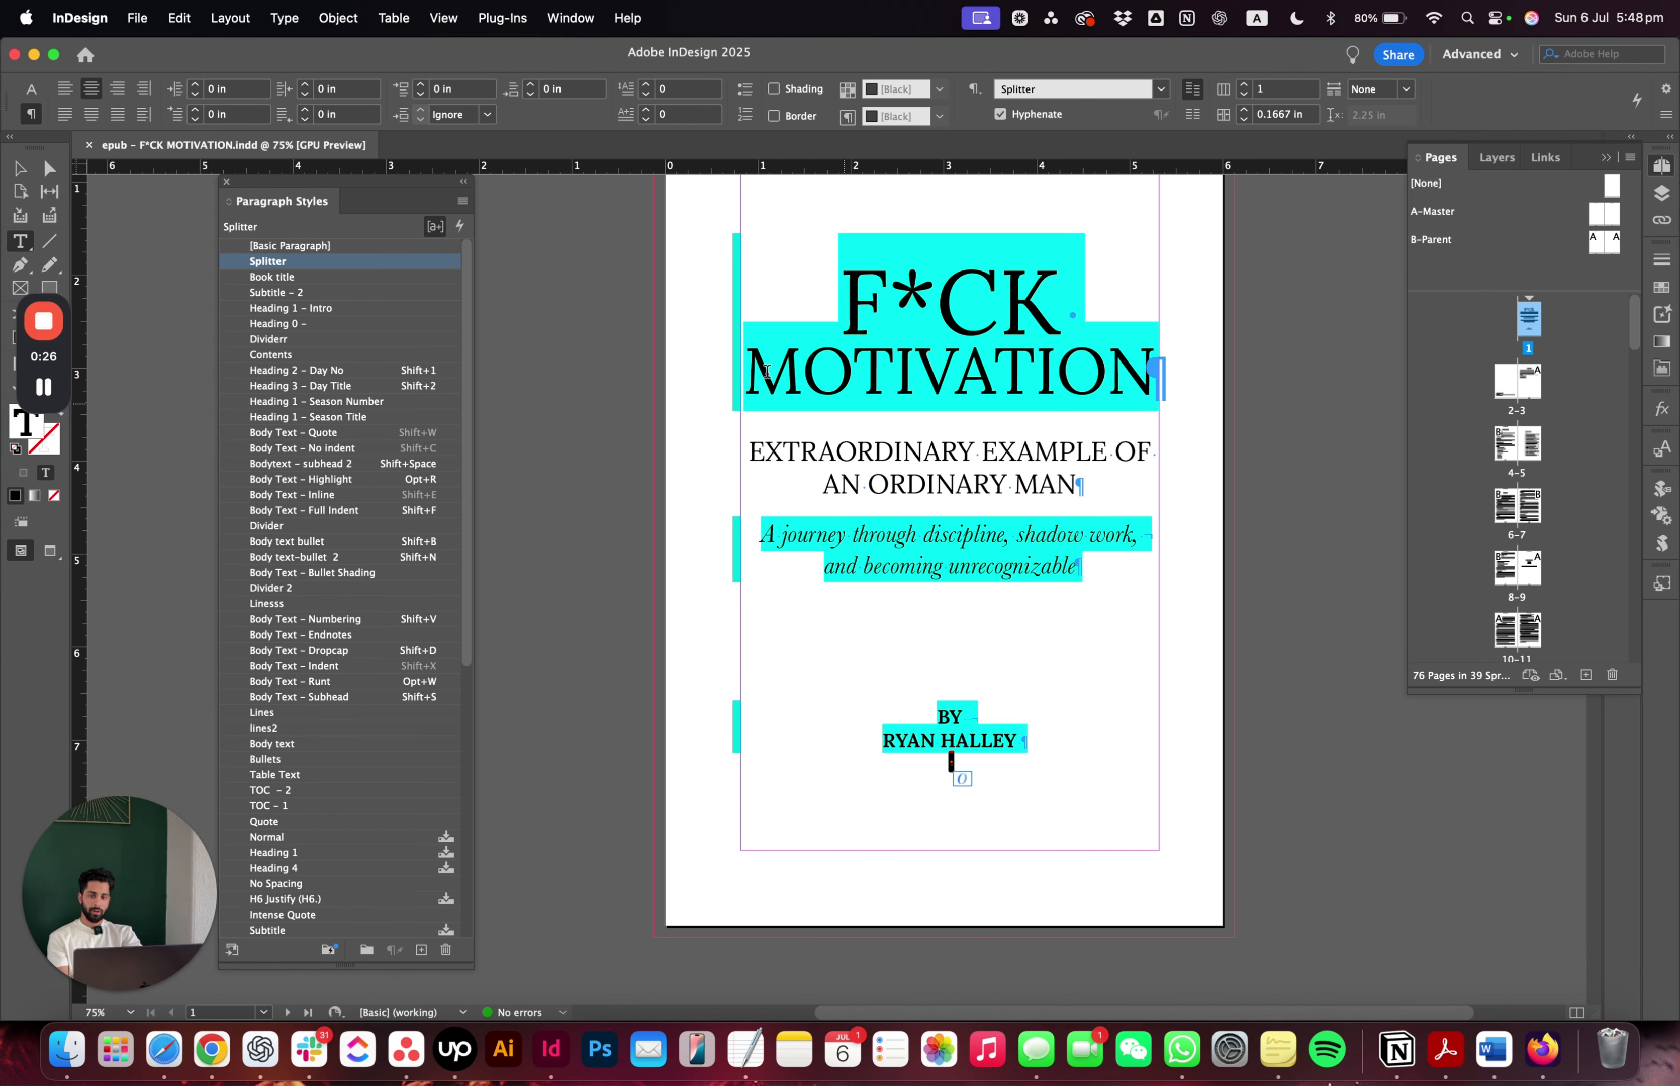
pyautogui.doubleClick(324, 262)
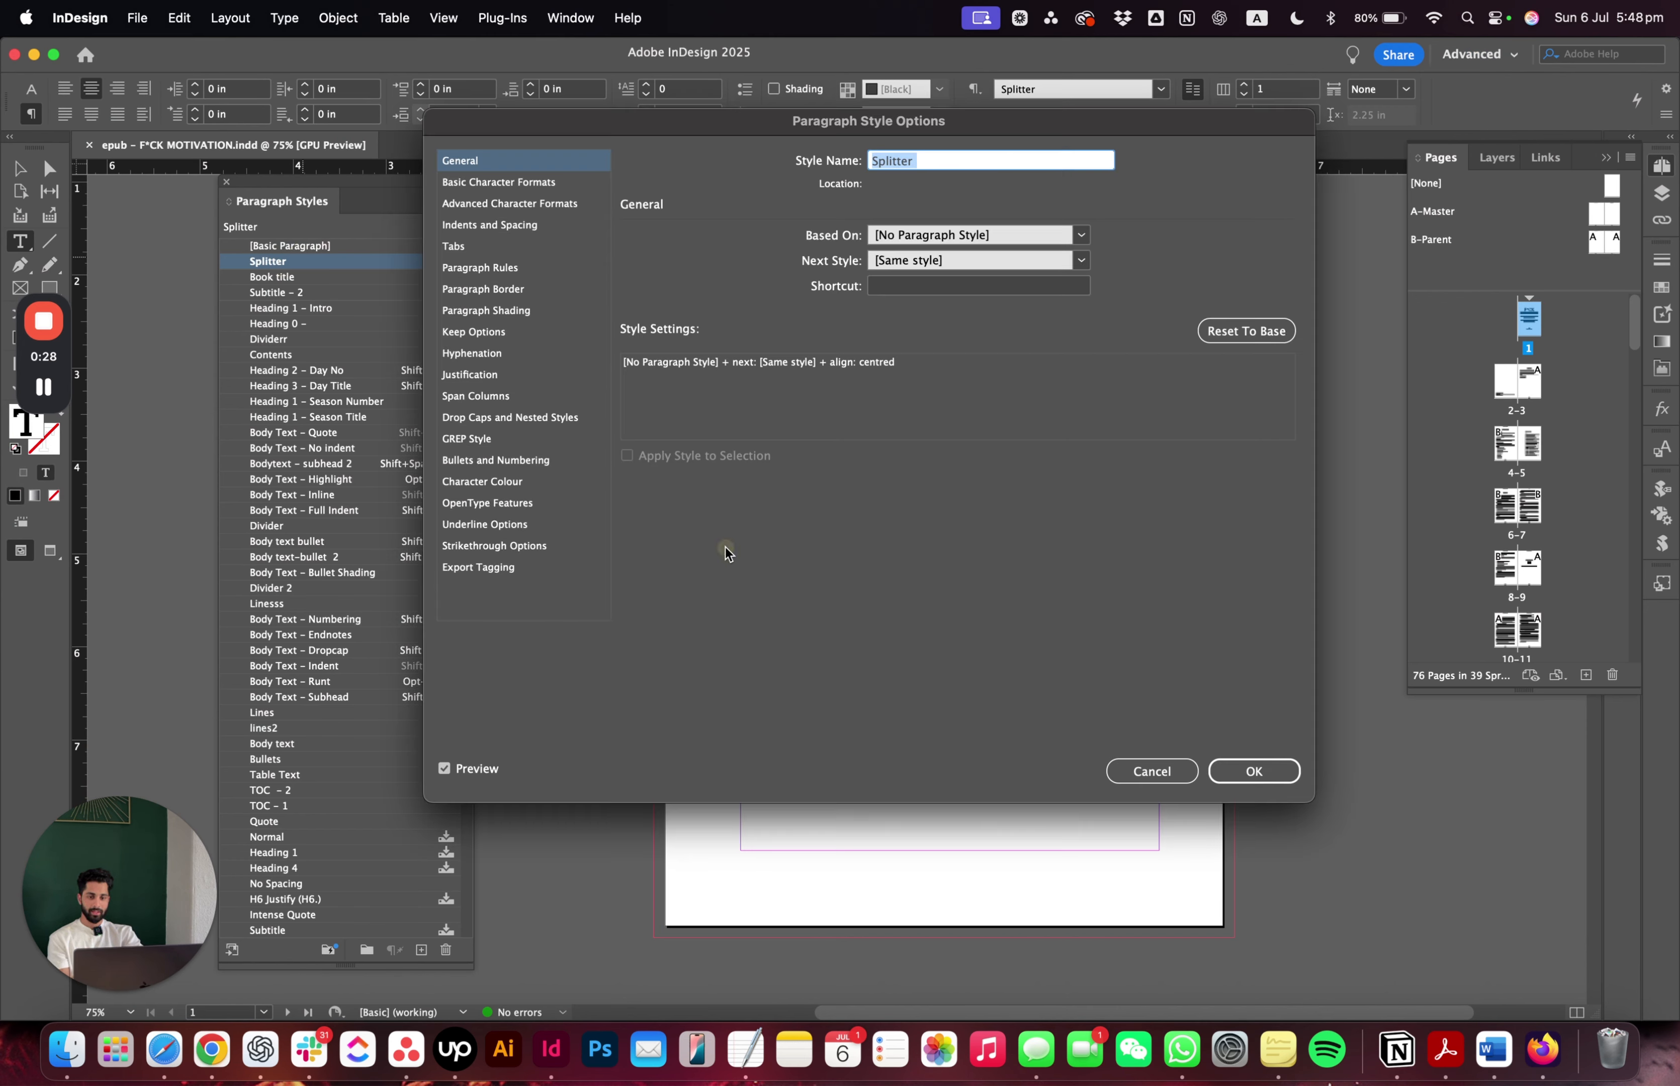
pyautogui.click(452, 567)
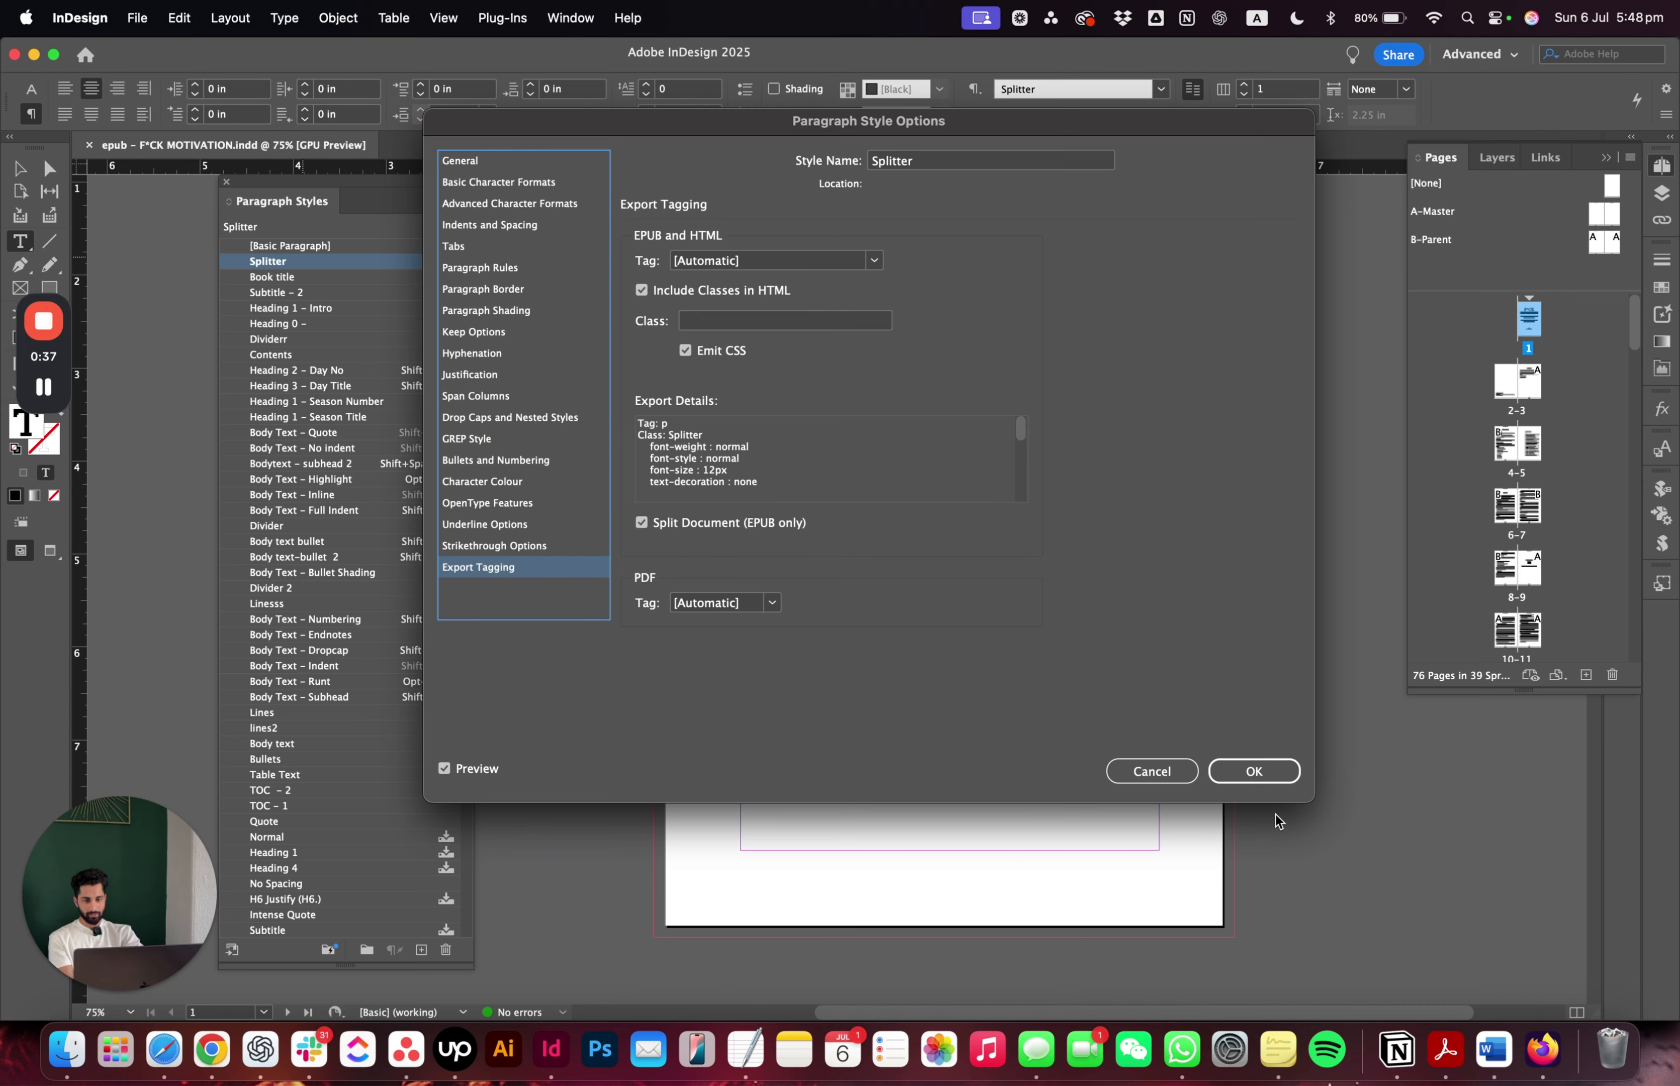
pyautogui.click(1254, 771)
# - Check which paragraph style the marker at the end of the copyright page uses
pyautogui.scroll(-10, 979, 595)
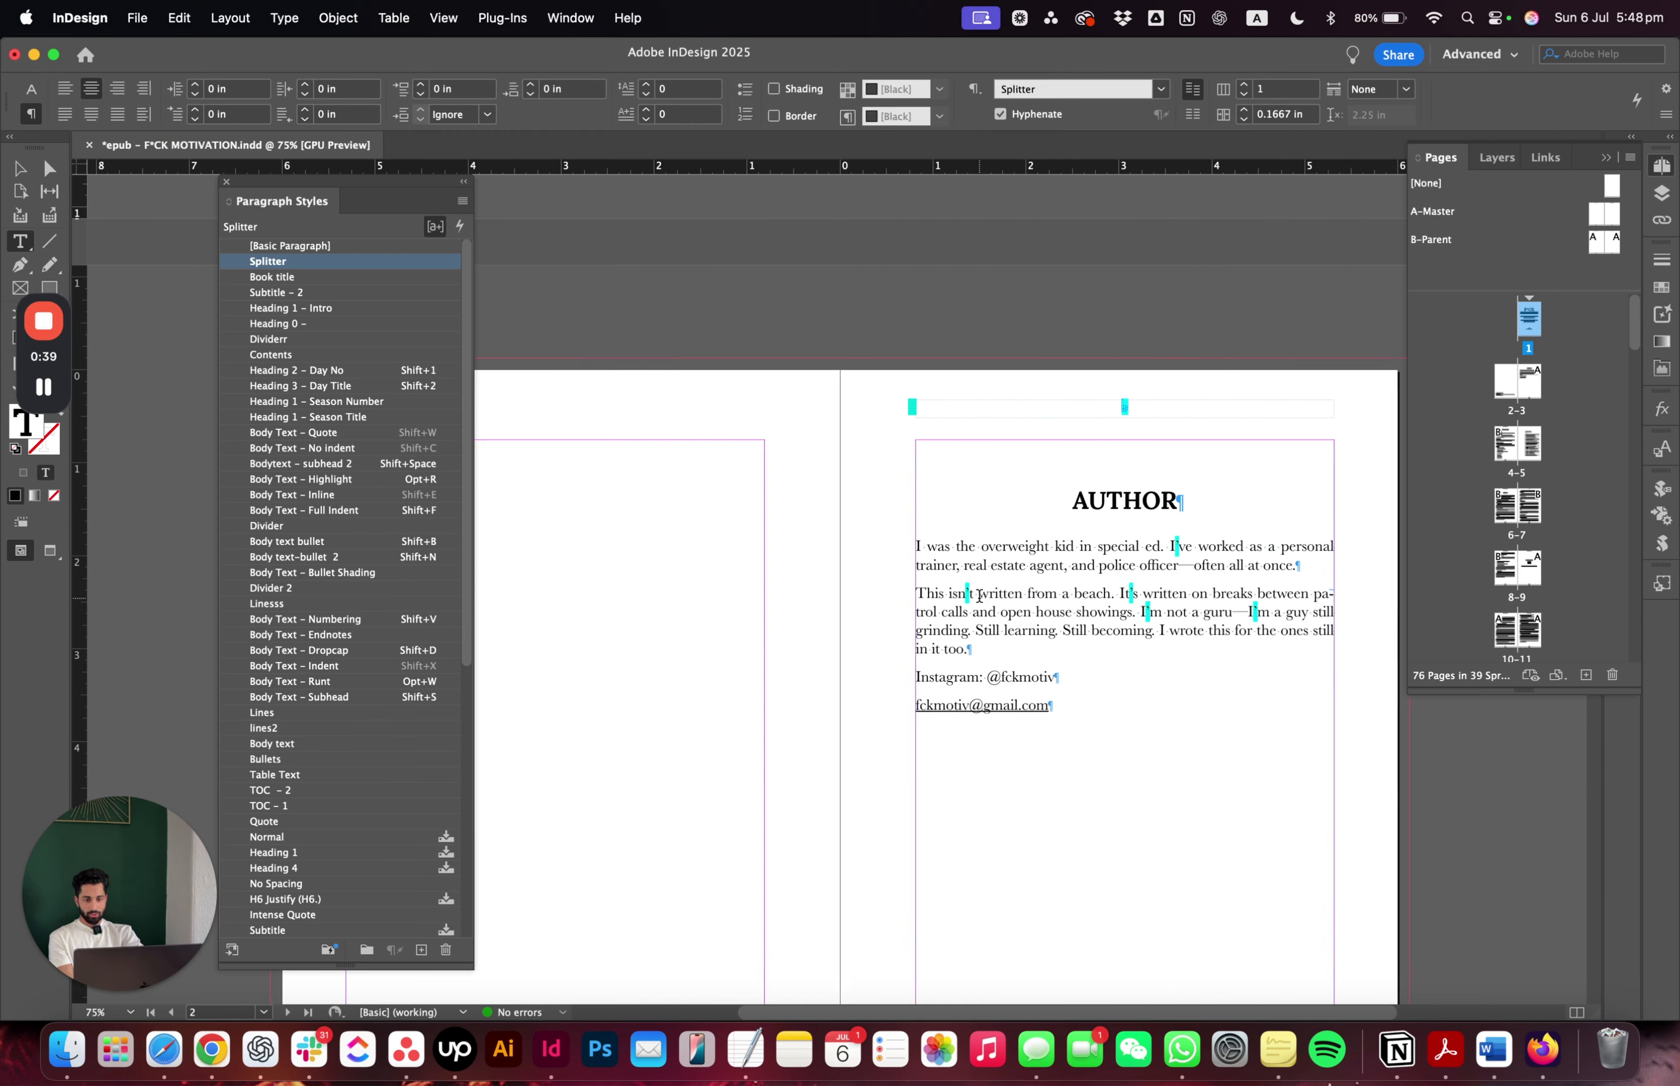
pyautogui.hscroll(-2, 979, 595)
pyautogui.scroll(-5, 1088, 717)
pyautogui.hscroll(-3, 1088, 717)
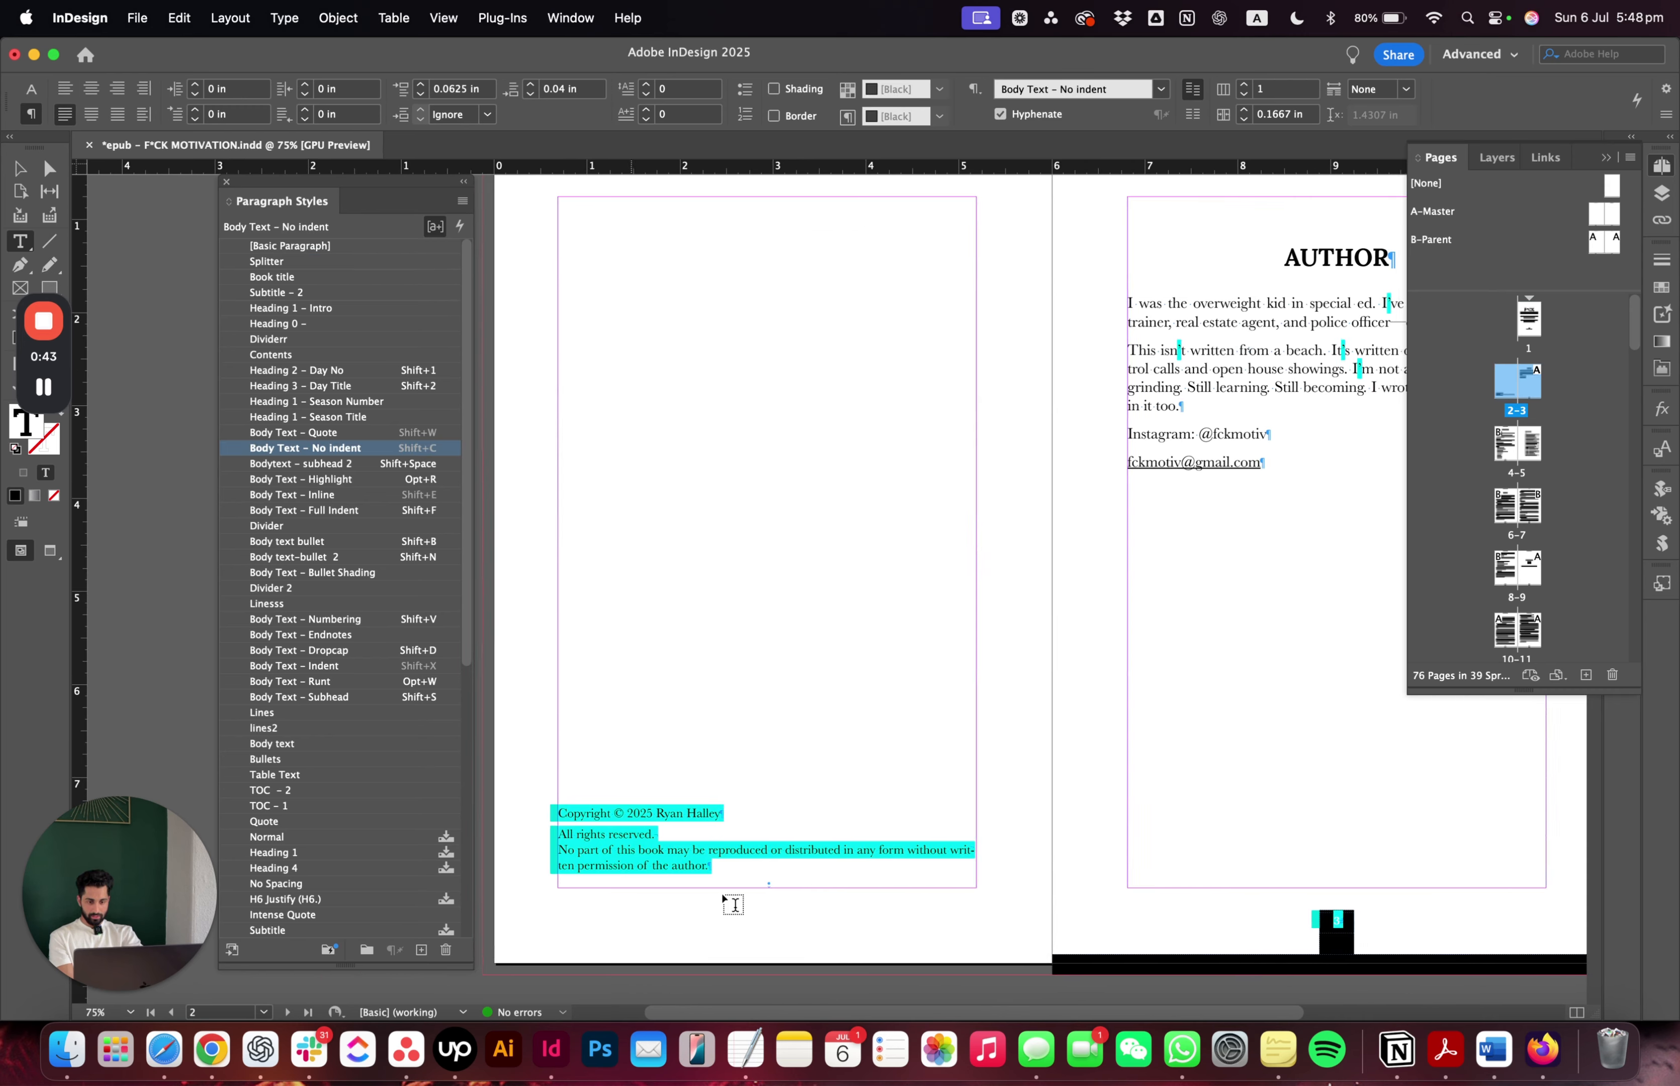
pyautogui.click(791, 897)
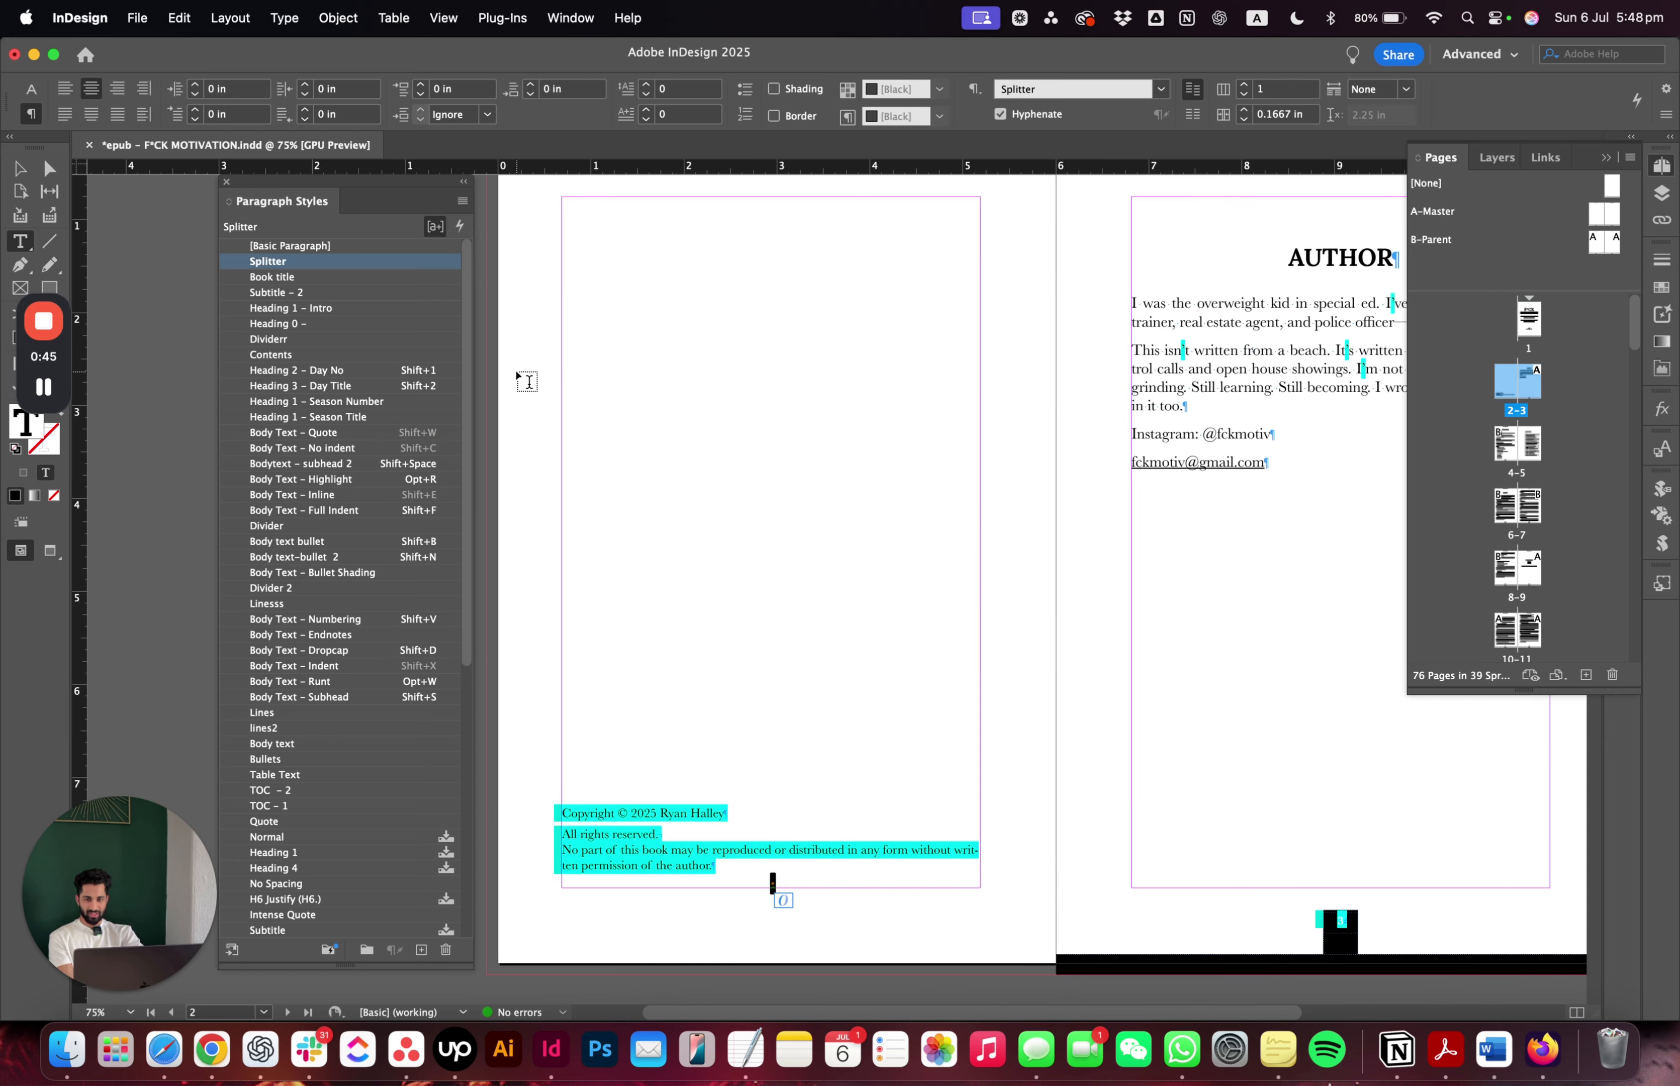
# - Enable Split Document (EPUB only) in the Heading 0 style used by the AUTHOR heading
pyautogui.hscroll(5, 799, 469)
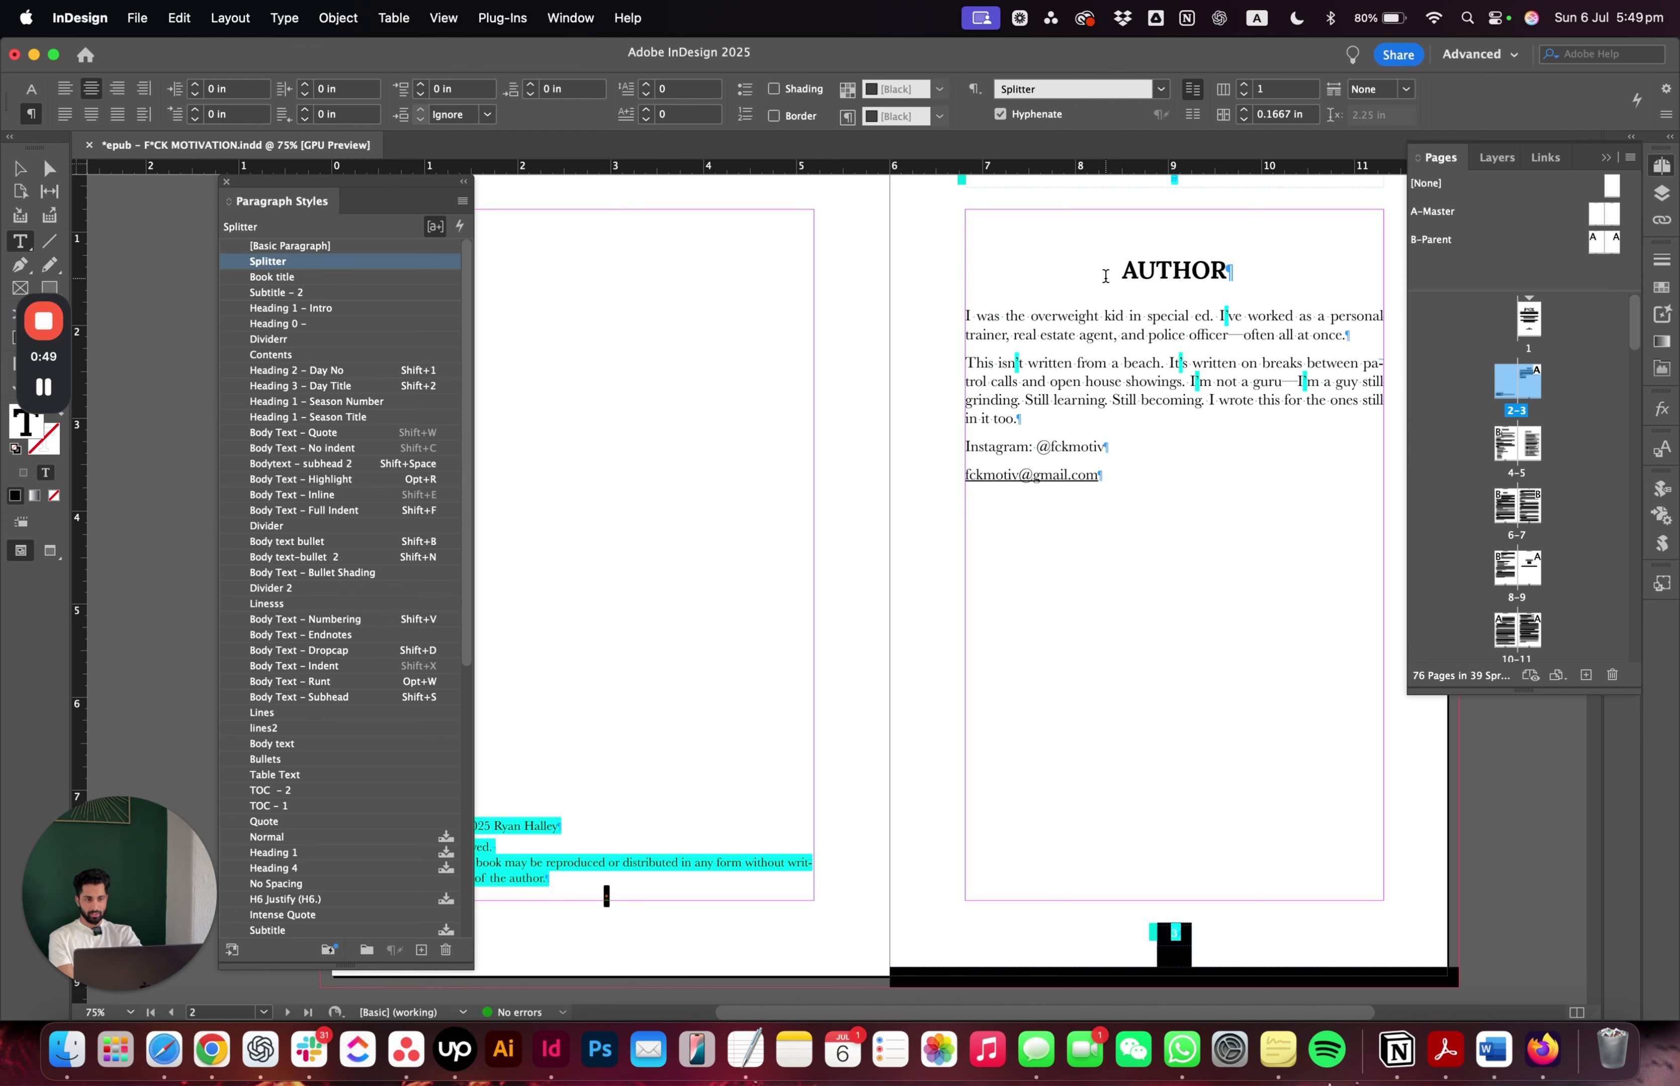
pyautogui.moveTo(1106, 275); pyautogui.dragTo(1228, 273)
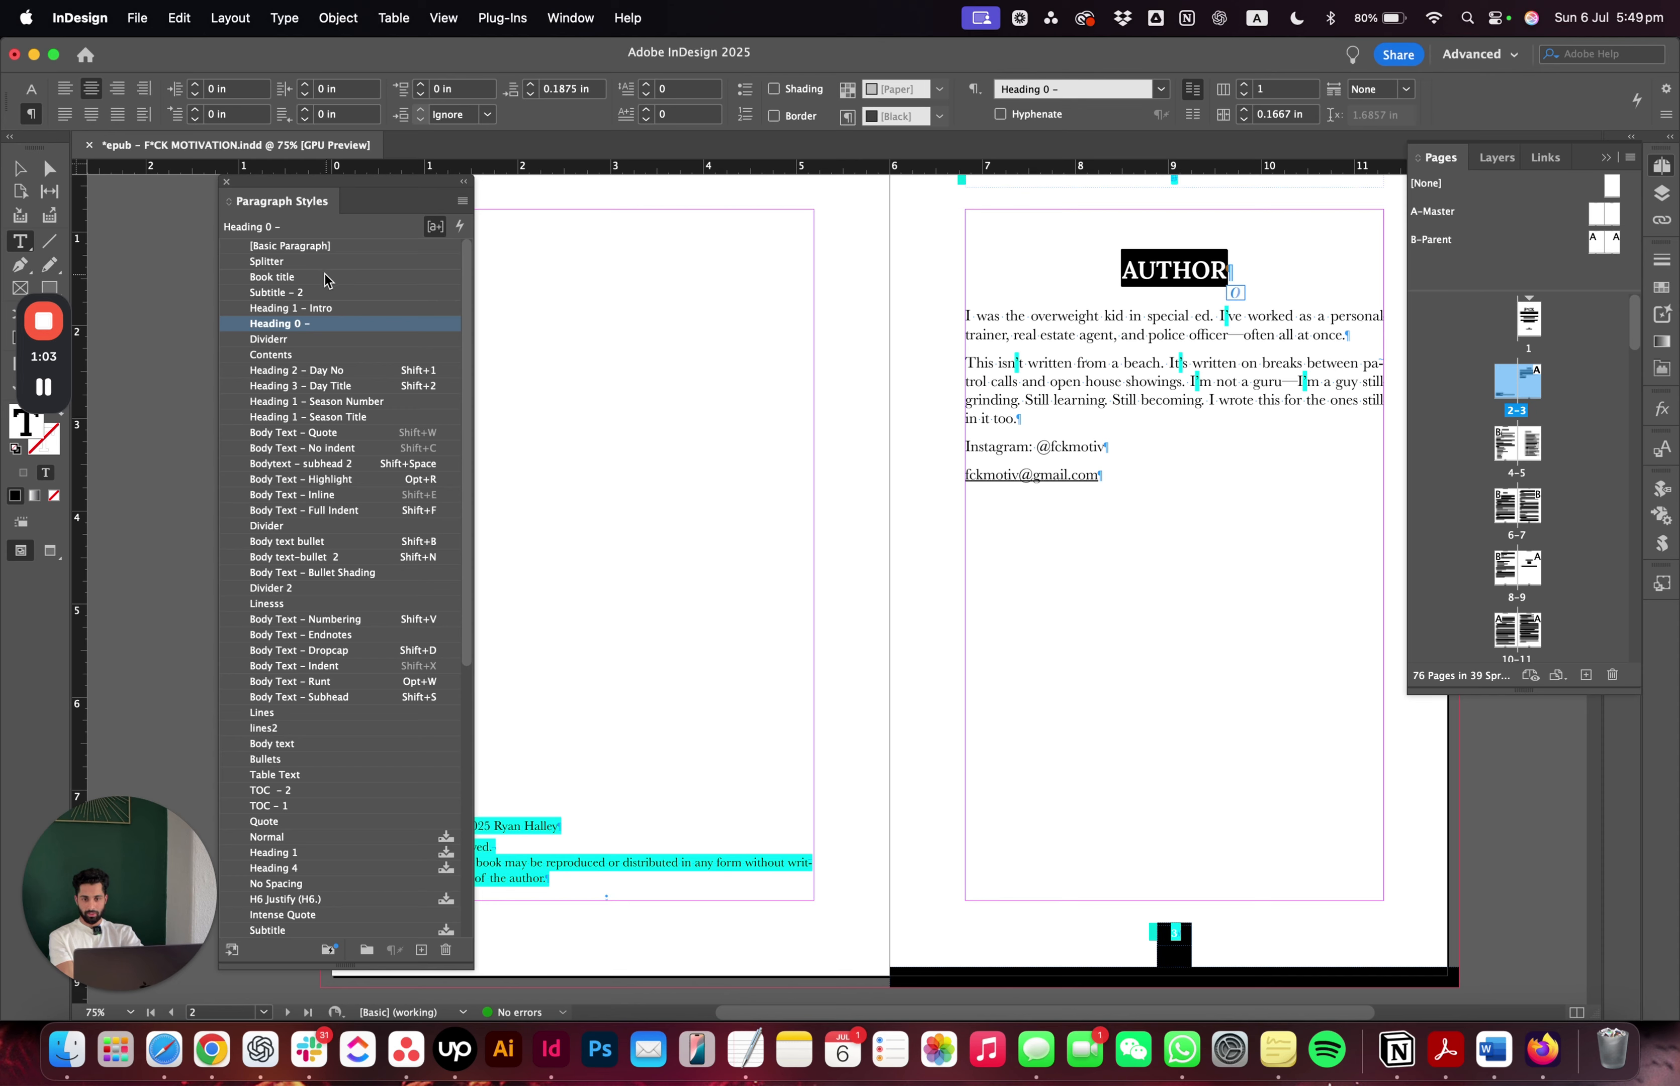
pyautogui.doubleClick(310, 325)
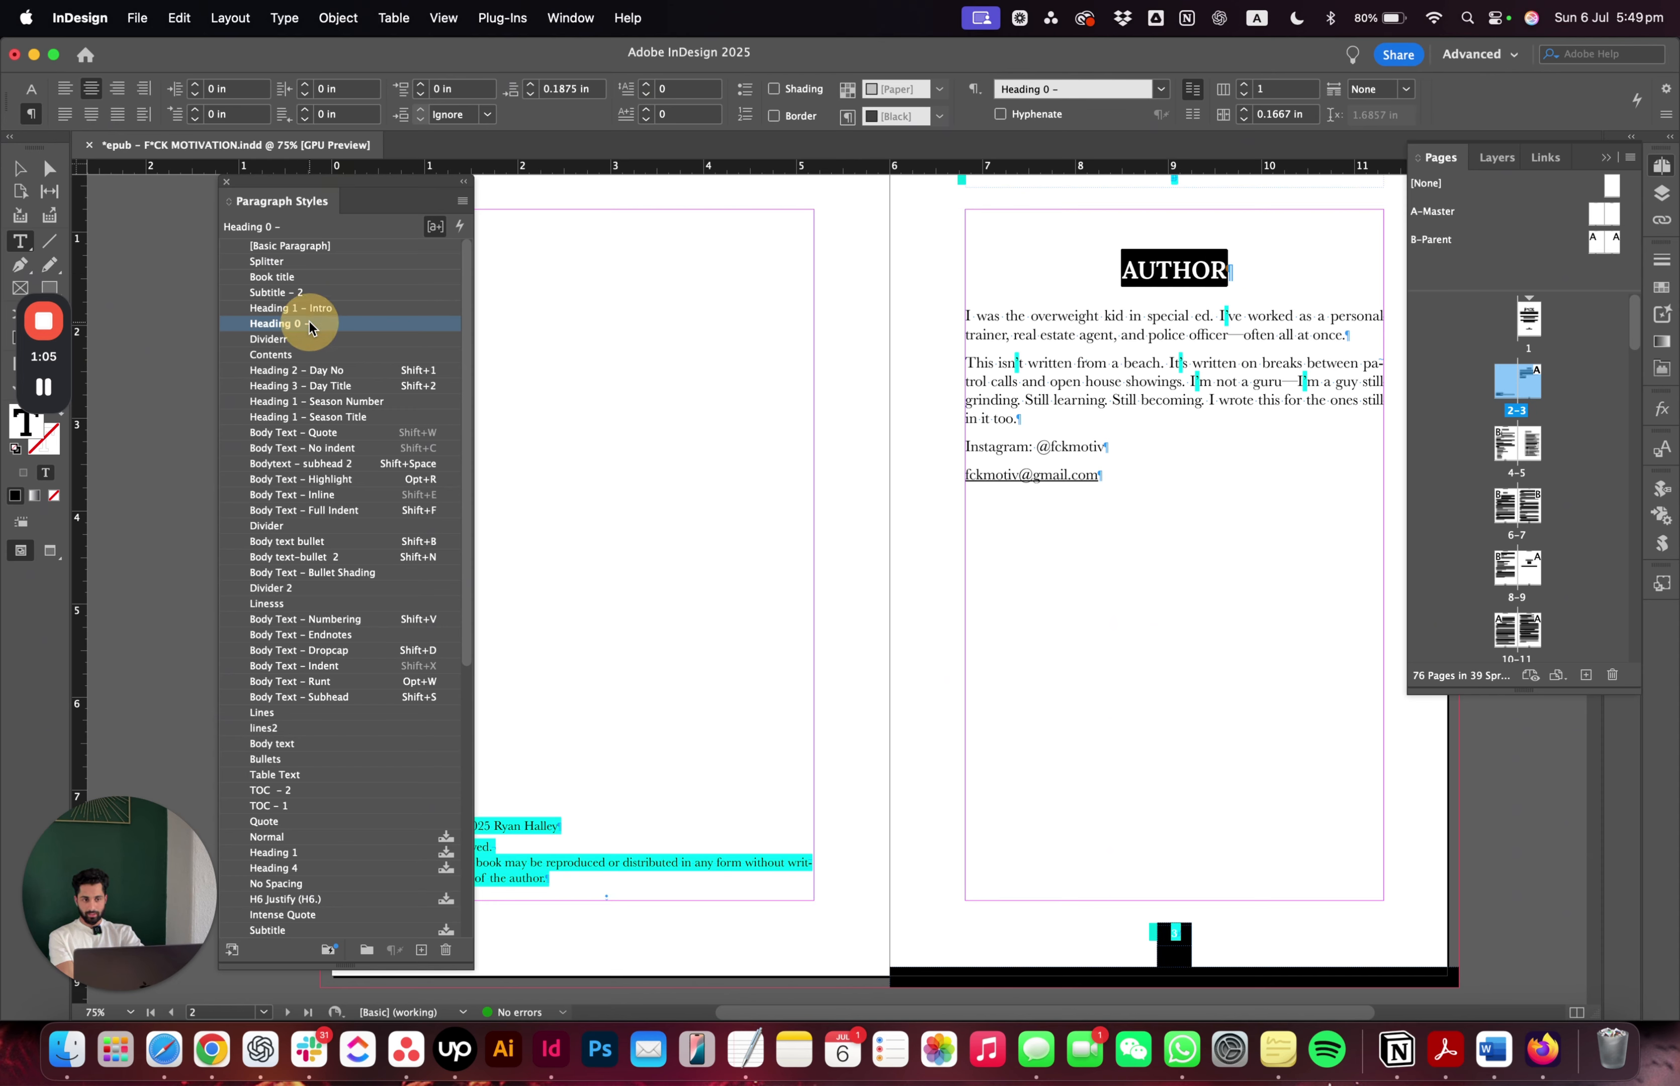
pyautogui.click(487, 567)
pyautogui.click(744, 513)
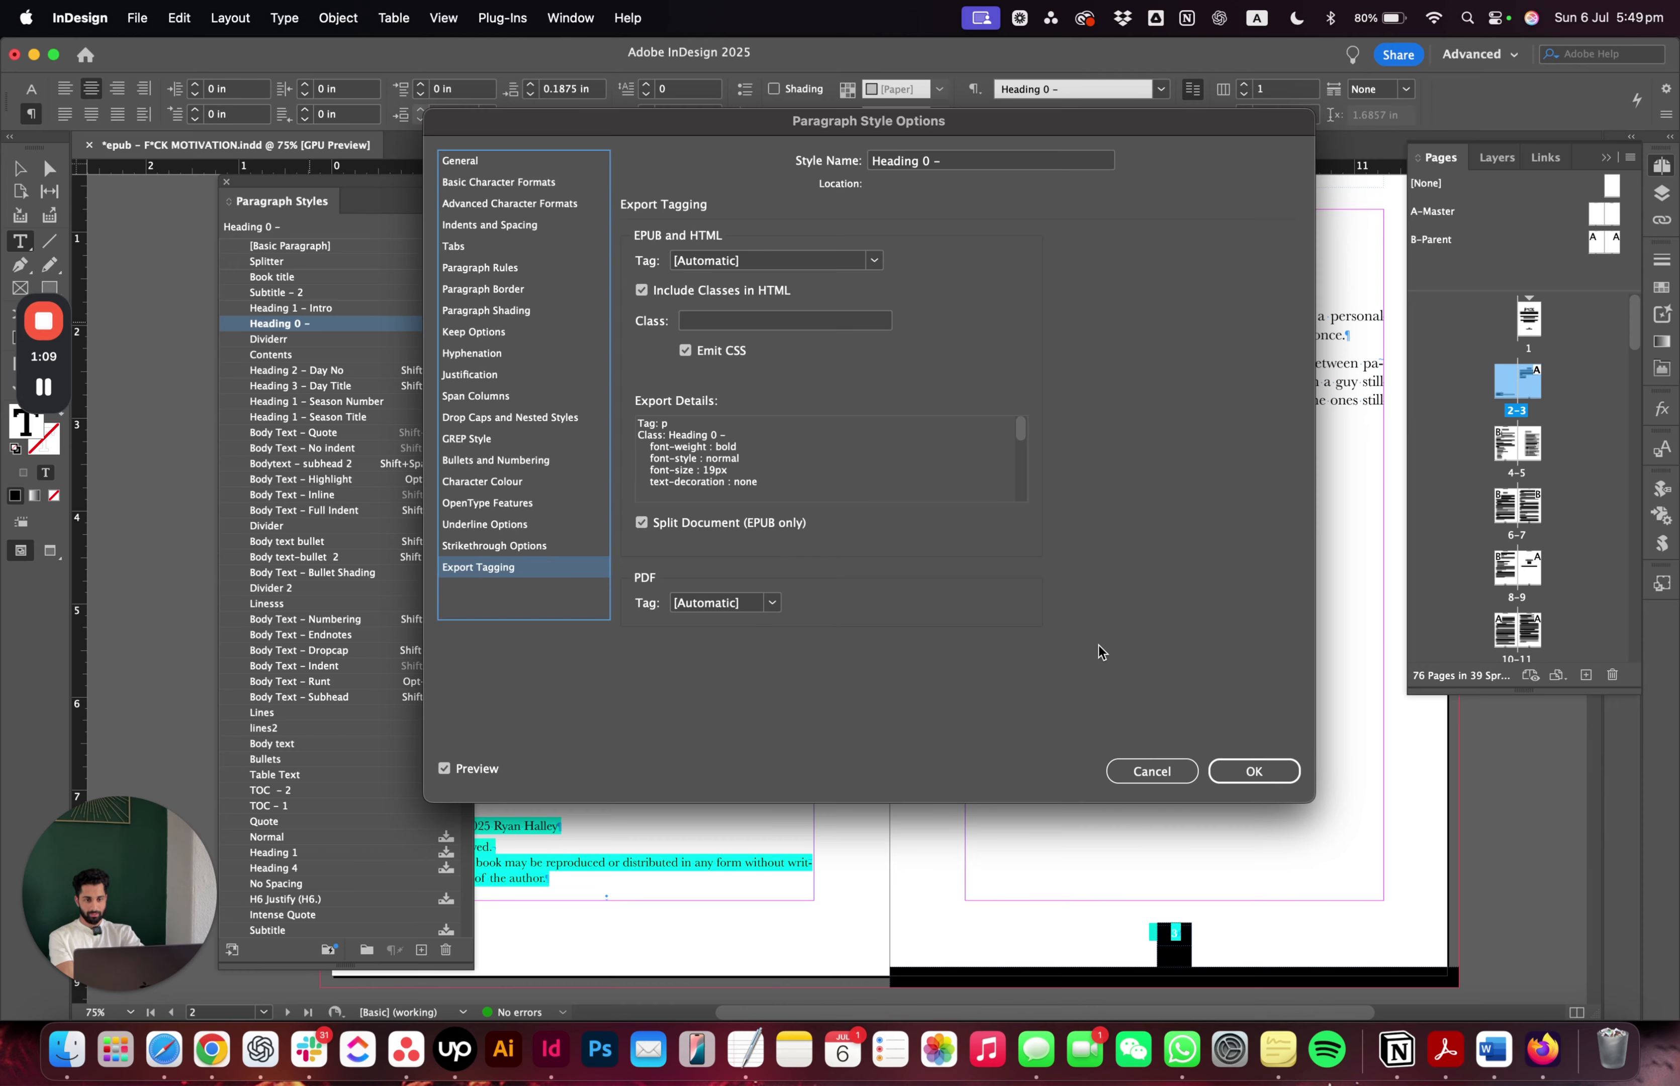
pyautogui.click(1257, 772)
# - Check the paragraph styles of the DEDICATION heading and of the marker at the end of that page
pyautogui.scroll(-10, 1088, 660)
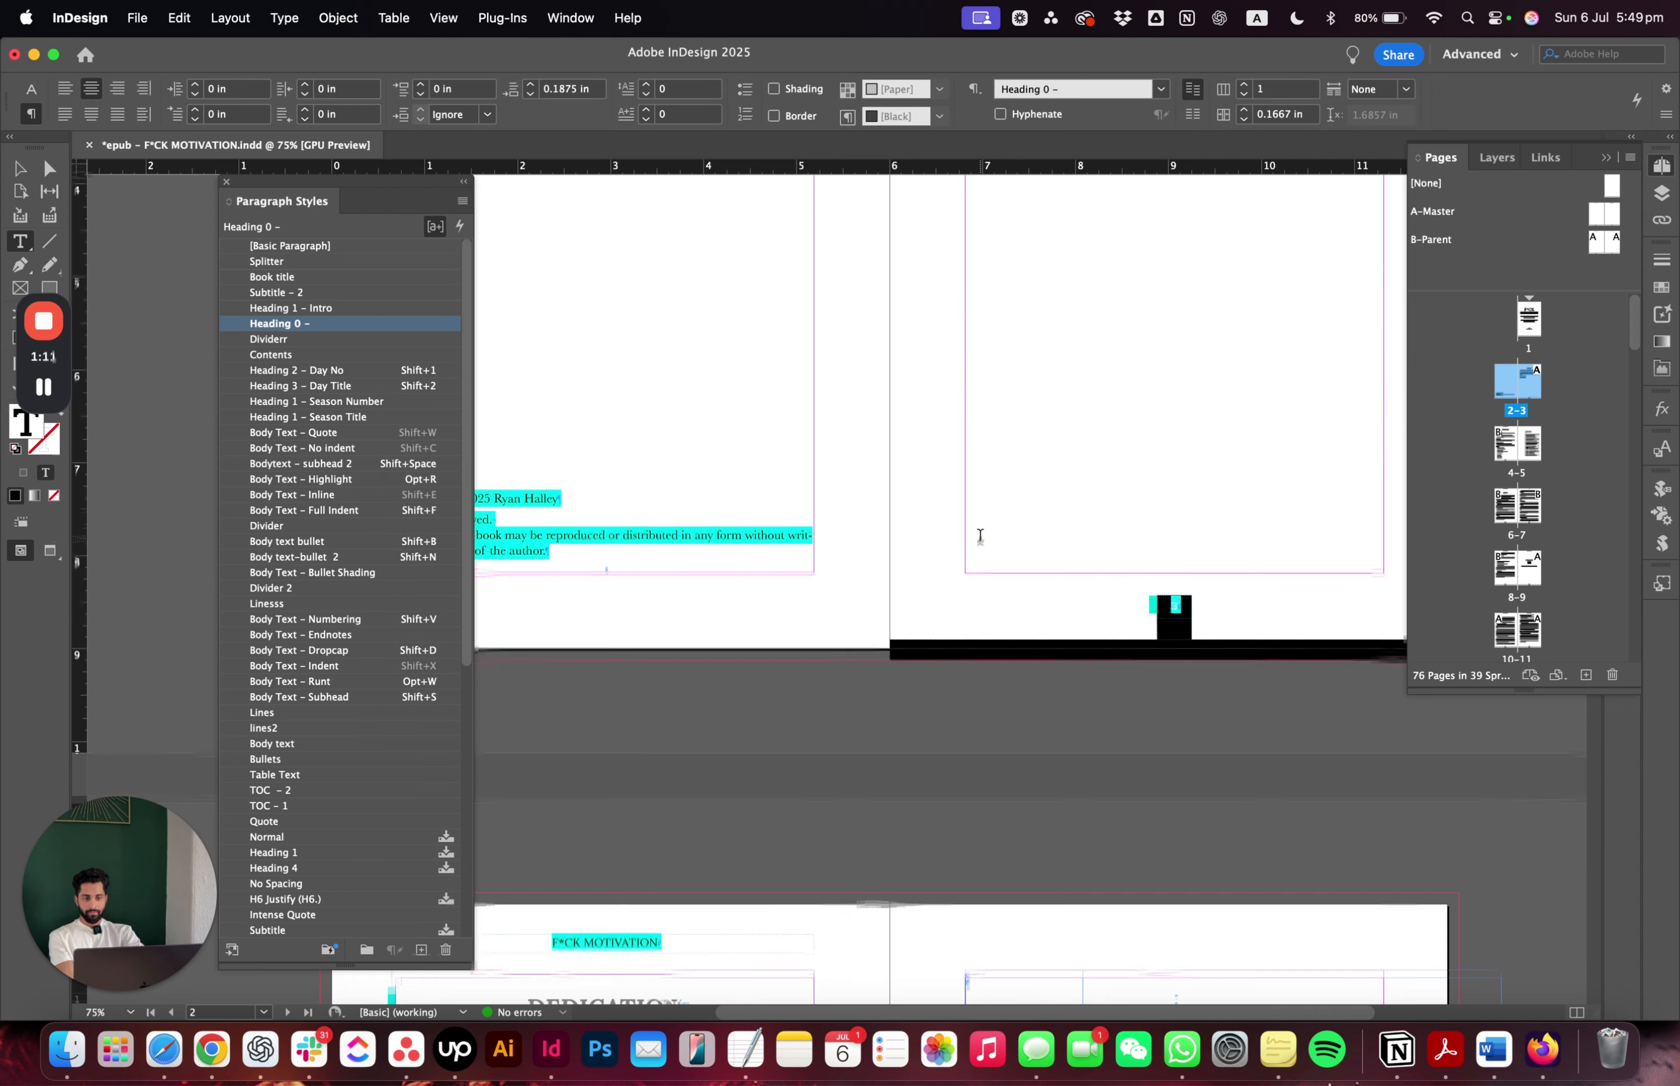
pyautogui.doubleClick(576, 644)
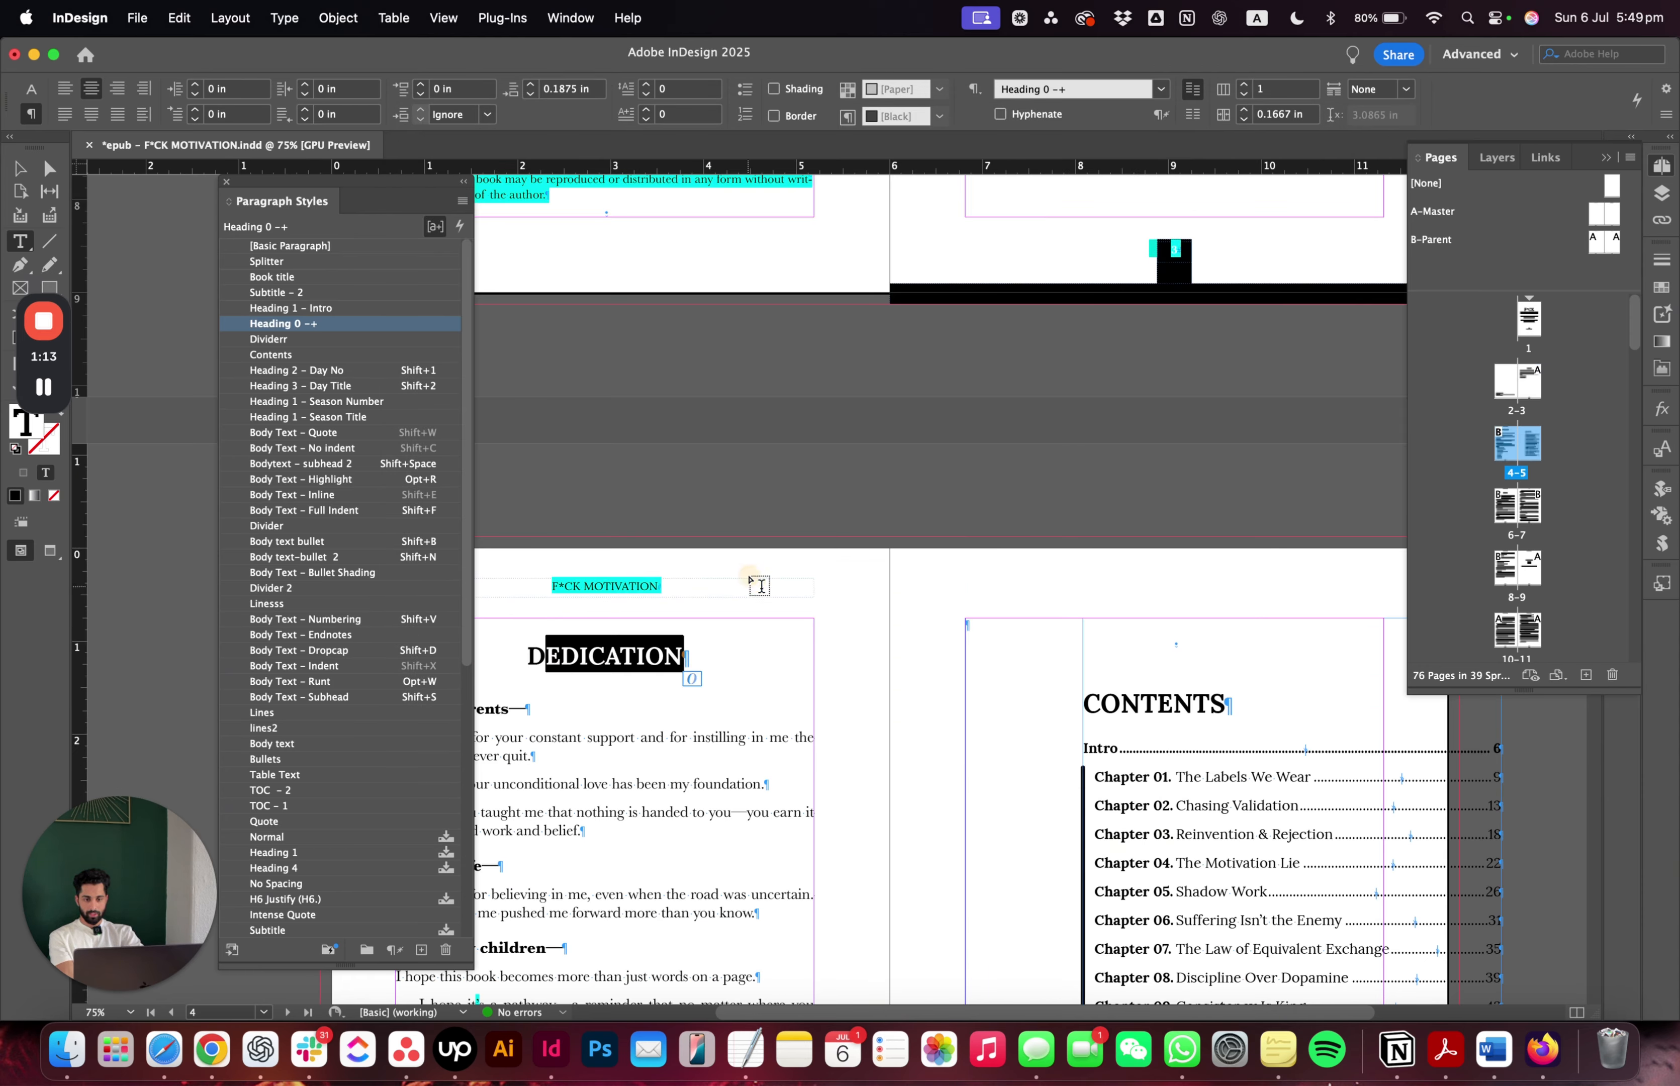
pyautogui.scroll(-5, 706, 600)
pyautogui.hscroll(-5, 650, 629)
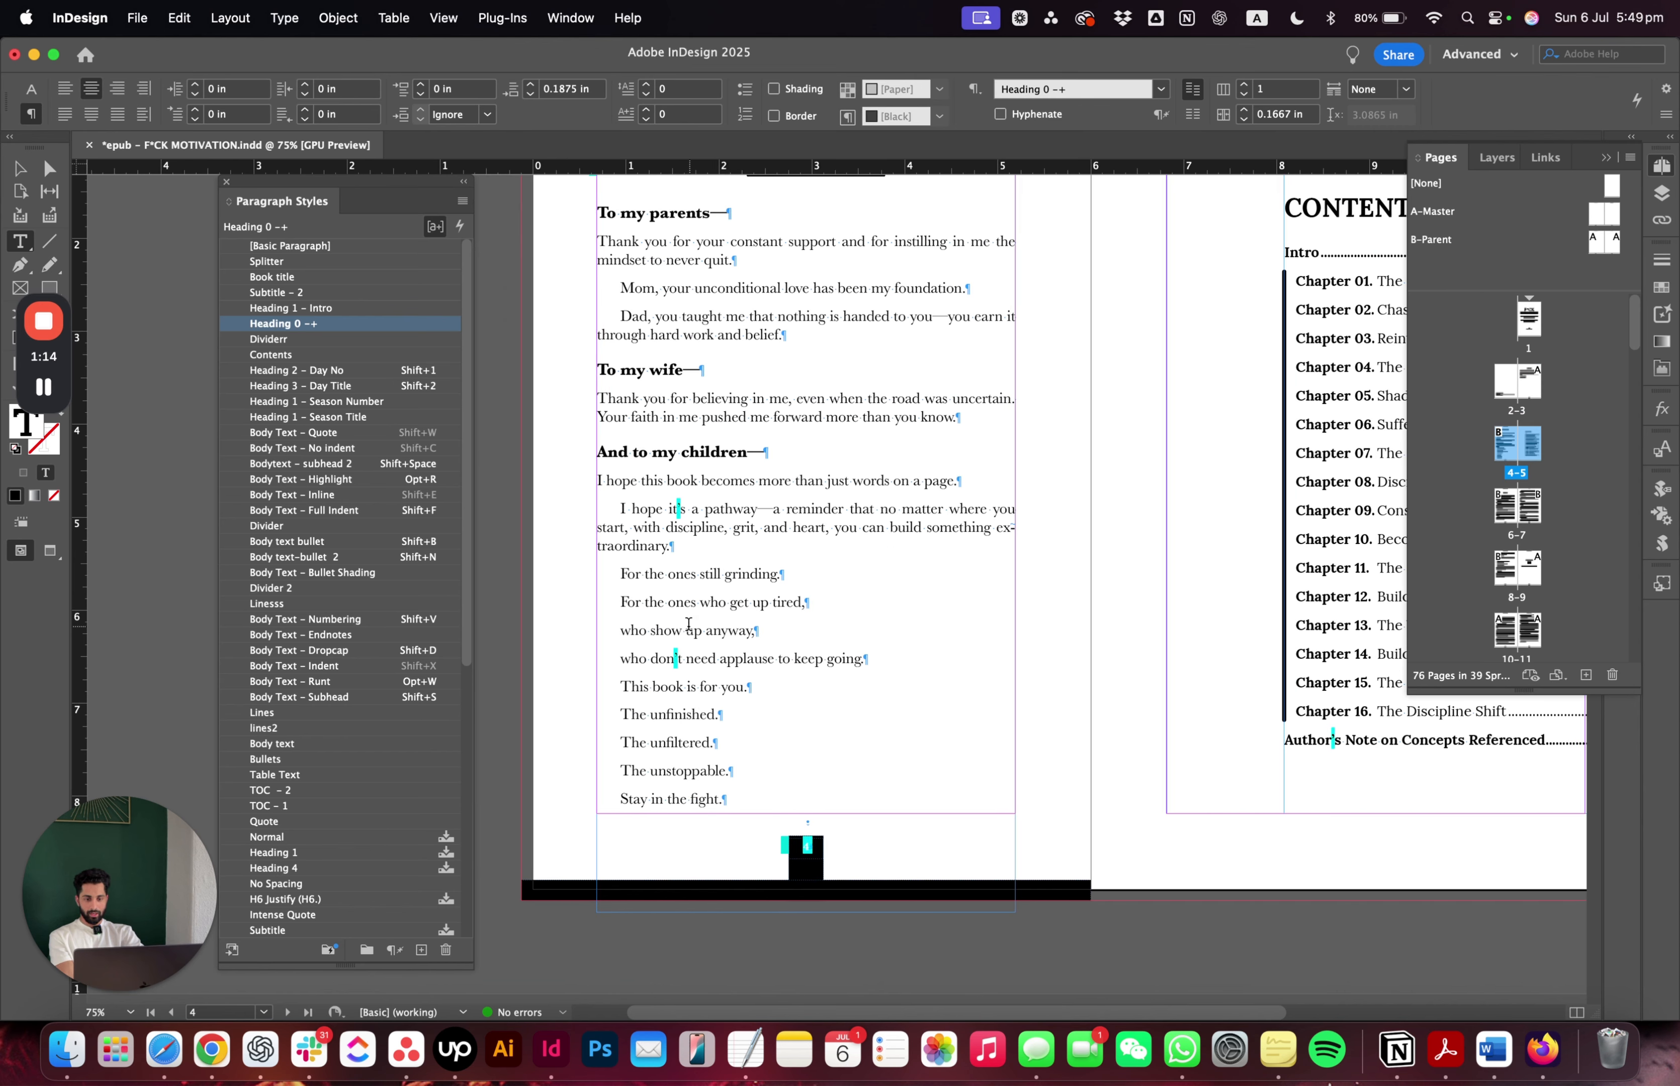
pyautogui.click(810, 827)
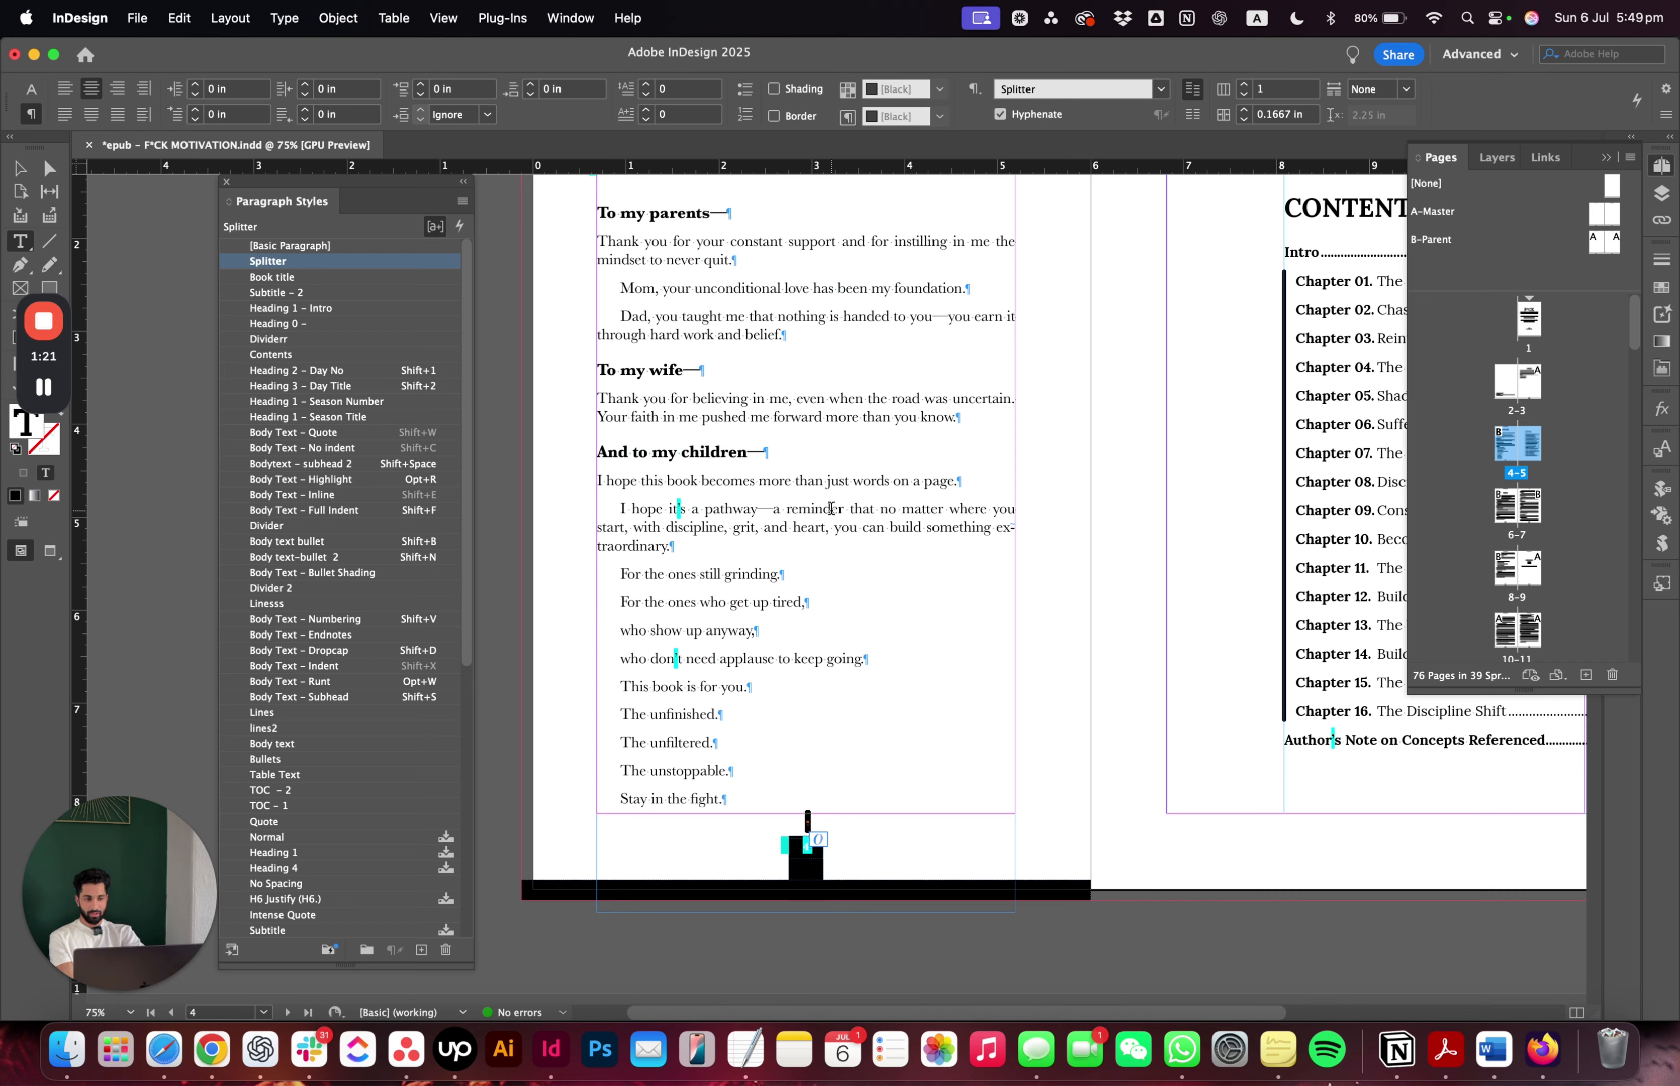
# - Enable Split Document (EPUB only) in the Heading 1 – Intro style used by the INTRO heading
pyautogui.hscroll(5, 831, 508)
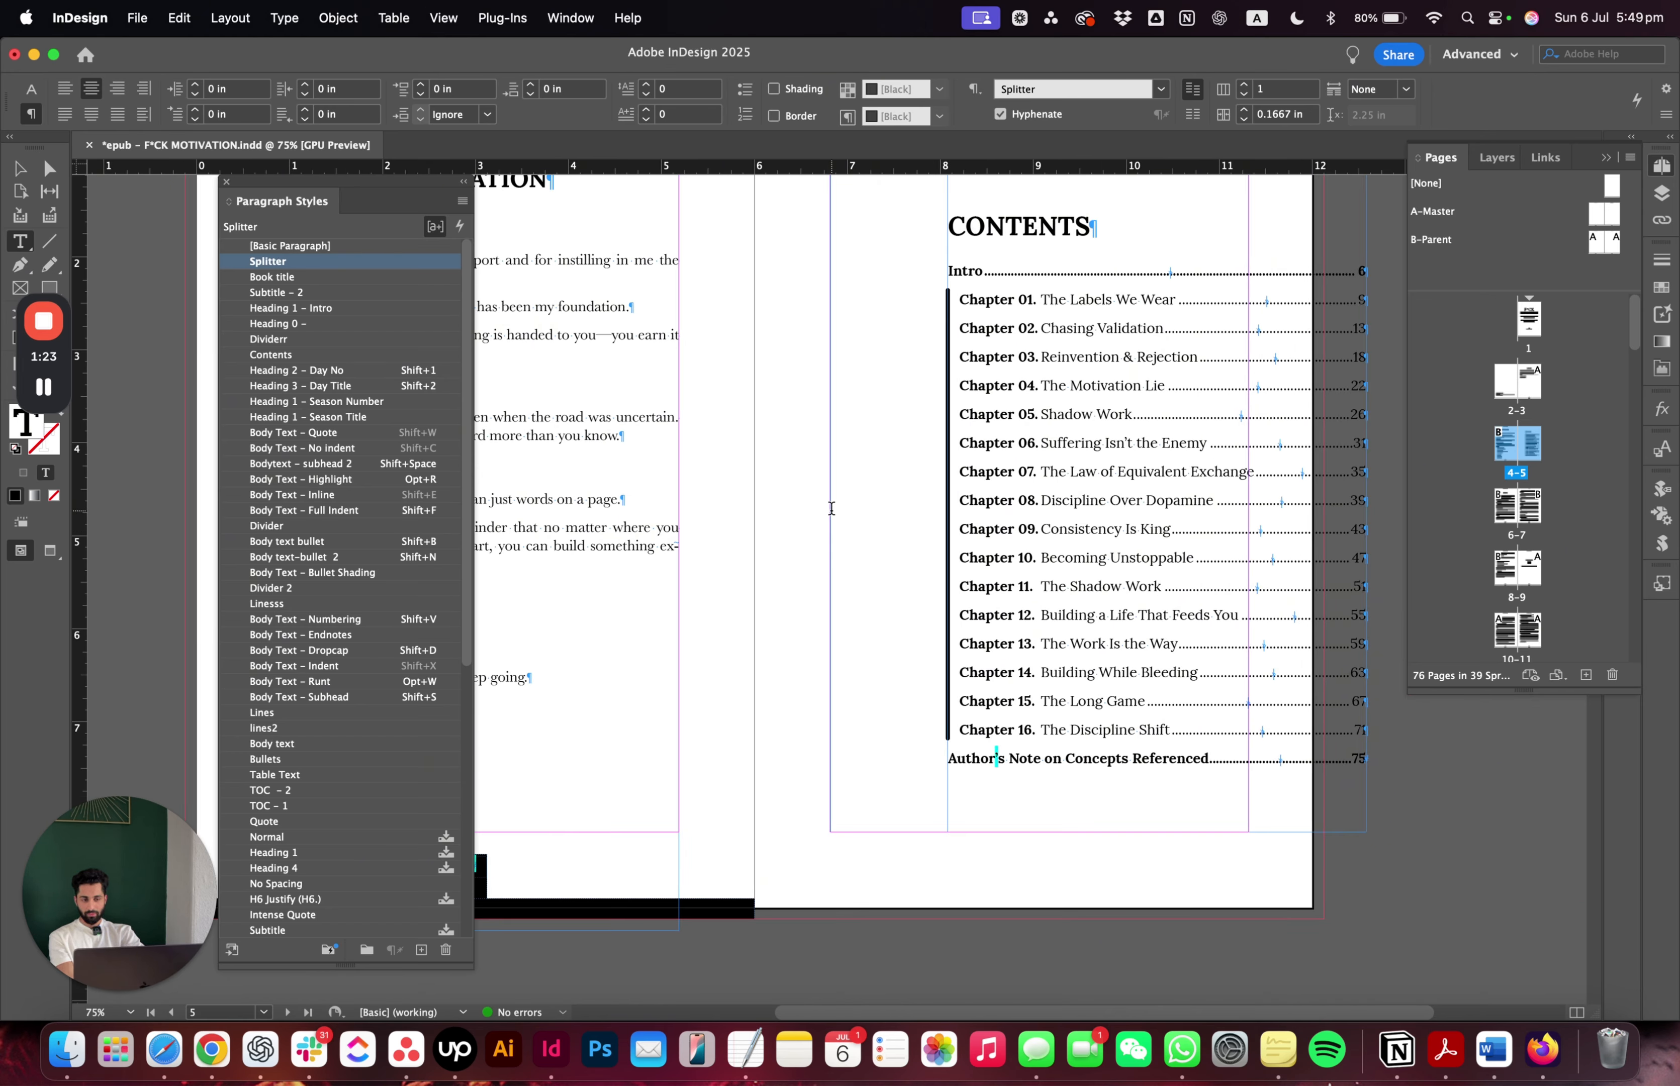
pyautogui.scroll(2, 831, 508)
pyautogui.scroll(-10, 1105, 514)
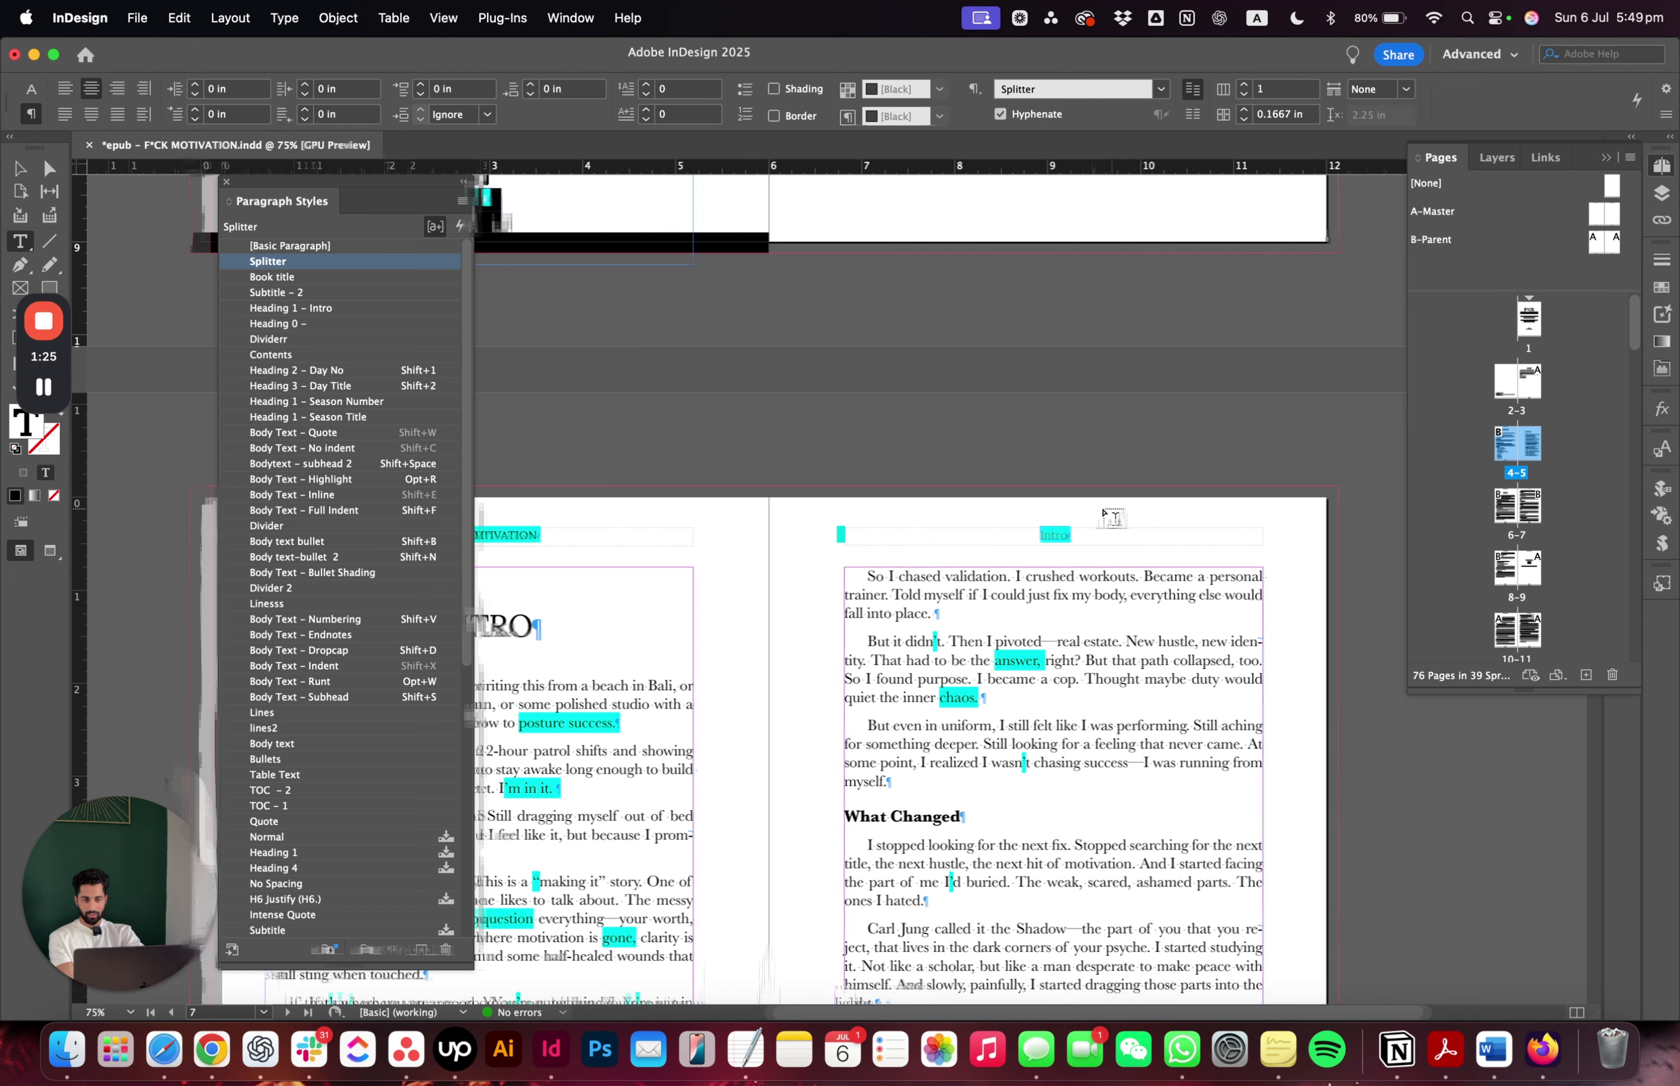
pyautogui.hscroll(-4, 1105, 513)
pyautogui.scroll(-1, 828, 531)
pyautogui.moveTo(819, 550); pyautogui.dragTo(515, 320)
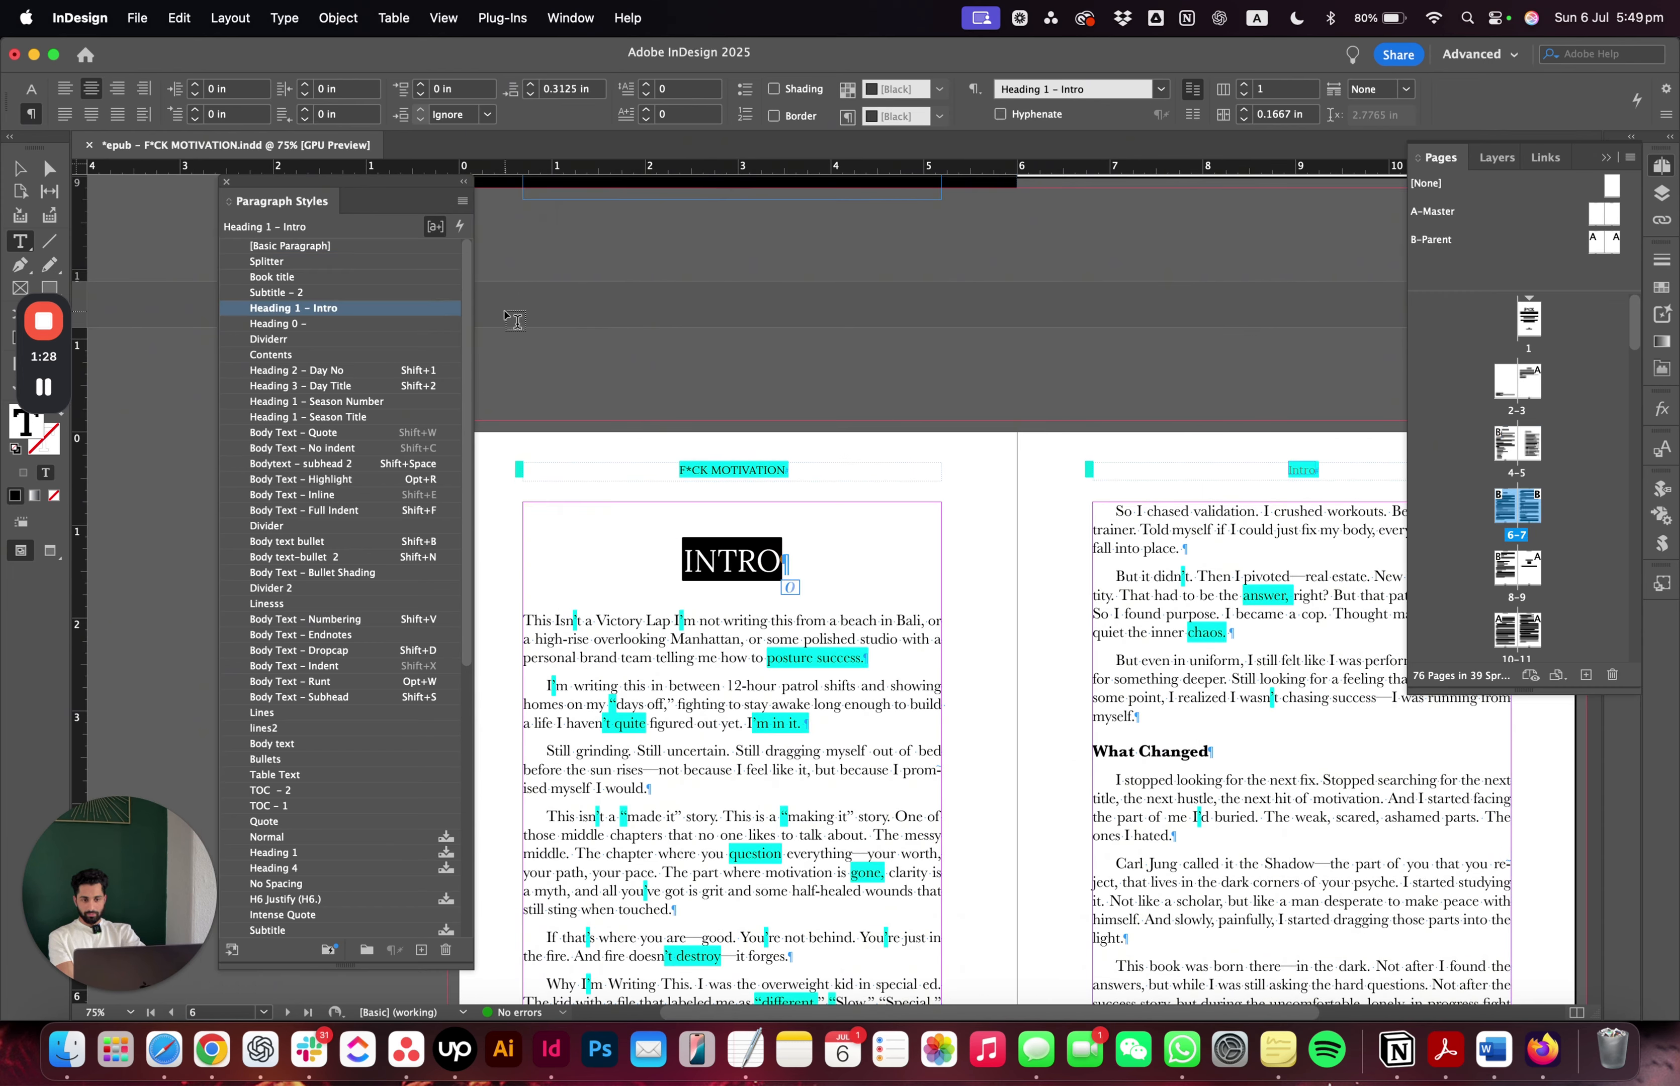
pyautogui.doubleClick(331, 310)
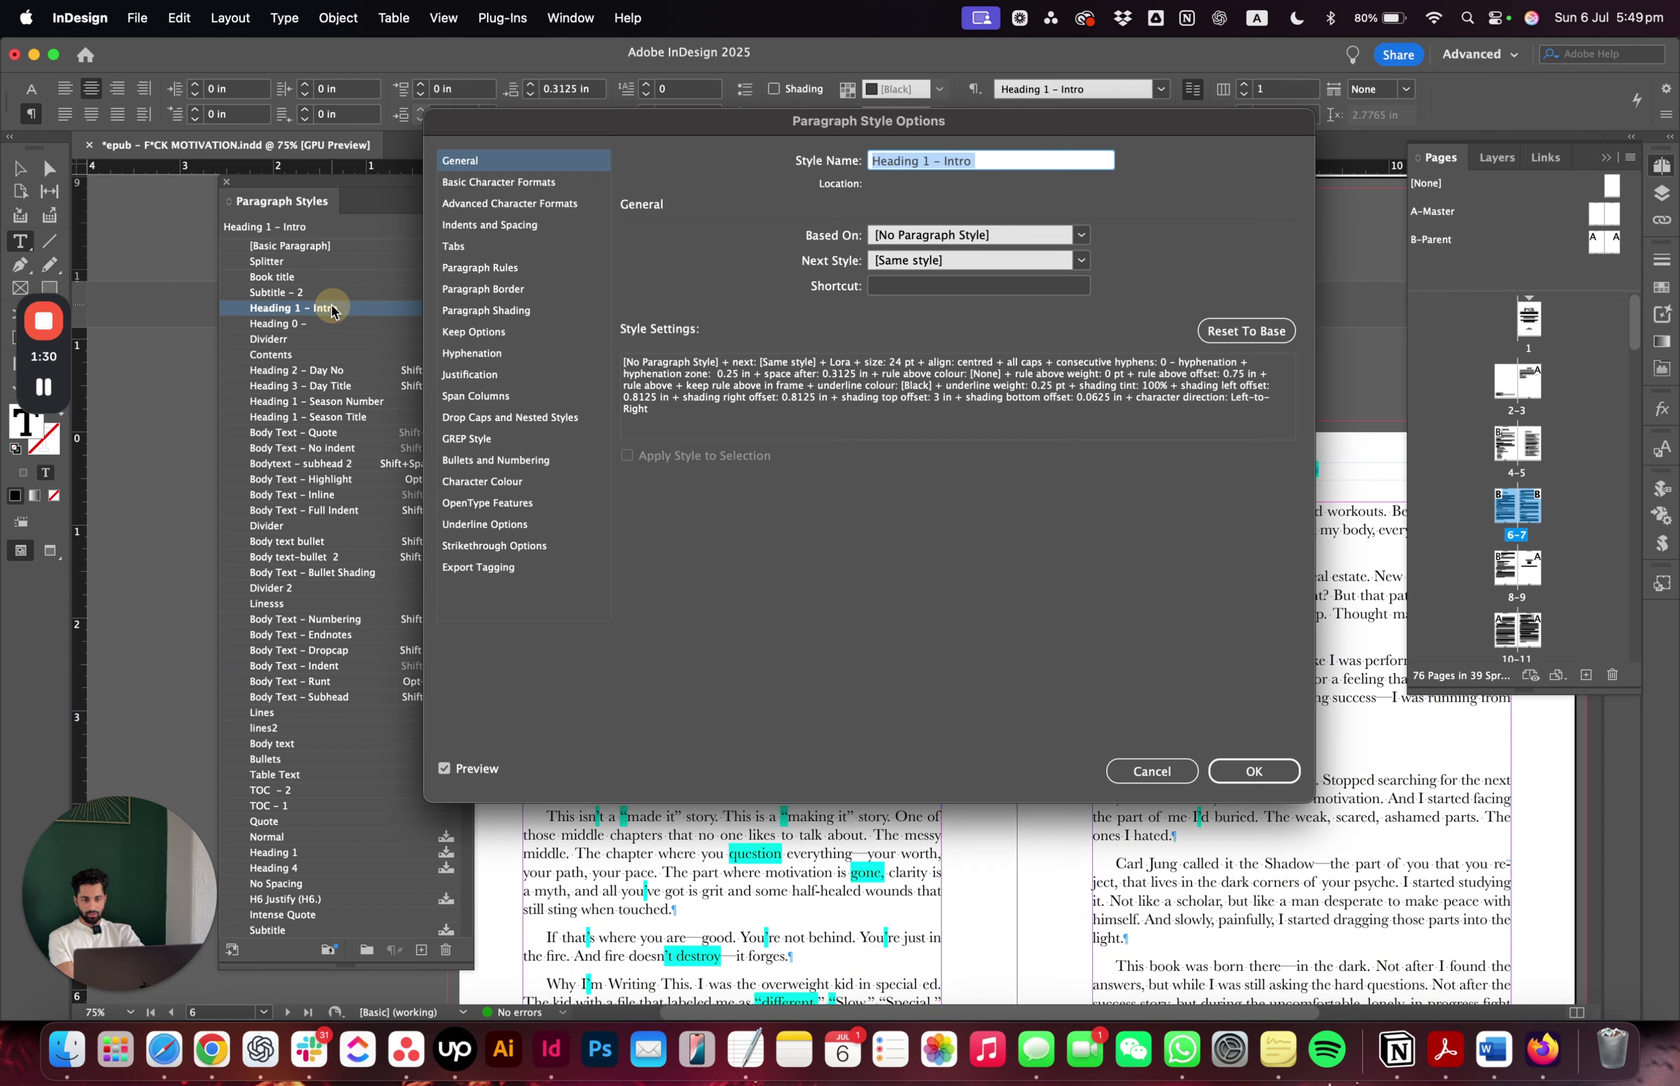
pyautogui.click(487, 567)
pyautogui.click(737, 522)
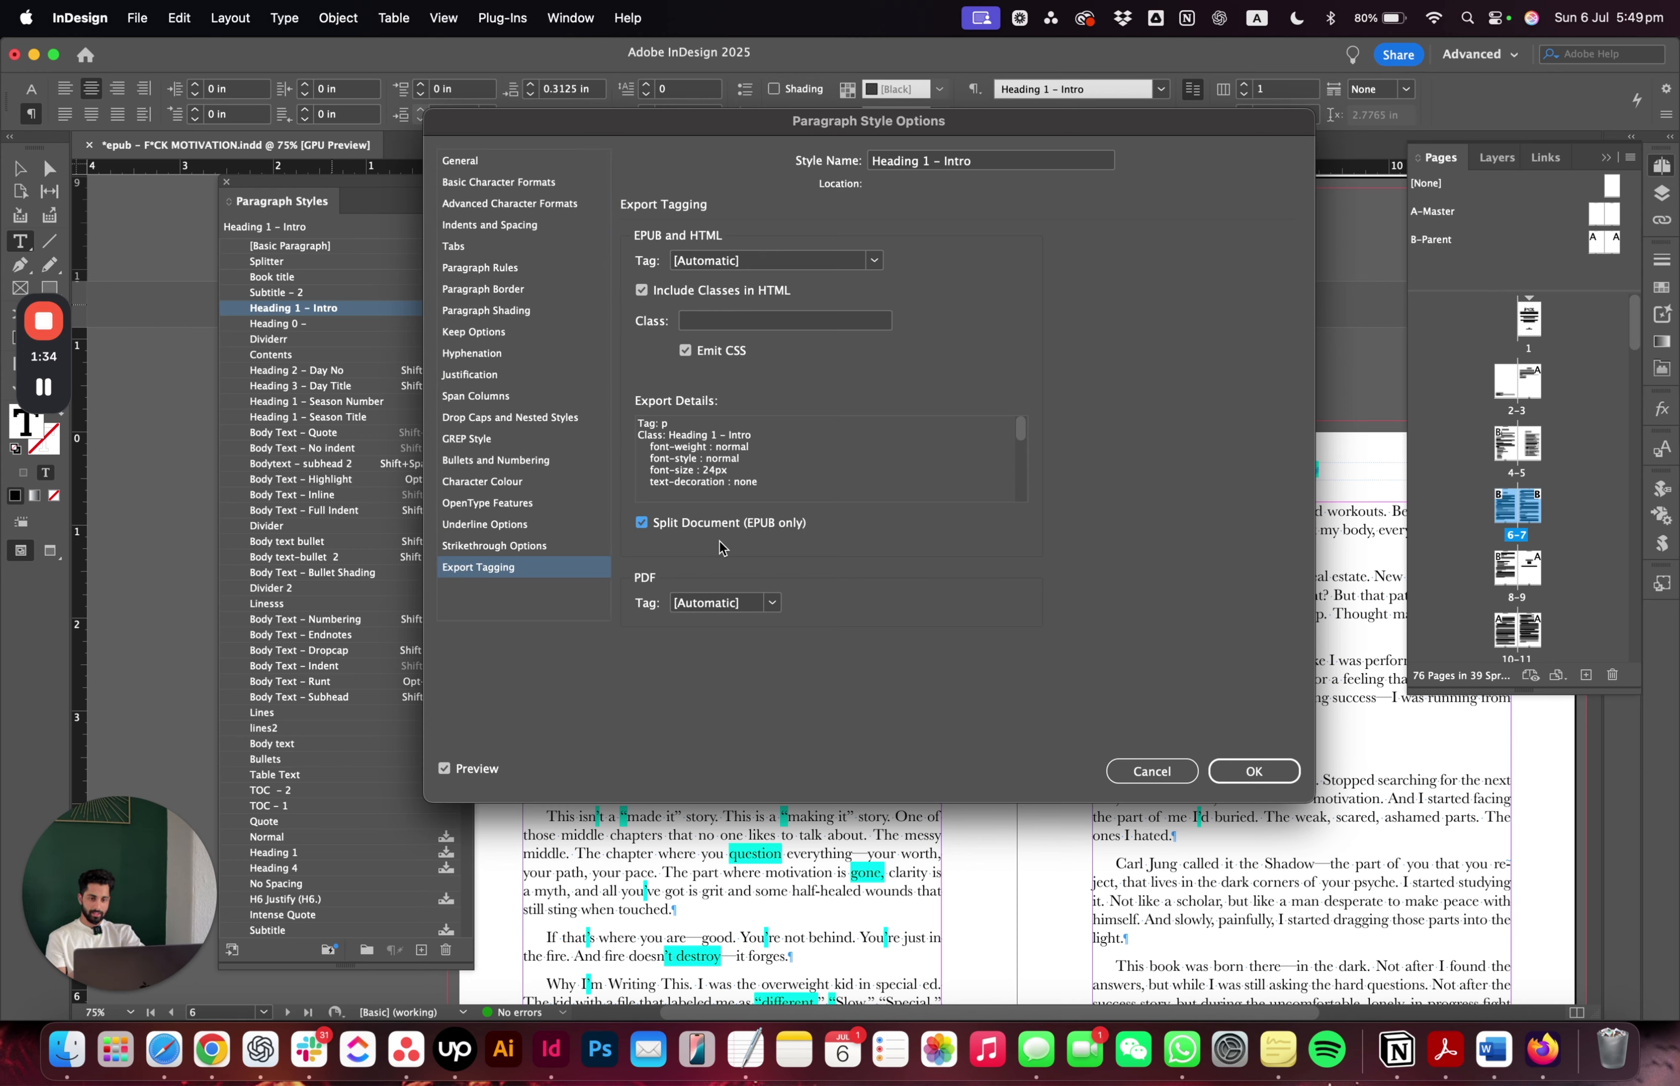
pyautogui.click(1254, 771)
# - Review the export tagging and paragraph shading of the Heading 2 – Day No style used by the chapter 01 heading
pyautogui.scroll(-10, 730, 468)
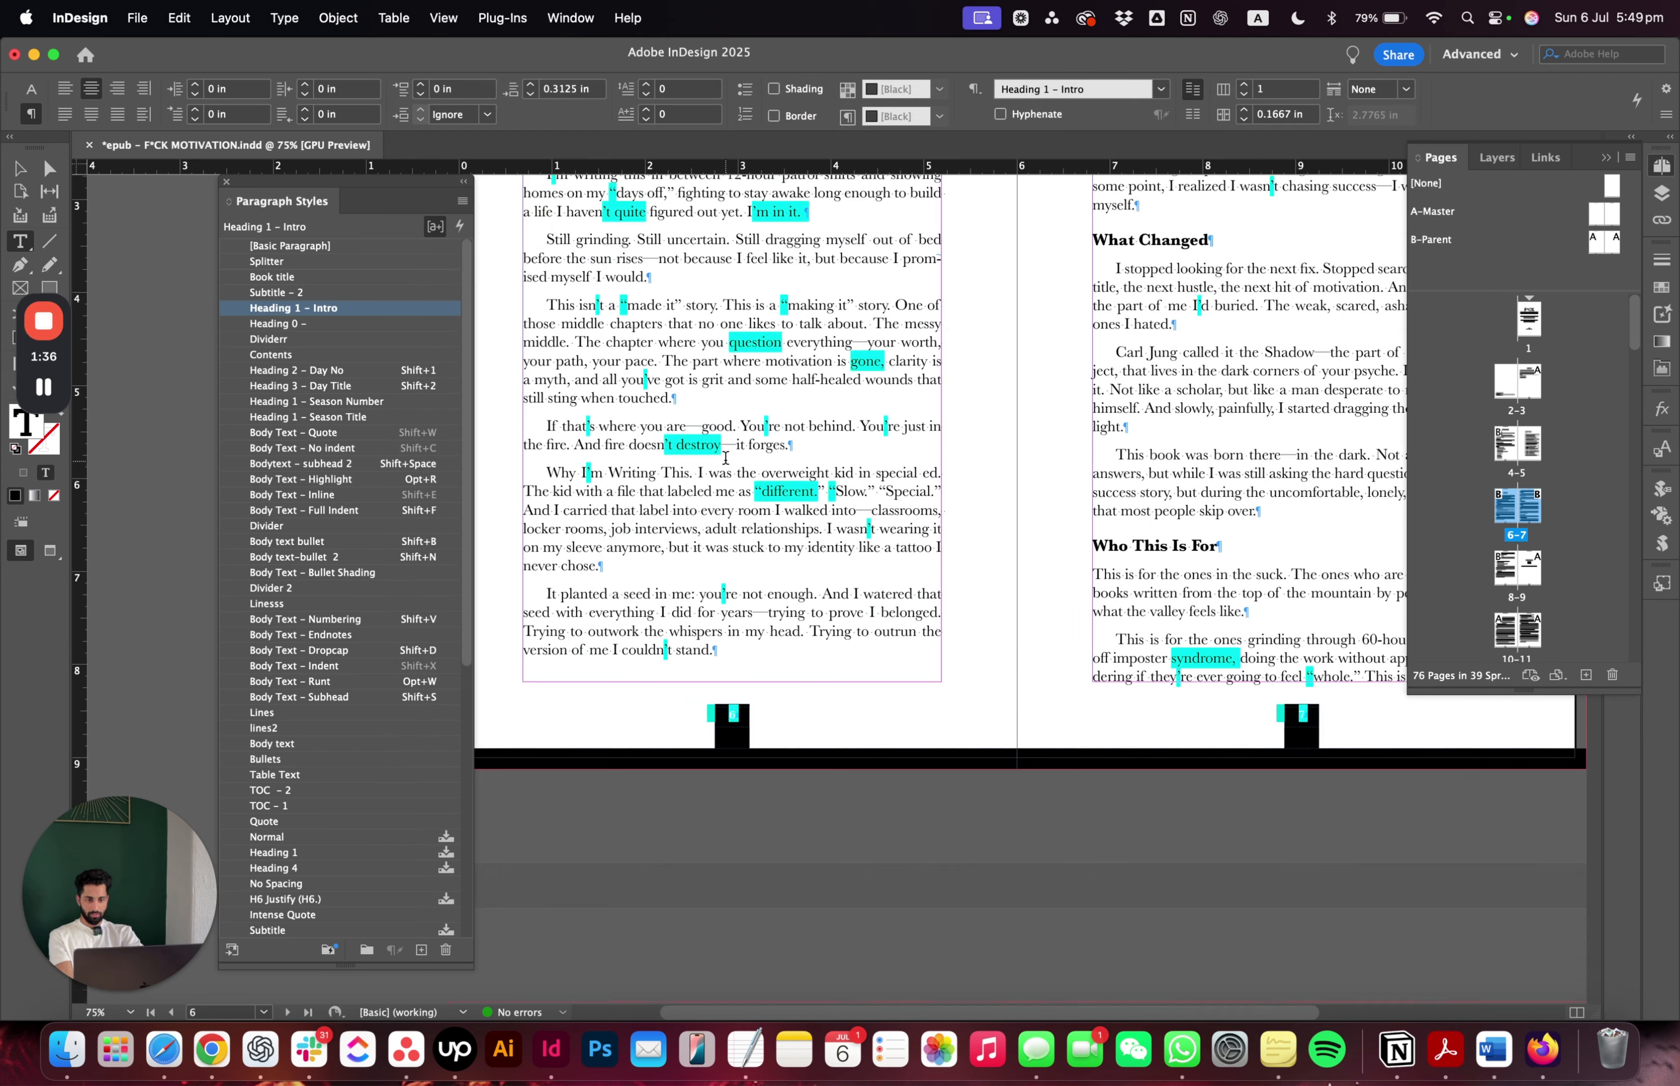
pyautogui.scroll(-3, 730, 467)
pyautogui.hscroll(5, 734, 466)
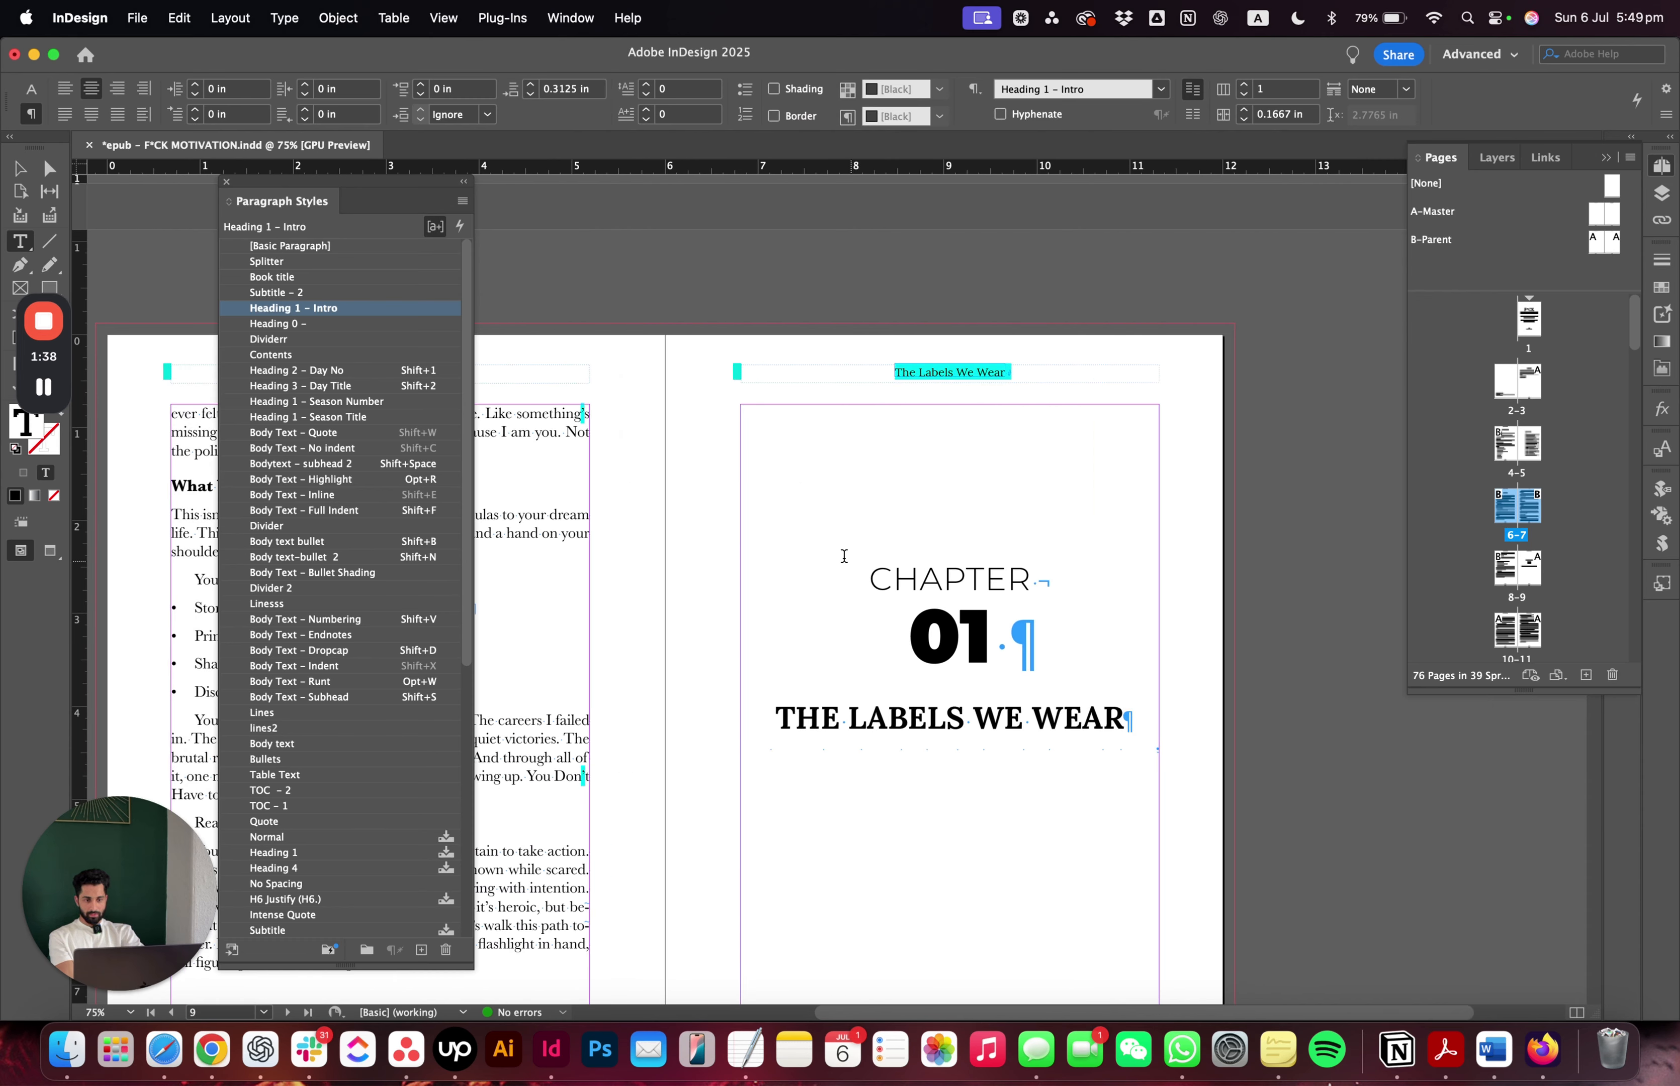
pyautogui.moveTo(871, 580); pyautogui.dragTo(985, 580)
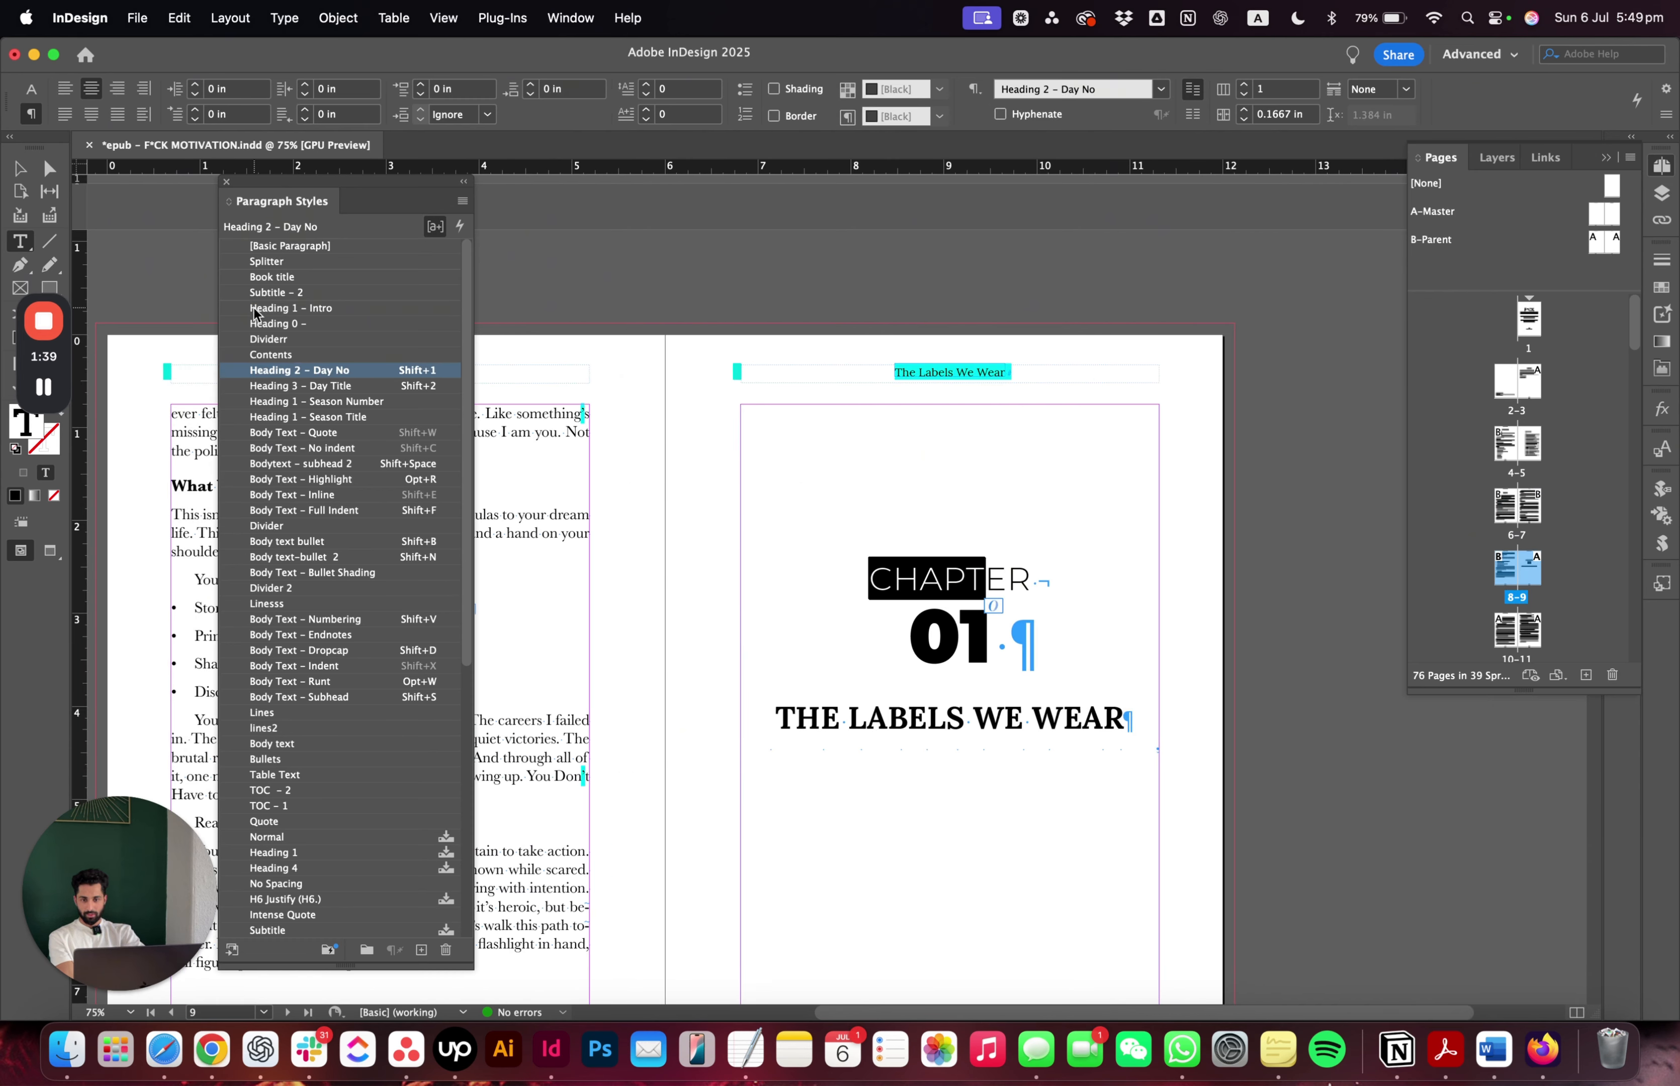
pyautogui.doubleClick(309, 371)
pyautogui.click(479, 568)
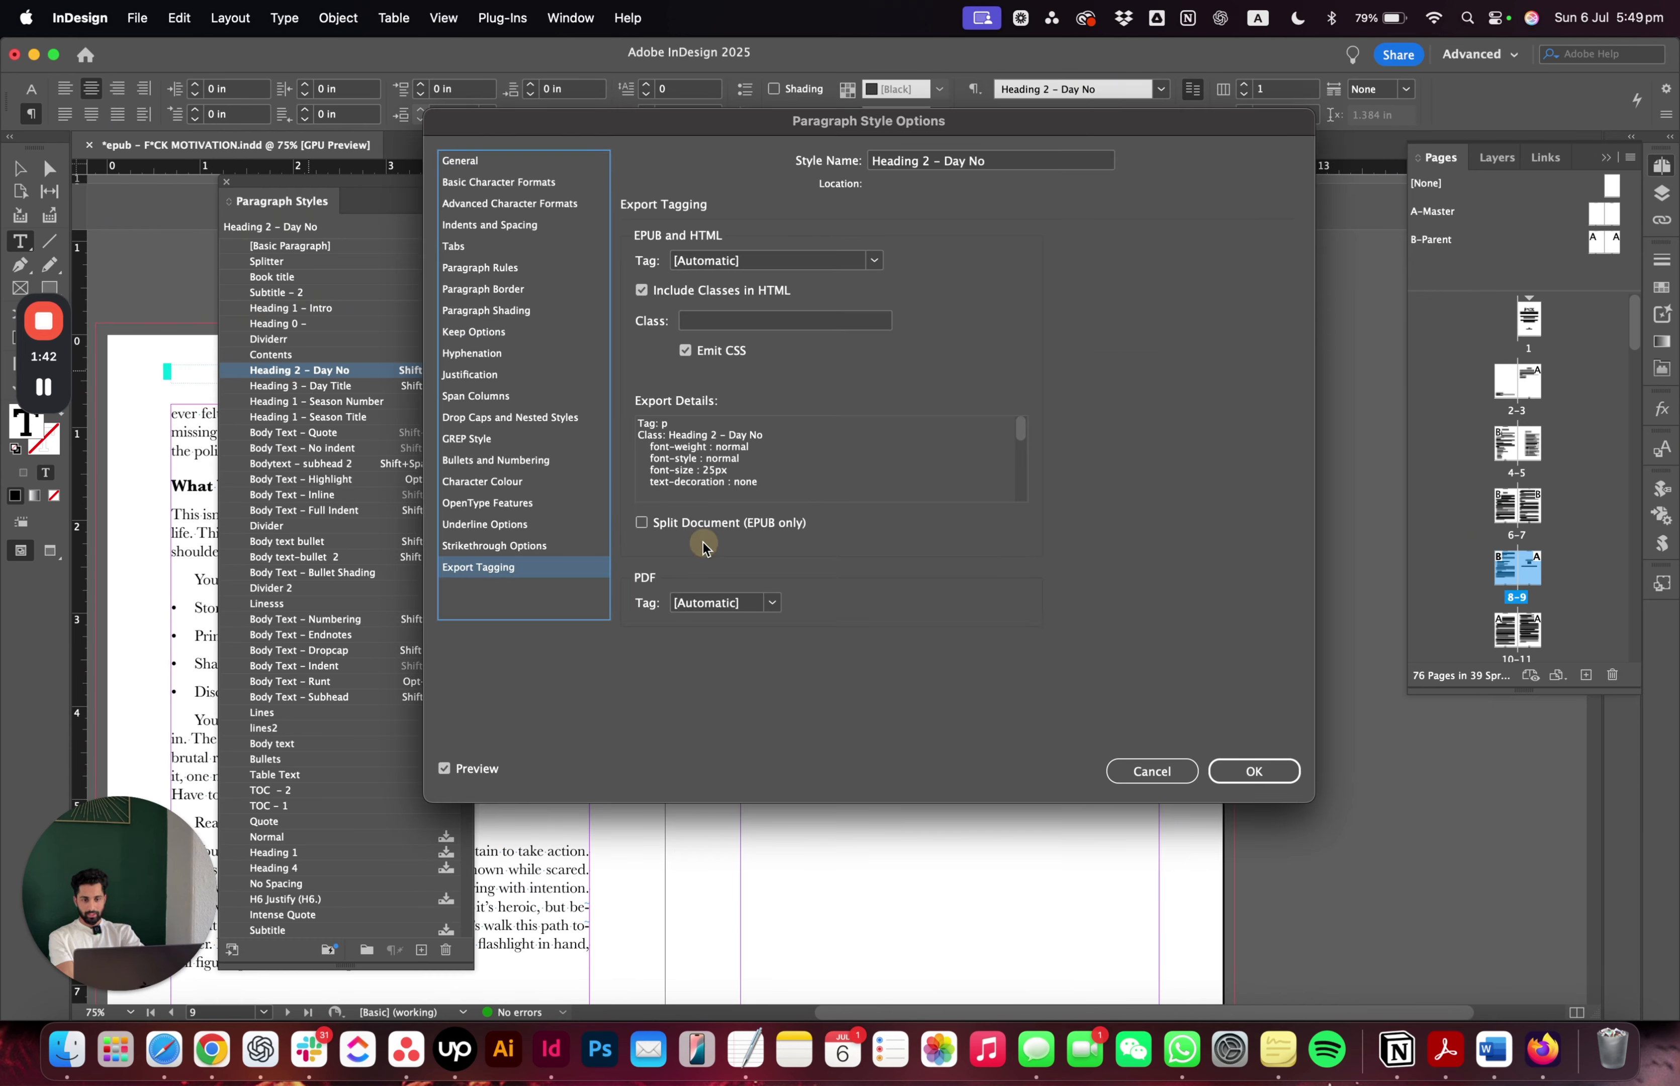
pyautogui.click(536, 309)
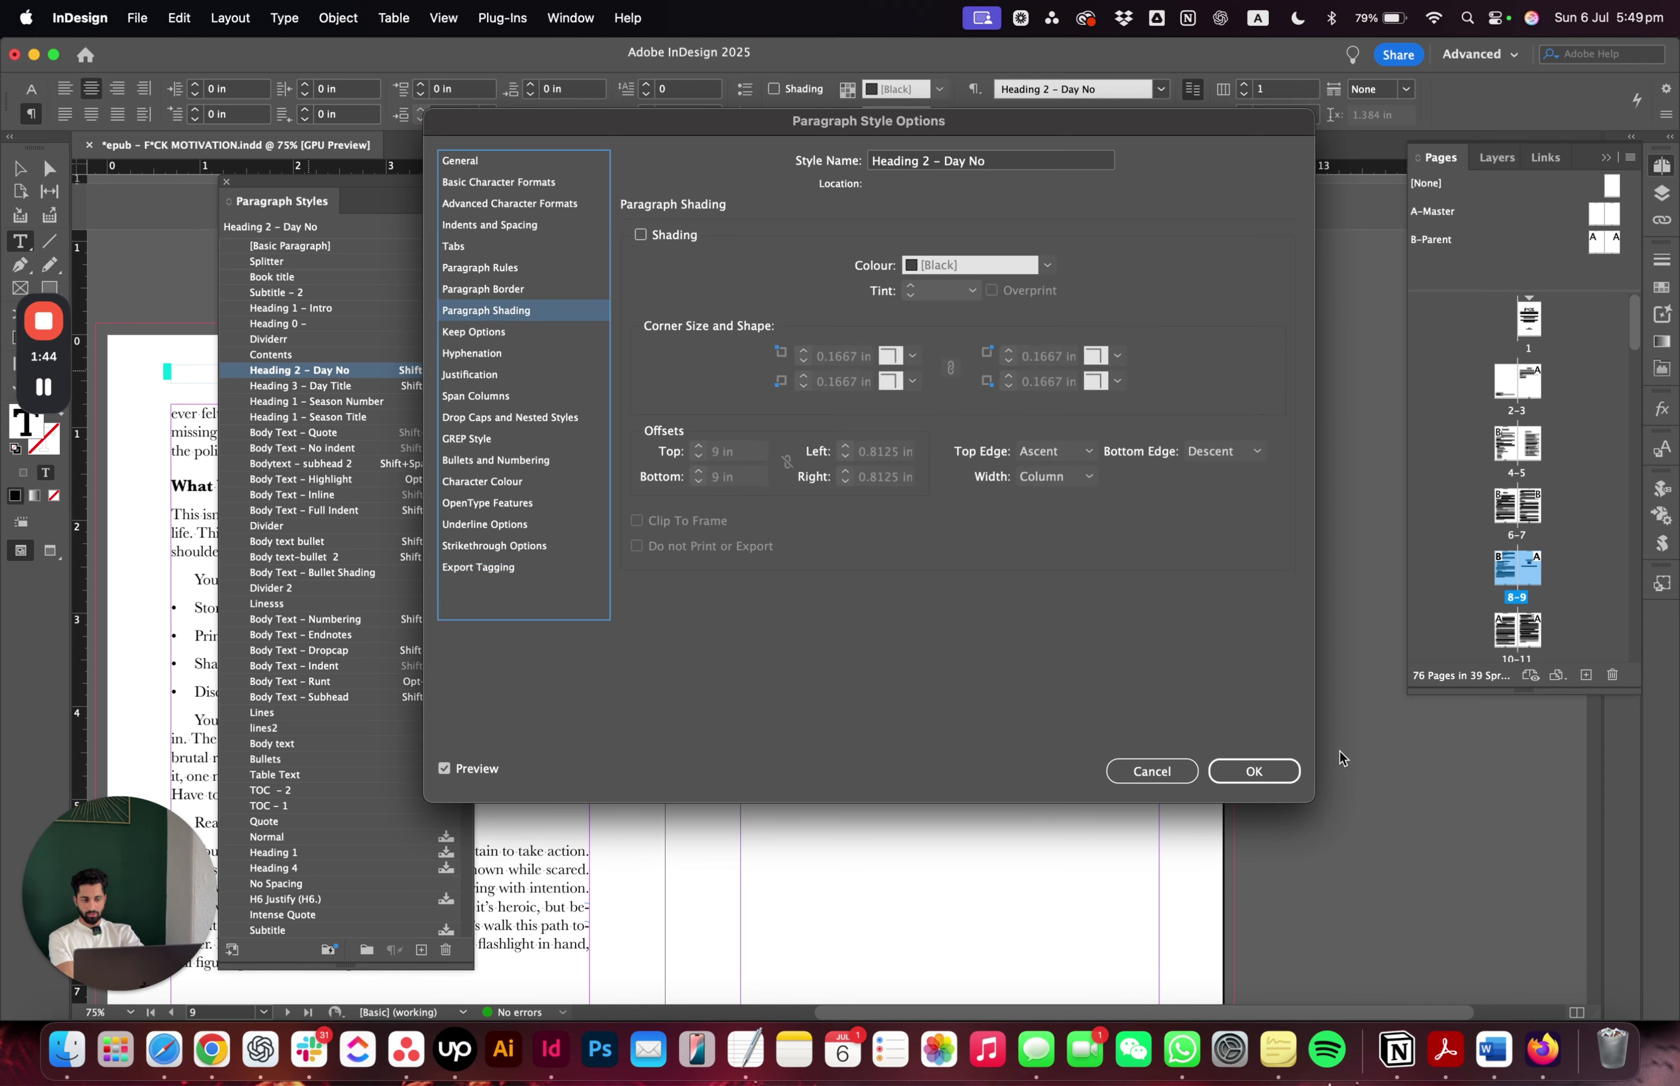
pyautogui.click(1253, 770)
# - Put CHAPTER 01 on one line and reapply Heading 2 – Day No to it, clearing the character styles
pyautogui.rightClick(356, 372)
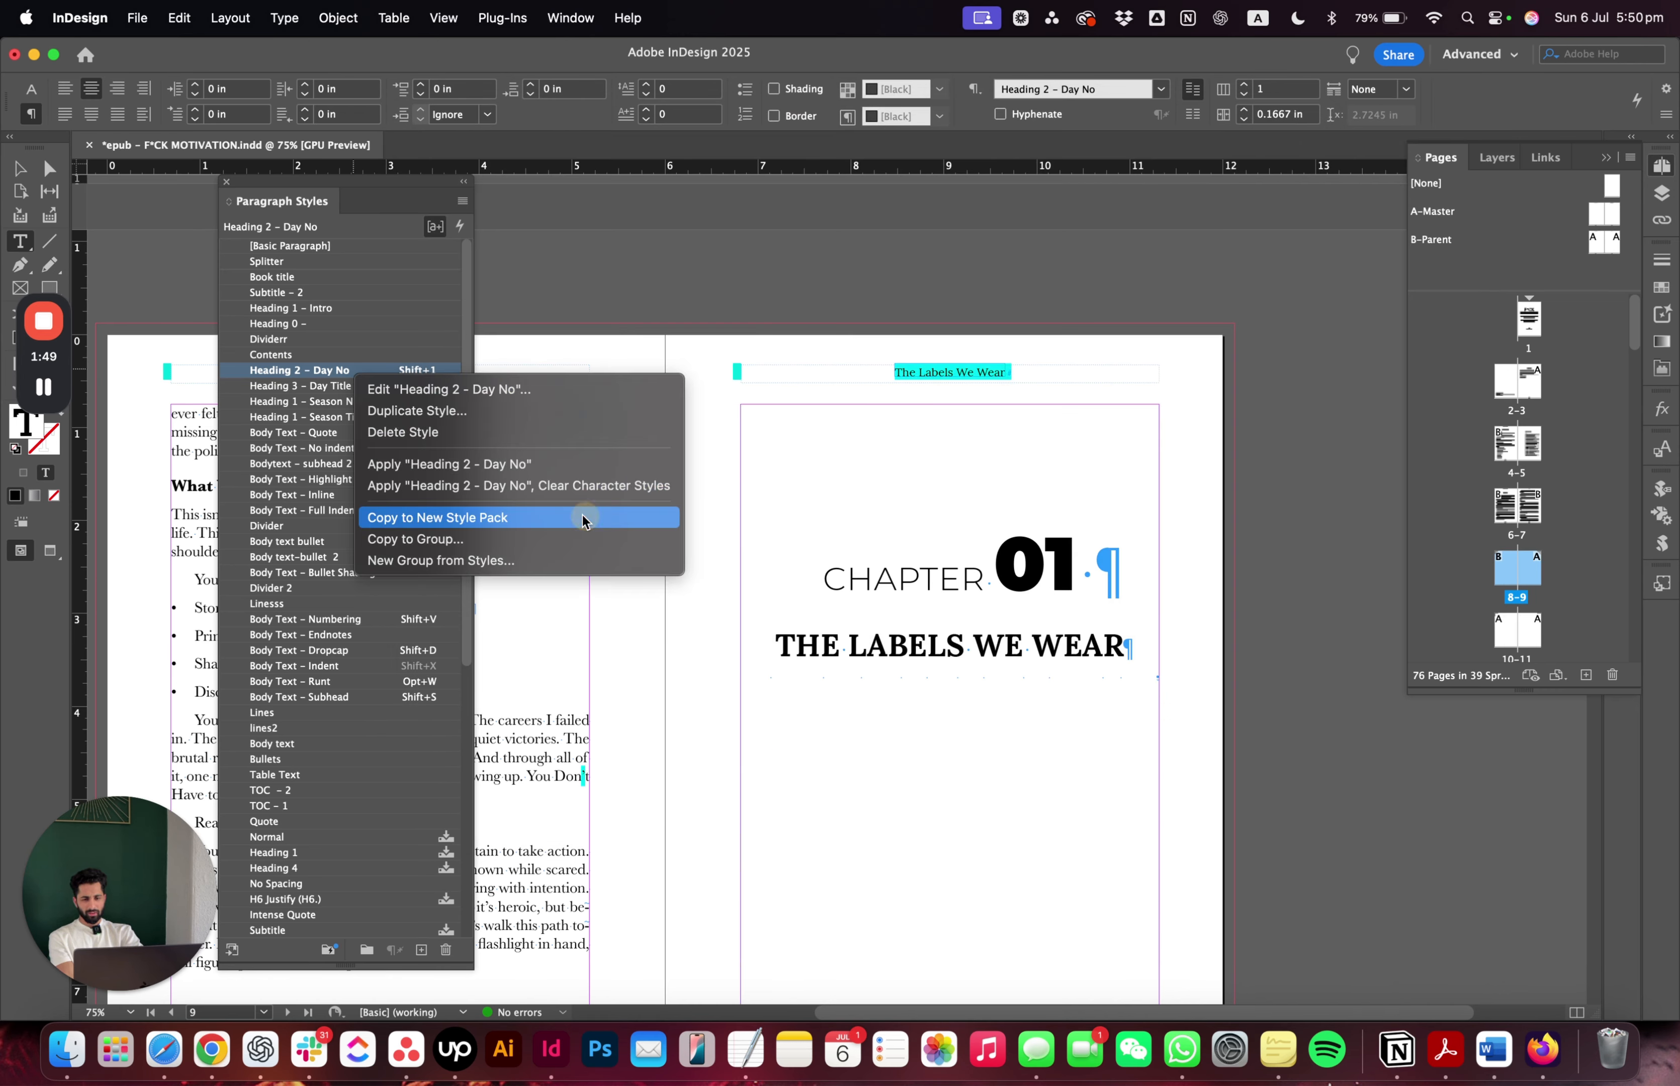
pyautogui.click(583, 486)
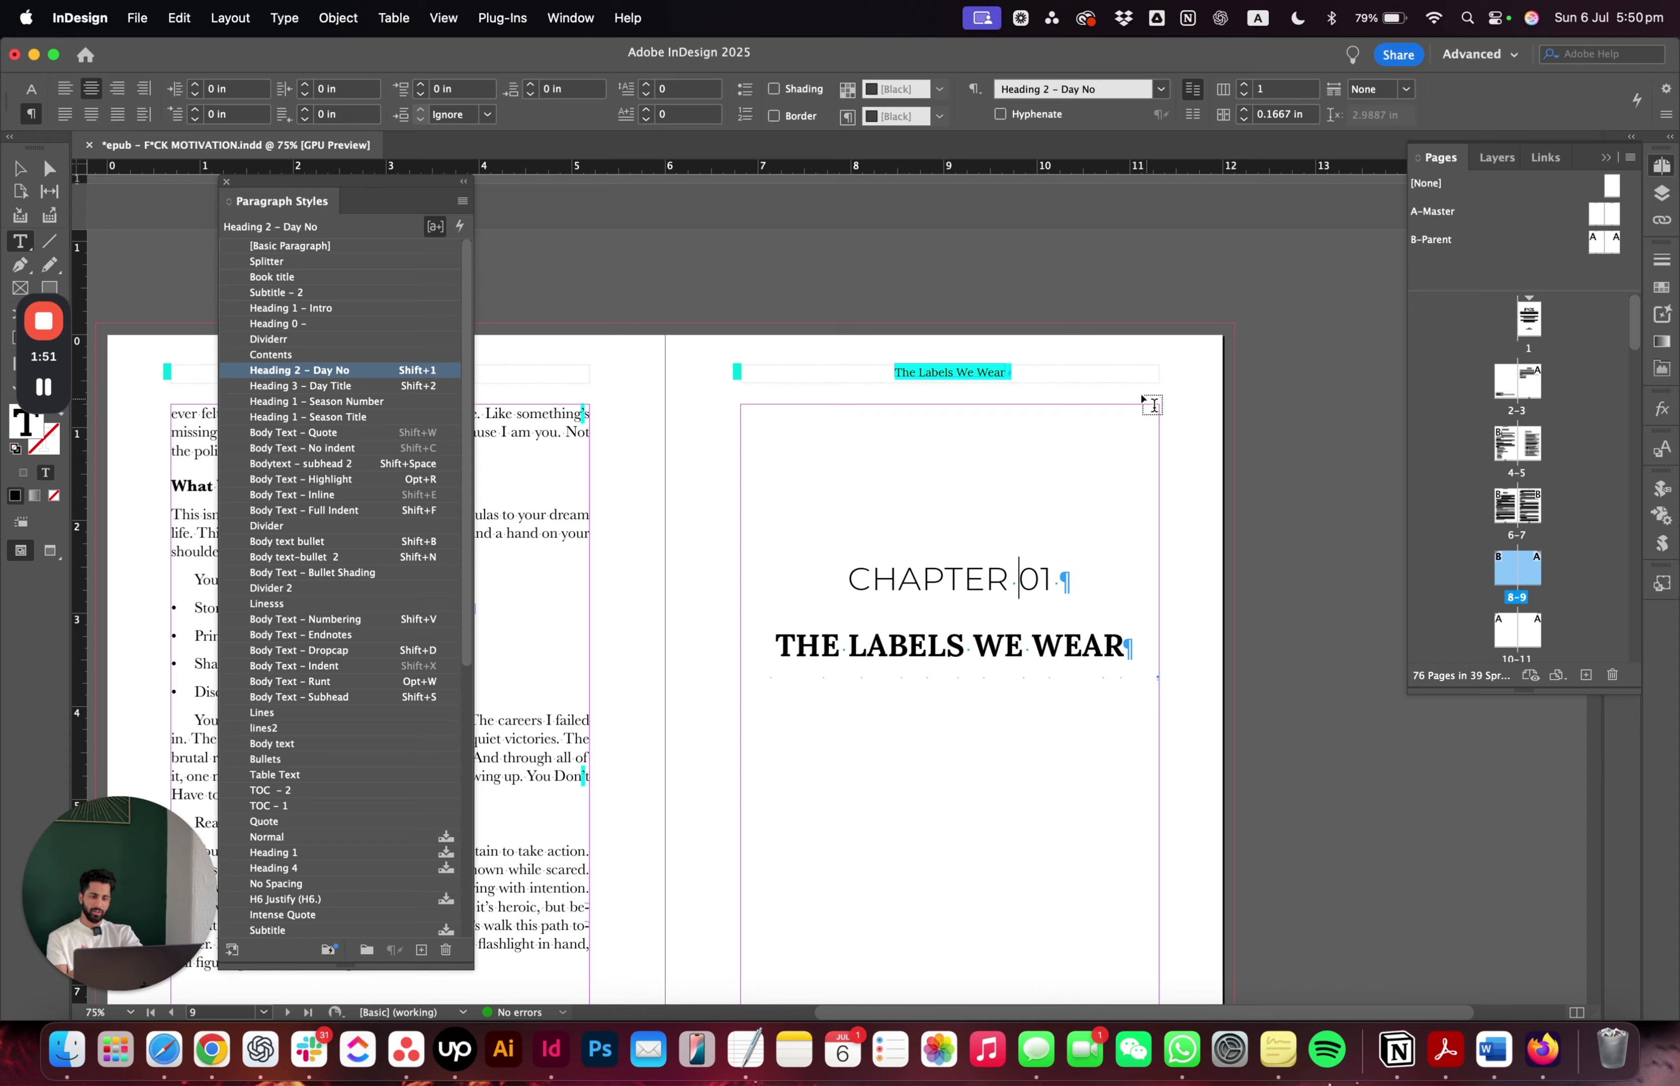
# - Turn off paragraph shading in the Body Text – Subhead style used by the section subheads, and check its character colour
pyautogui.hscroll(-5, 1152, 405)
pyautogui.scroll(-3, 988, 410)
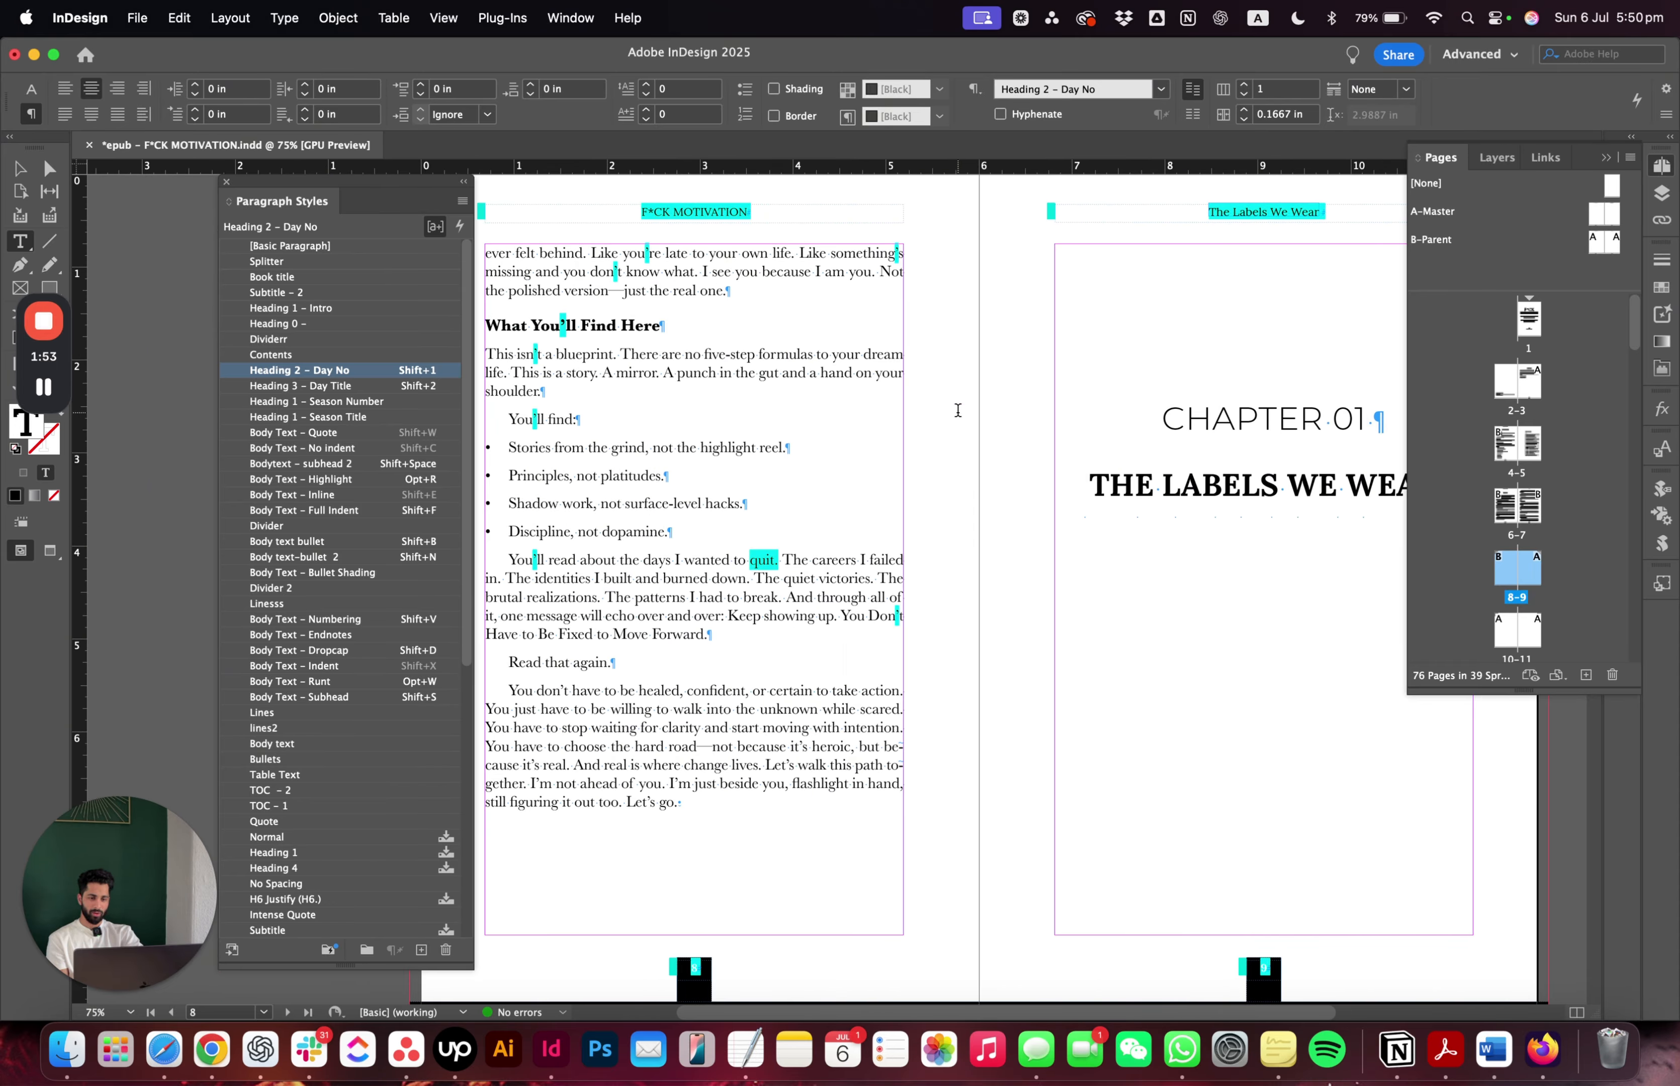
pyautogui.hscroll(-1, 958, 410)
pyautogui.scroll(-10, 958, 409)
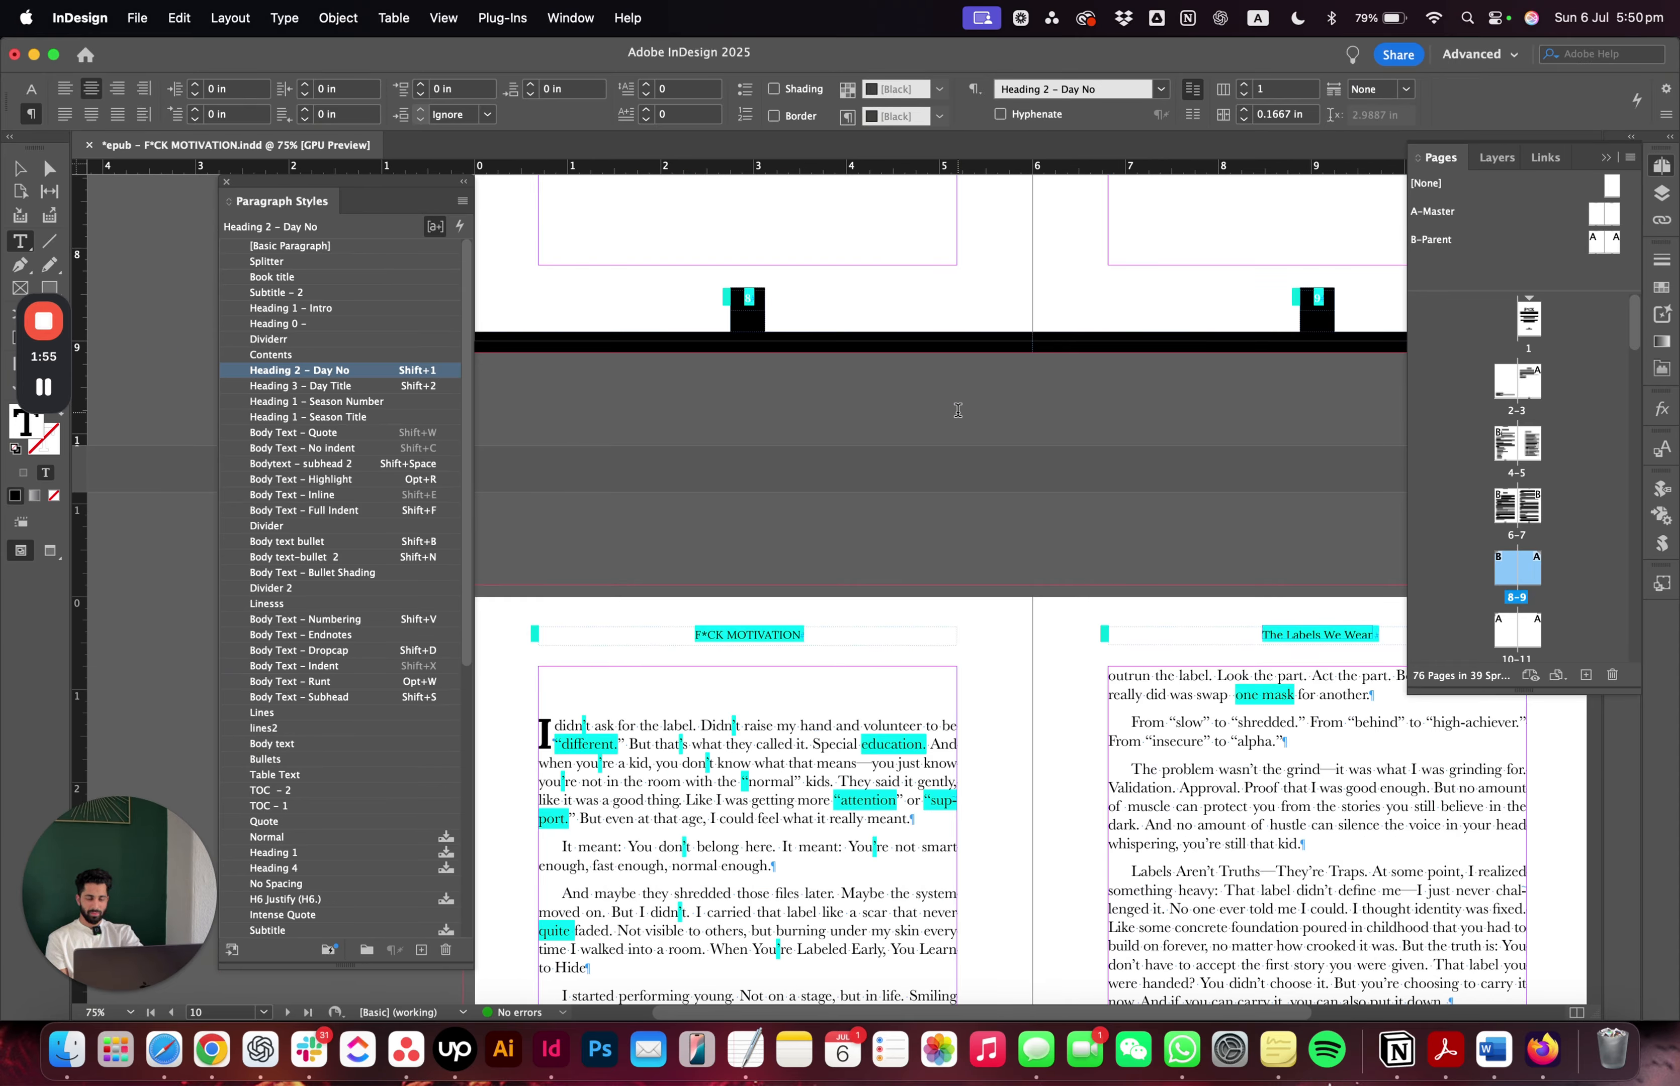
pyautogui.scroll(2, 960, 417)
pyautogui.scroll(-6, 964, 420)
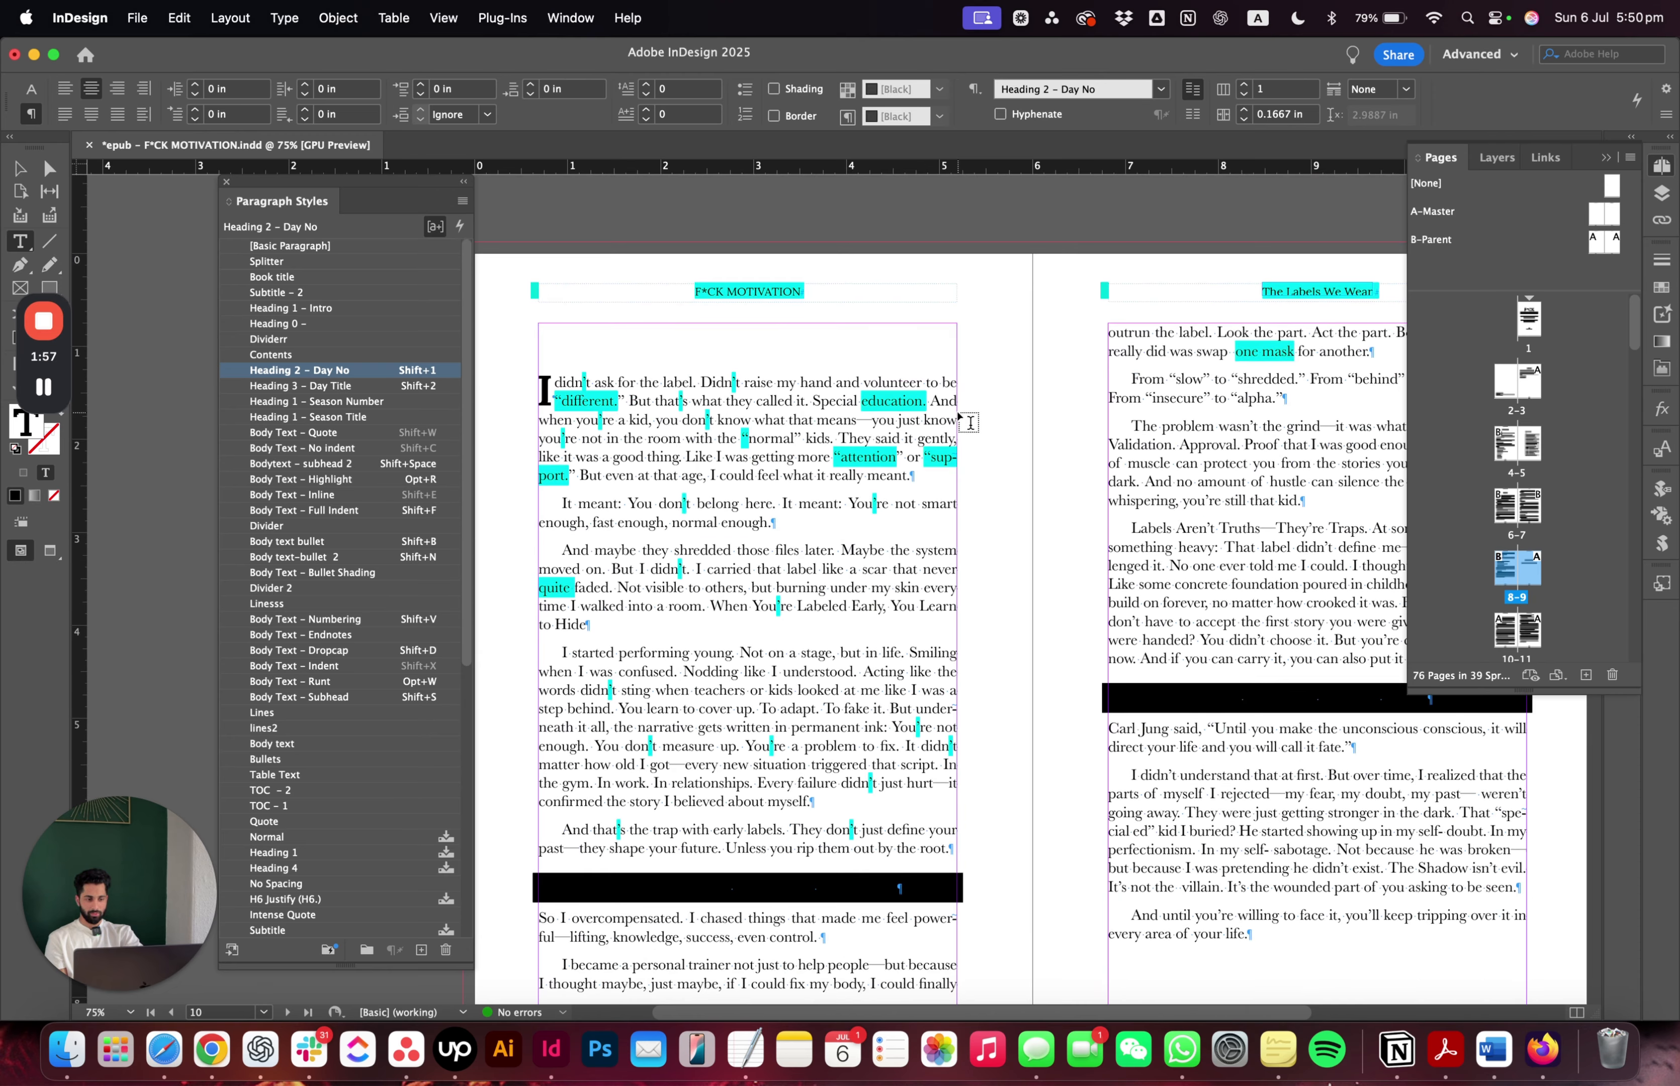
pyautogui.tripleClick(1344, 688)
pyautogui.click(438, 696)
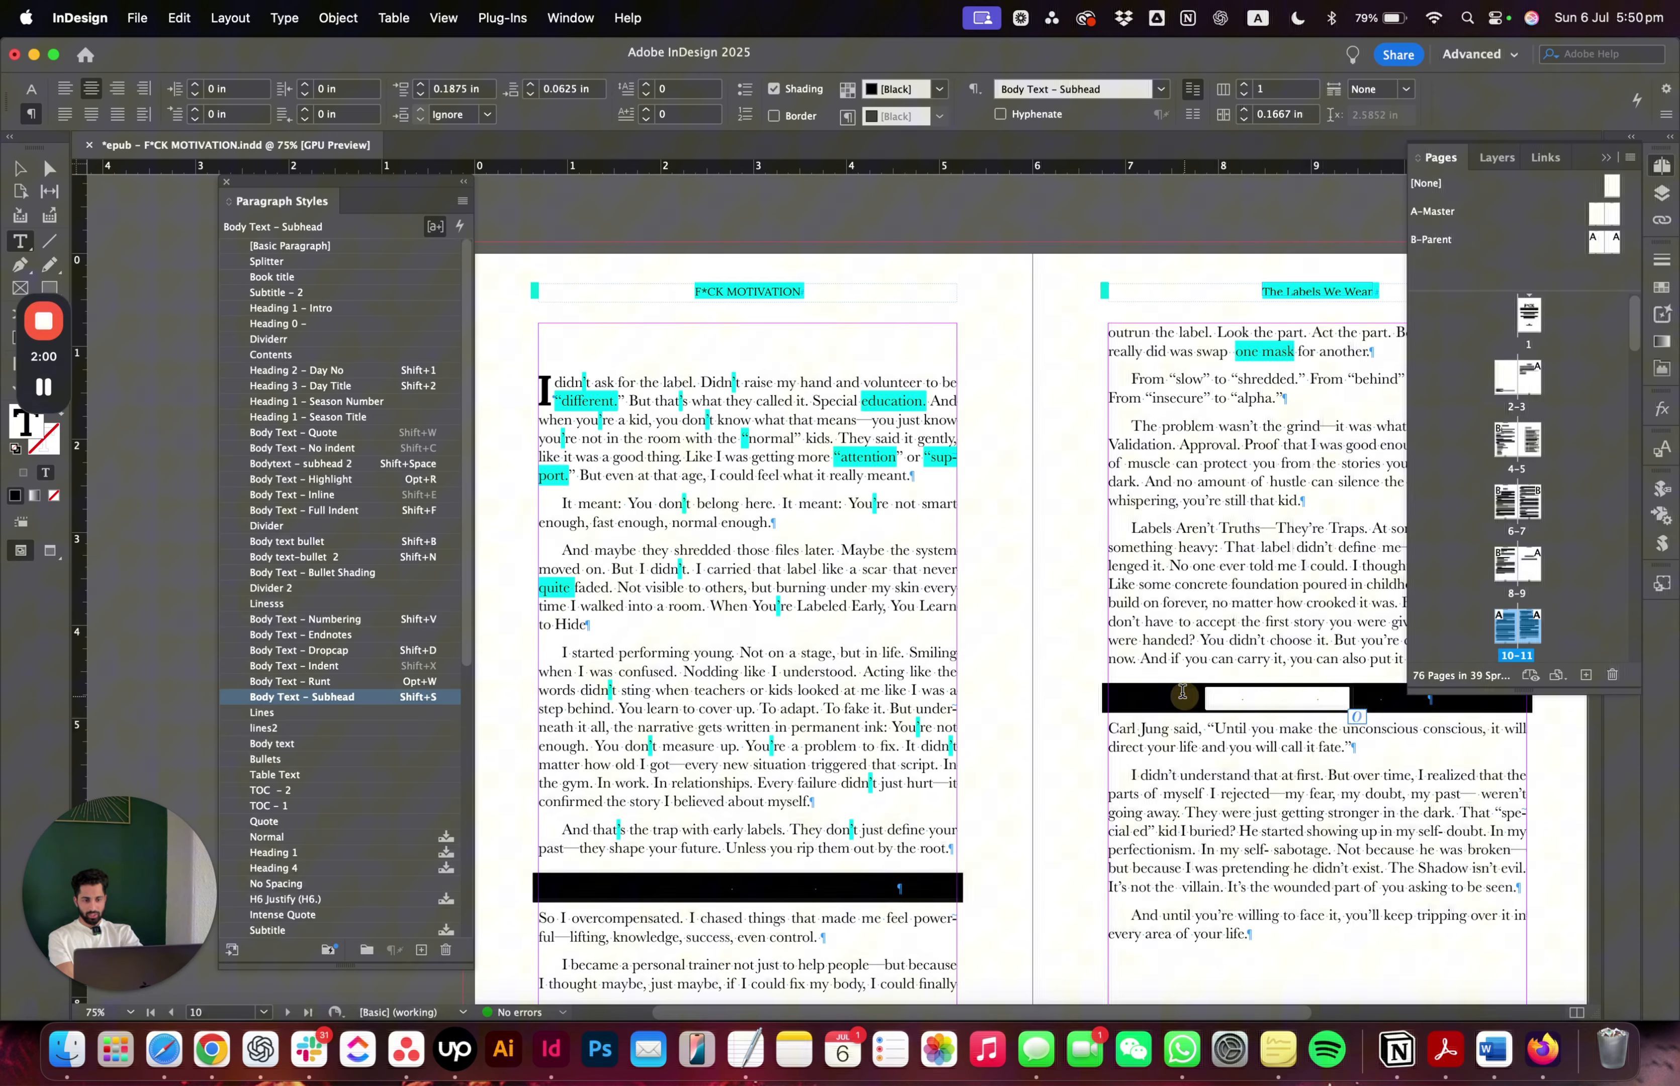
pyautogui.doubleClick(331, 698)
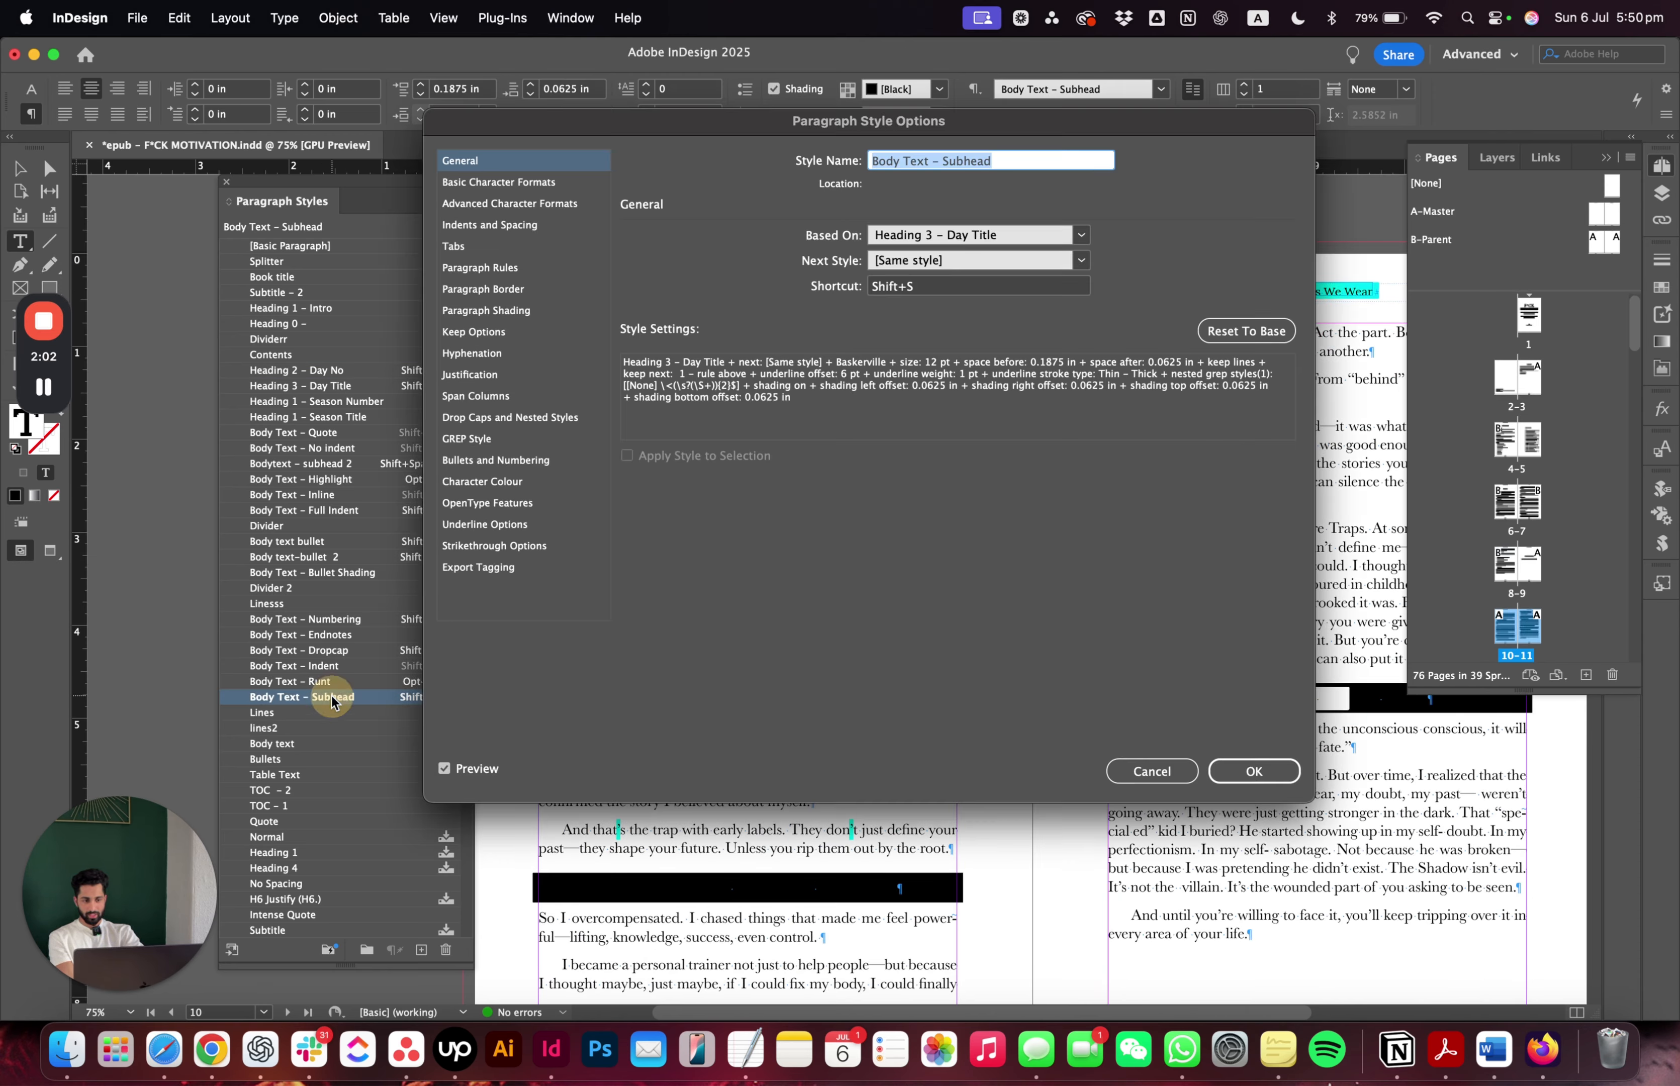
pyautogui.click(550, 311)
pyautogui.click(675, 235)
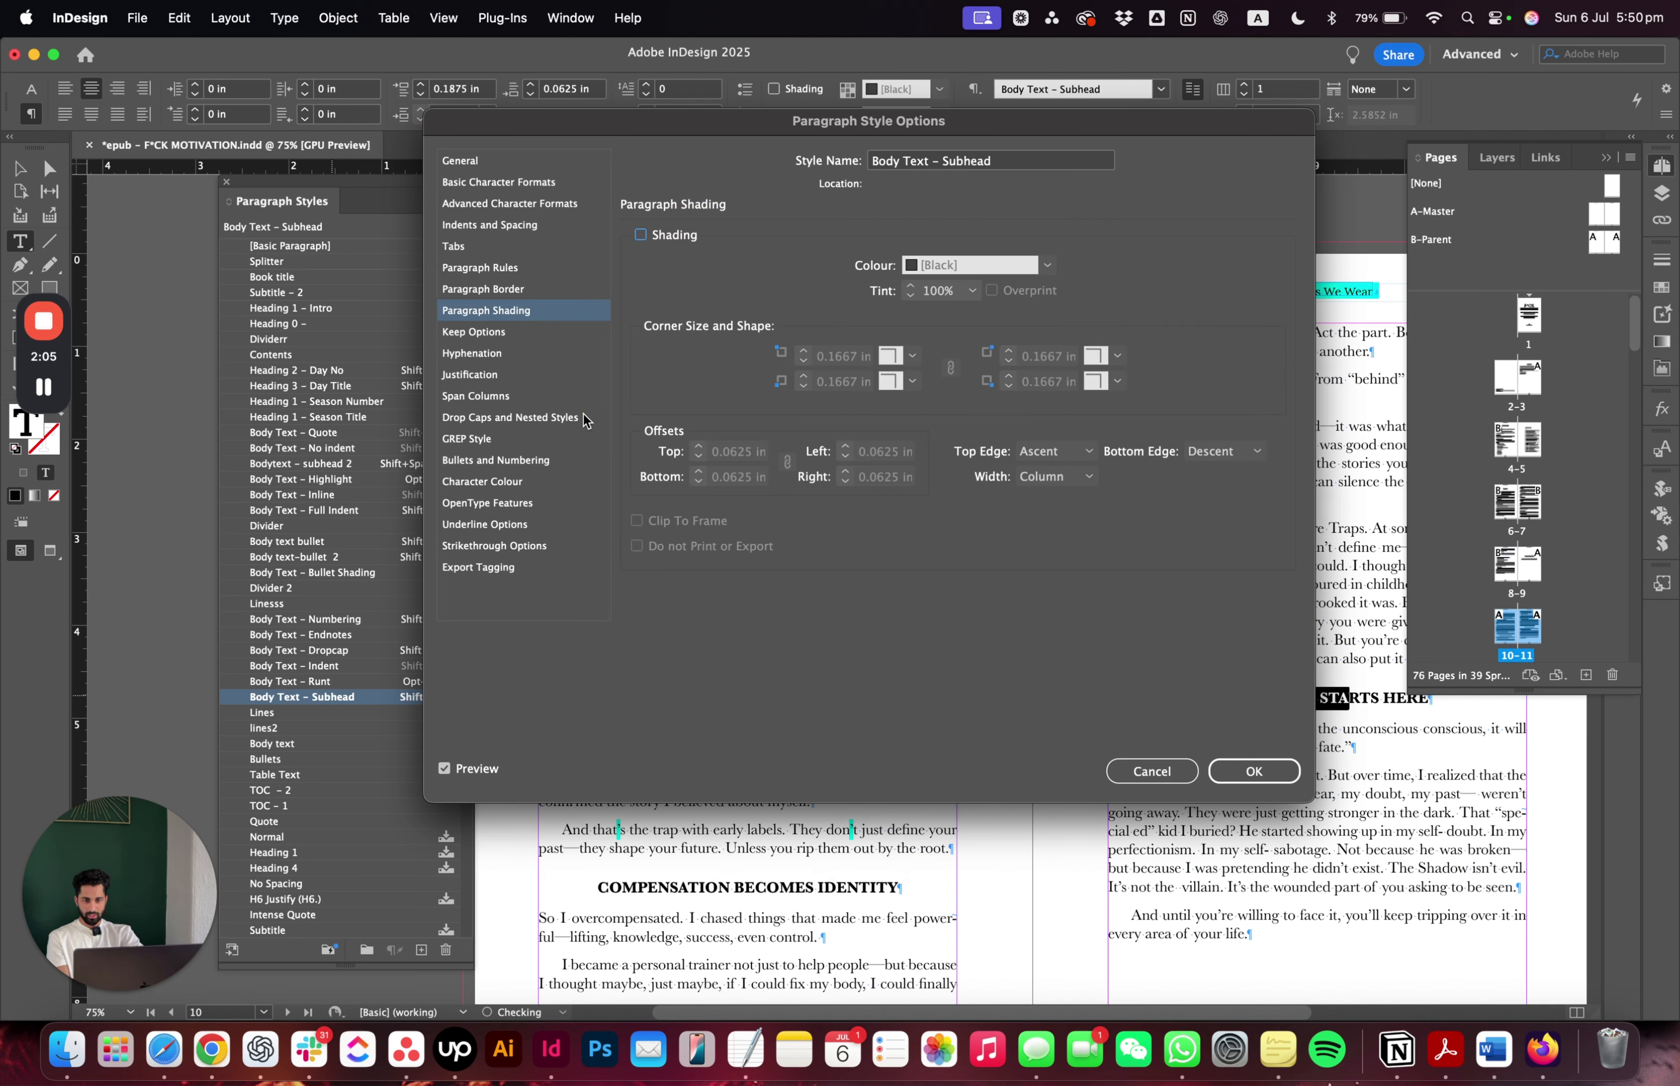
pyautogui.click(526, 482)
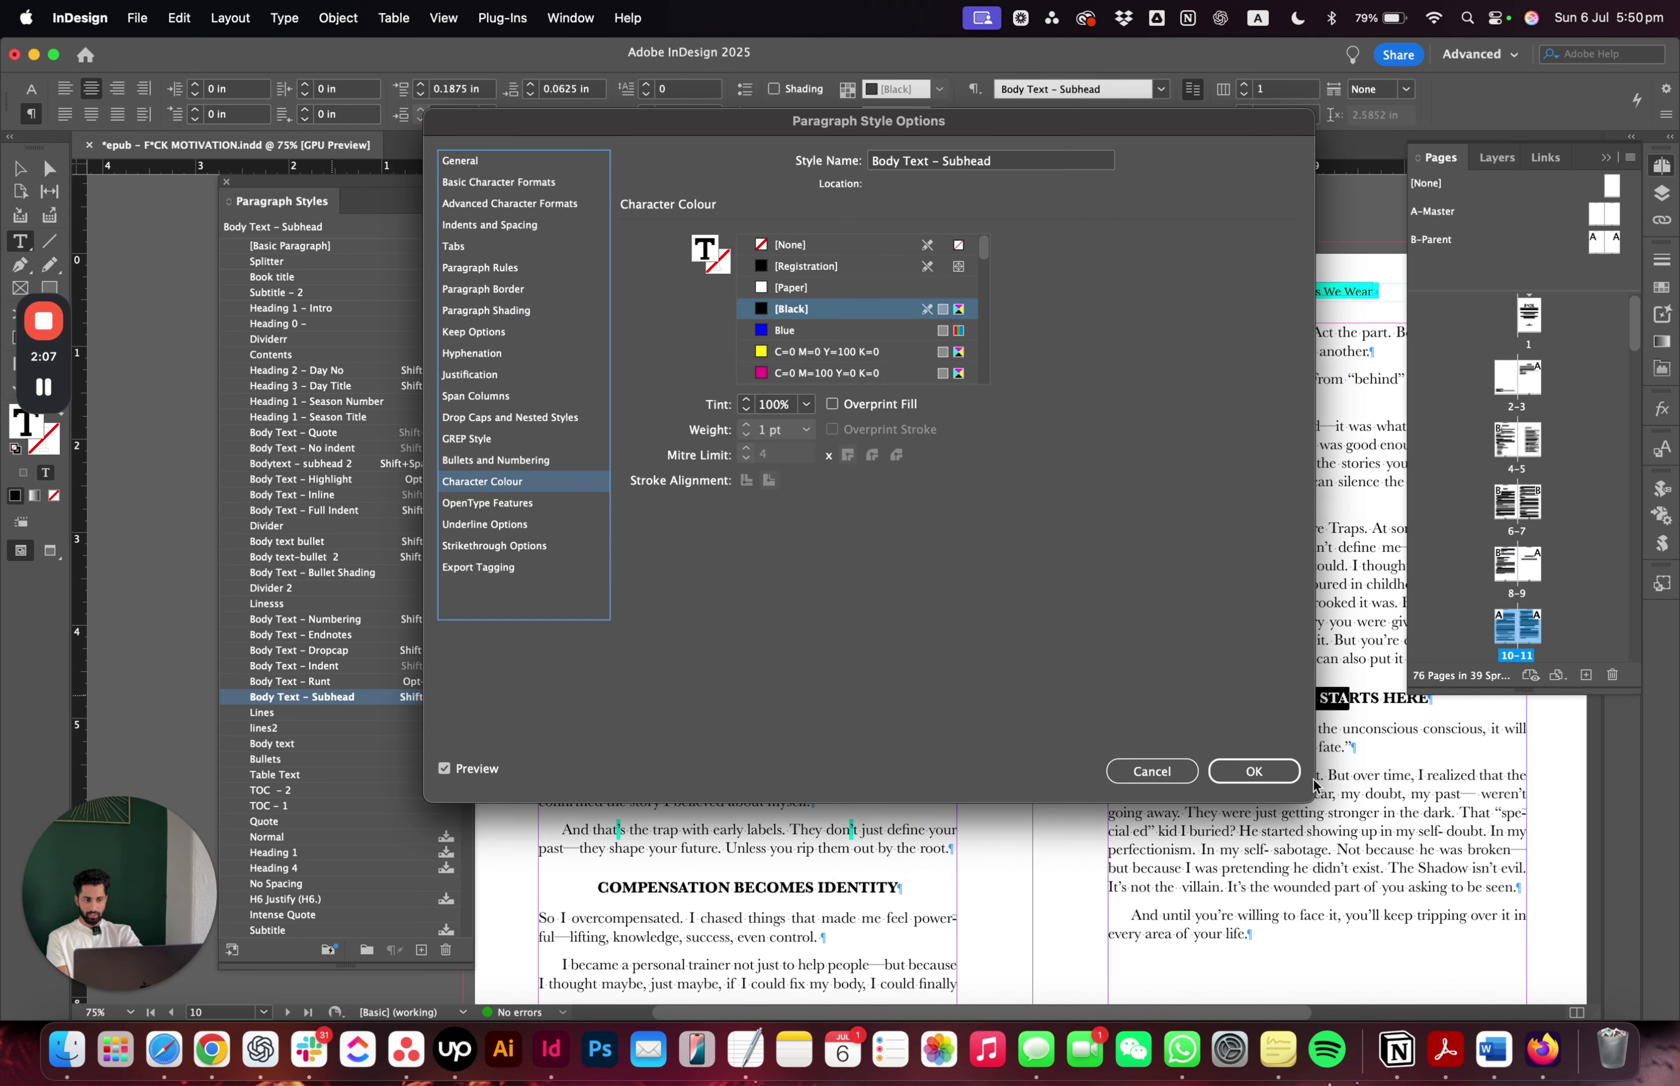
pyautogui.click(1249, 774)
# - Put the CHAPTER 02 heading on one line and reapply Heading 2 – Day No to it, clearing the character styles
pyautogui.scroll(-10, 796, 529)
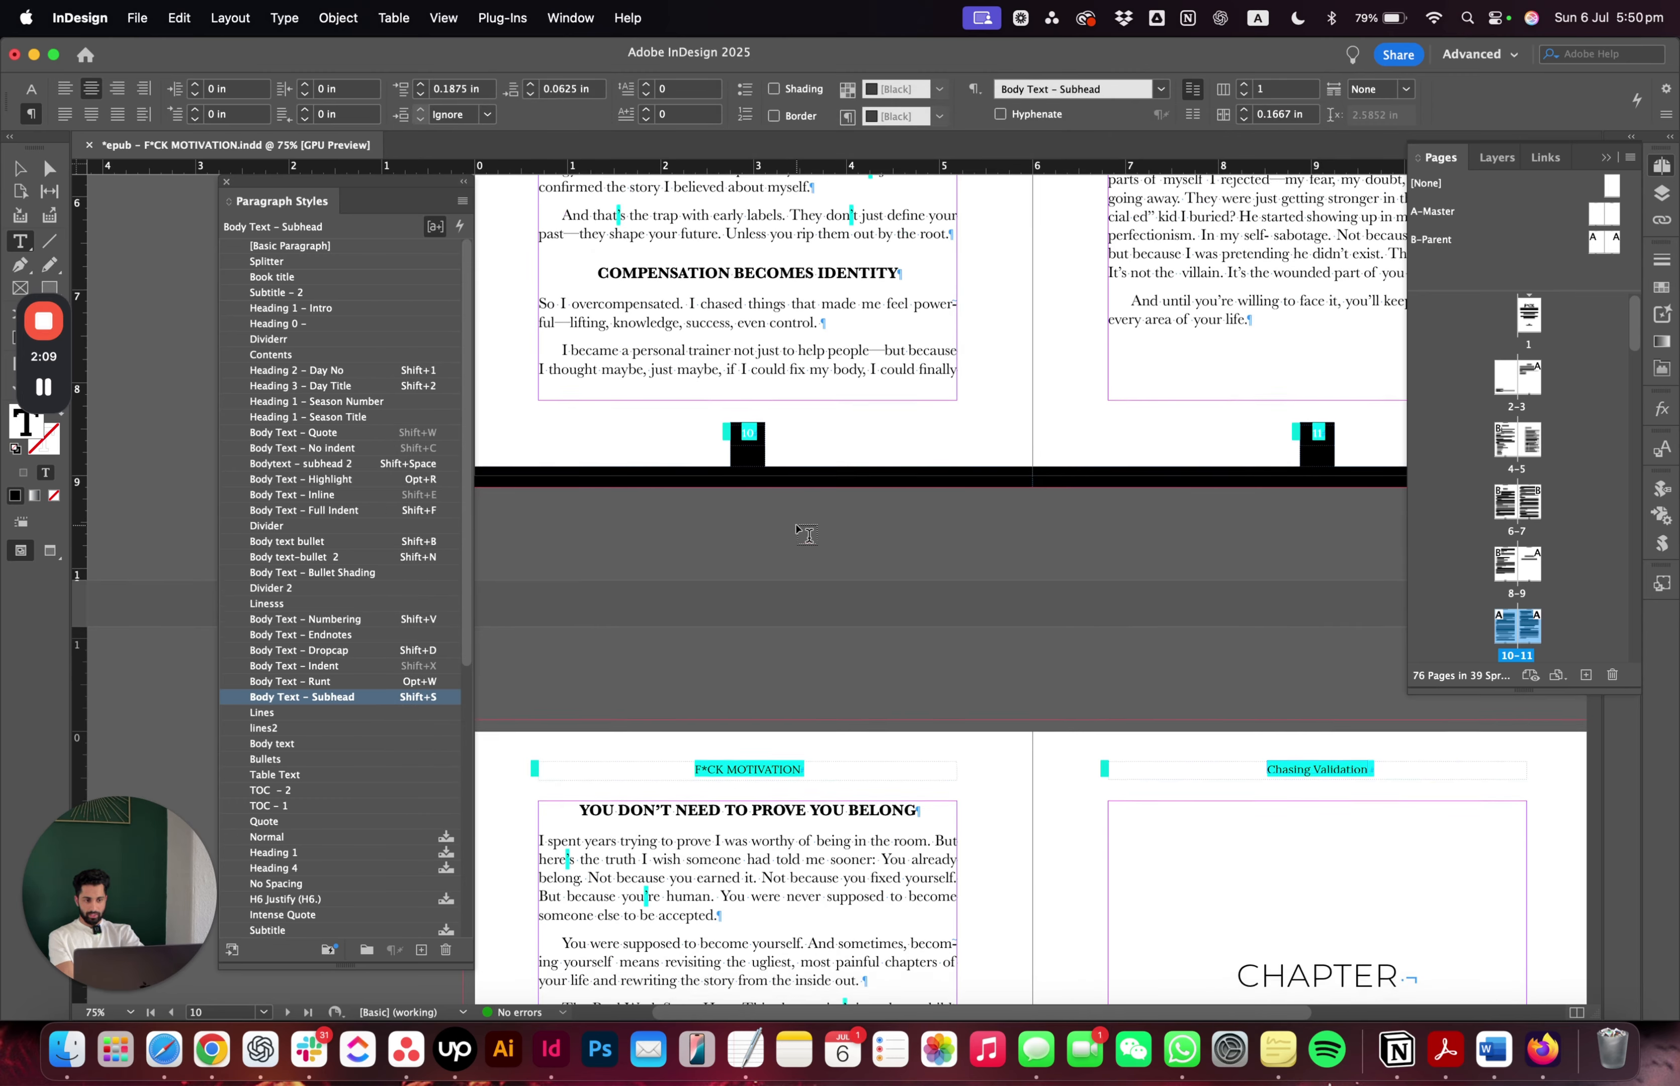
pyautogui.scroll(-3, 796, 529)
pyautogui.hscroll(5, 797, 529)
pyautogui.click(1144, 712)
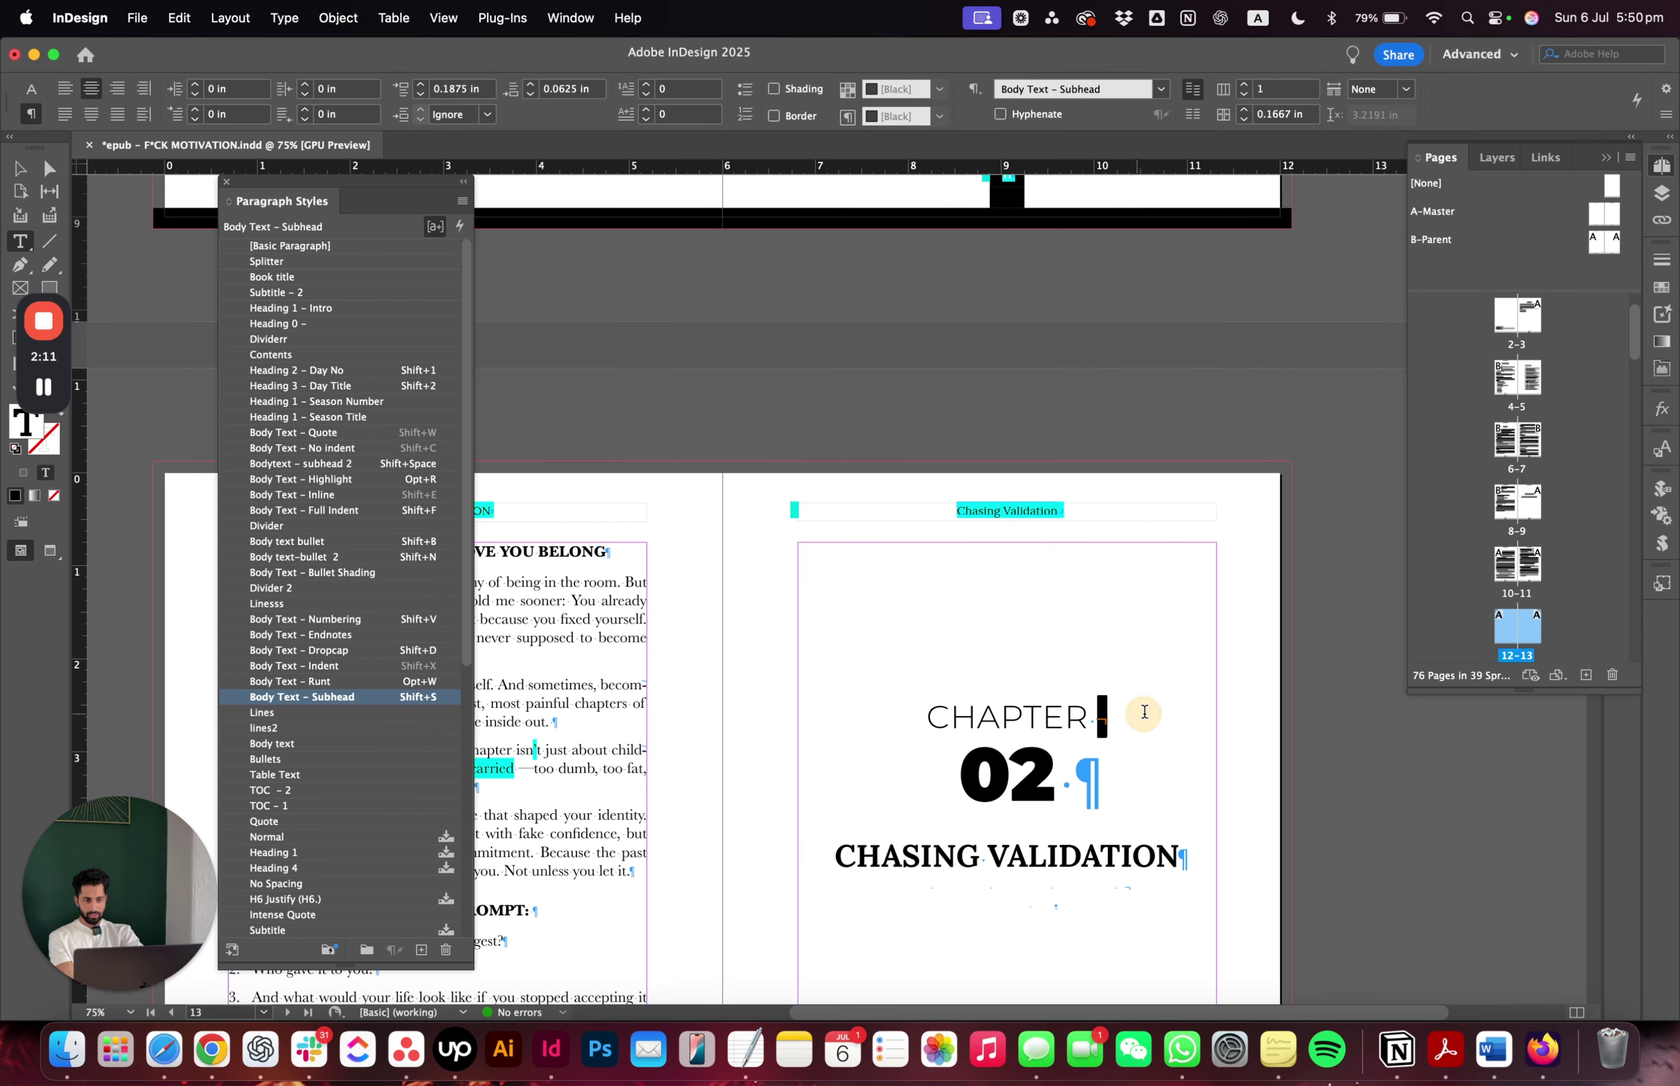
pyautogui.press('Delete')
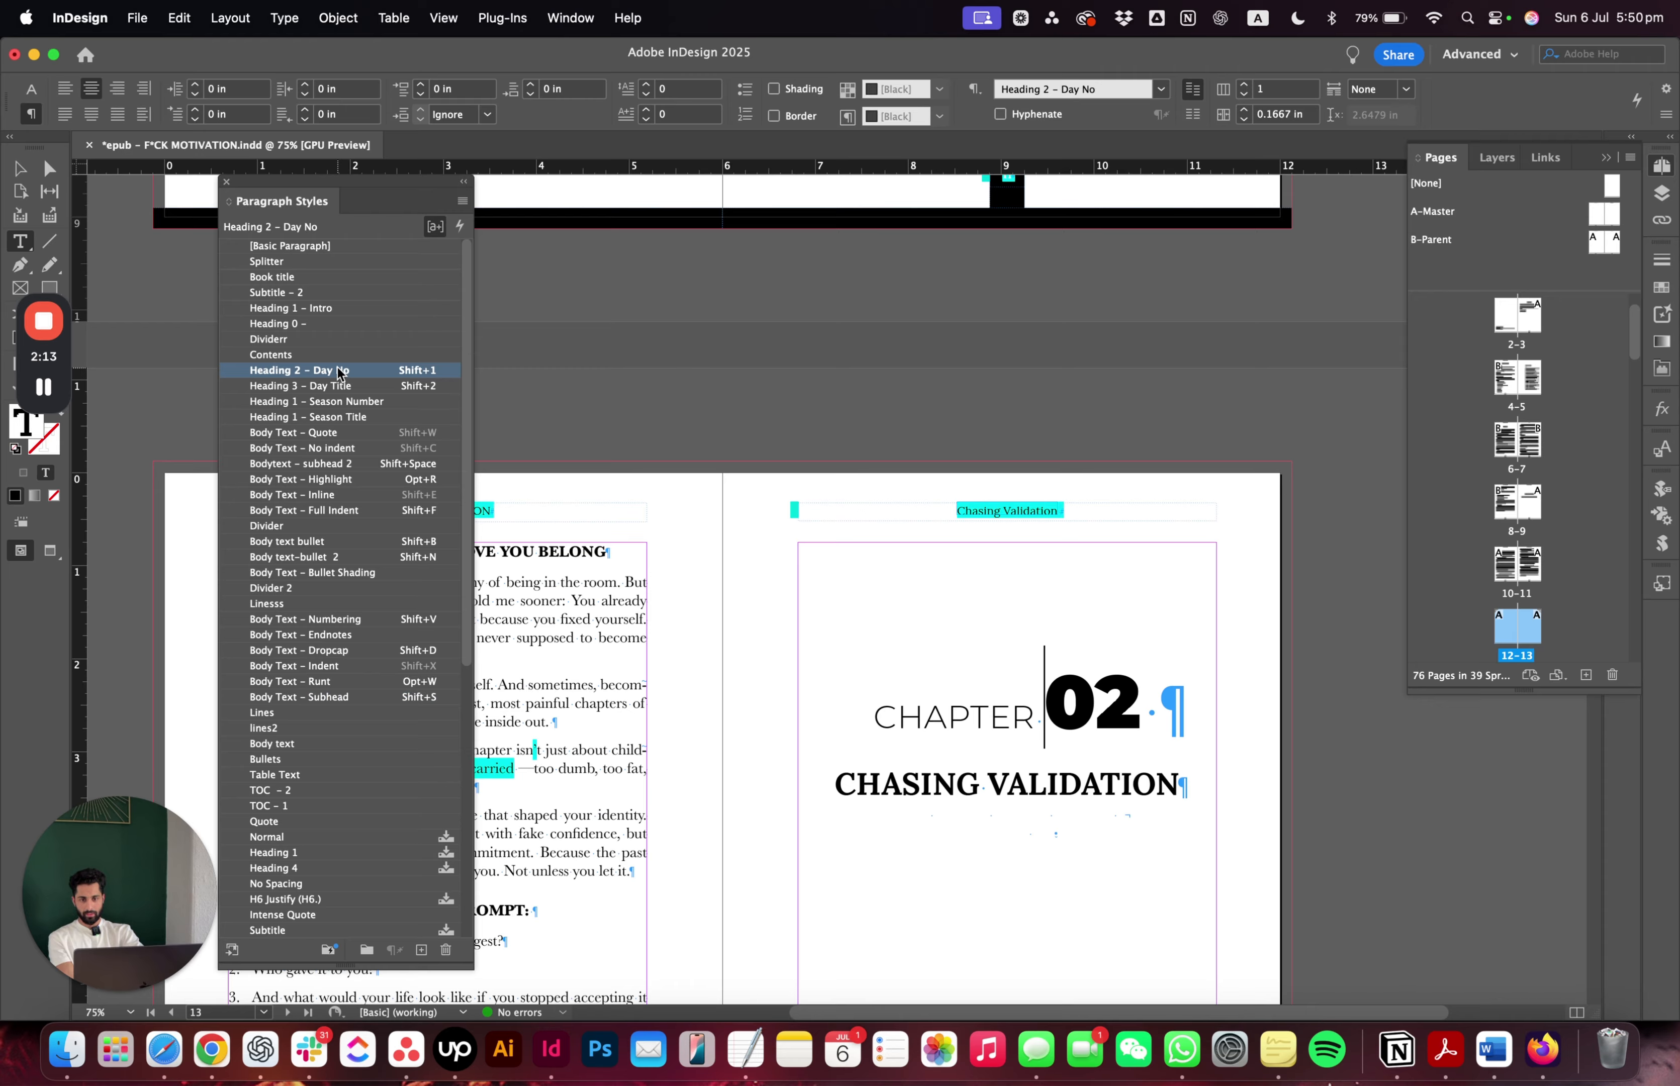
pyautogui.rightClick(337, 372)
pyautogui.click(581, 457)
# - Reapply Heading 2 – Day No to the CHAPTER 10 heading, clearing its character styles
pyautogui.scroll(-4, 1014, 588)
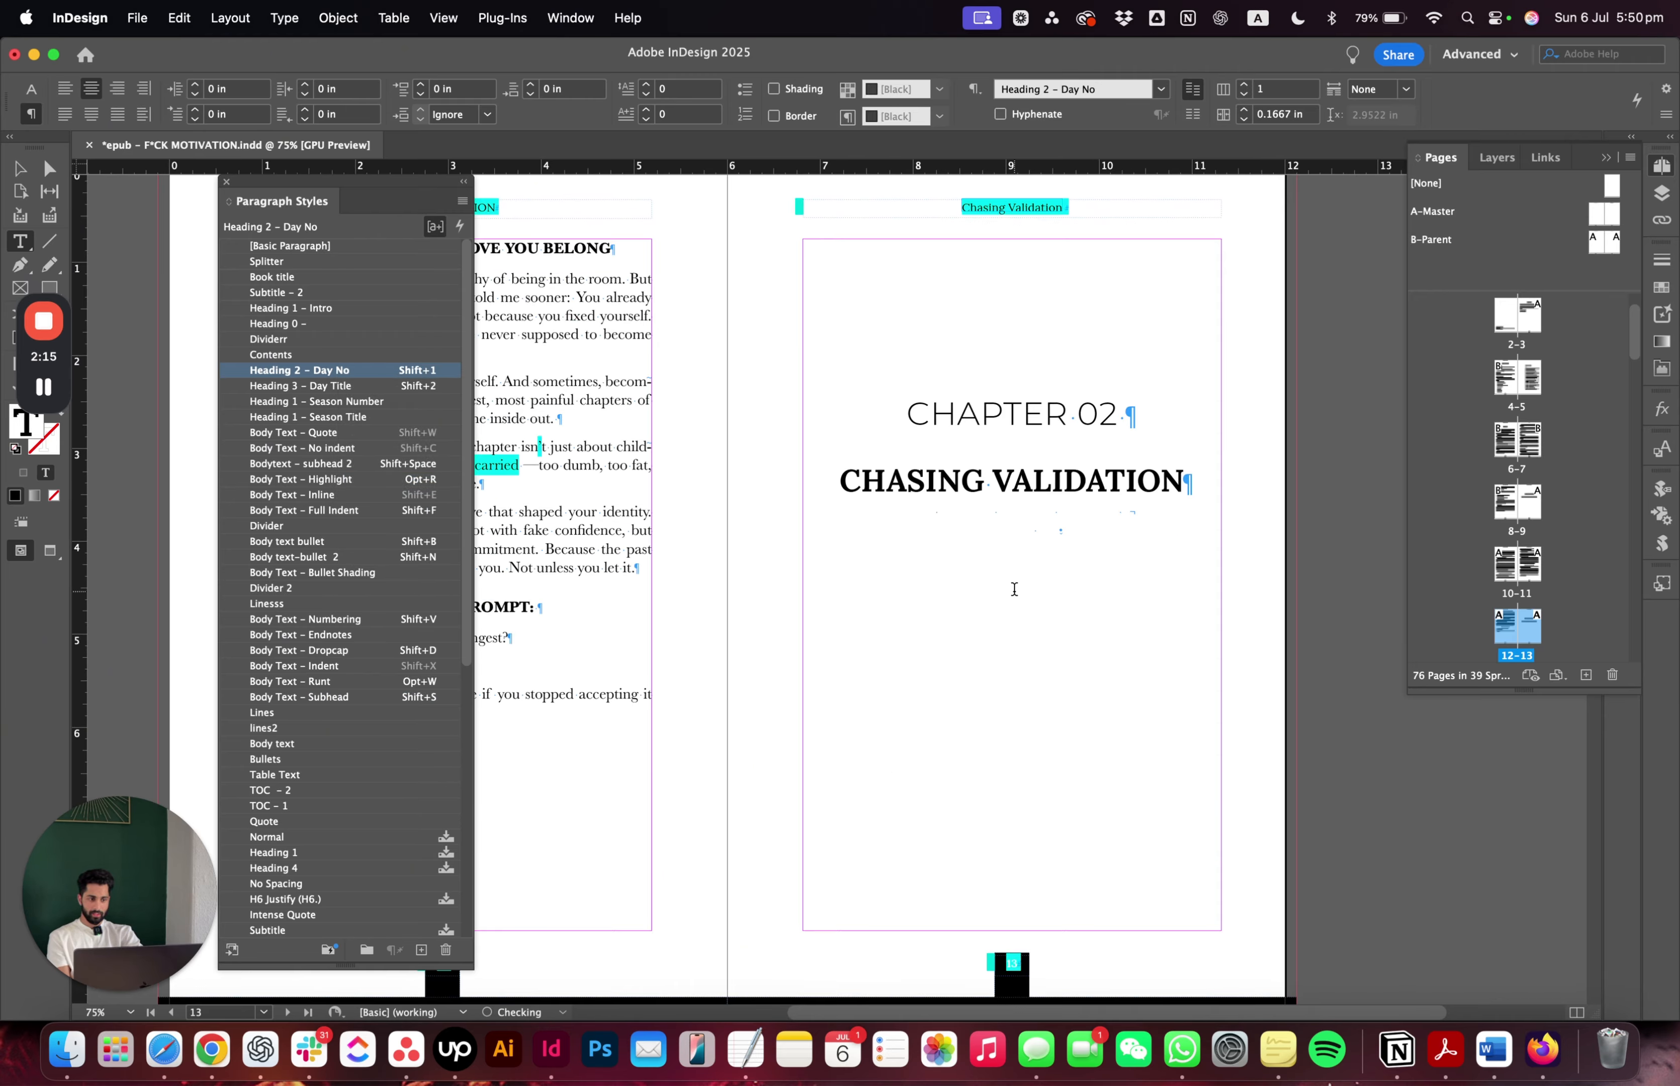
pyautogui.scroll(-15, 1014, 589)
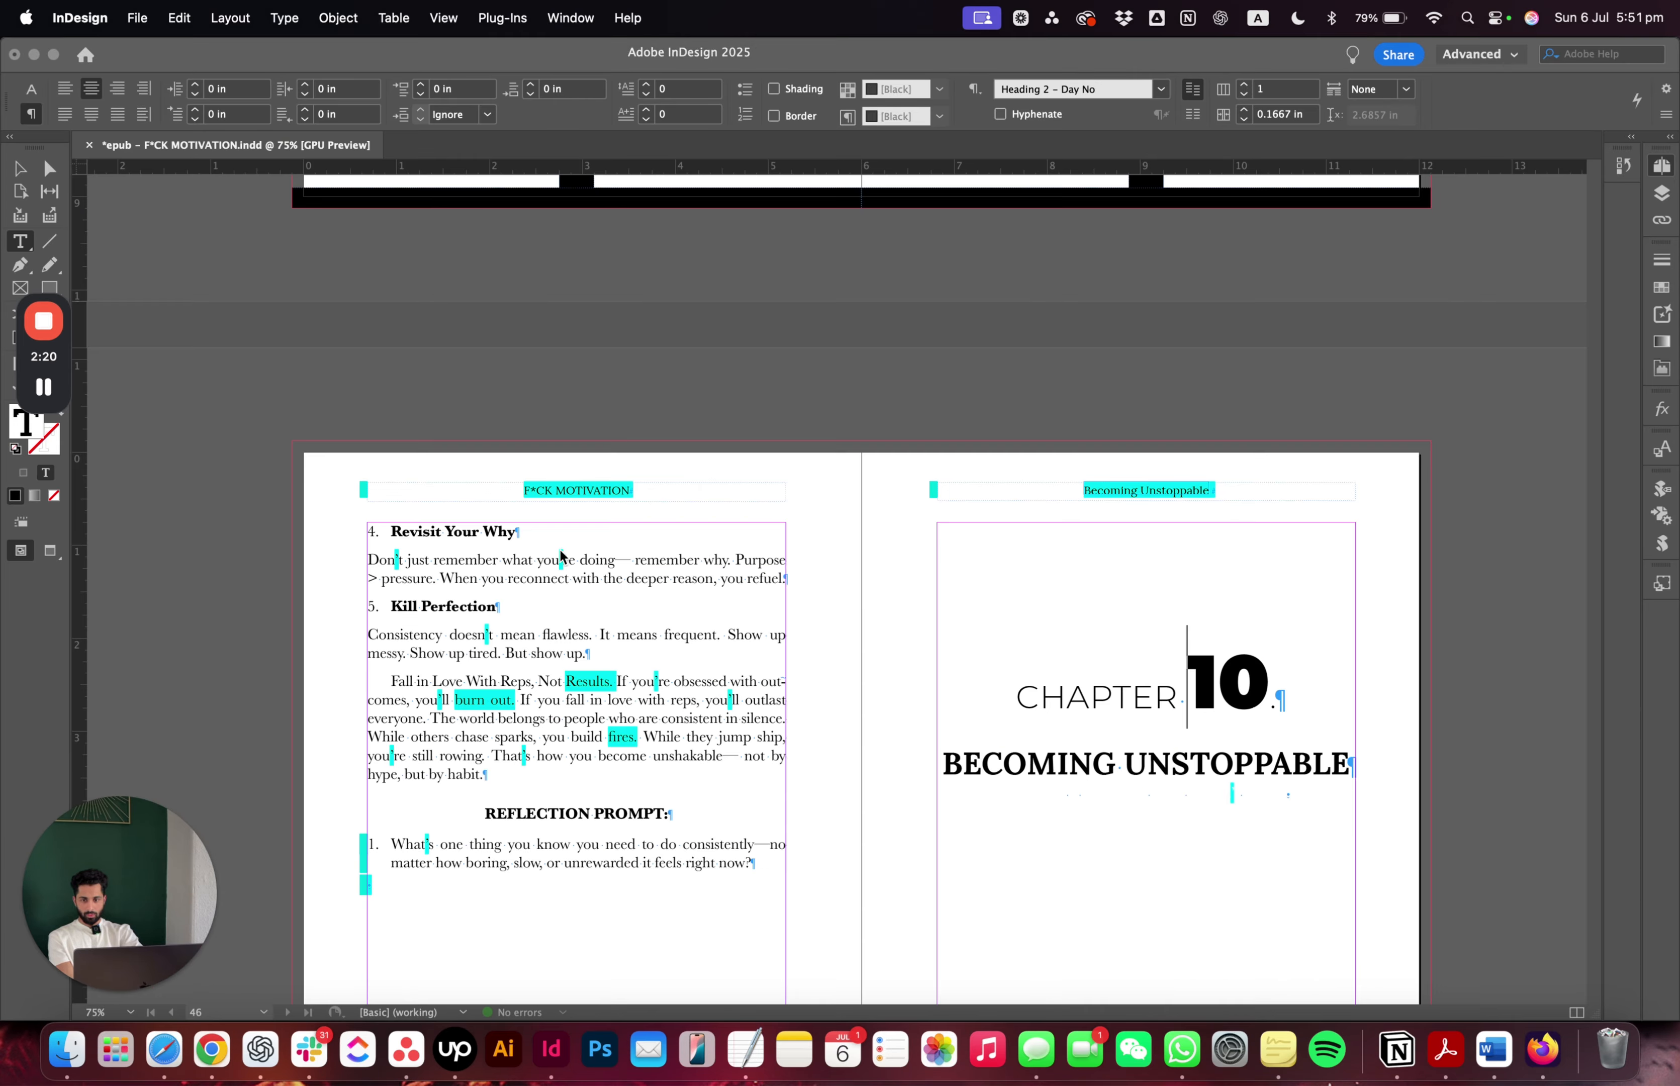
pyautogui.click(561, 557)
pyautogui.rightClick(374, 376)
pyautogui.click(564, 487)
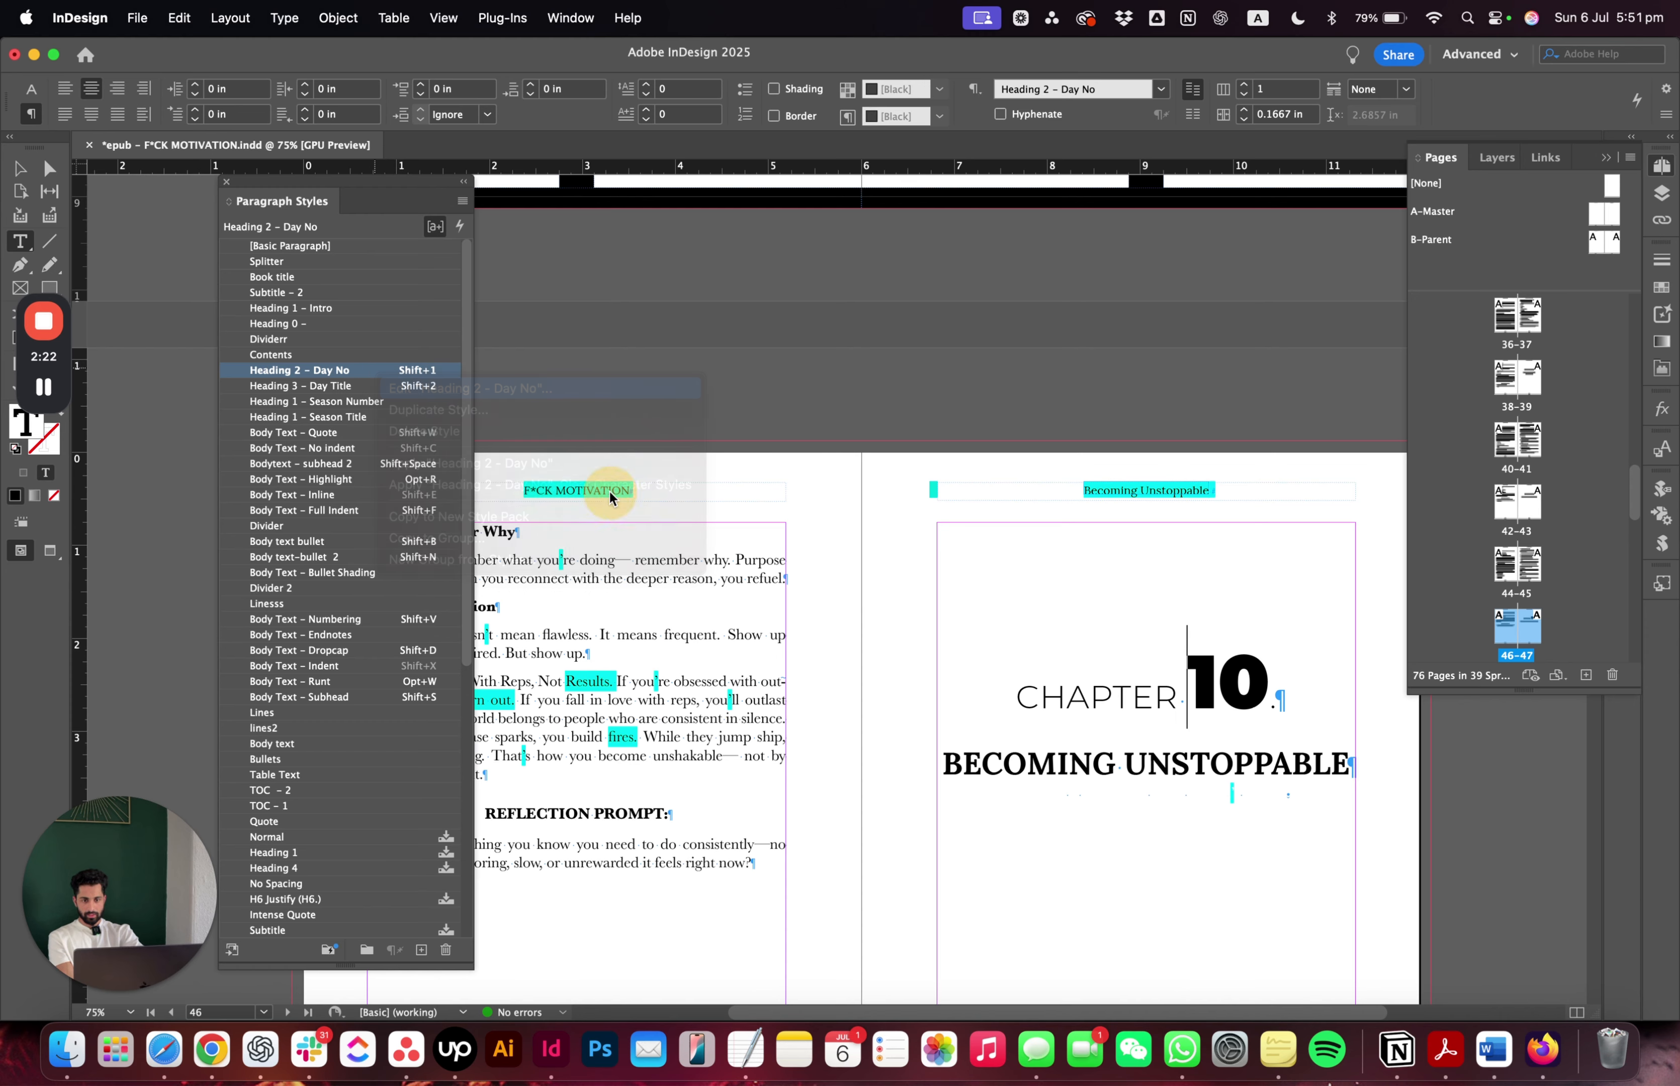
pyautogui.click(1158, 768)
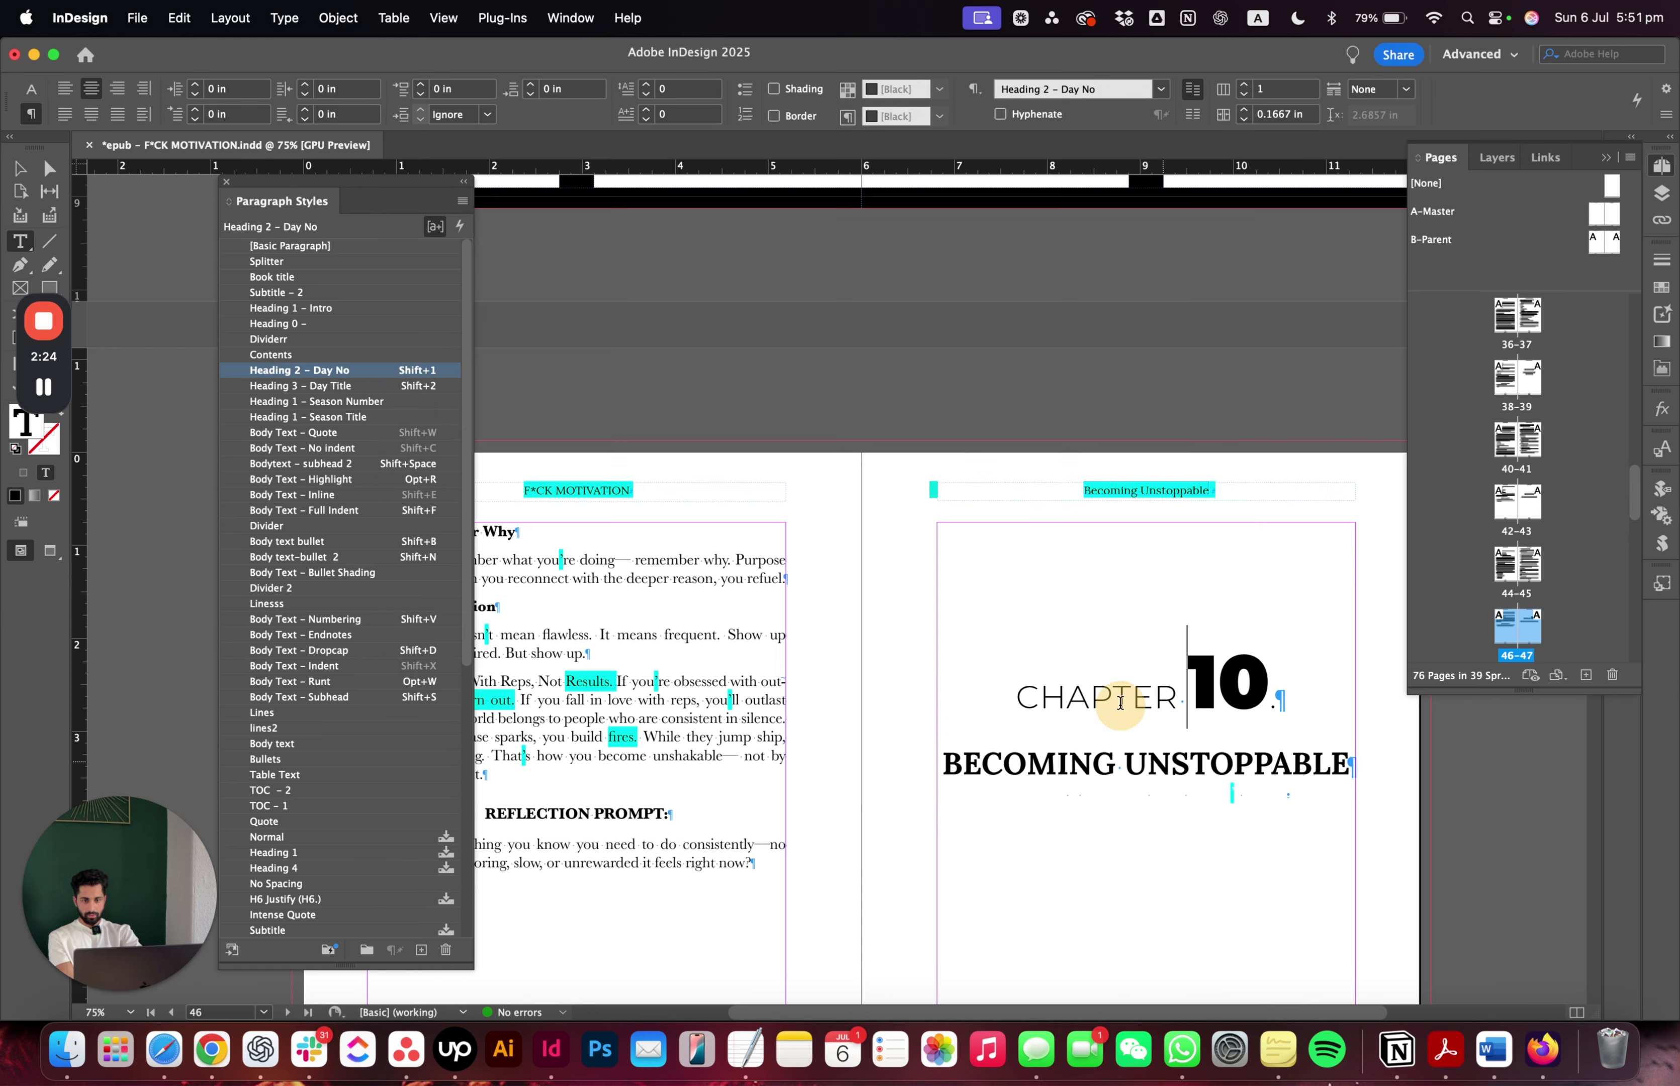
pyautogui.rightClick(327, 378)
pyautogui.click(554, 494)
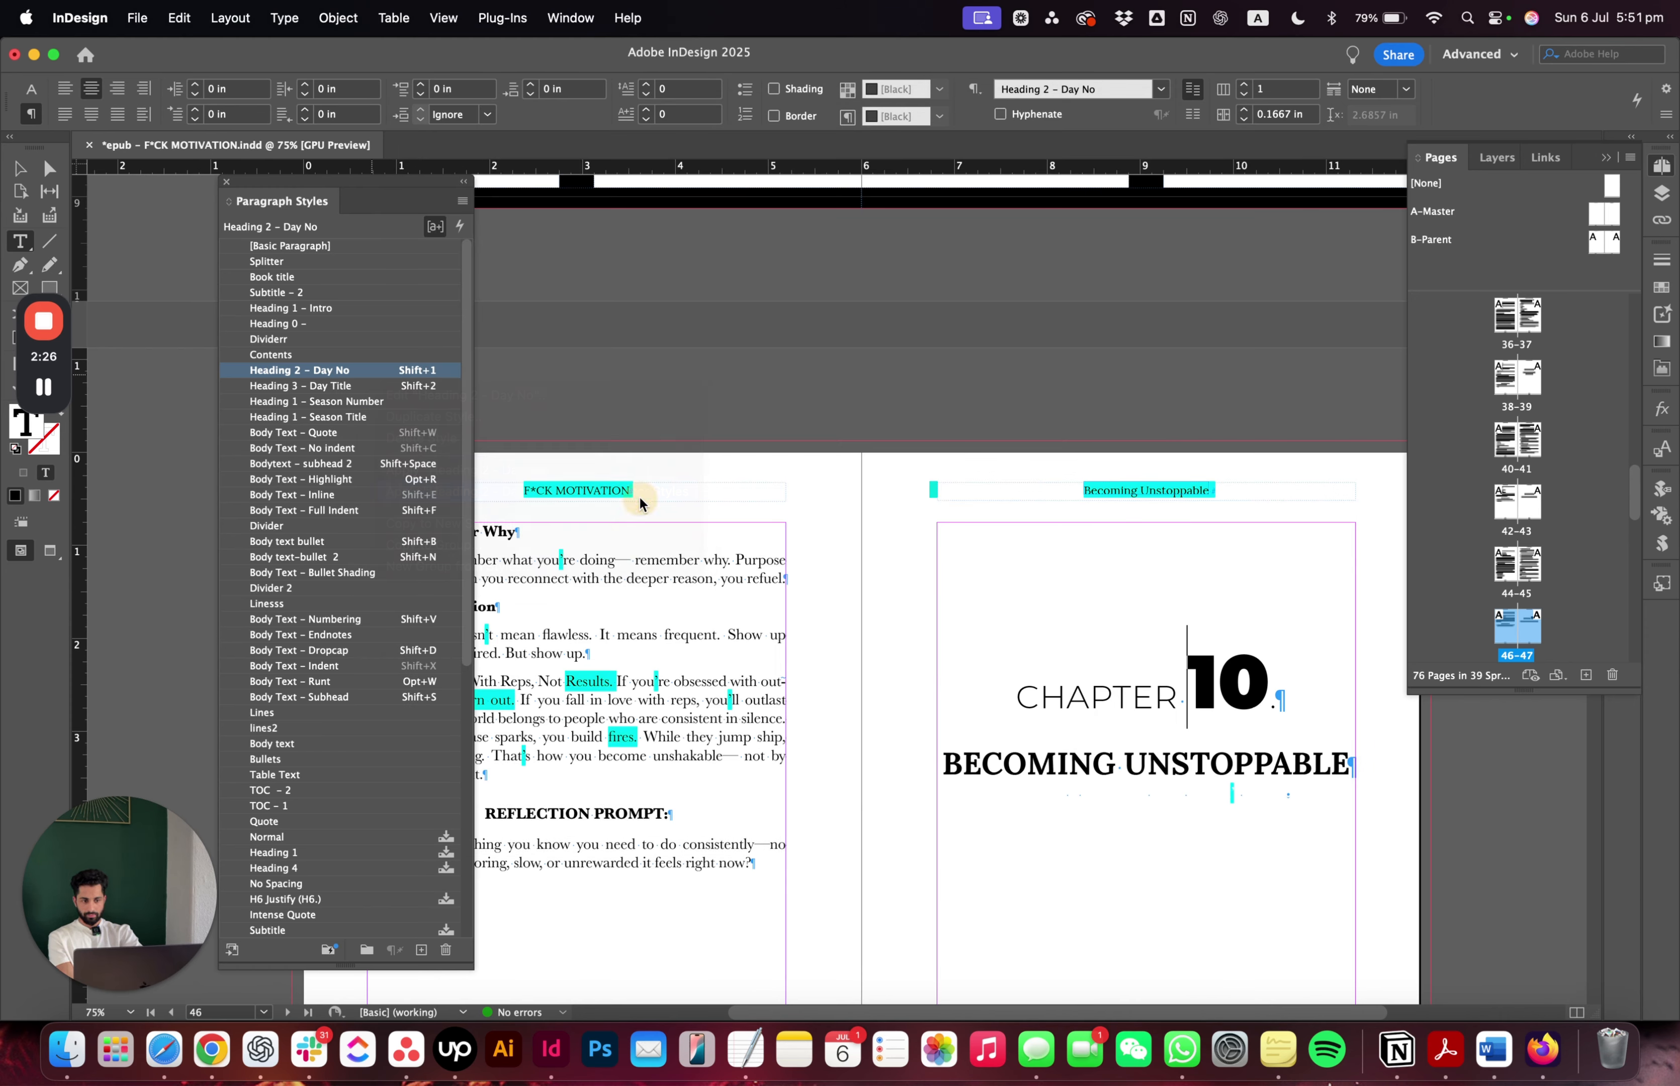
# - Put the CHAPTER 11 heading on one line and reapply Heading 2 – Day No to it, clearing the character styles
pyautogui.scroll(-5, 786, 451)
pyautogui.scroll(-20, 786, 452)
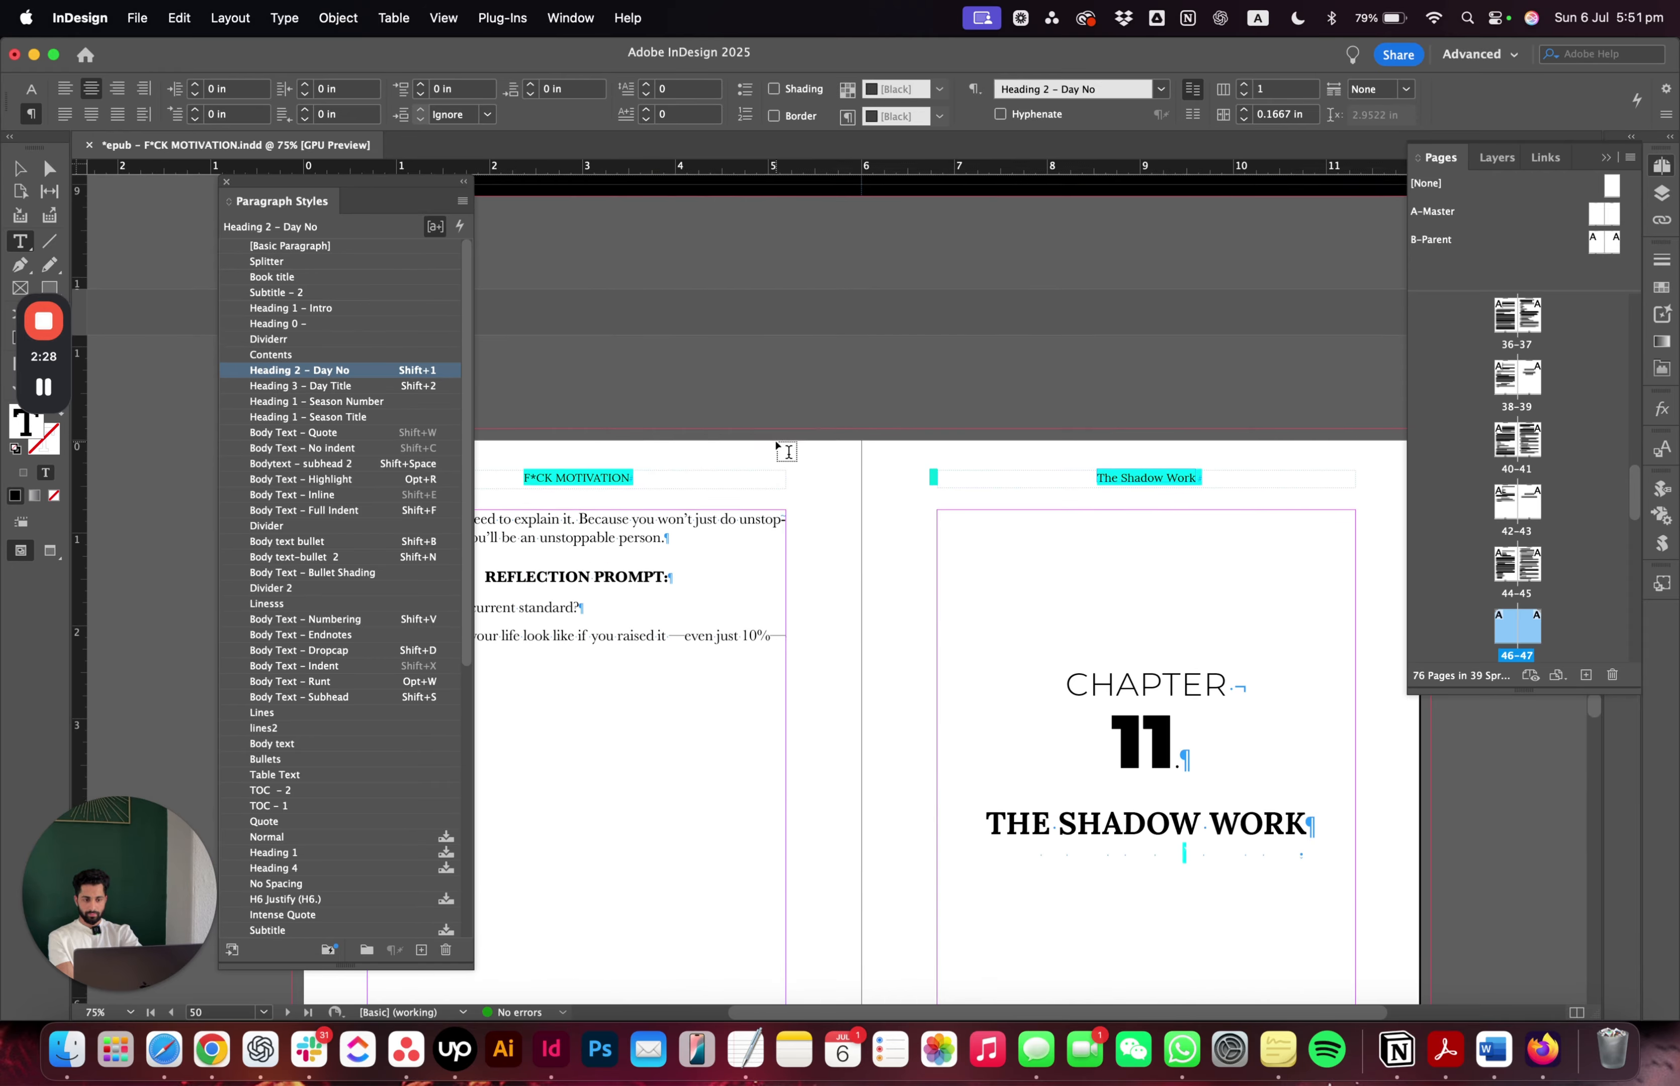
pyautogui.click(1249, 674)
pyautogui.press('Delete')
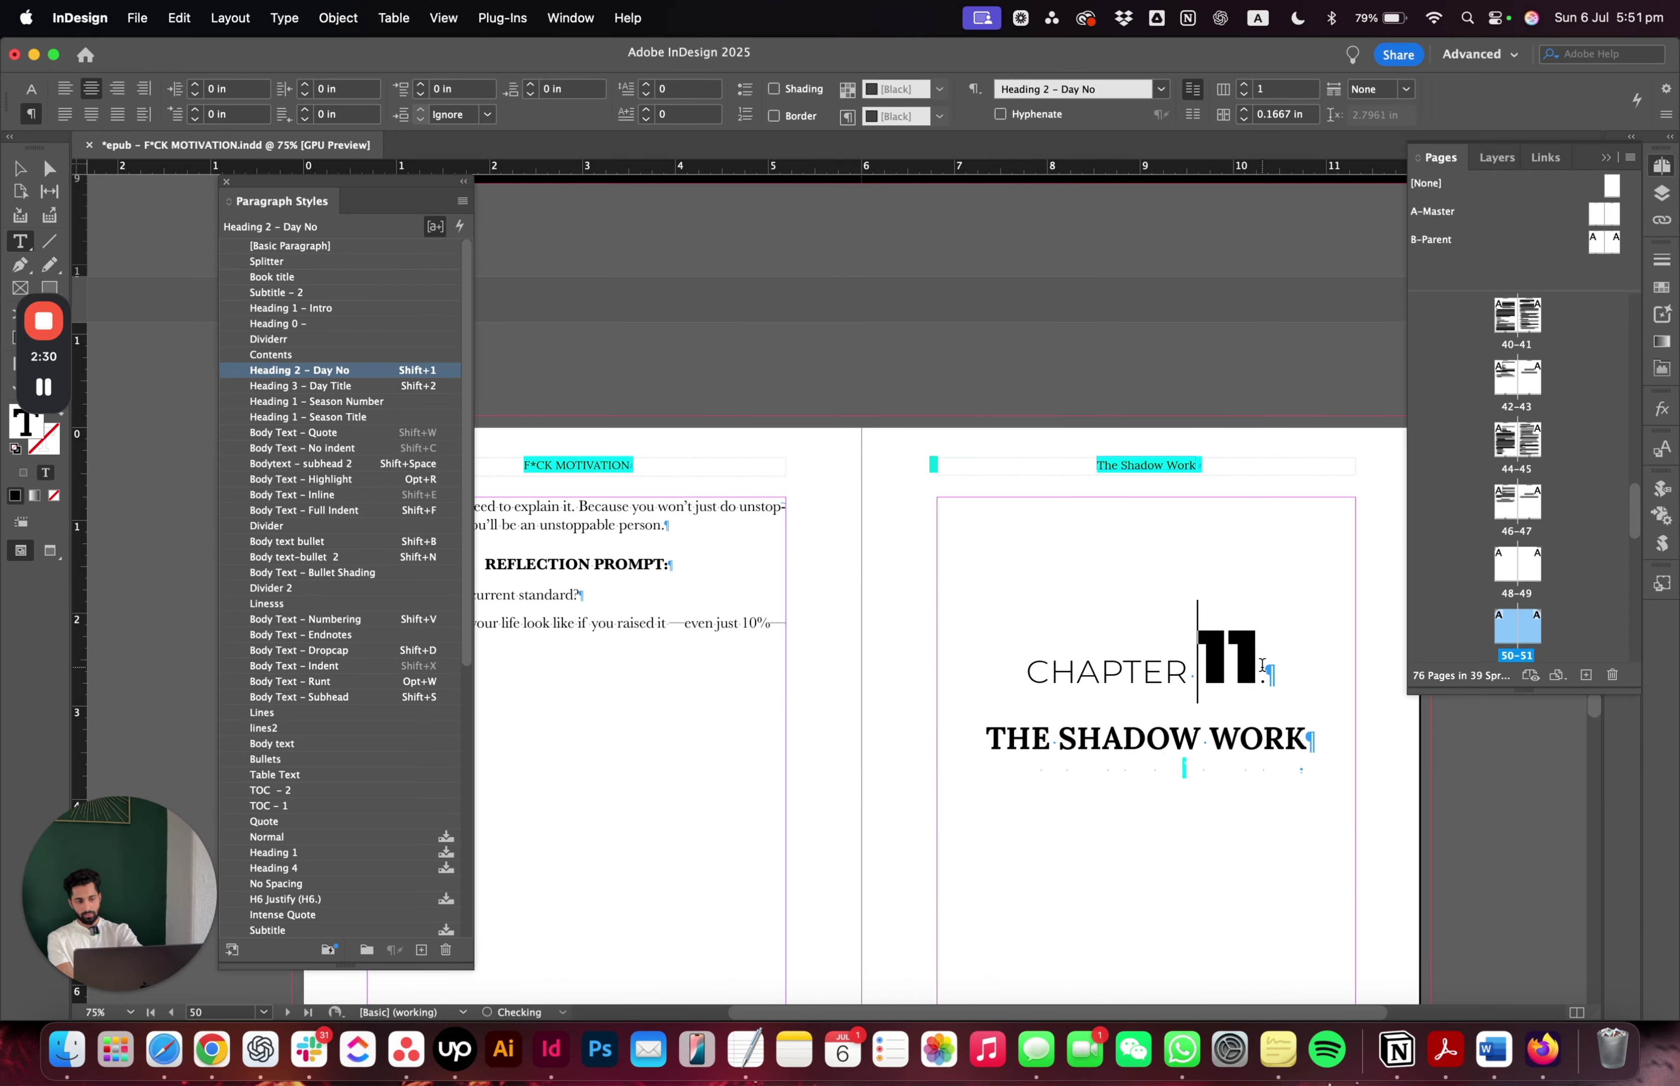
pyautogui.rightClick(379, 365)
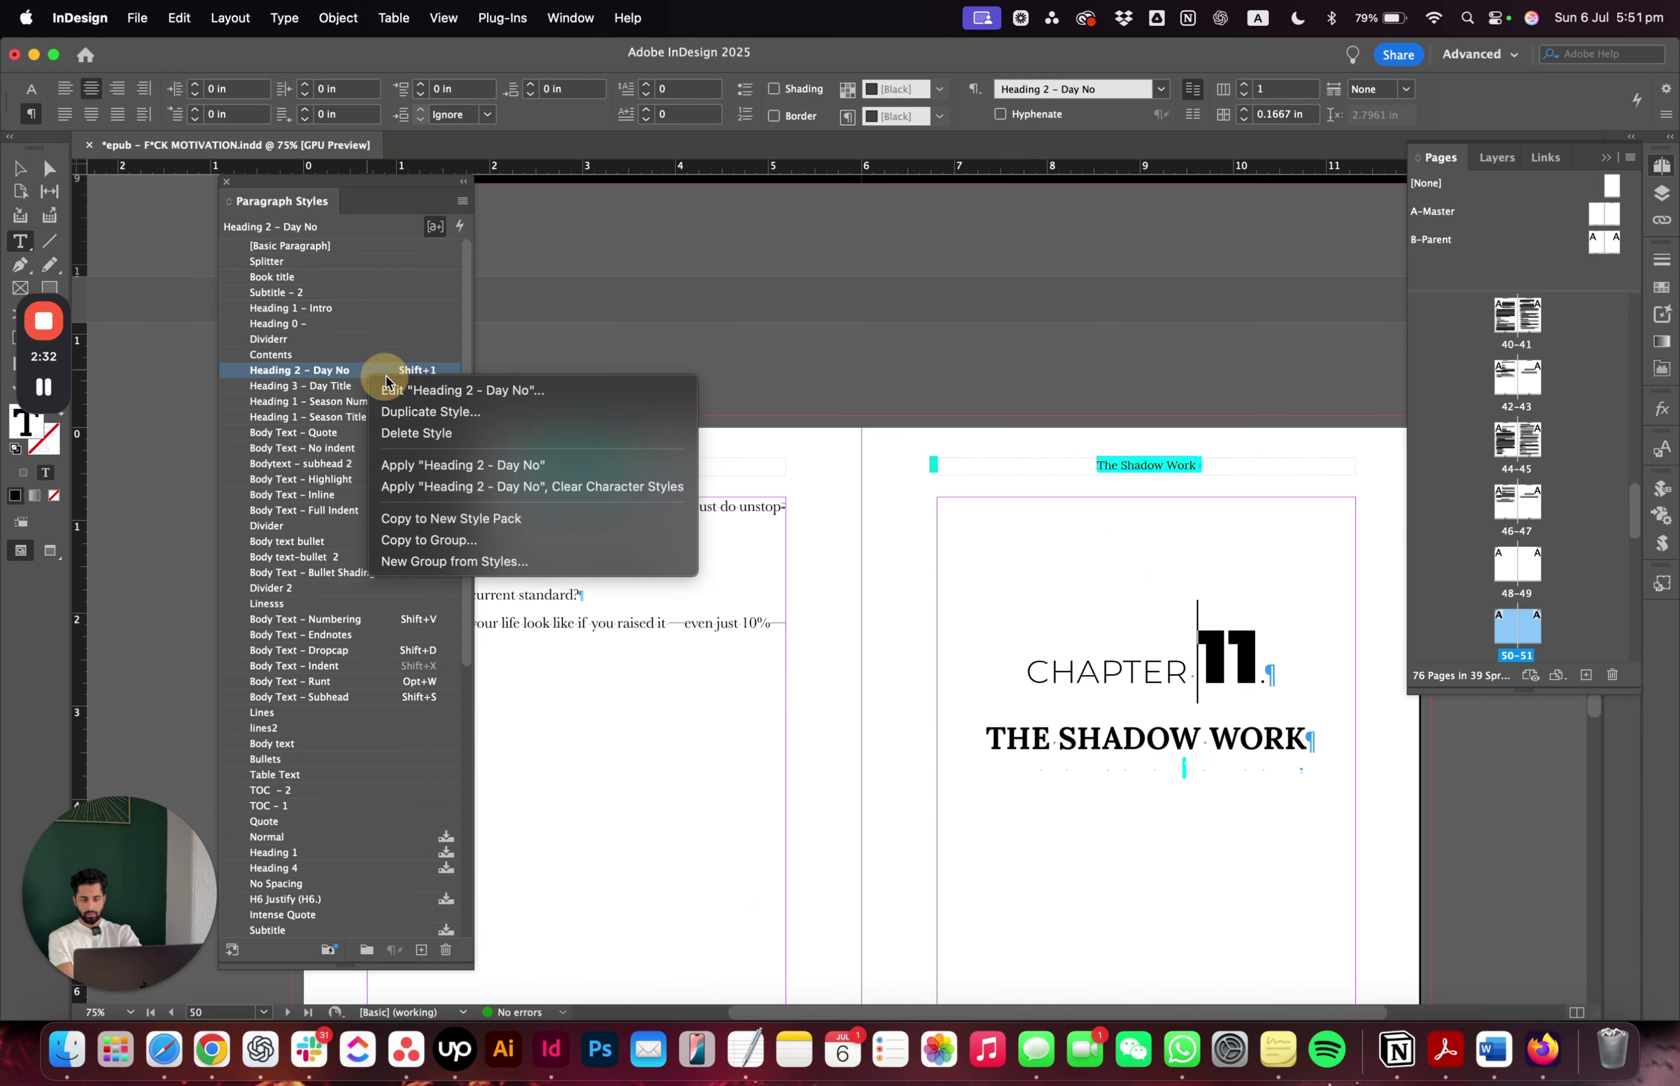
pyautogui.click(536, 489)
# - Join the CHAPTER 12 heading onto one line and reapply Heading 2 – Day No with its character styles cleared
pyautogui.scroll(7, 691, 398)
pyautogui.scroll(-15, 692, 398)
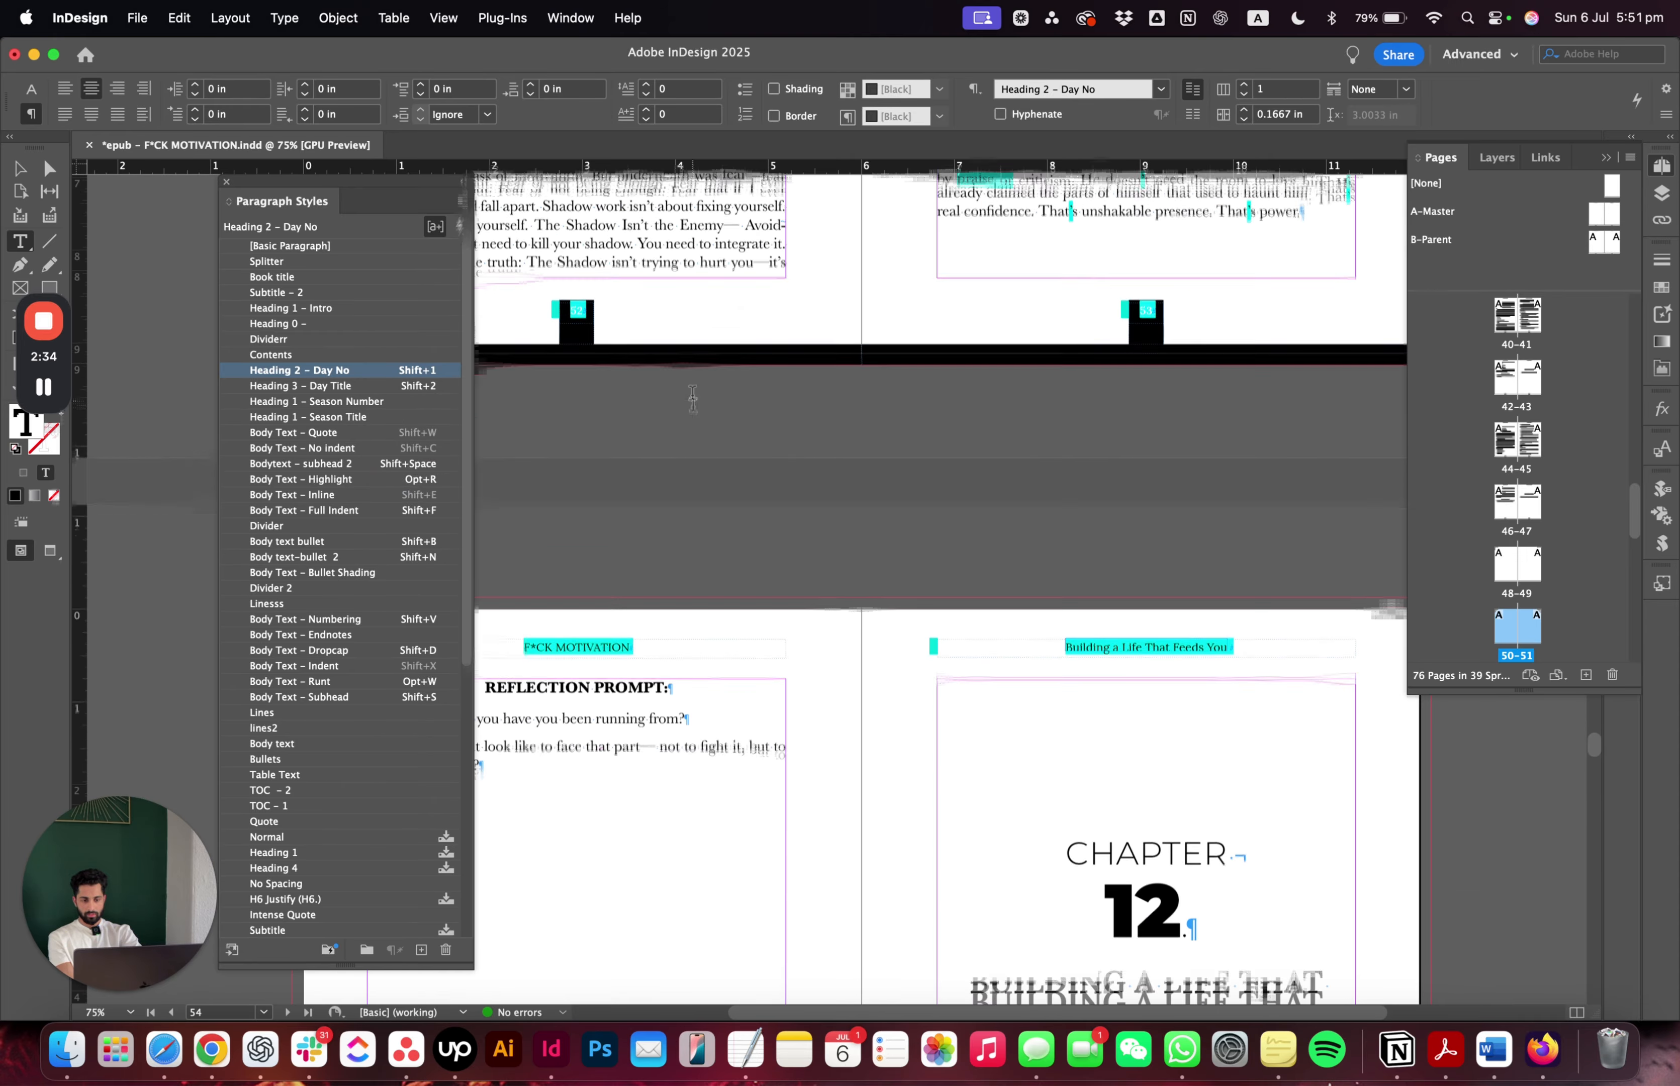
pyautogui.click(1253, 676)
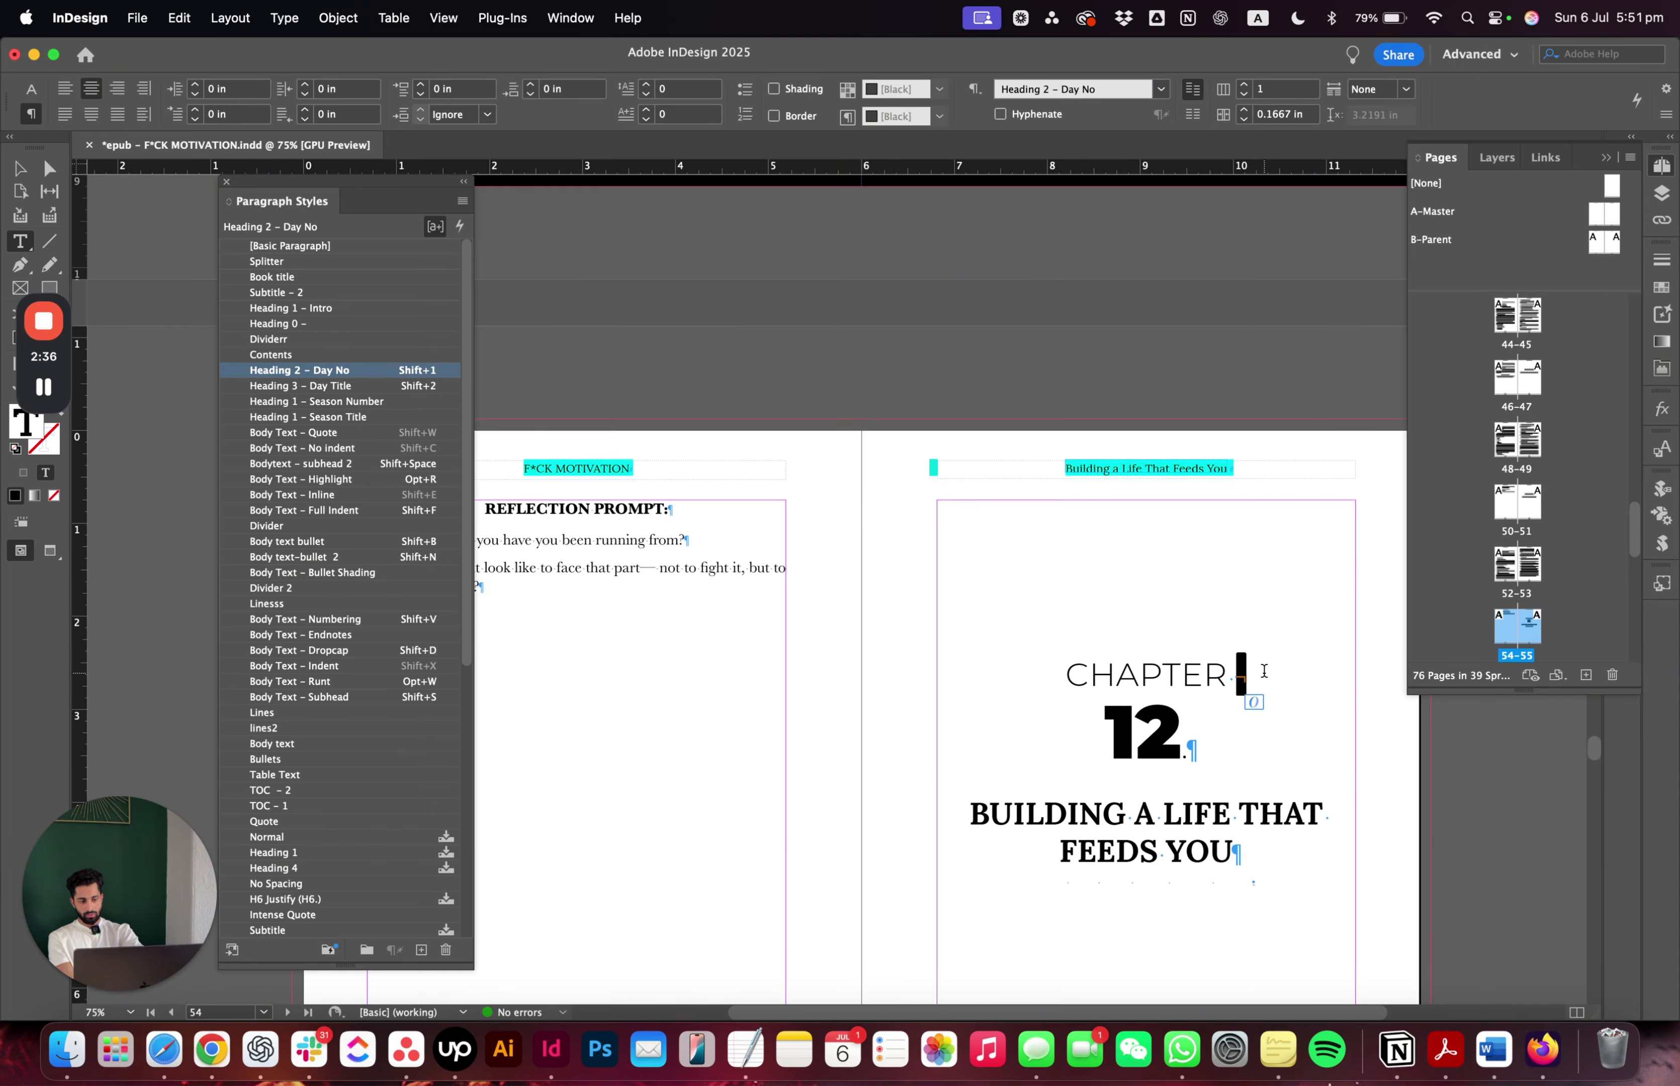
pyautogui.press('Delete')
pyautogui.rightClick(357, 370)
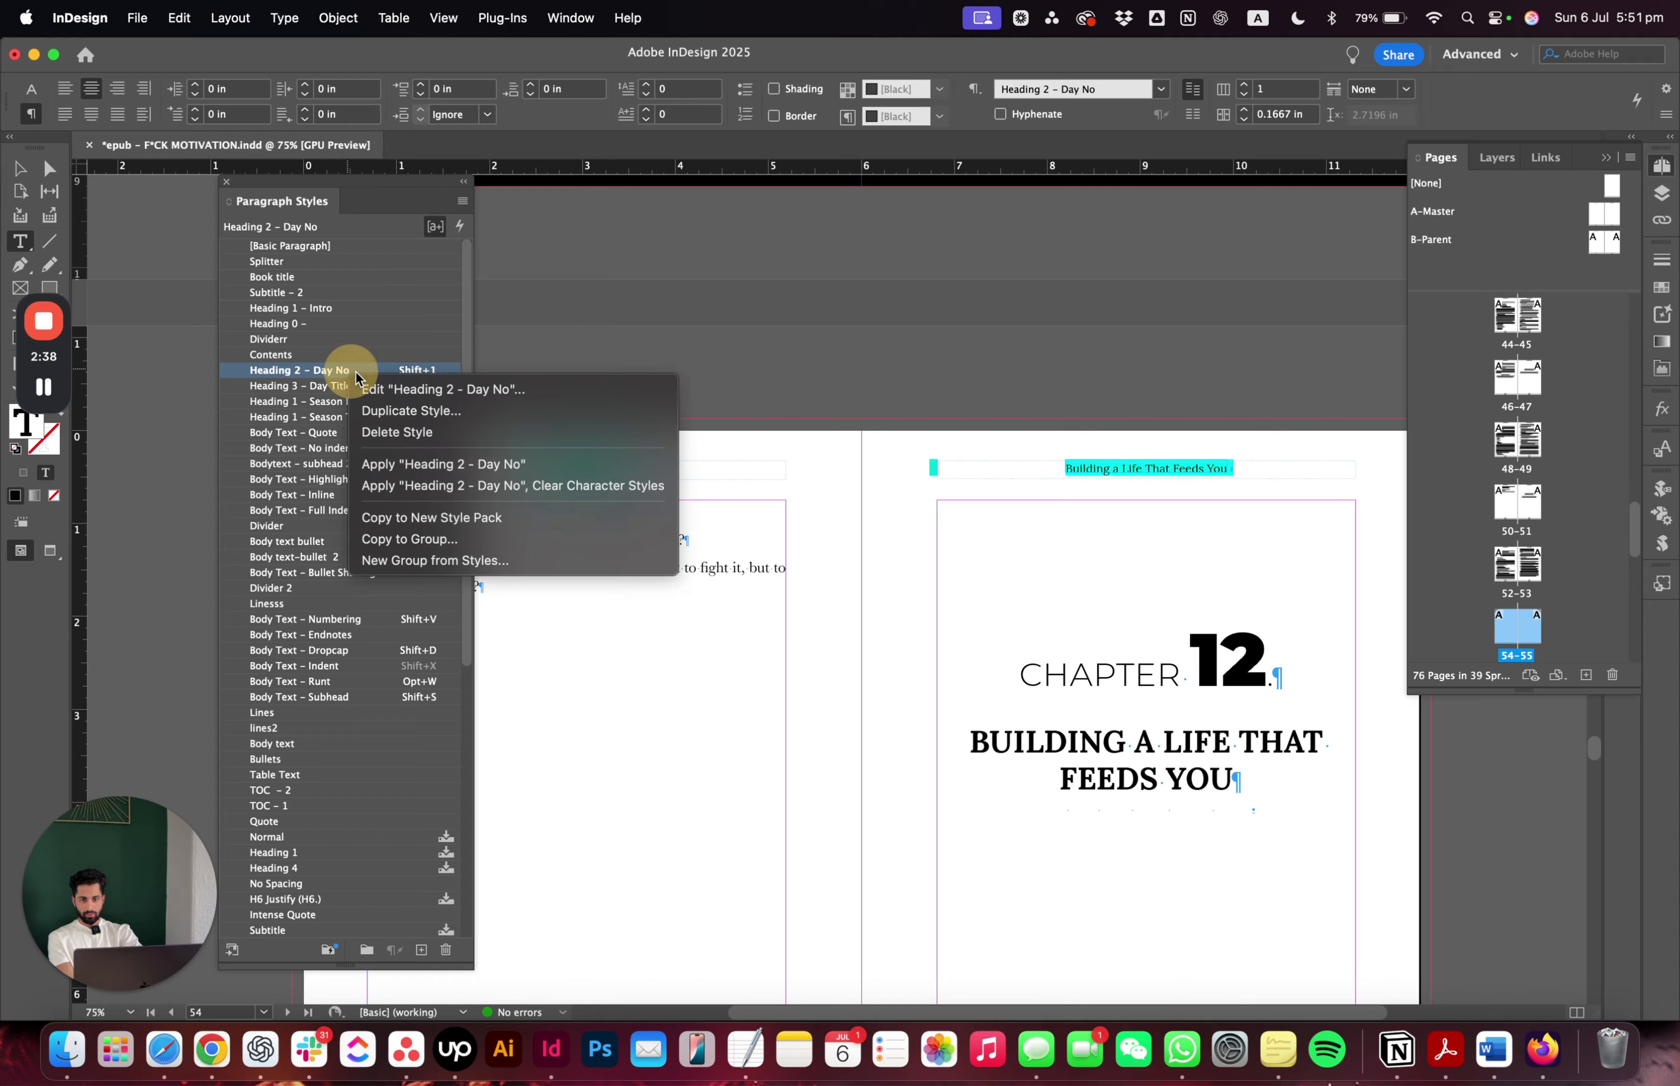
pyautogui.click(520, 485)
# - Remove the line break in the CHAPTER 13 heading and reapply Heading 2 – Day No, clearing the character styles
pyautogui.scroll(-10, 770, 417)
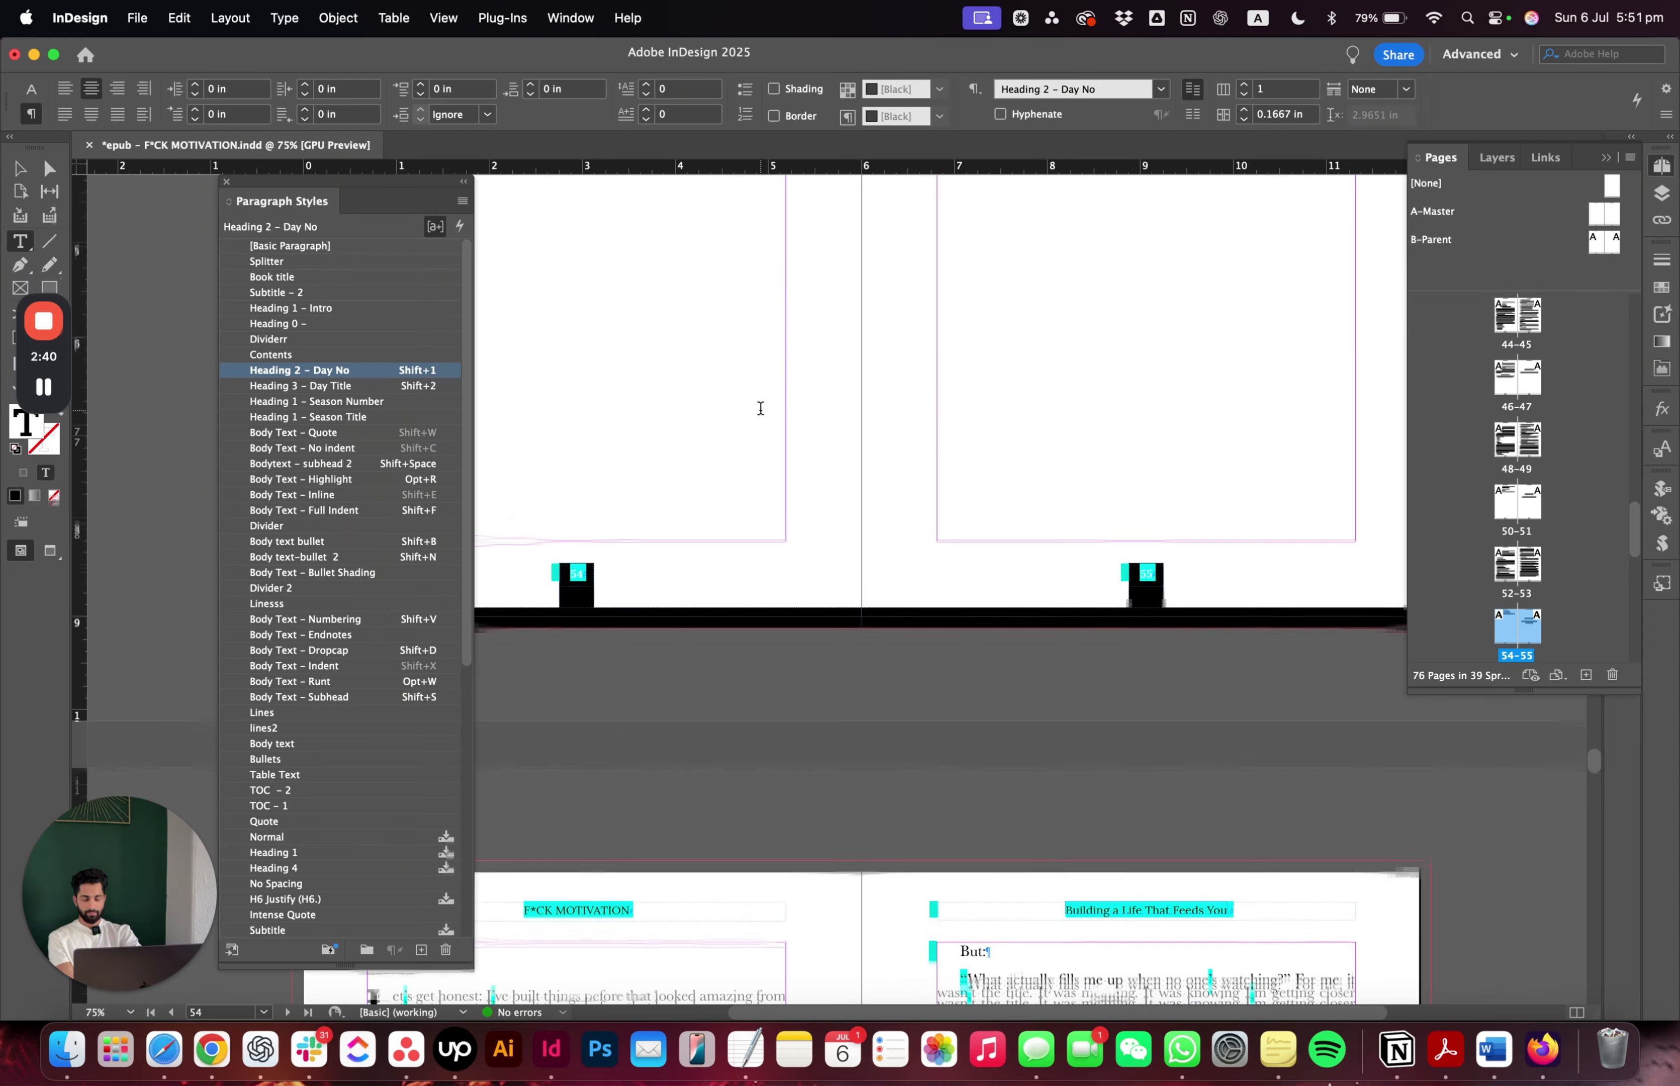
pyautogui.scroll(-15, 760, 408)
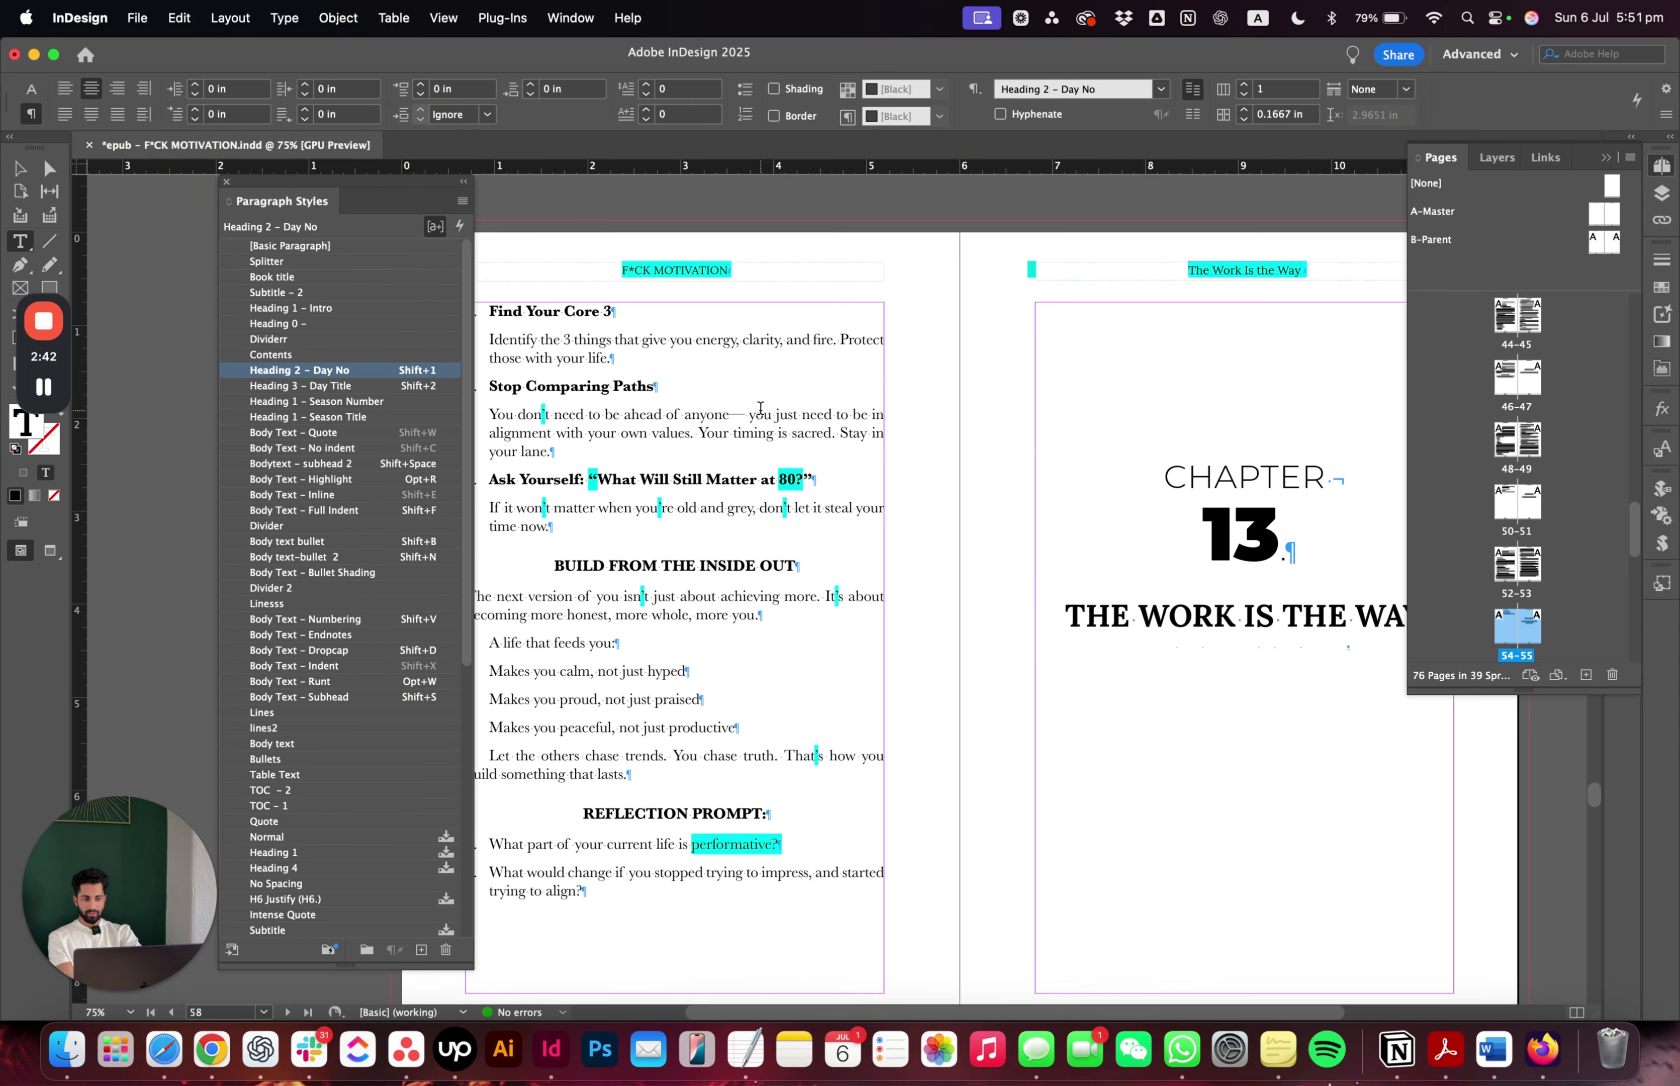
pyautogui.hscroll(5, 759, 407)
pyautogui.click(1086, 477)
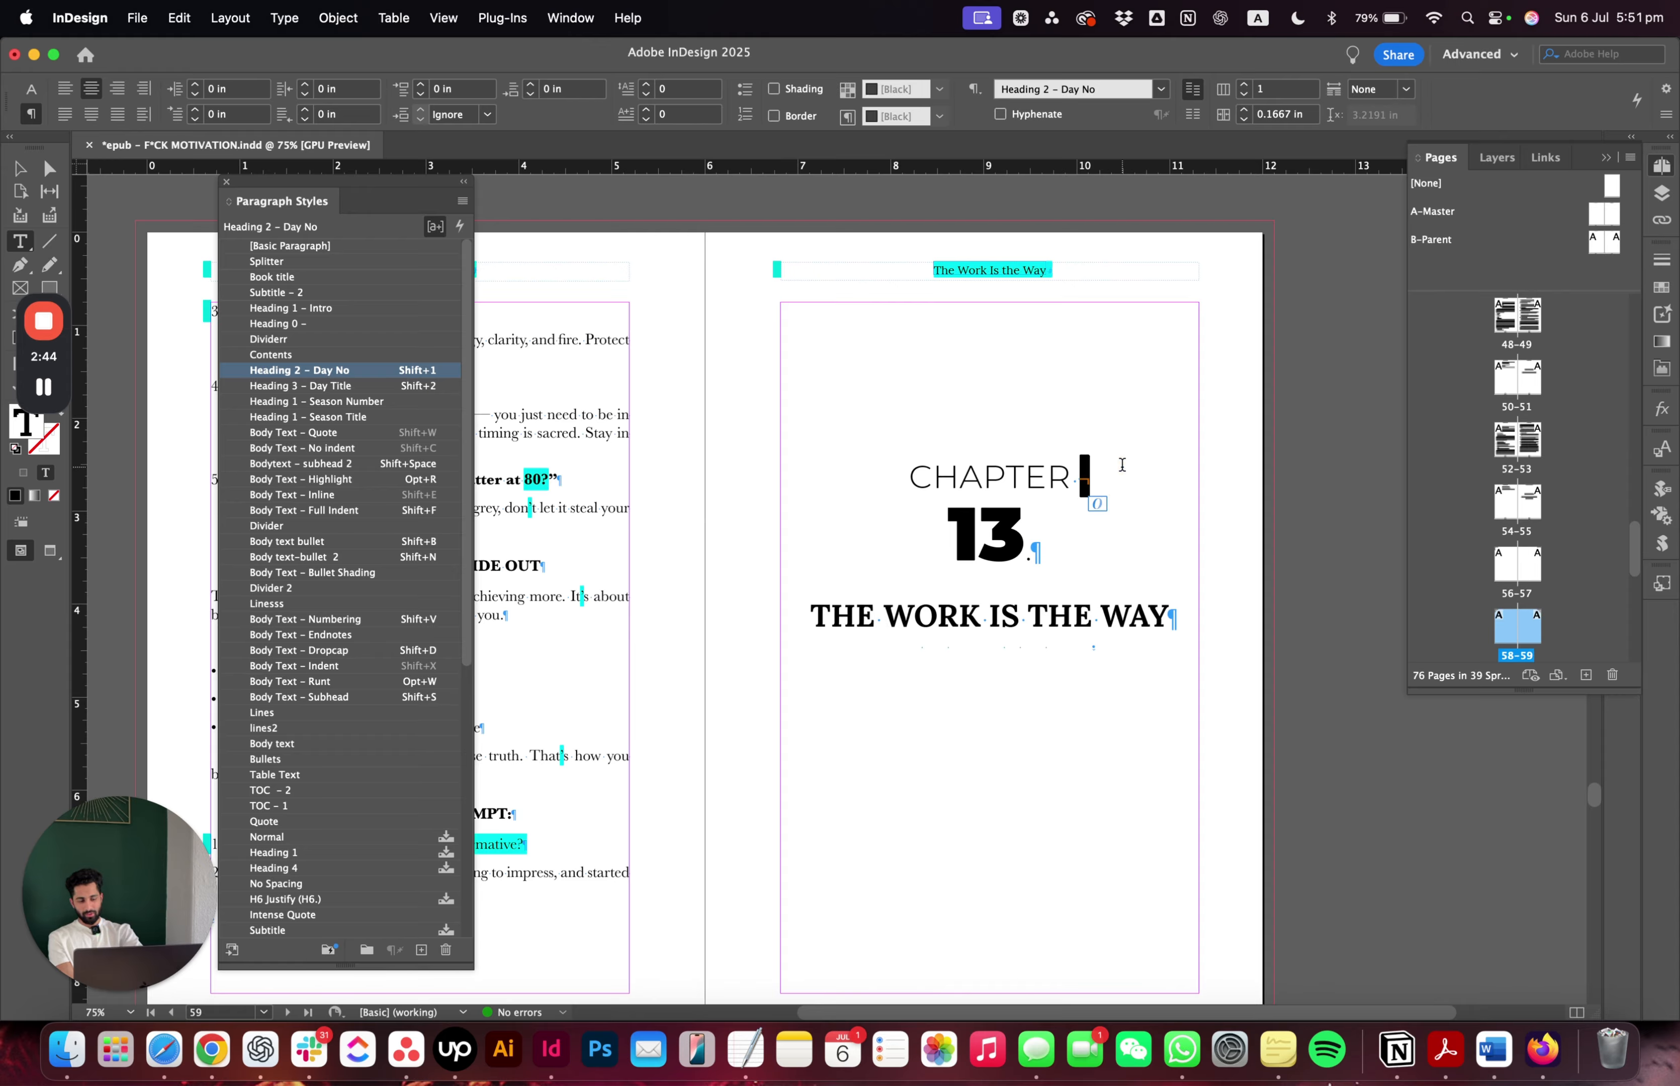
pyautogui.press('Delete')
pyautogui.rightClick(326, 370)
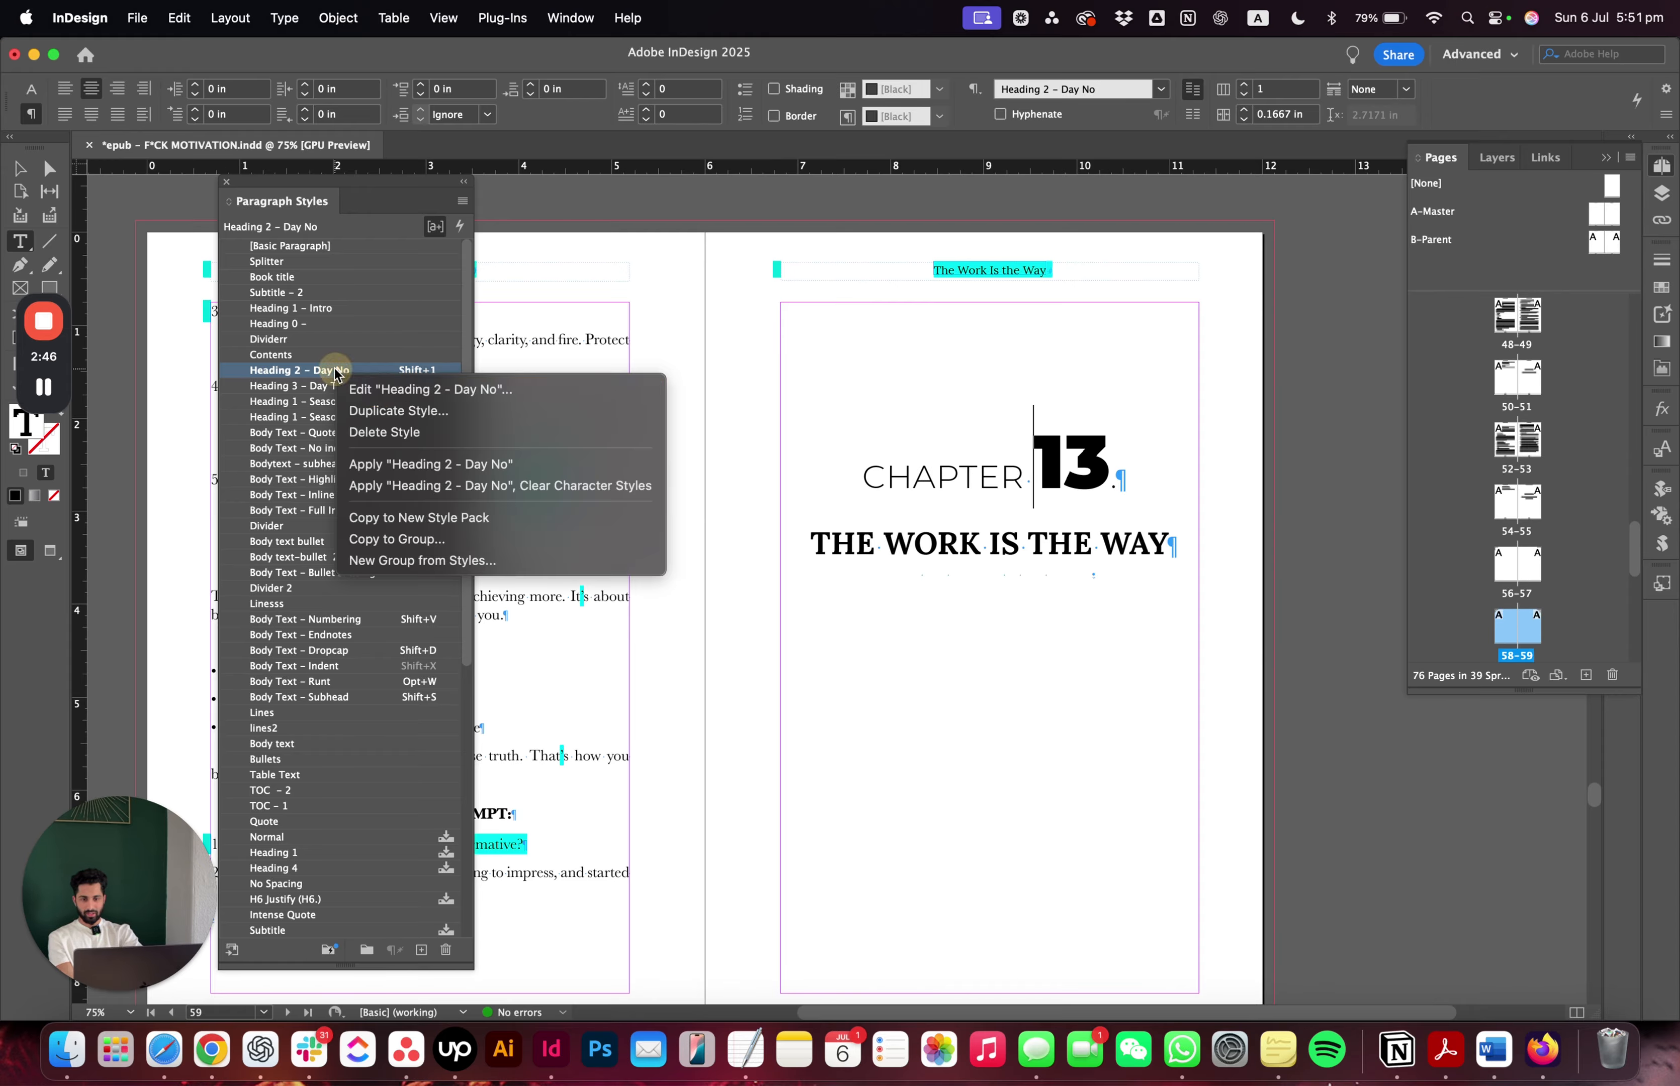
pyautogui.click(545, 487)
# - Put the CHAPTER 14 heading on one line and reapply Heading 2 – Day No to it, clearing the character styles
pyautogui.scroll(-5, 998, 482)
pyautogui.scroll(-10, 998, 482)
pyautogui.hscroll(-3, 1000, 494)
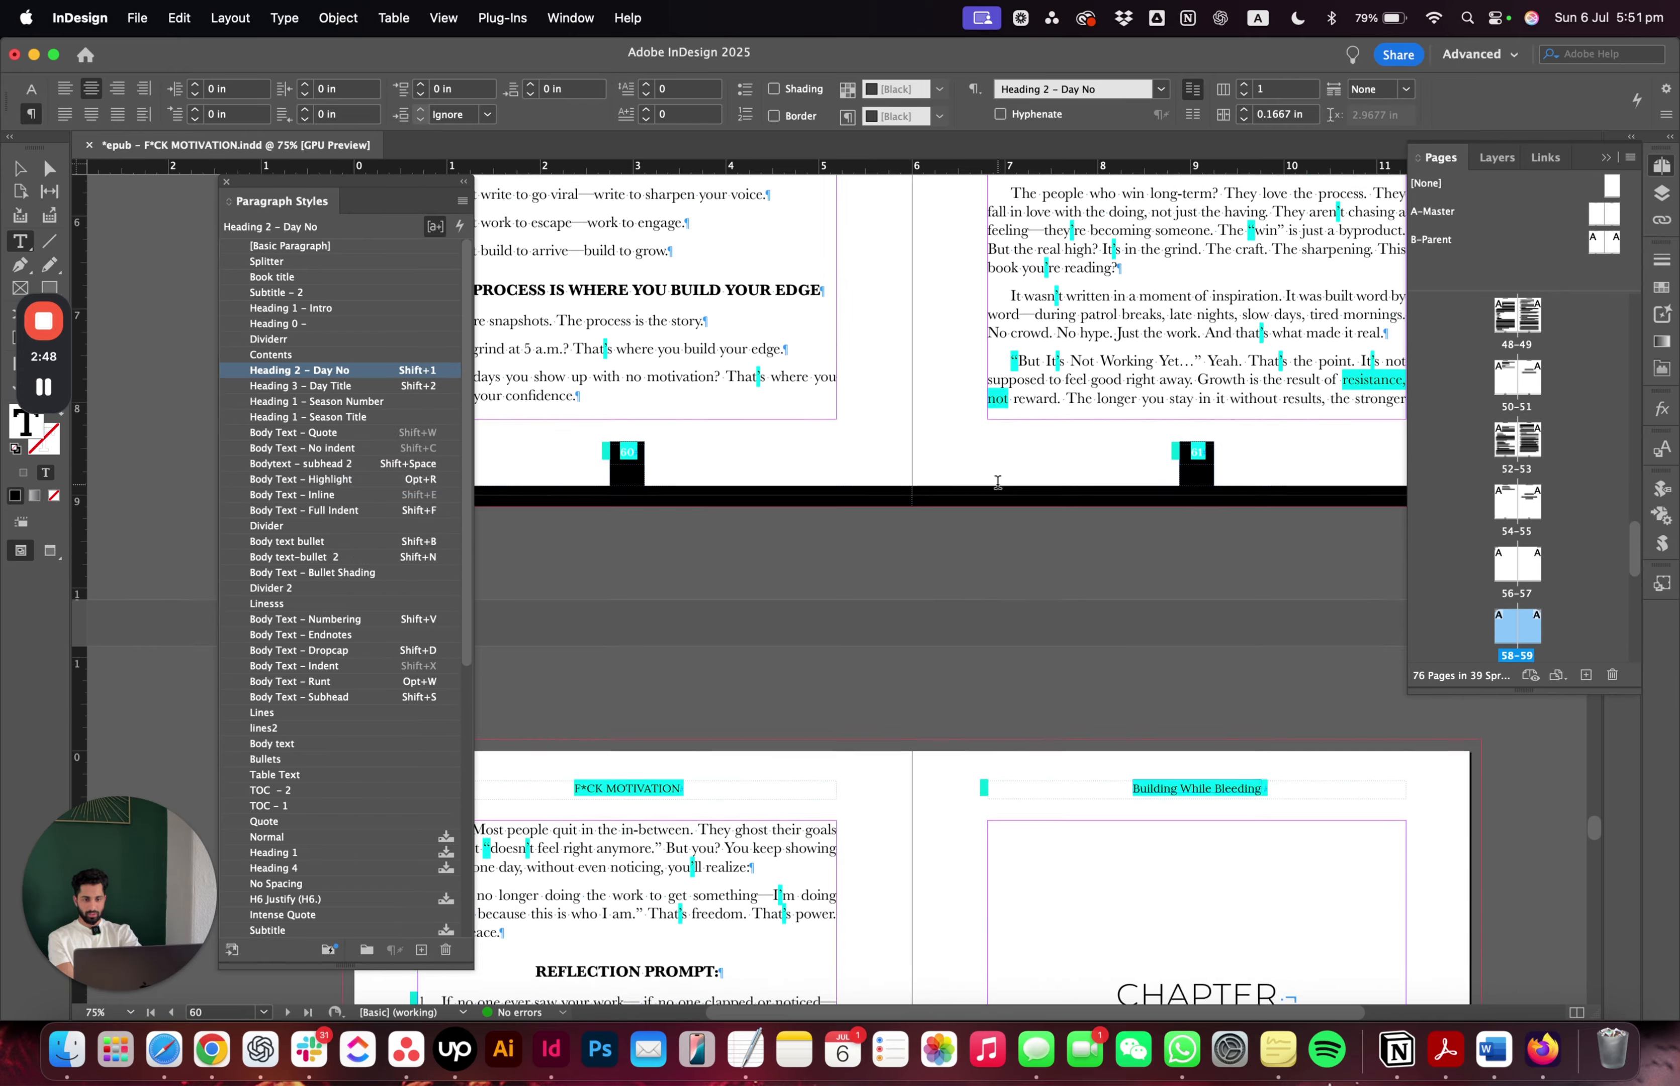
pyautogui.scroll(-2, 1002, 510)
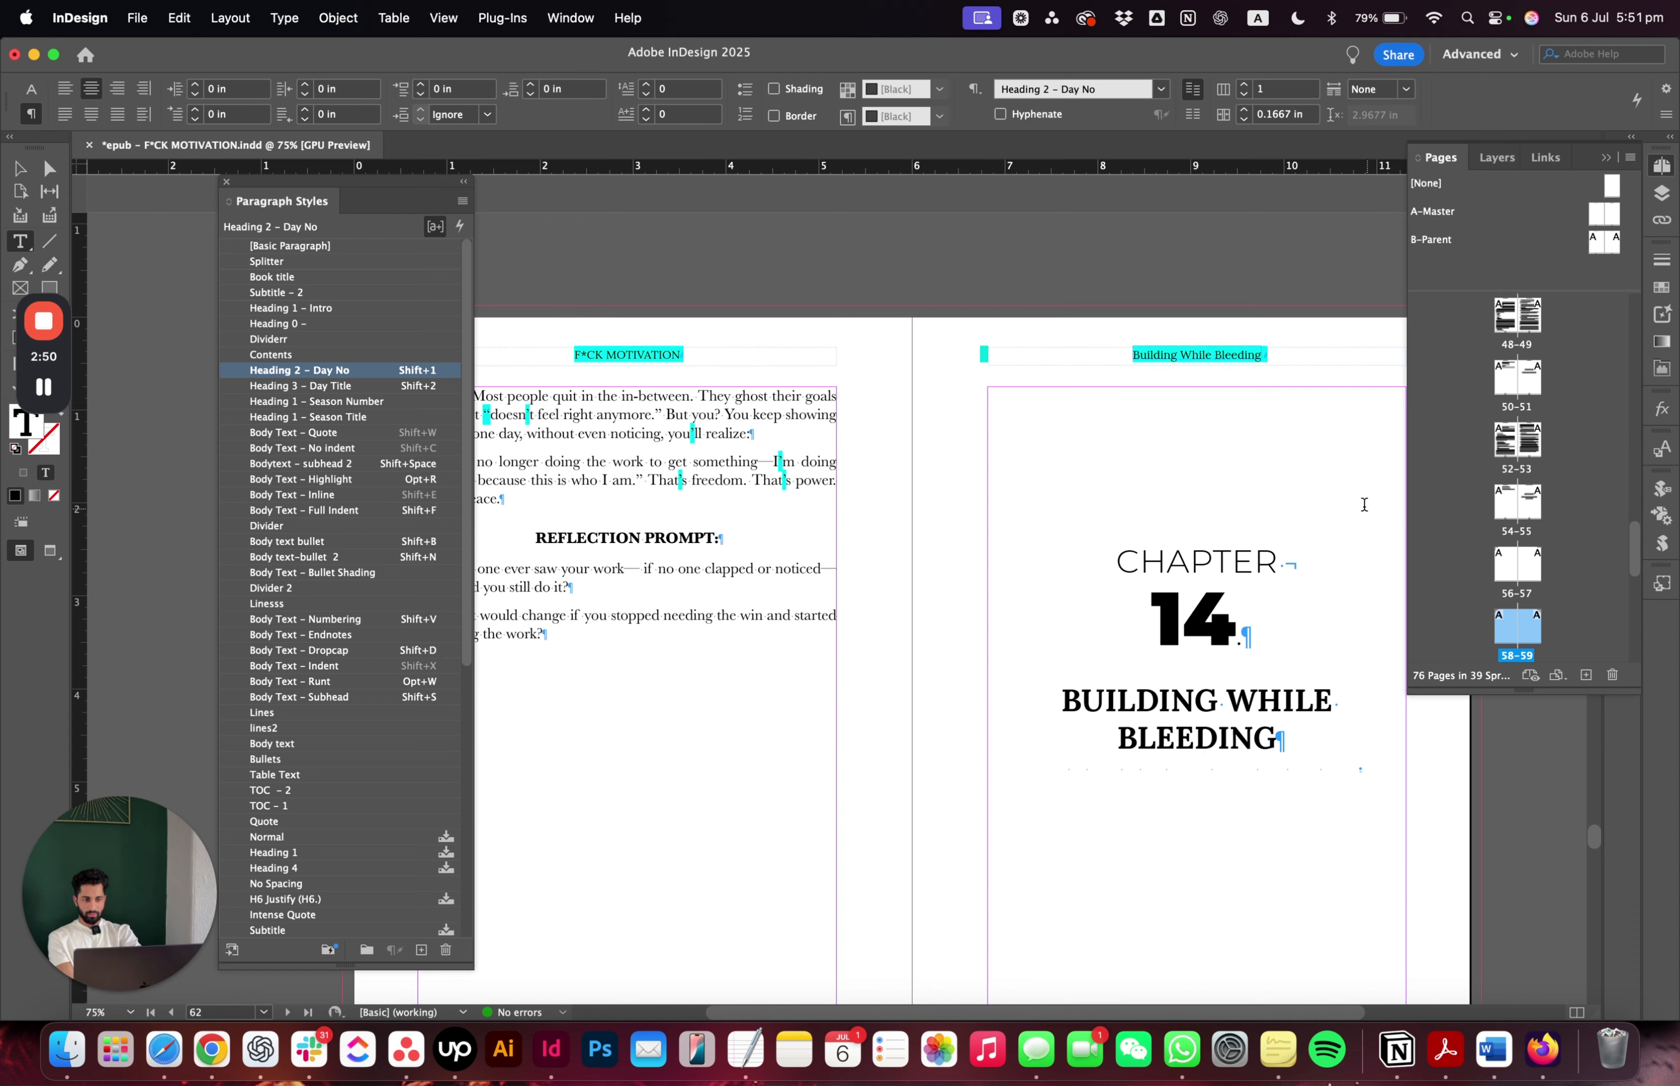
pyautogui.click(1311, 549)
pyautogui.press('Delete')
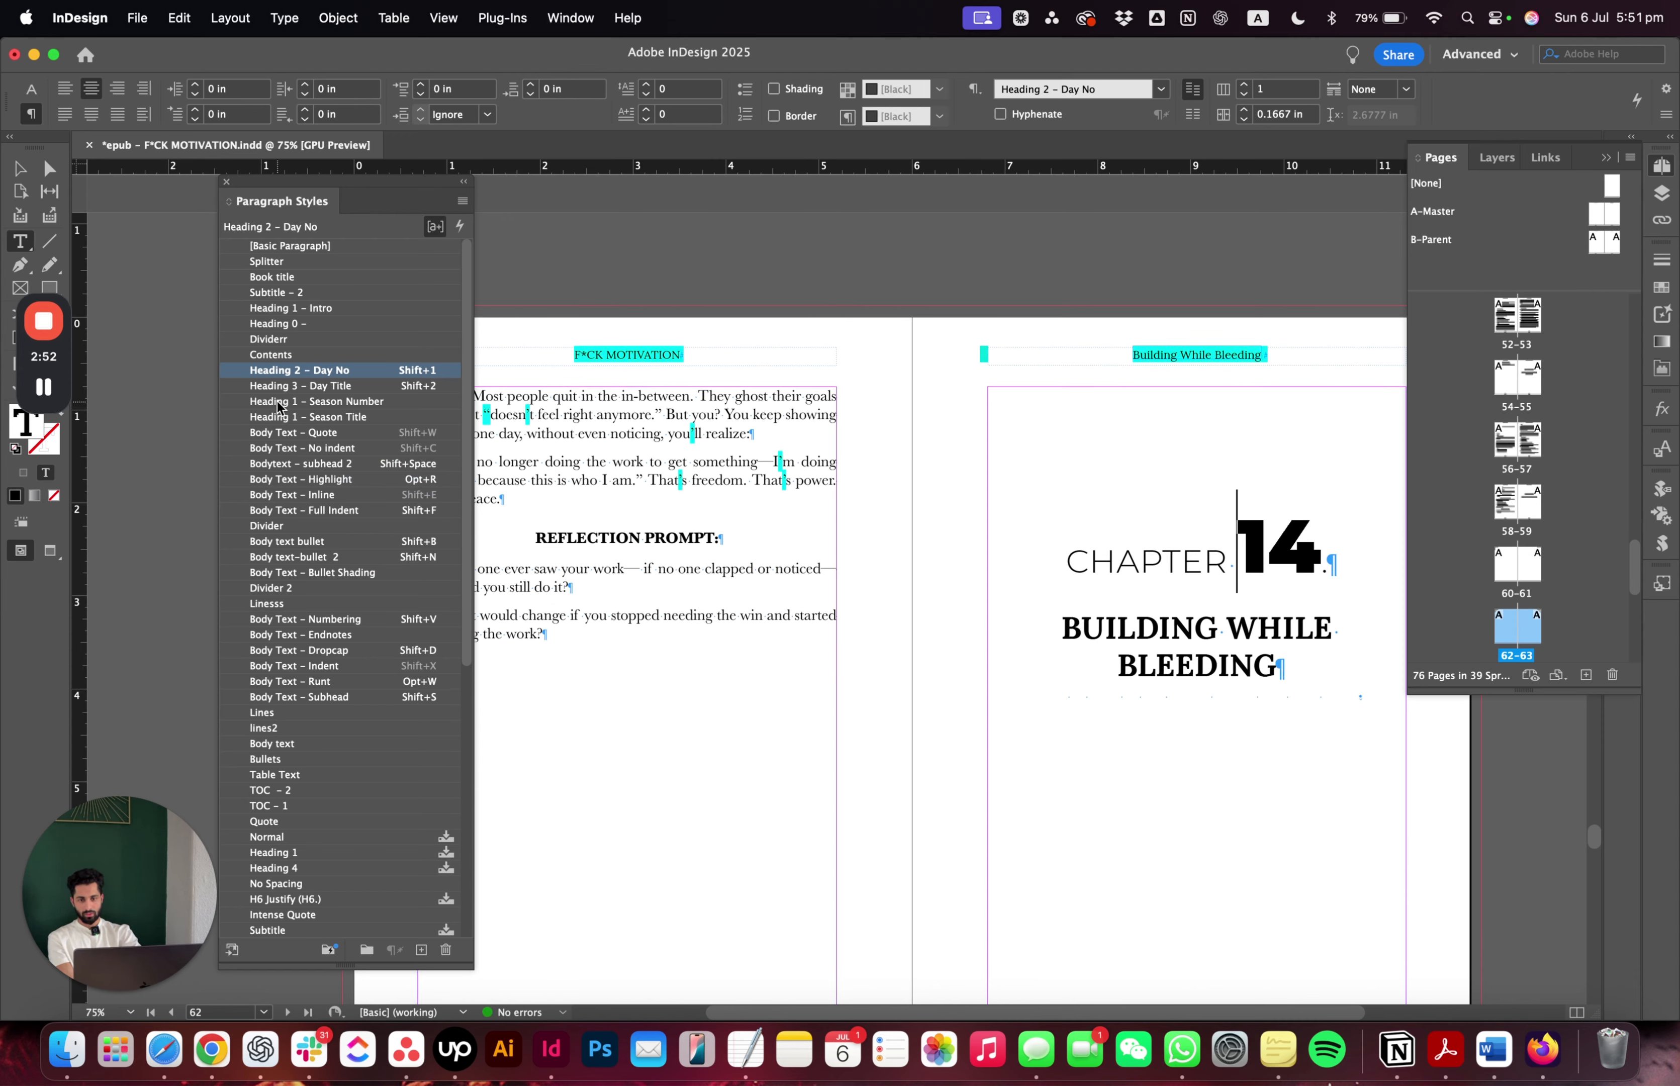
pyautogui.rightClick(302, 372)
pyautogui.click(568, 484)
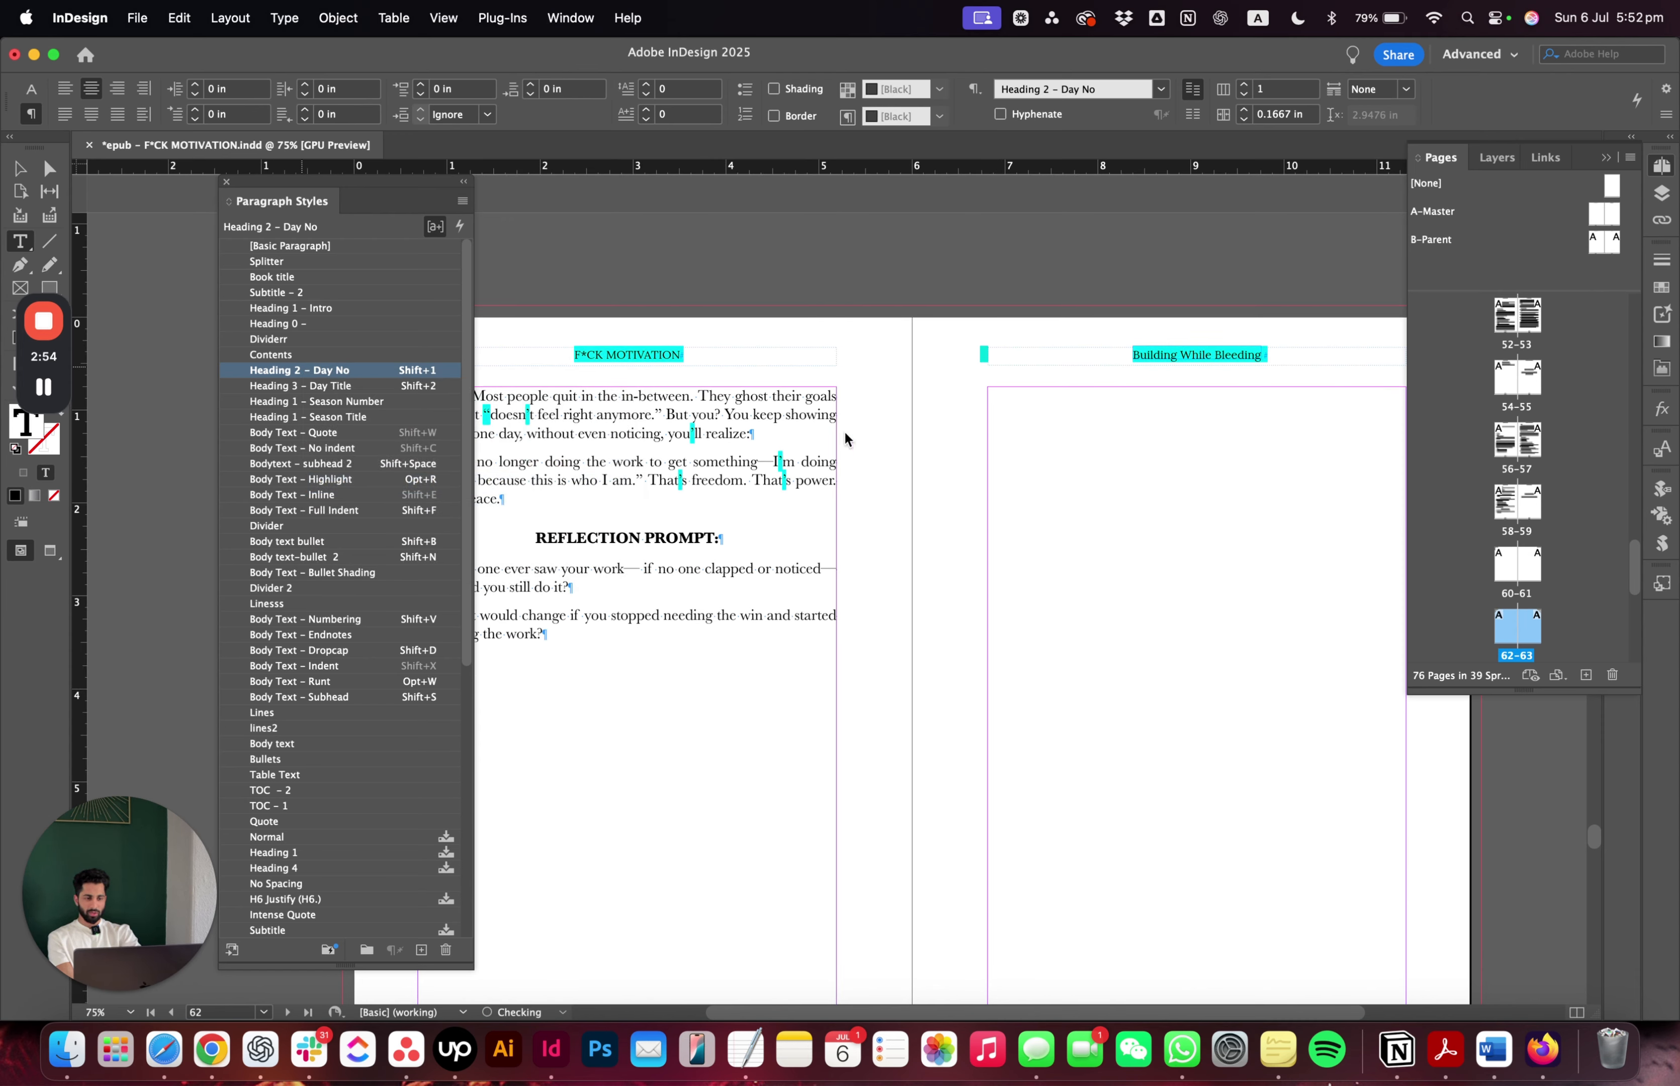
# - Remove the line break in the CHAPTER 15 heading and reapply Heading 2 – Day No, clearing the character styles
pyautogui.scroll(-6, 847, 435)
pyautogui.scroll(-15, 847, 428)
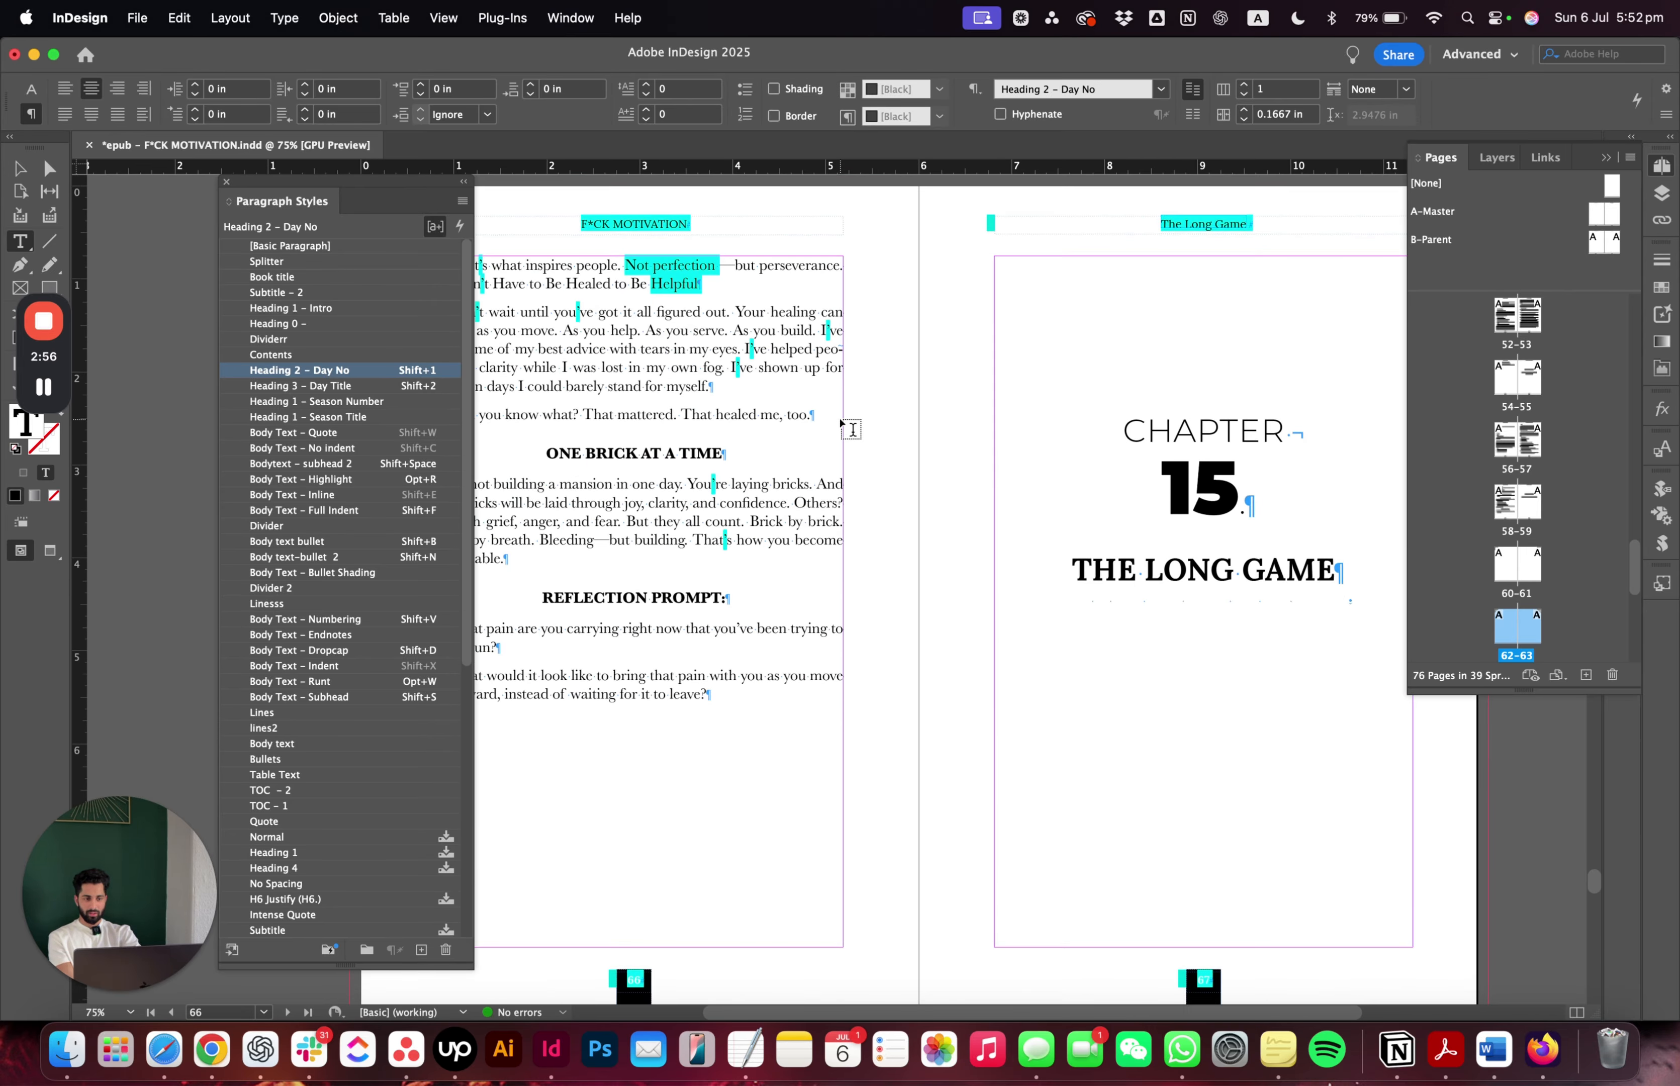
pyautogui.click(1311, 428)
pyautogui.press('Delete')
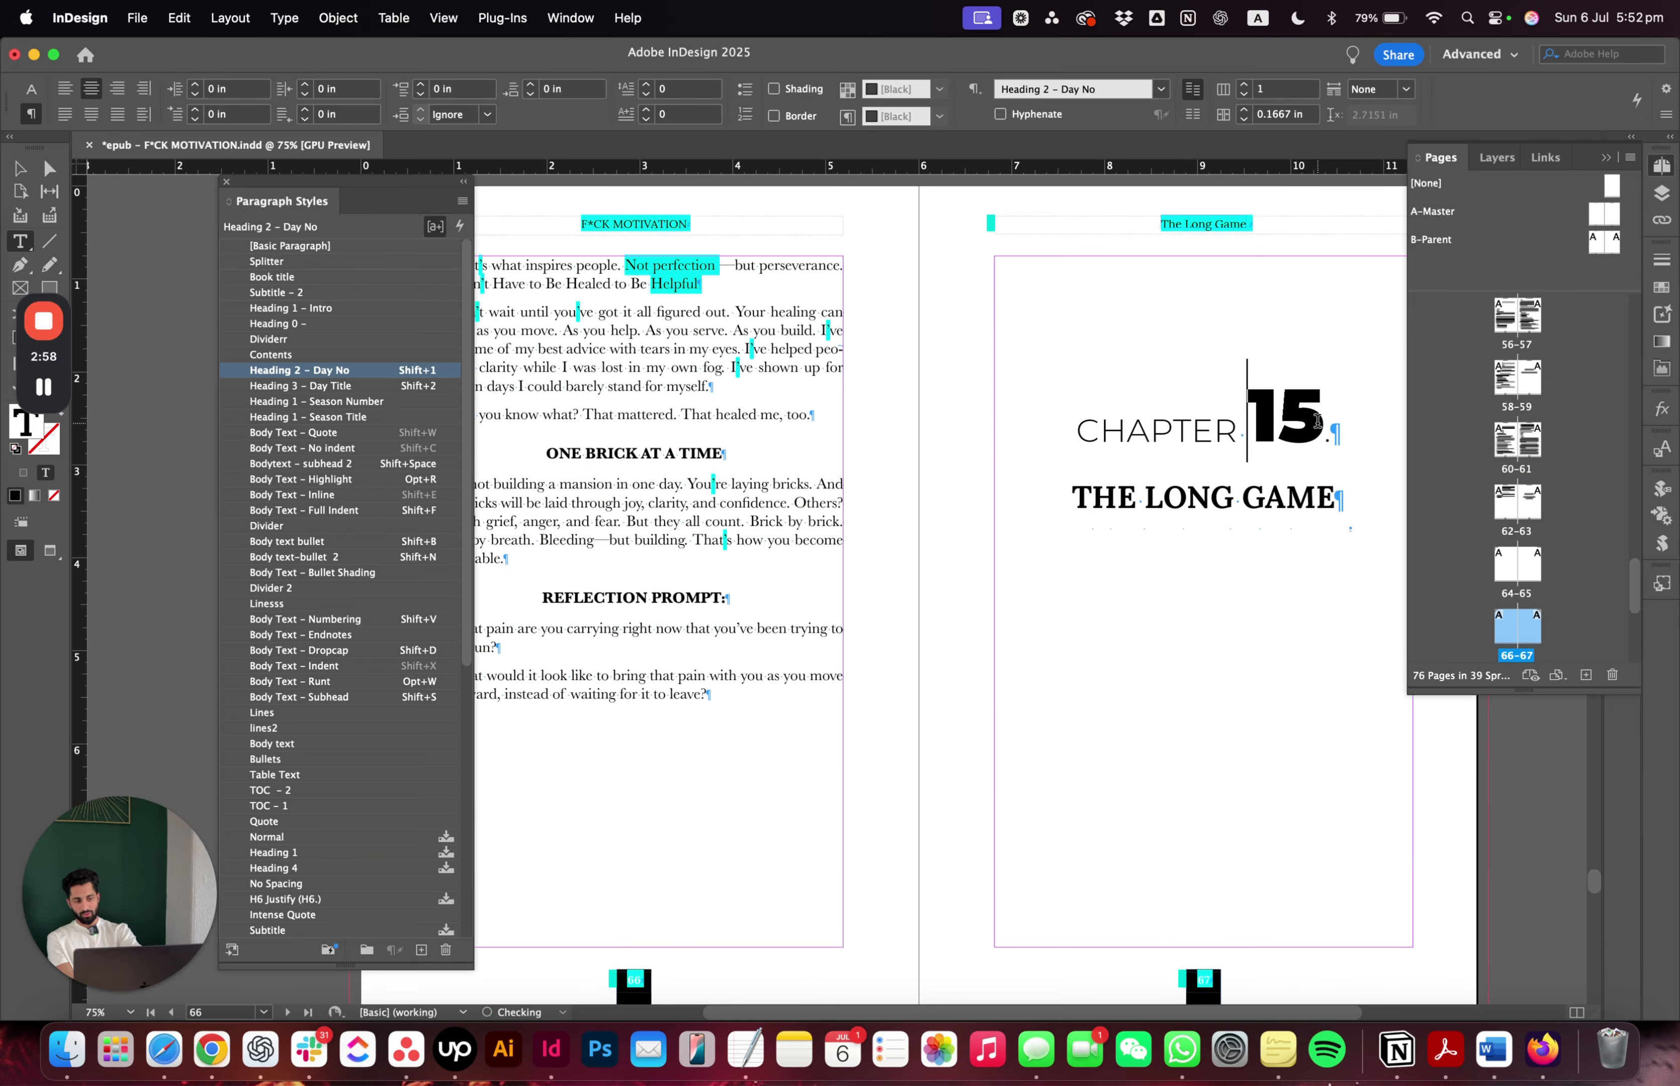
pyautogui.rightClick(321, 372)
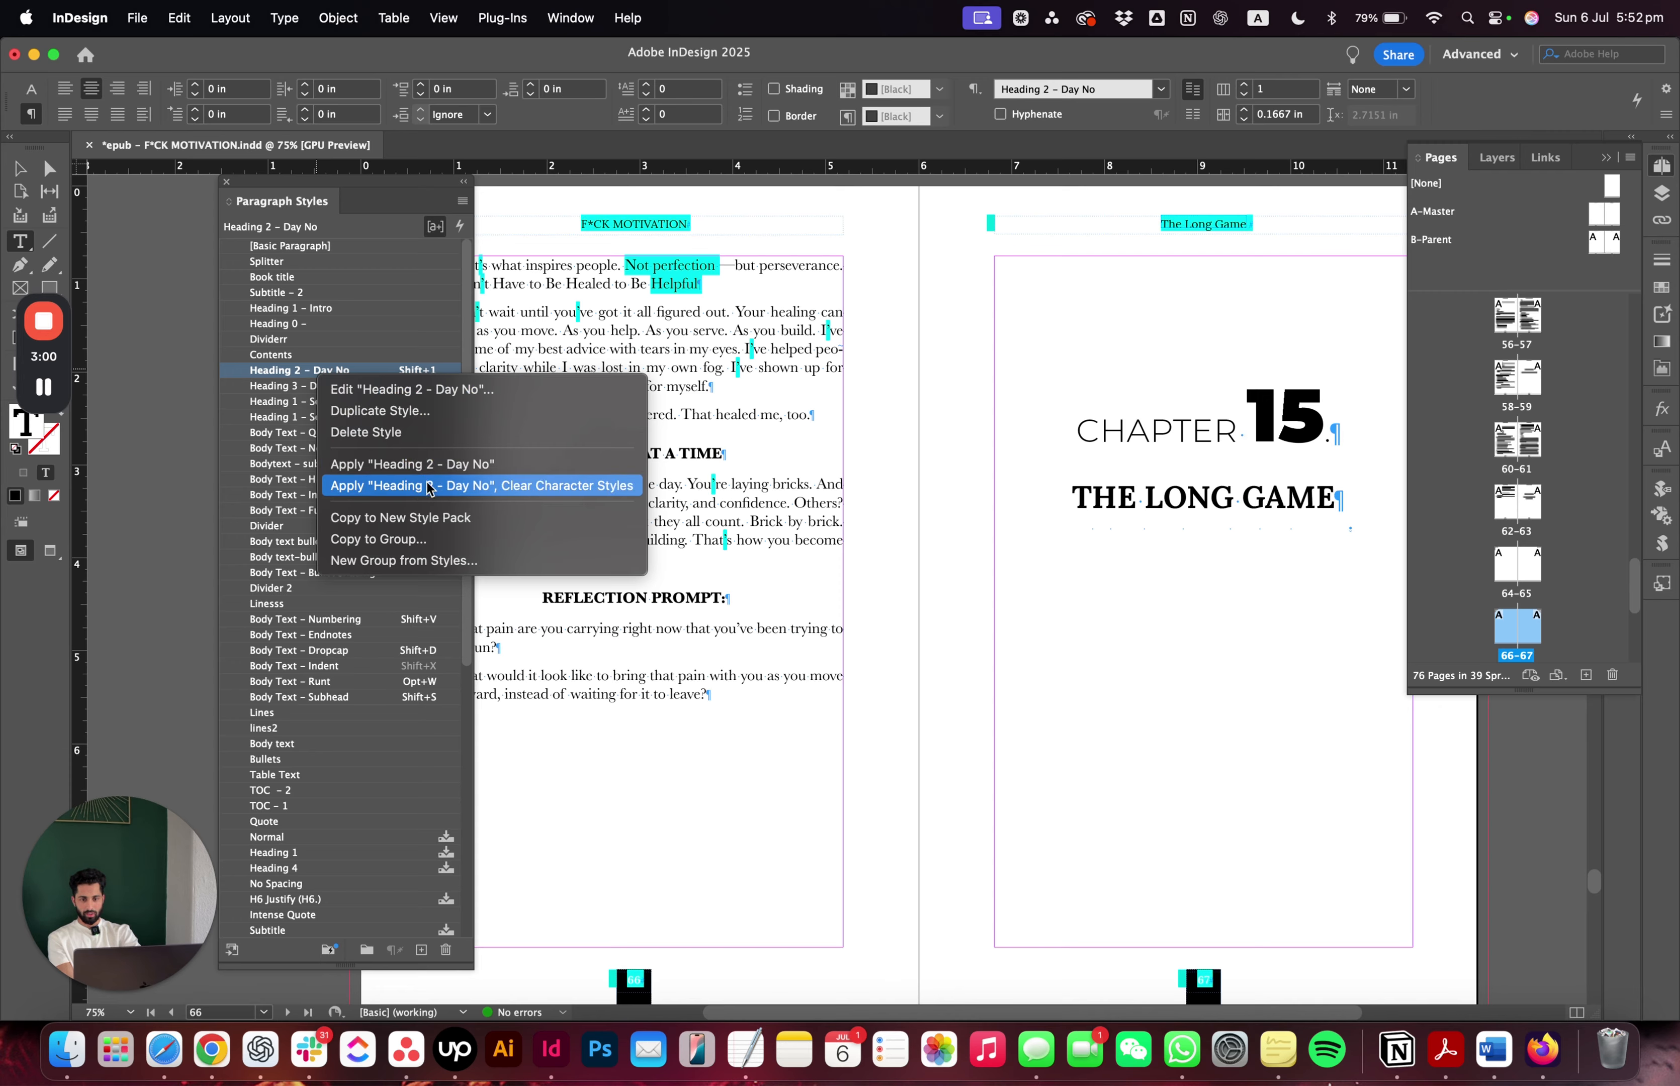
pyautogui.click(445, 496)
# - Remove the line break in the CHAPTER 16 heading and reapply Heading 2 – Day No, clearing the character styles
pyautogui.scroll(-15, 663, 466)
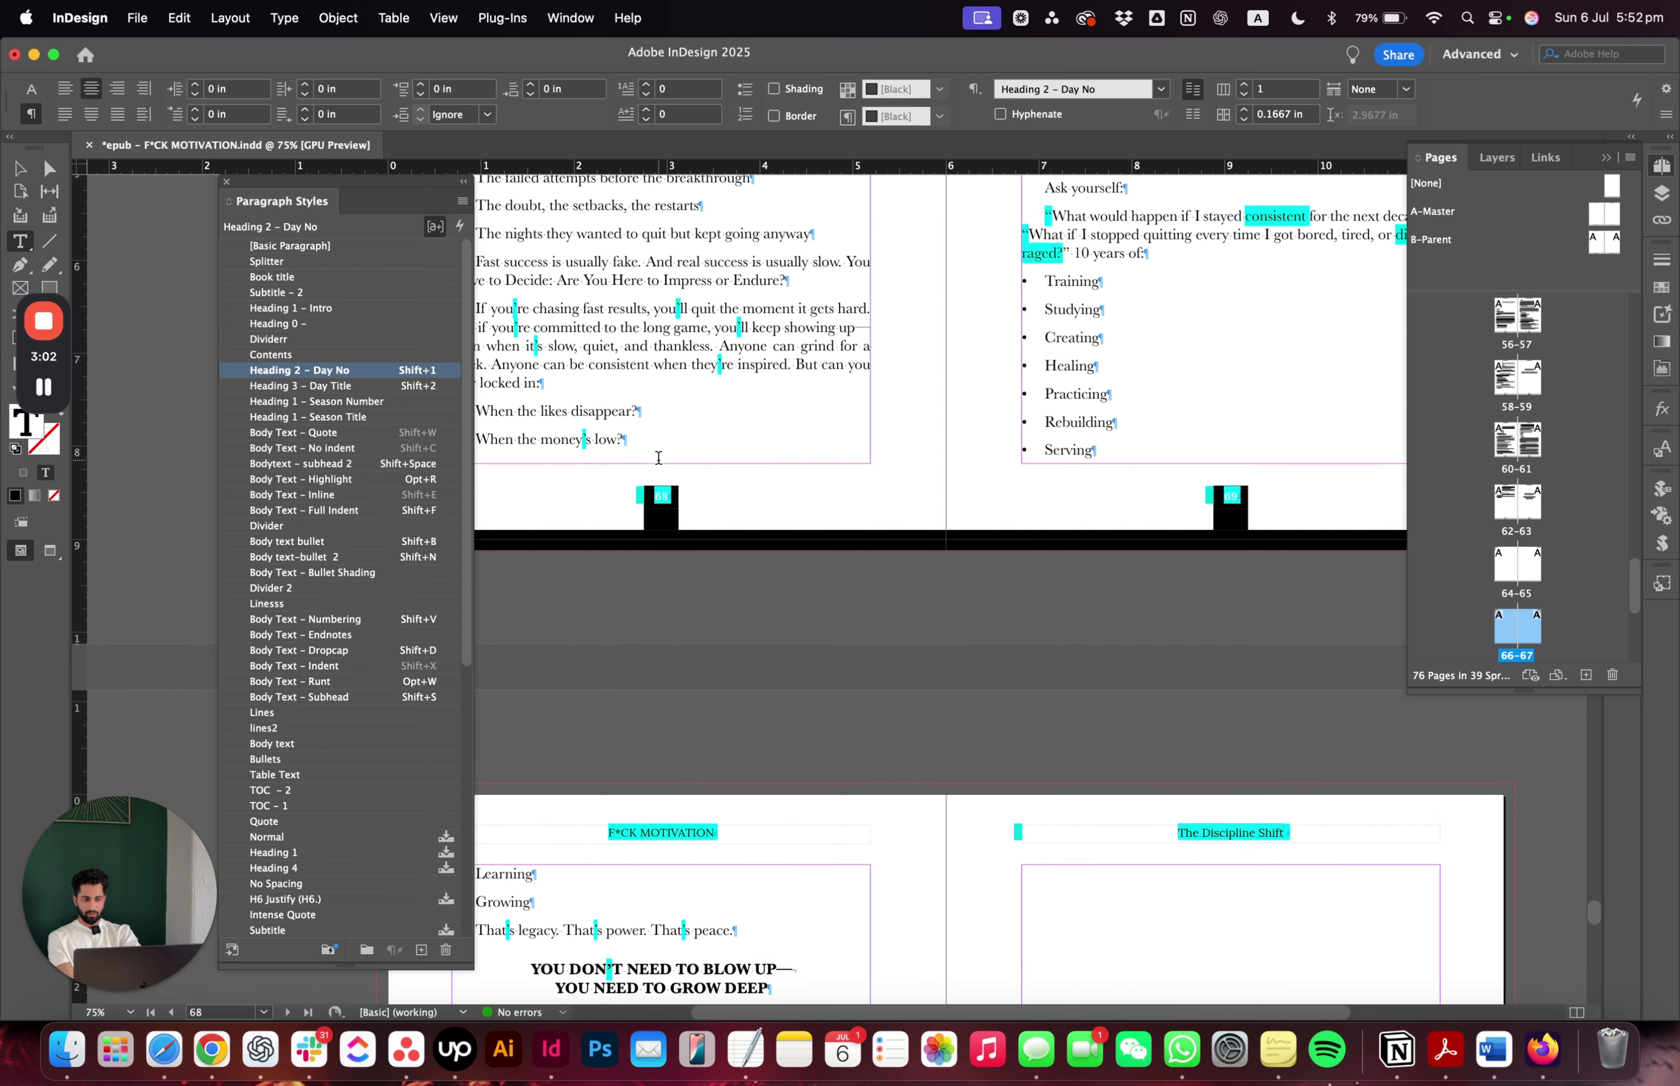
pyautogui.scroll(-1, 669, 469)
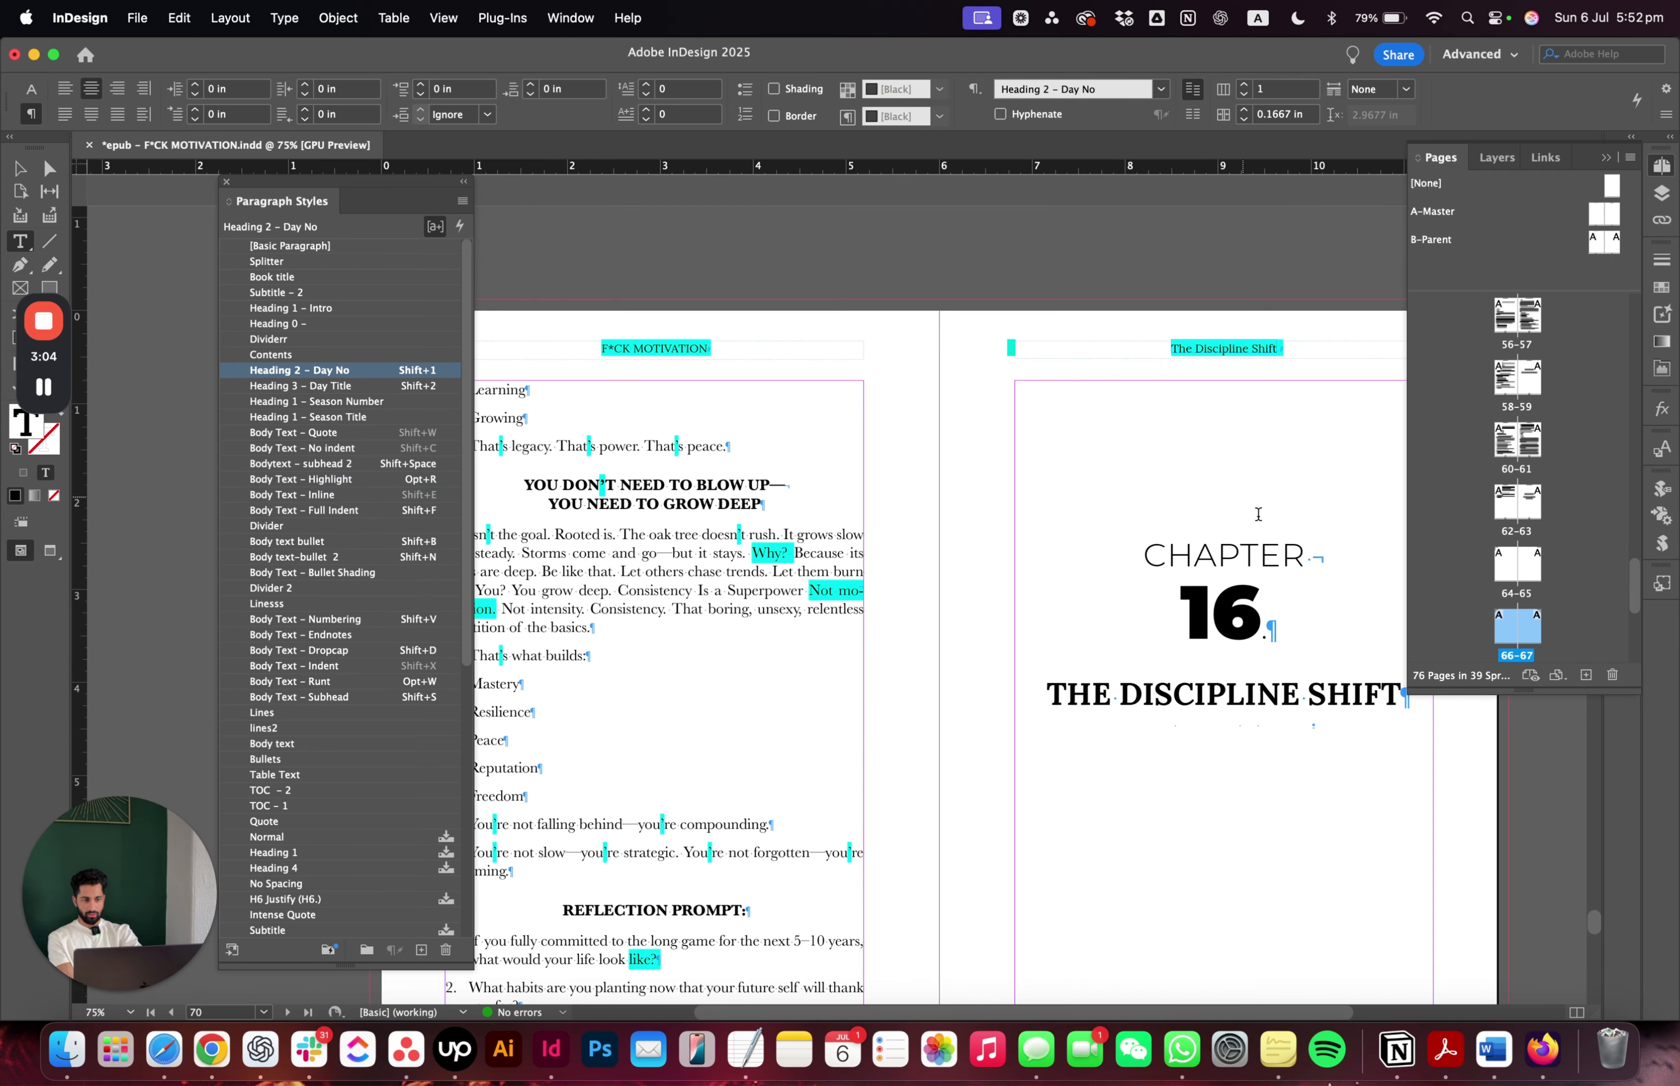
pyautogui.click(1337, 557)
pyautogui.press('Delete')
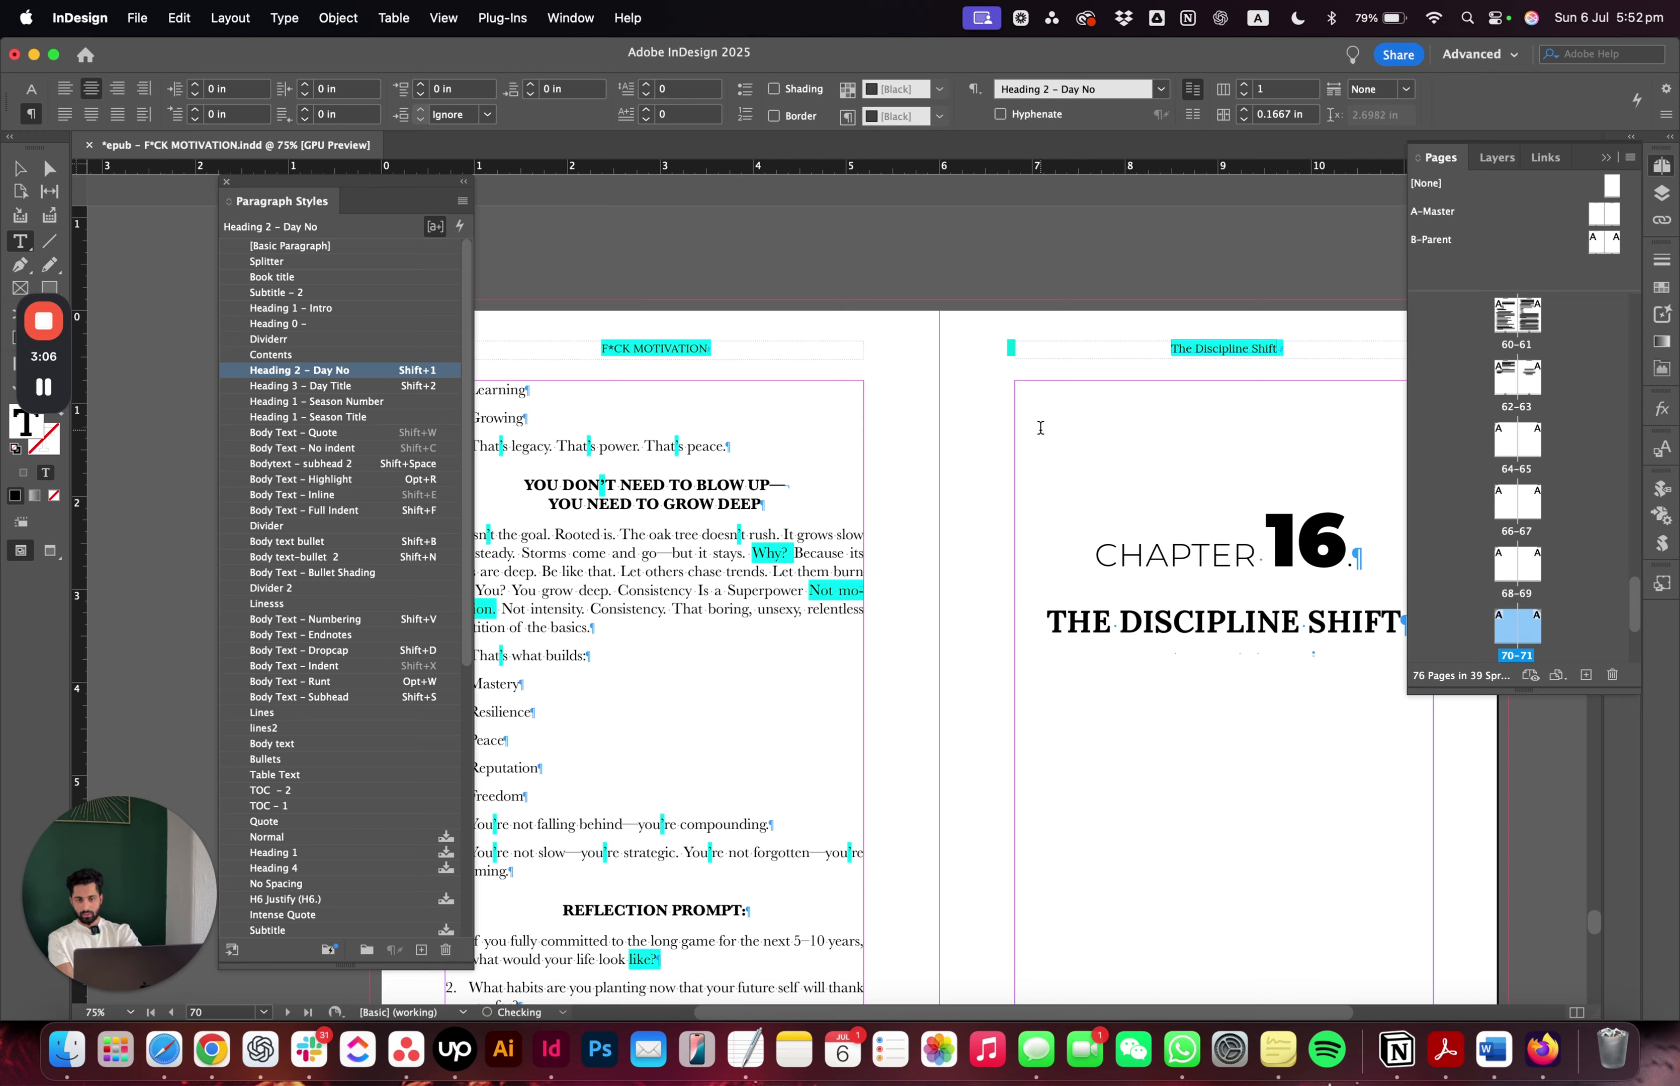
pyautogui.rightClick(303, 370)
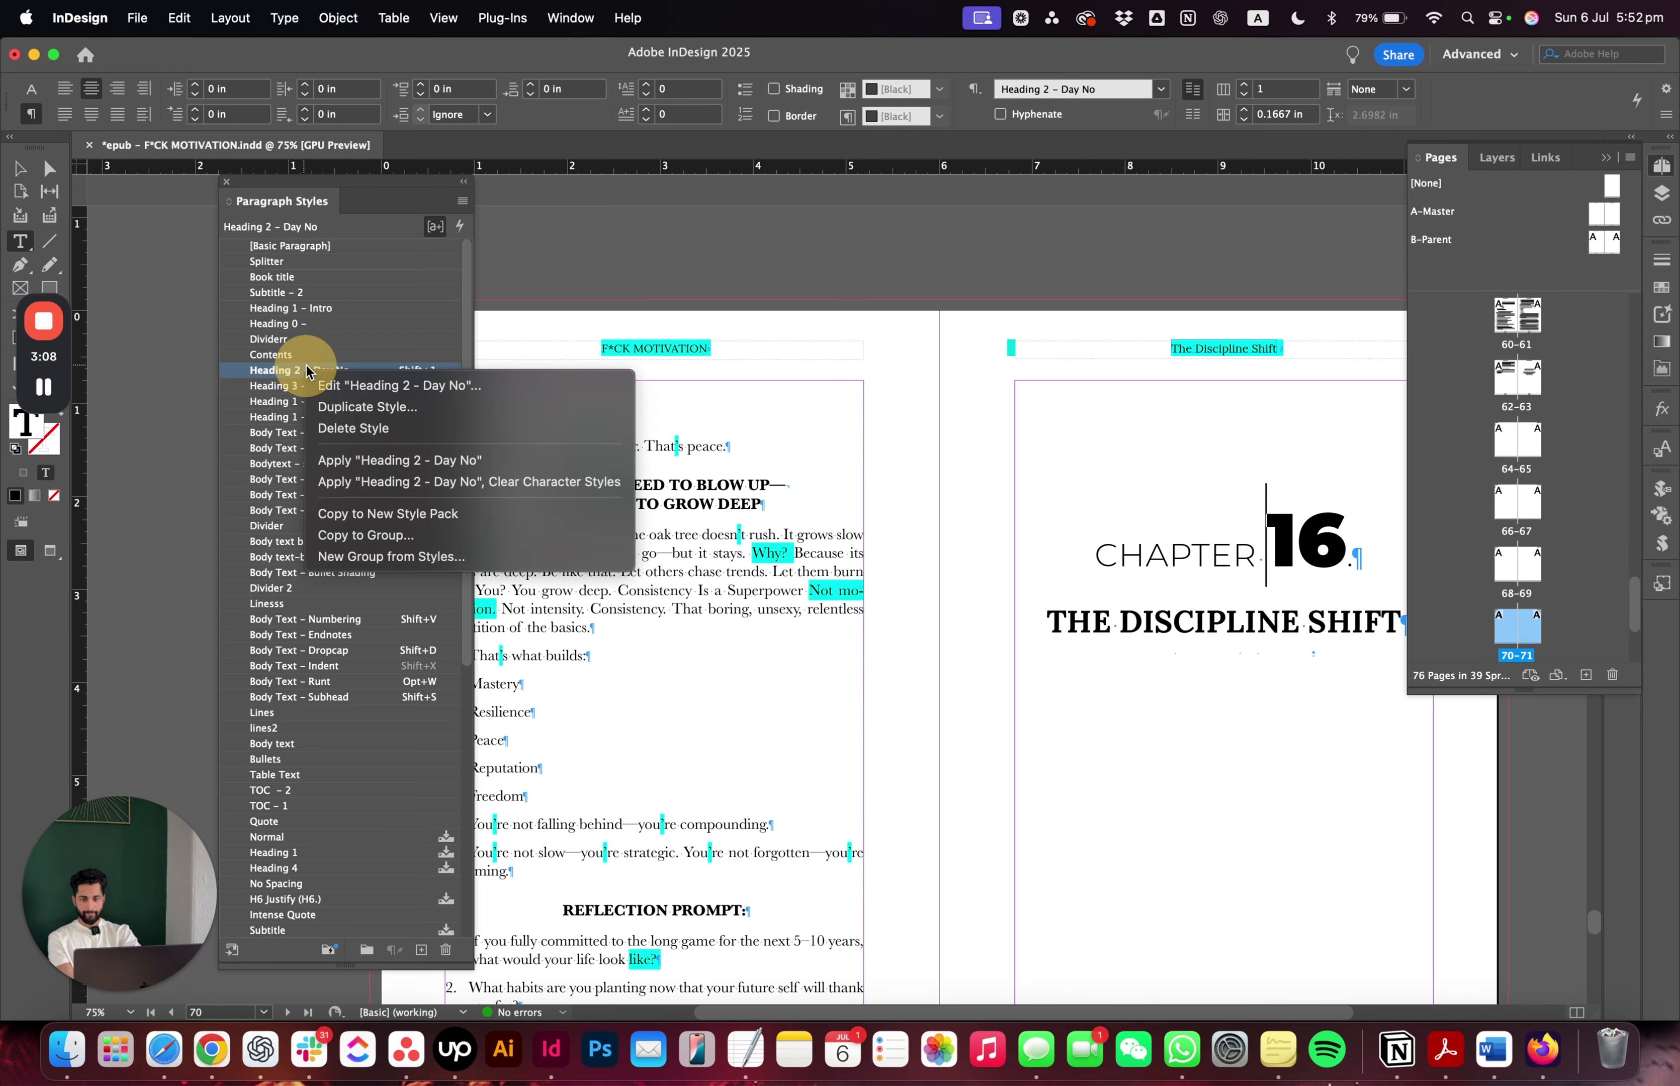
pyautogui.click(529, 490)
# - Review the closing pages, the paragraph style of the Author's Note heading and the entries on the contents page
pyautogui.scroll(-15, 980, 432)
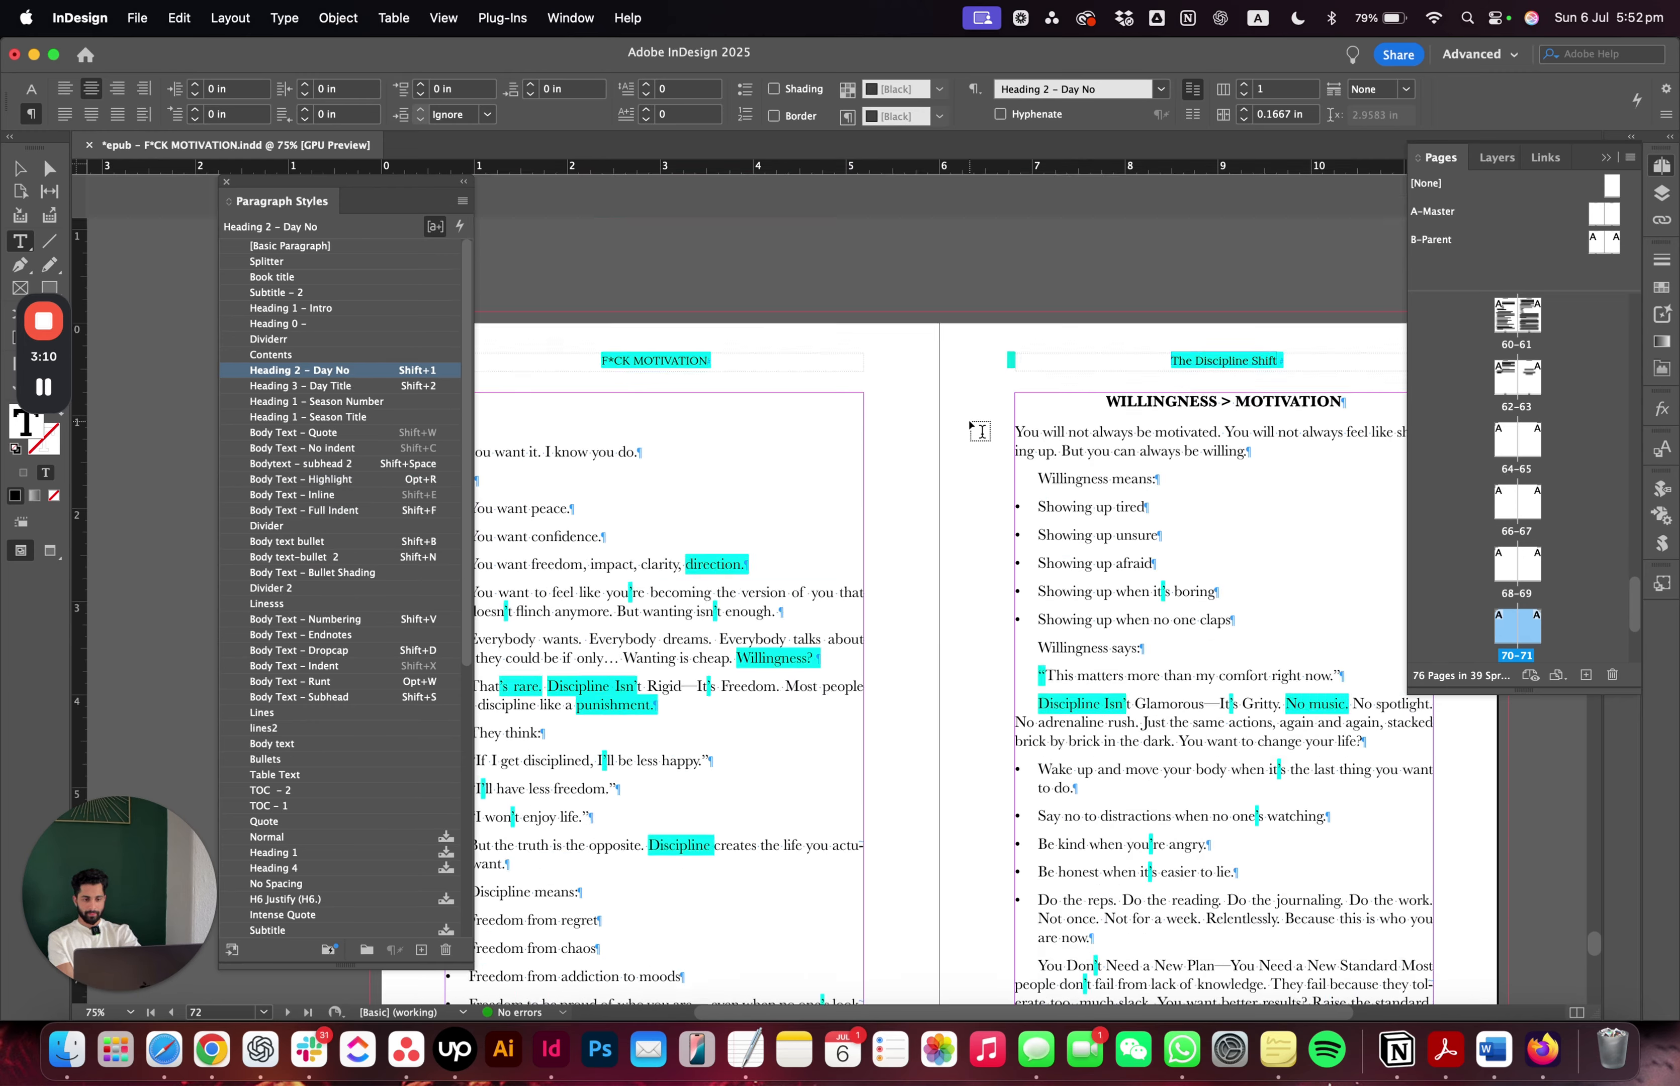
pyautogui.scroll(-12, 979, 432)
pyautogui.scroll(6, 980, 432)
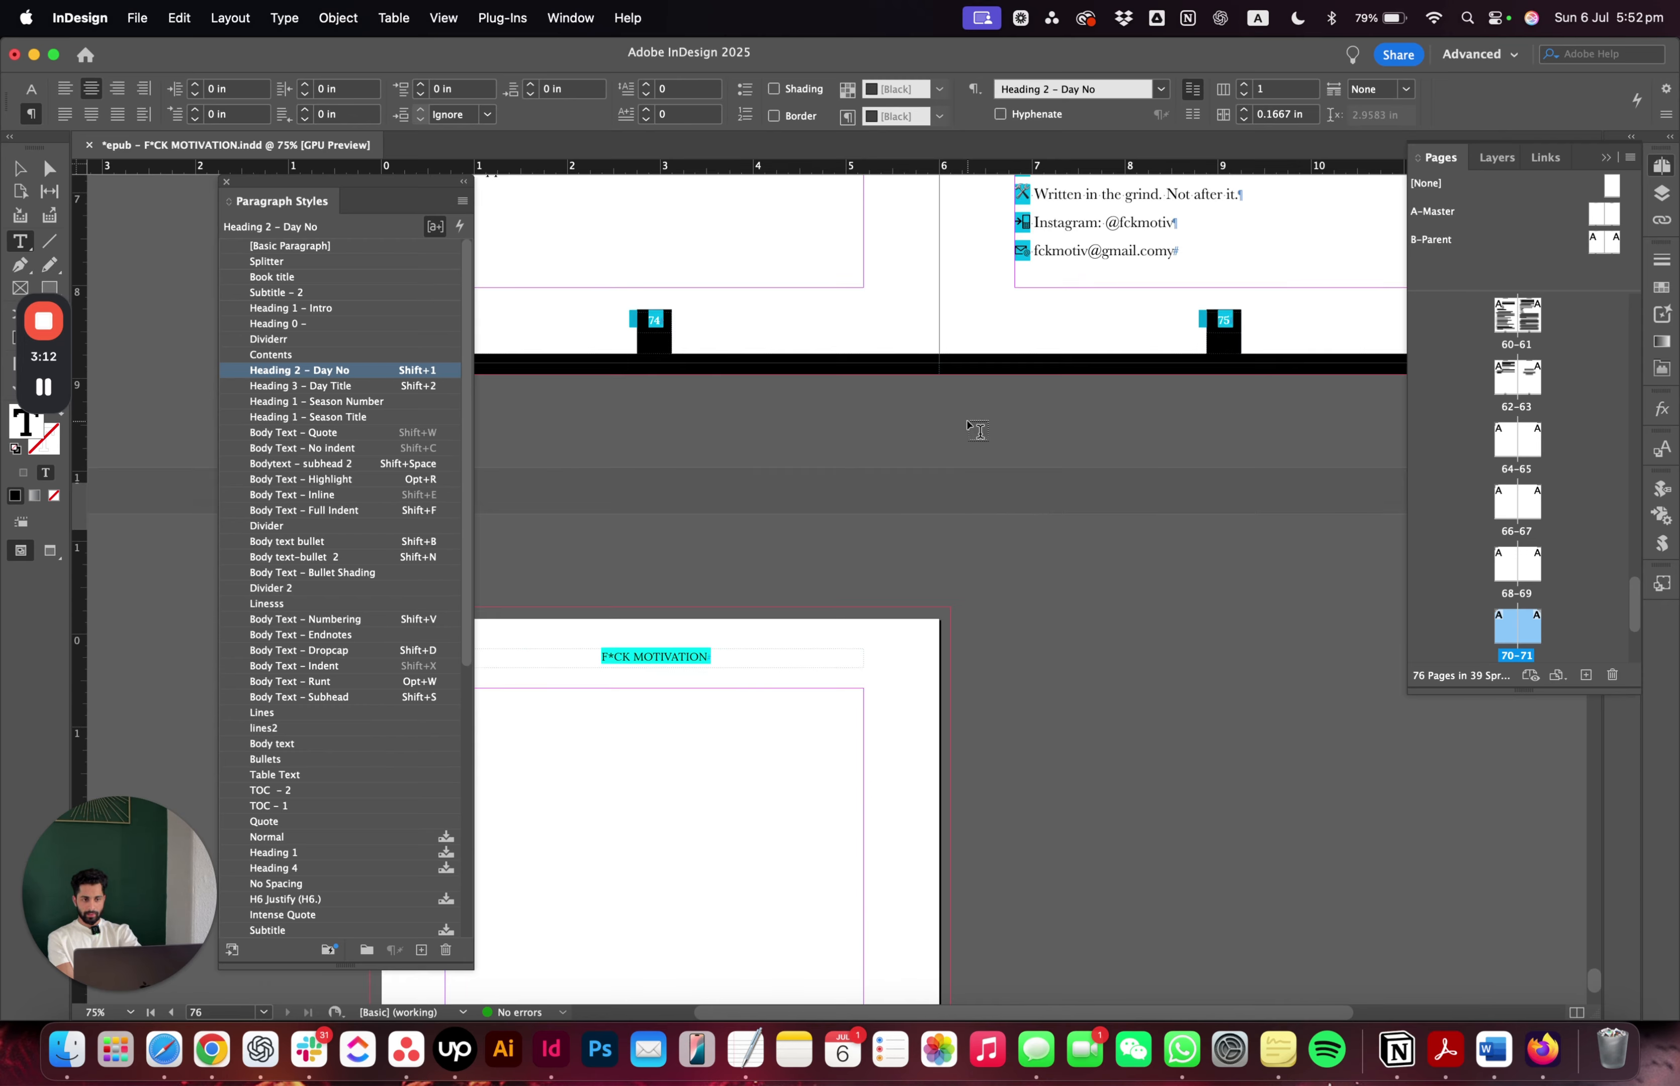
pyautogui.hscroll(1, 994, 431)
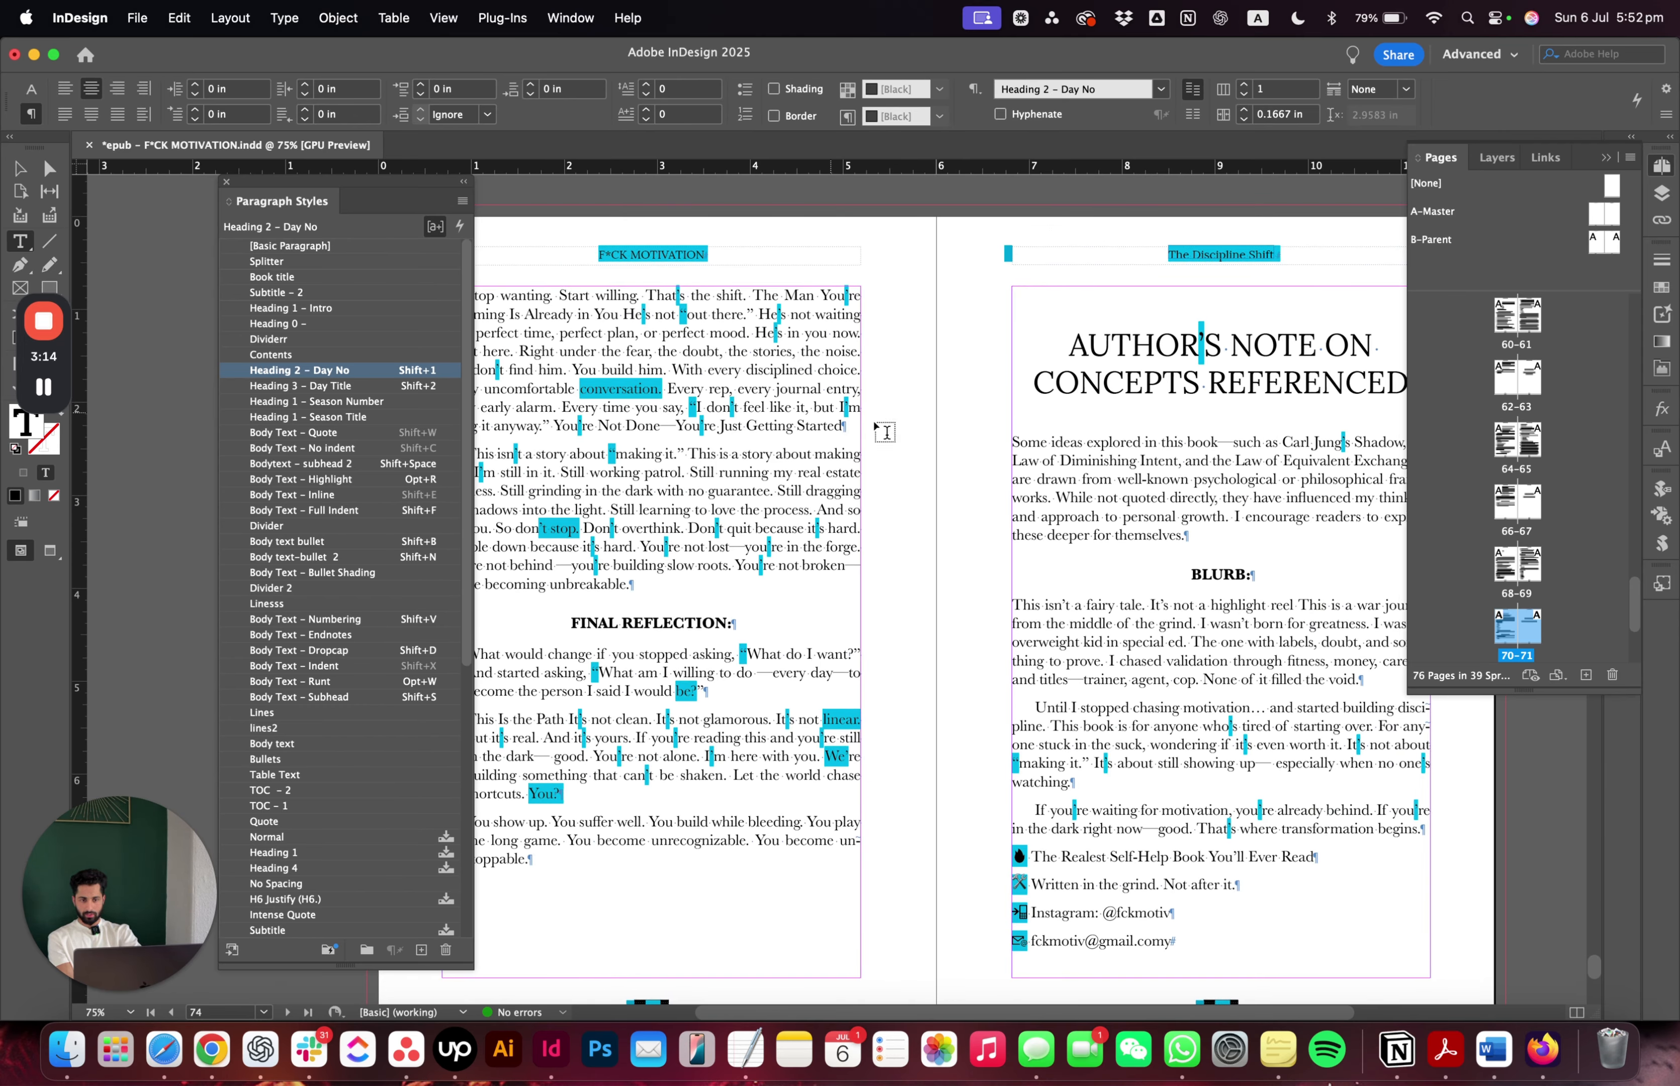
pyautogui.moveTo(1086, 342); pyautogui.dragTo(1207, 385)
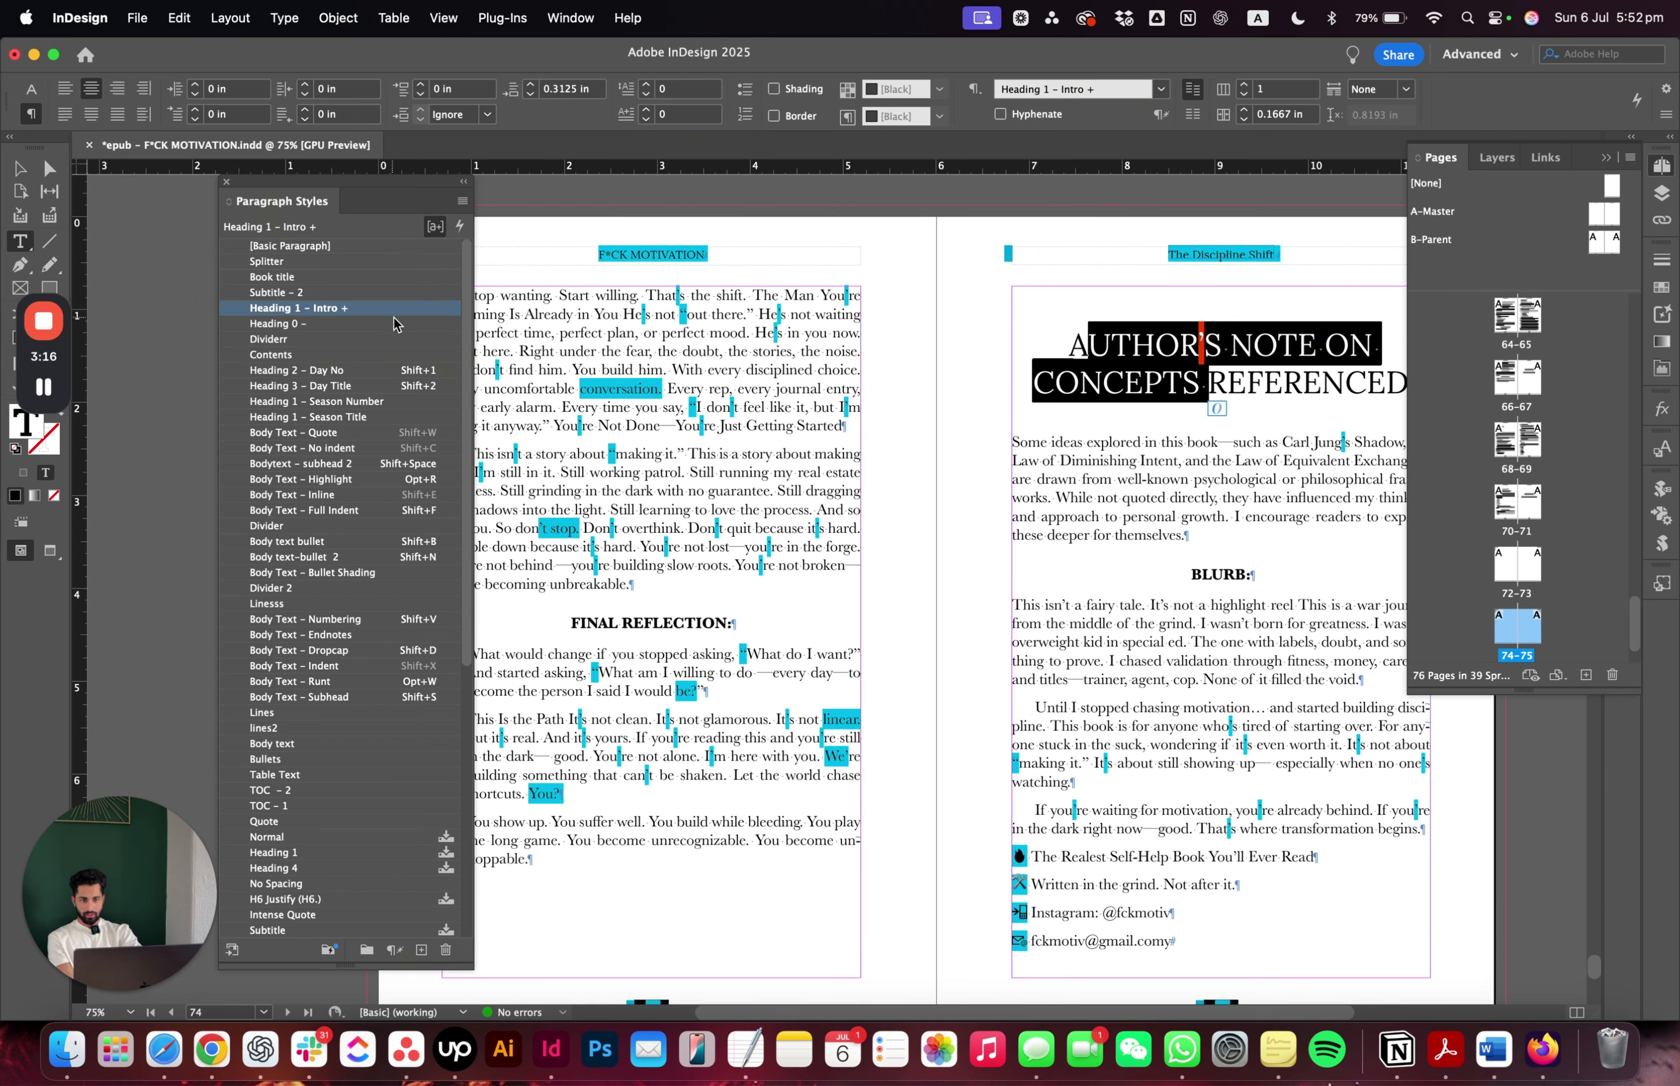
pyautogui.scroll(20, 774, 489)
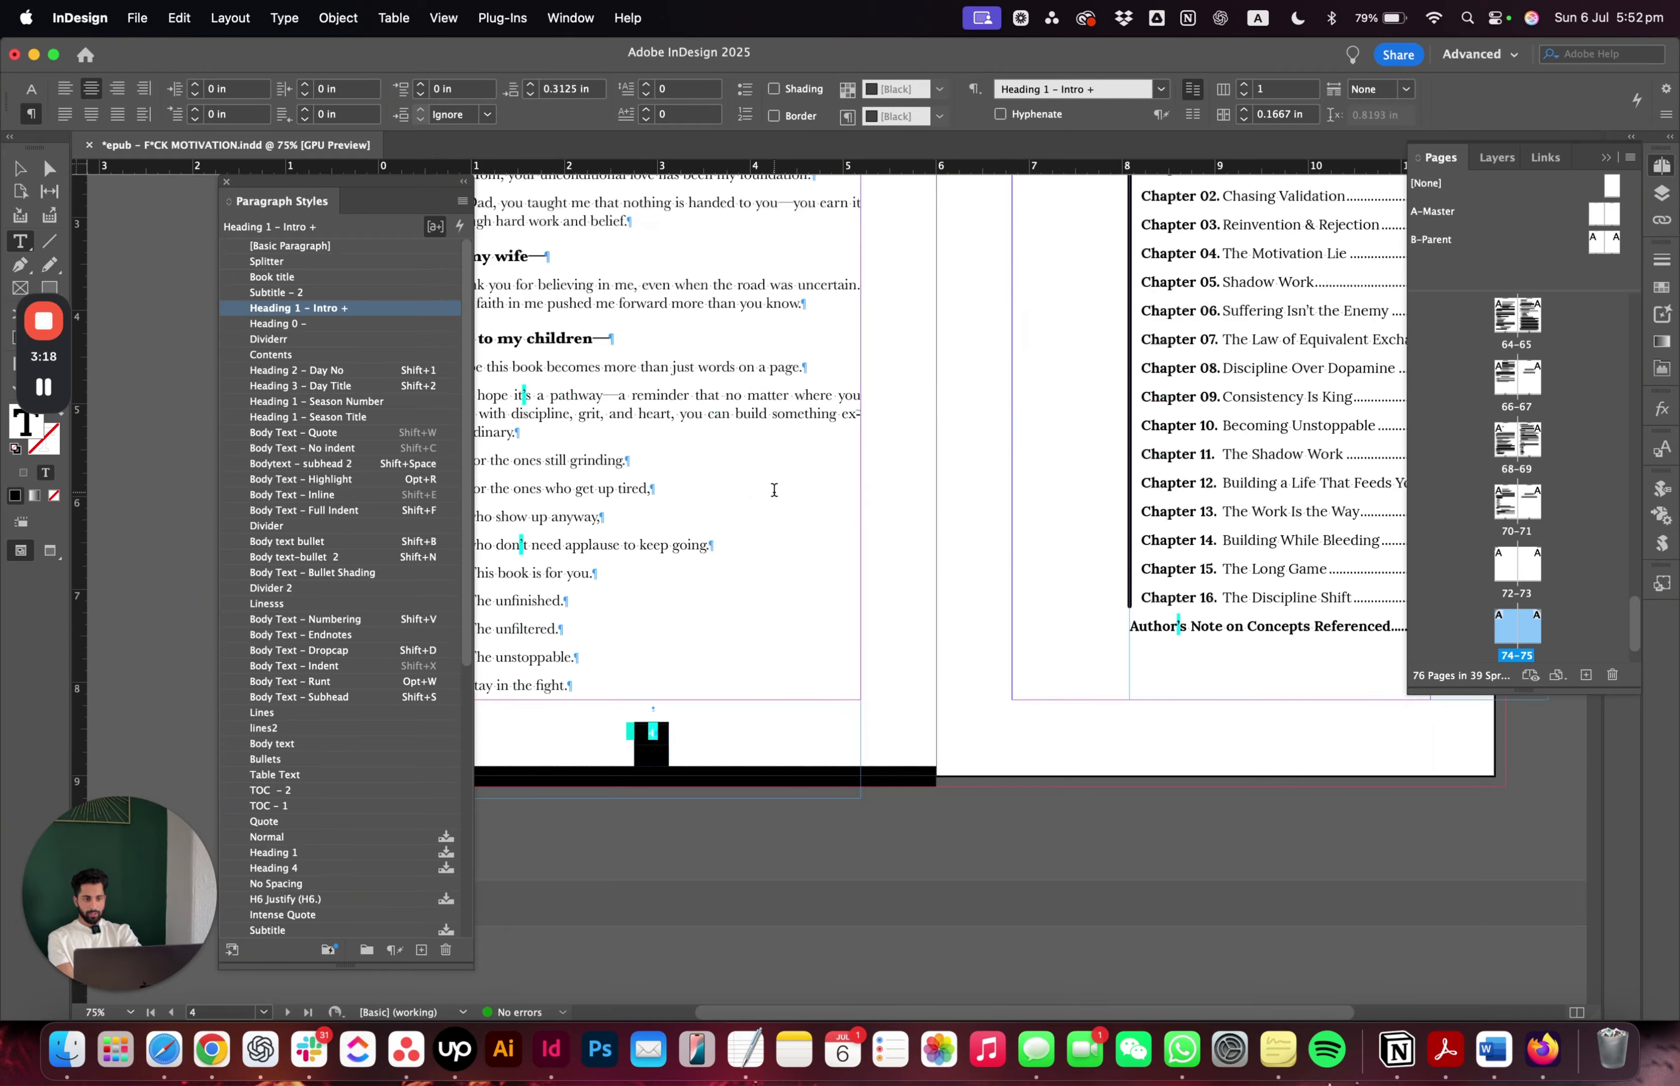
pyautogui.scroll(-10, 784, 500)
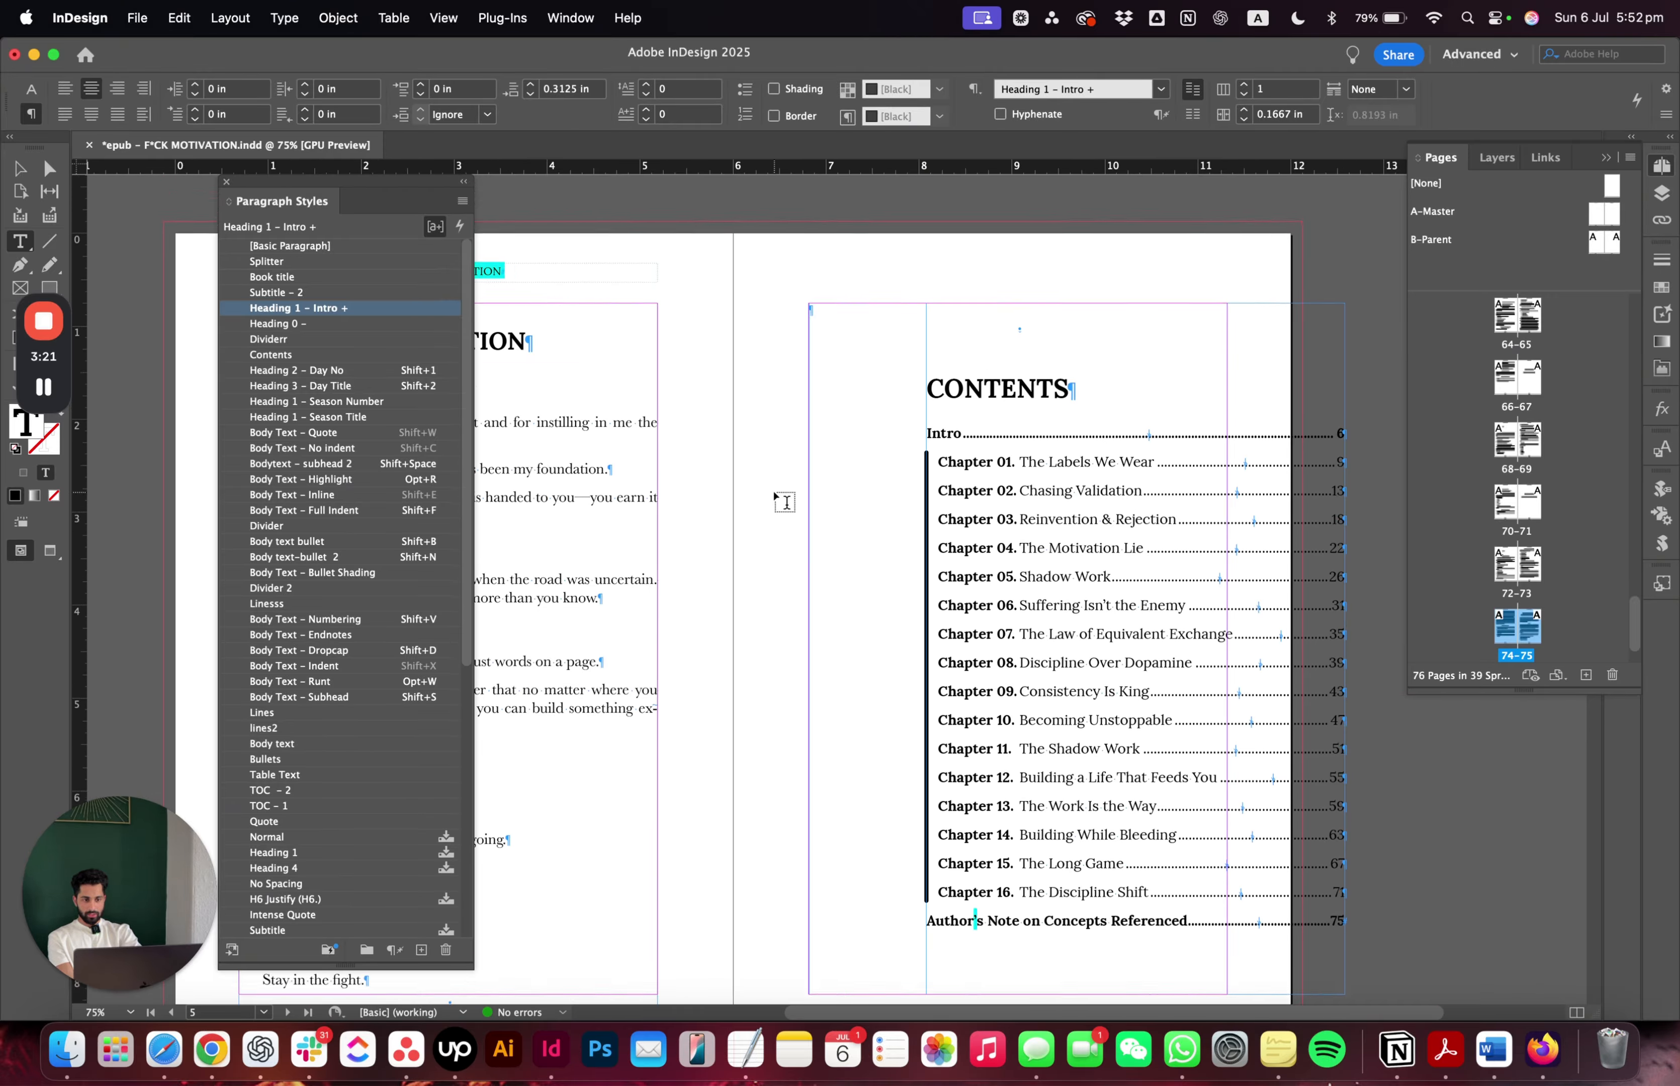
pyautogui.scroll(5, 784, 502)
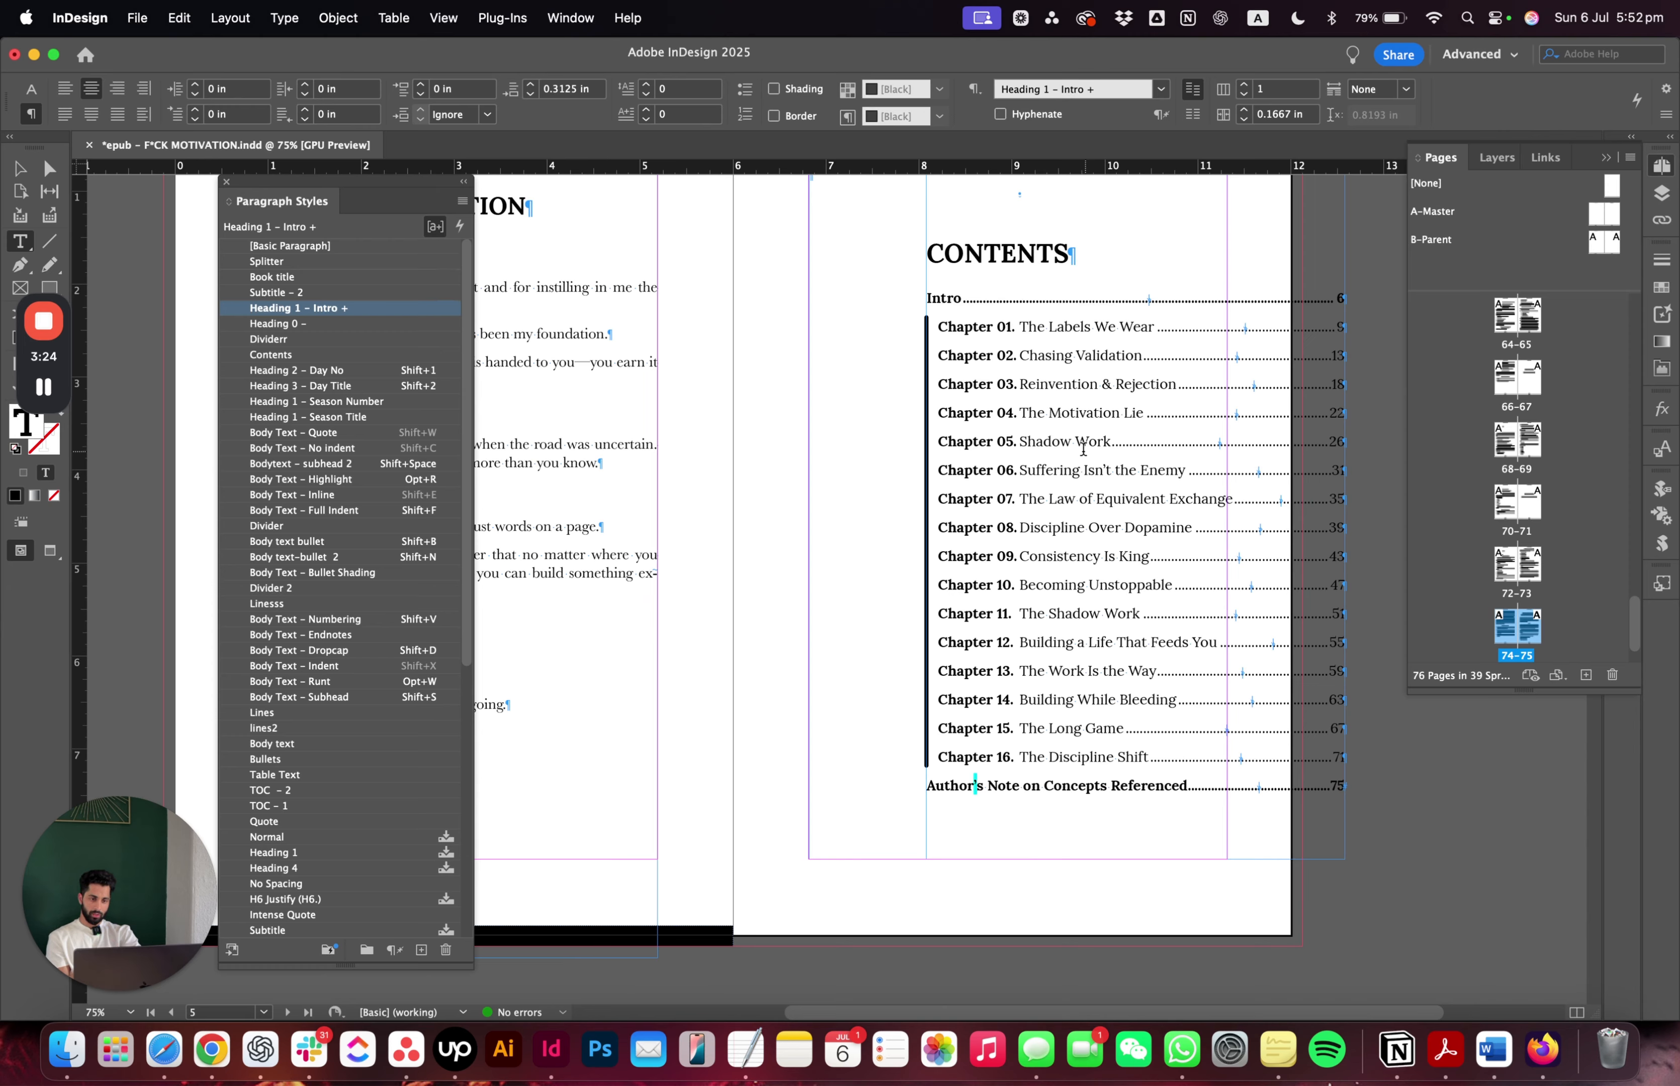
pyautogui.press('Escape')
pyautogui.scroll(-5, 768, 475)
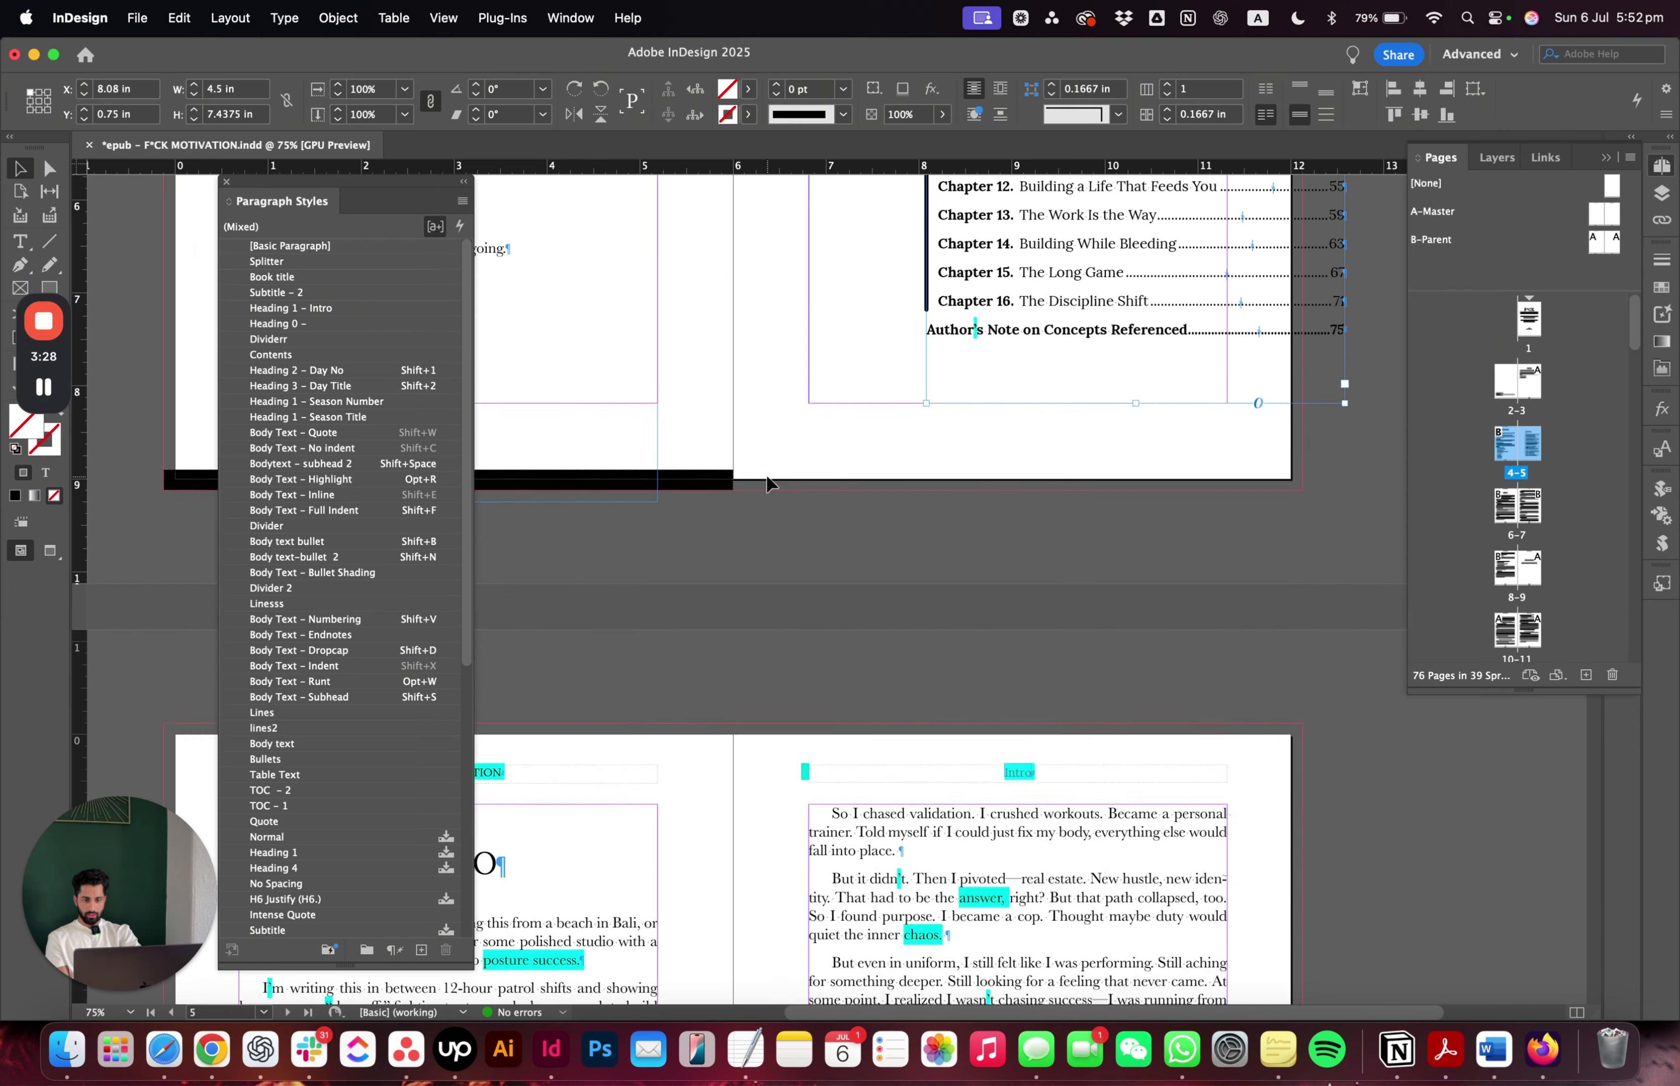
# - Mark the INTRO heading's paragraph style with an X by renaming it Heading 1 – Intro X
pyautogui.hscroll(-3, 770, 474)
pyautogui.doubleClick(538, 319)
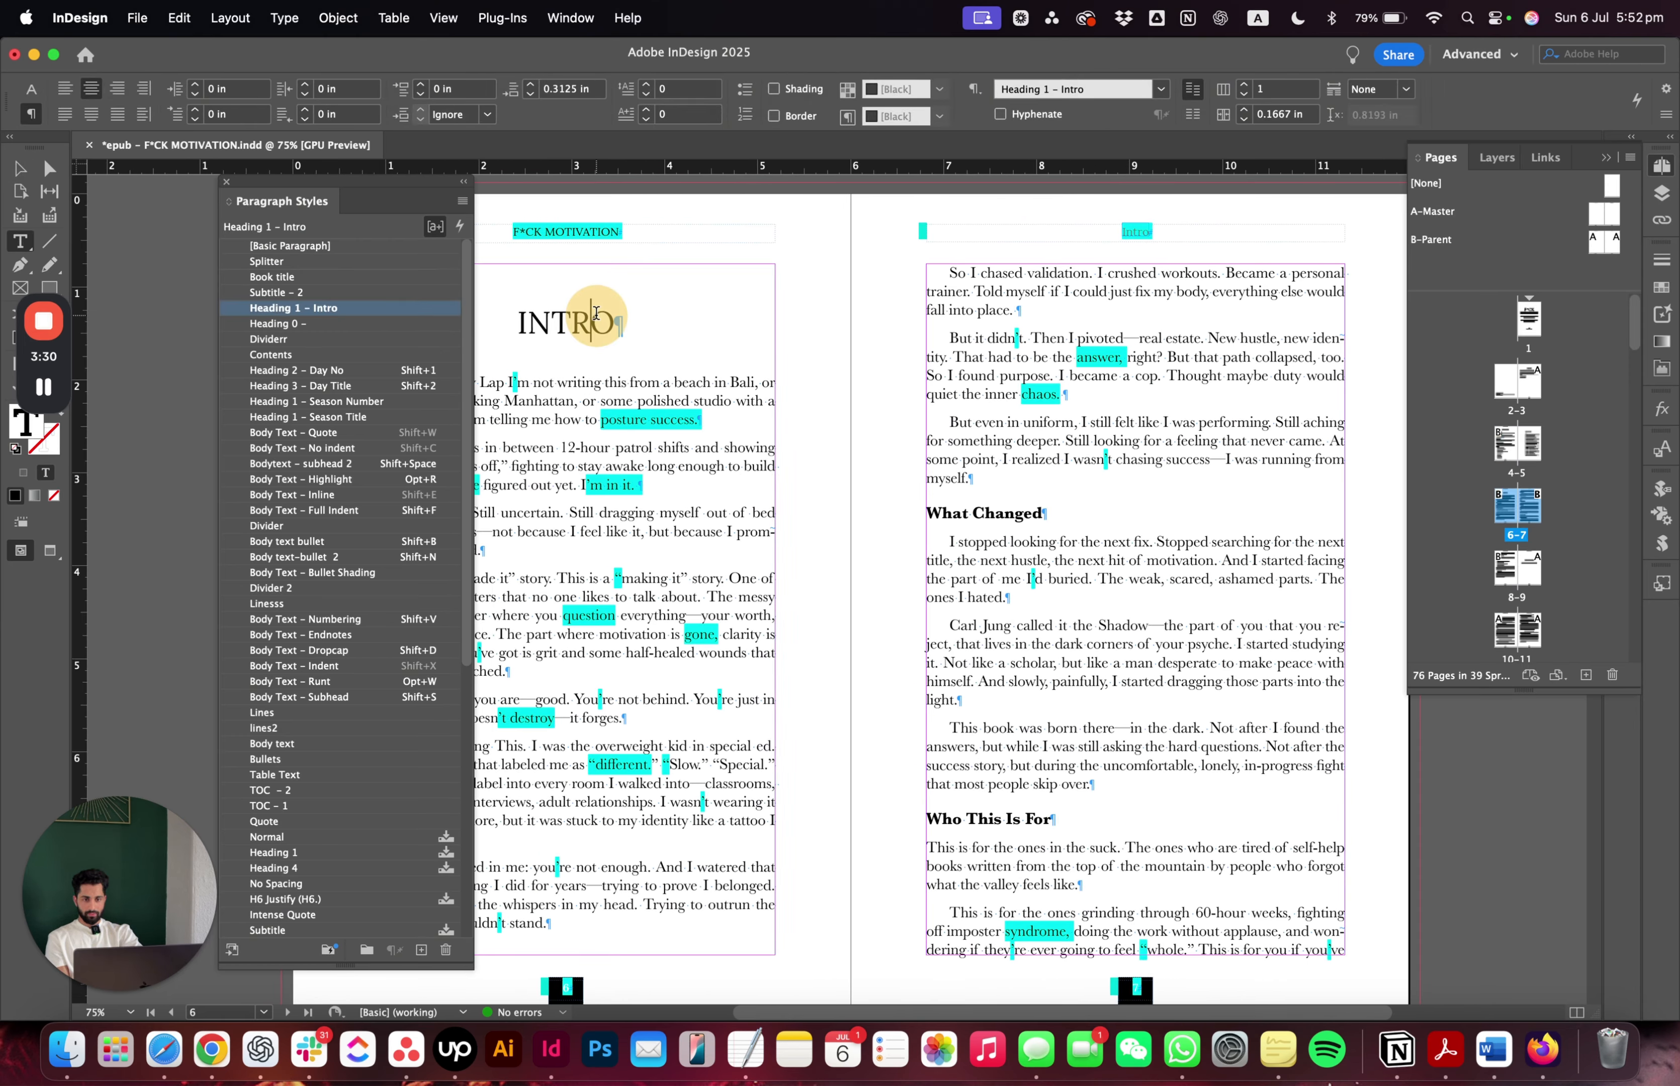
pyautogui.doubleClick(538, 320)
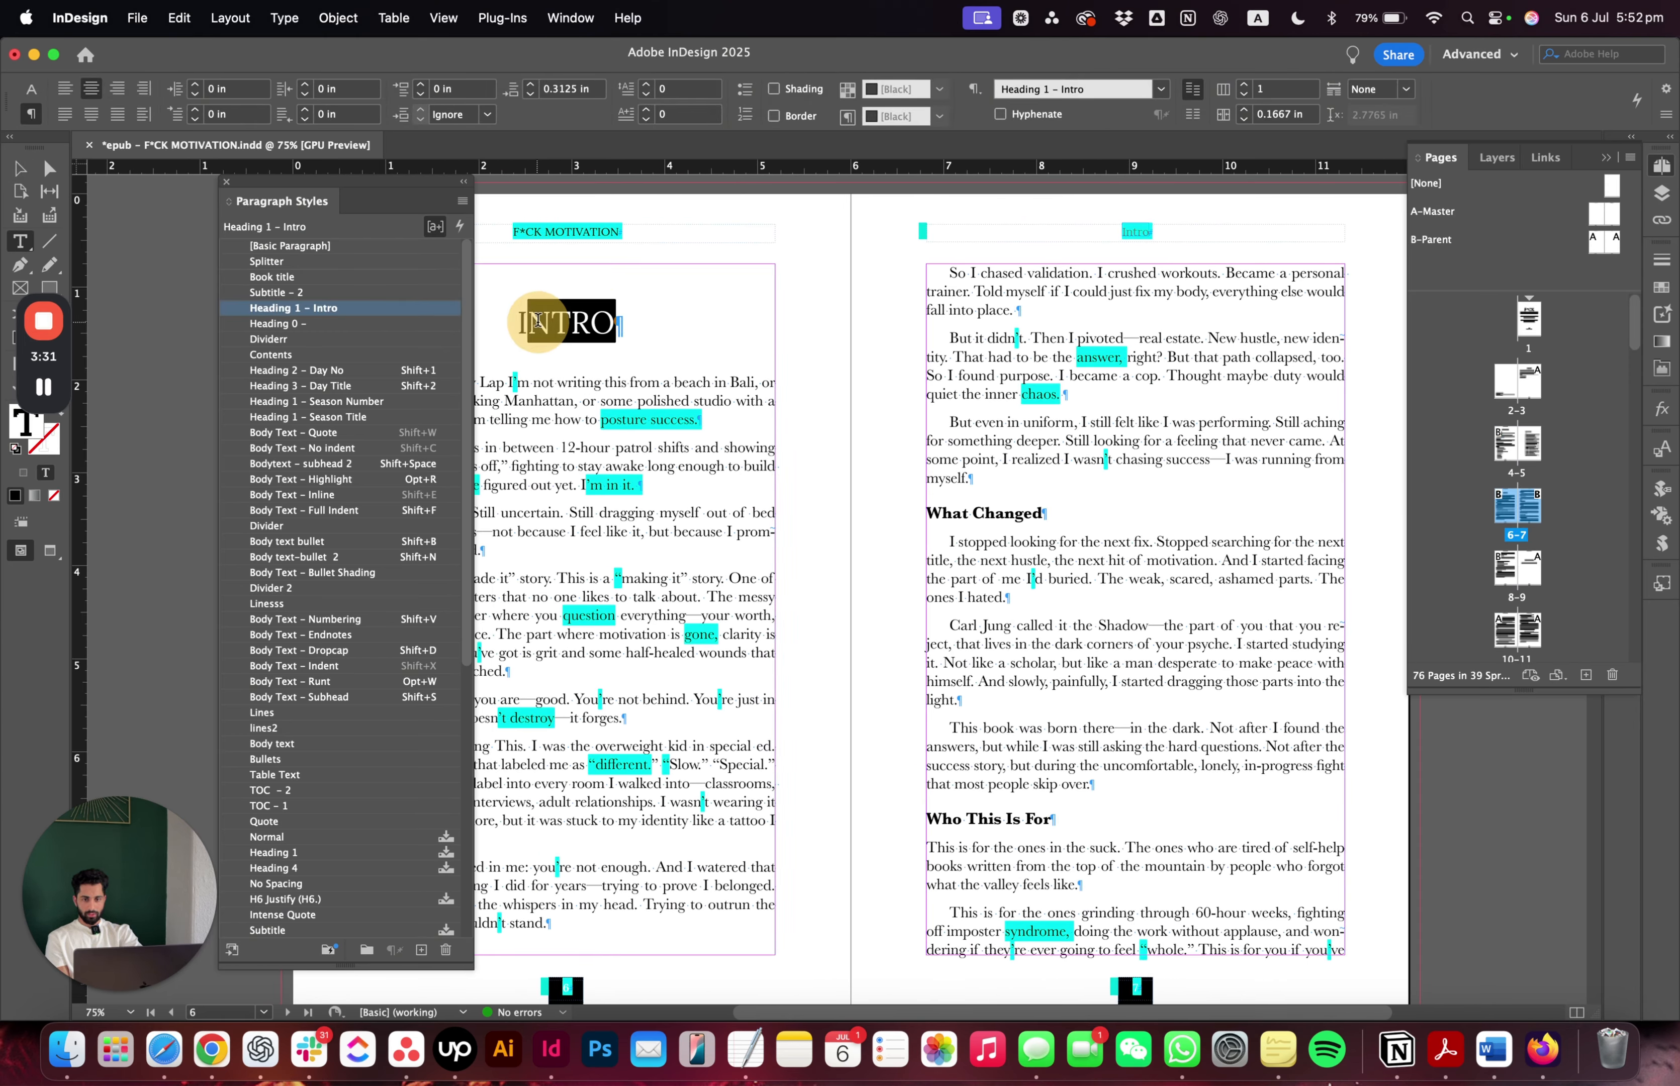
pyautogui.doubleClick(334, 308)
pyautogui.click(1049, 159)
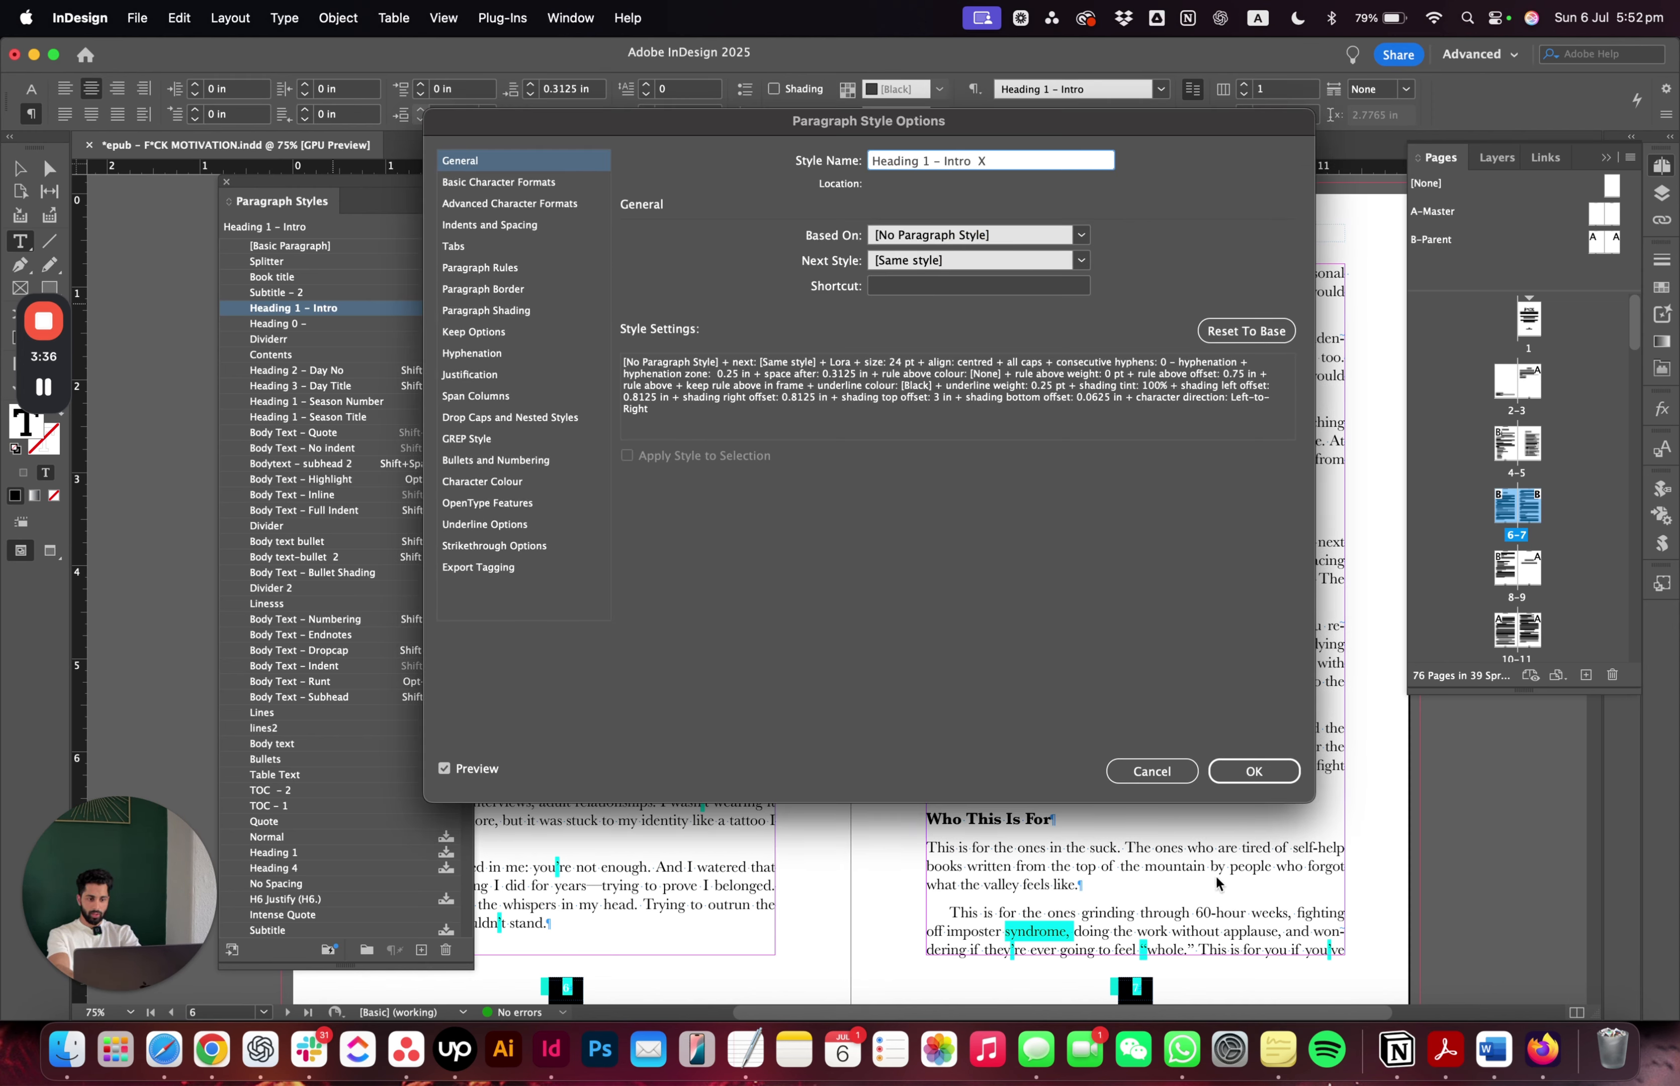
pyautogui.click(1243, 768)
# - Rename the paragraph style of the CHAPTER 01 heading to Heading 2 – Day No X
pyautogui.scroll(-10, 1228, 755)
pyautogui.moveTo(1227, 756); pyautogui.dragTo(1031, 744)
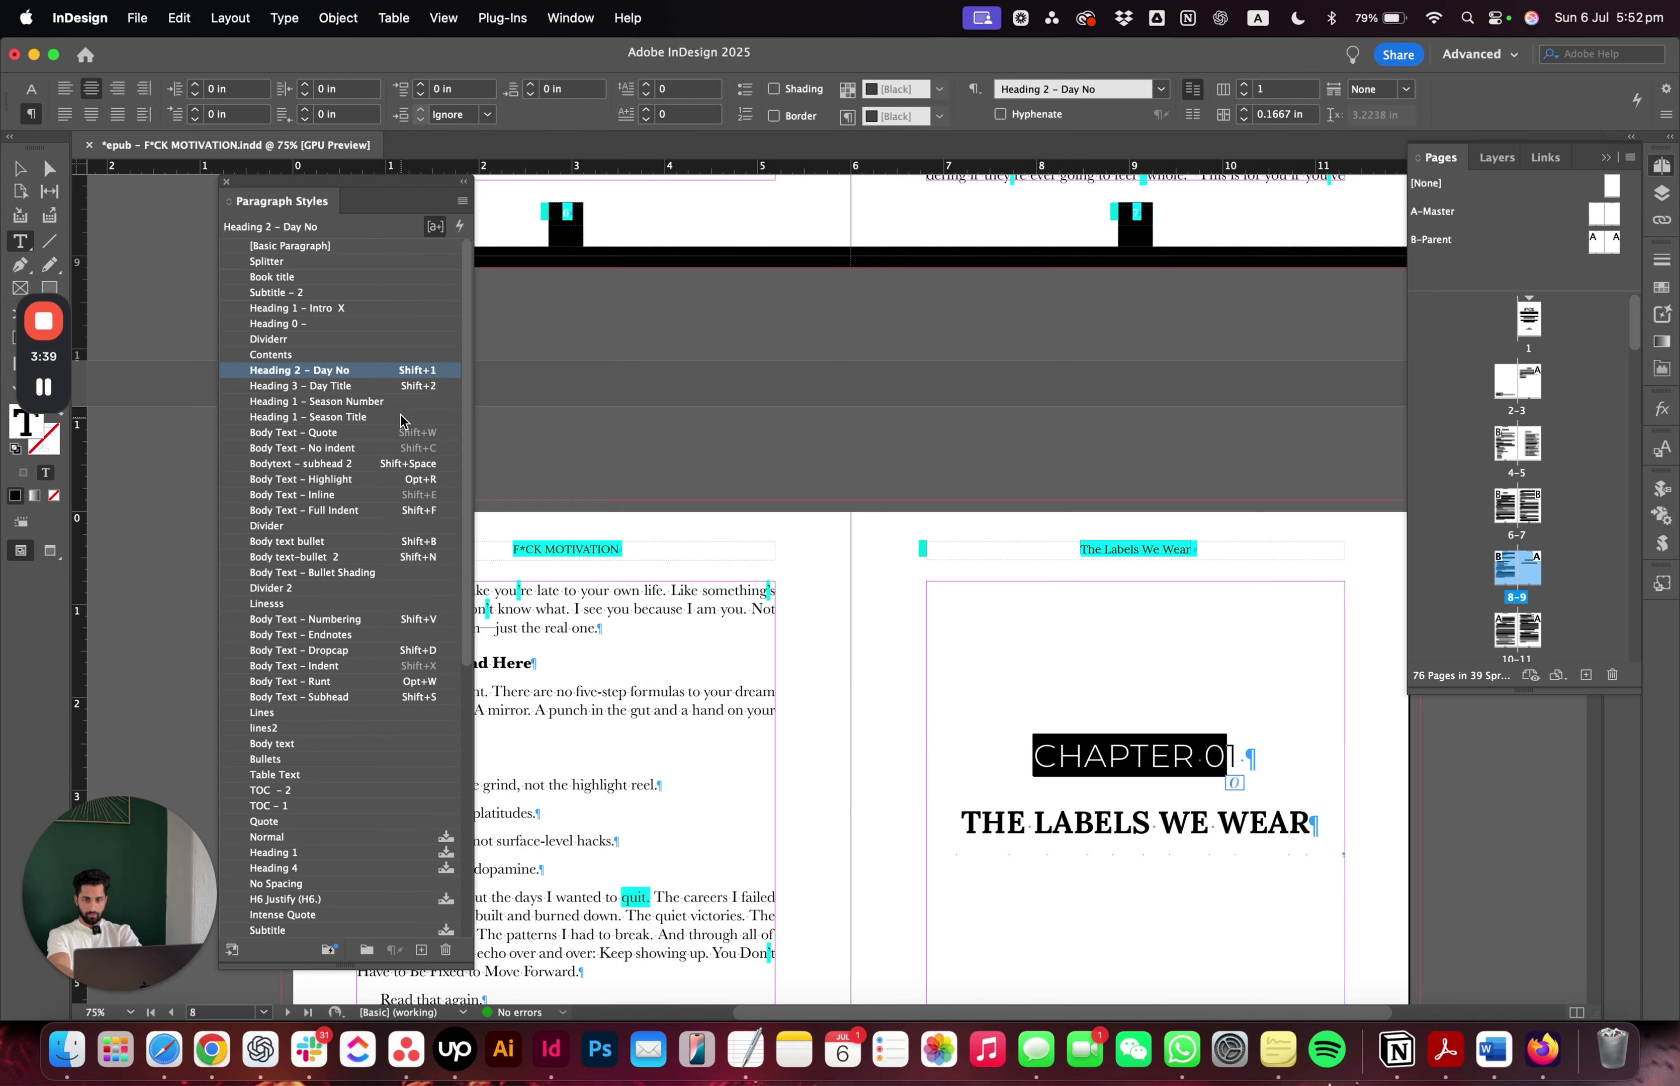
pyautogui.doubleClick(362, 374)
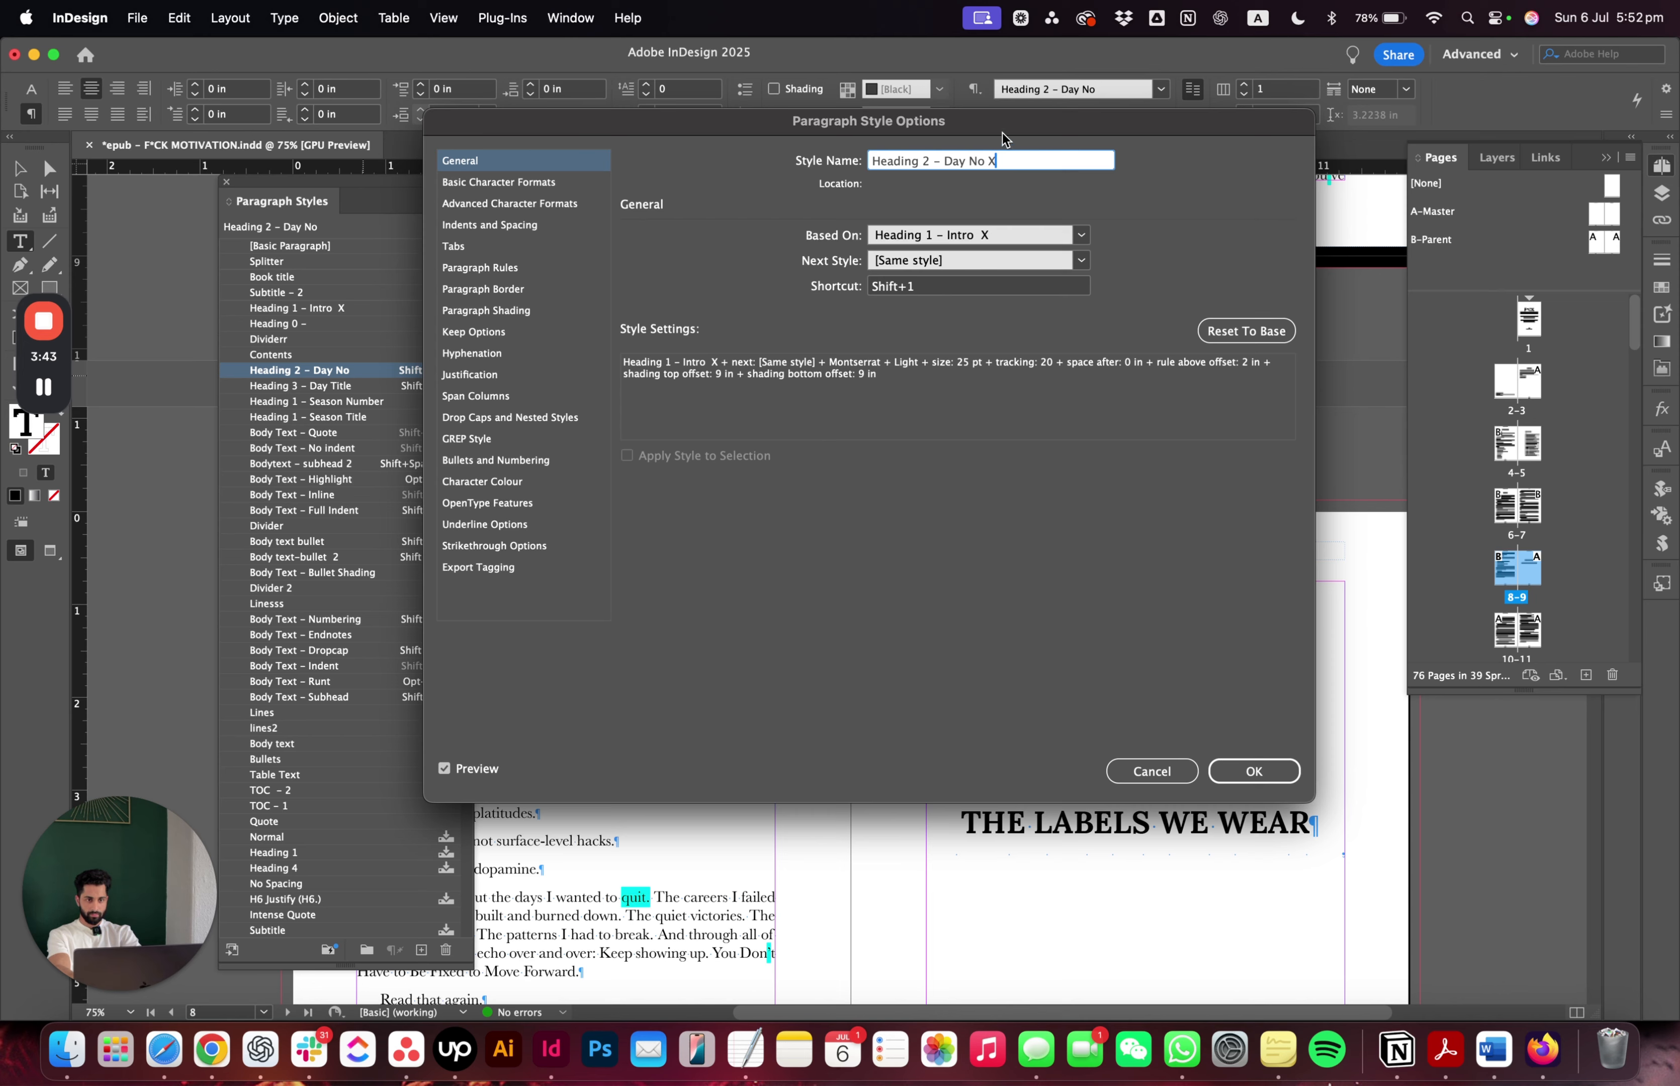
pyautogui.press('Return')
# - Rename the paragraph style of the title THE LABELS WE WEAR to Heading 3 – Day Title X
pyautogui.click(1080, 822)
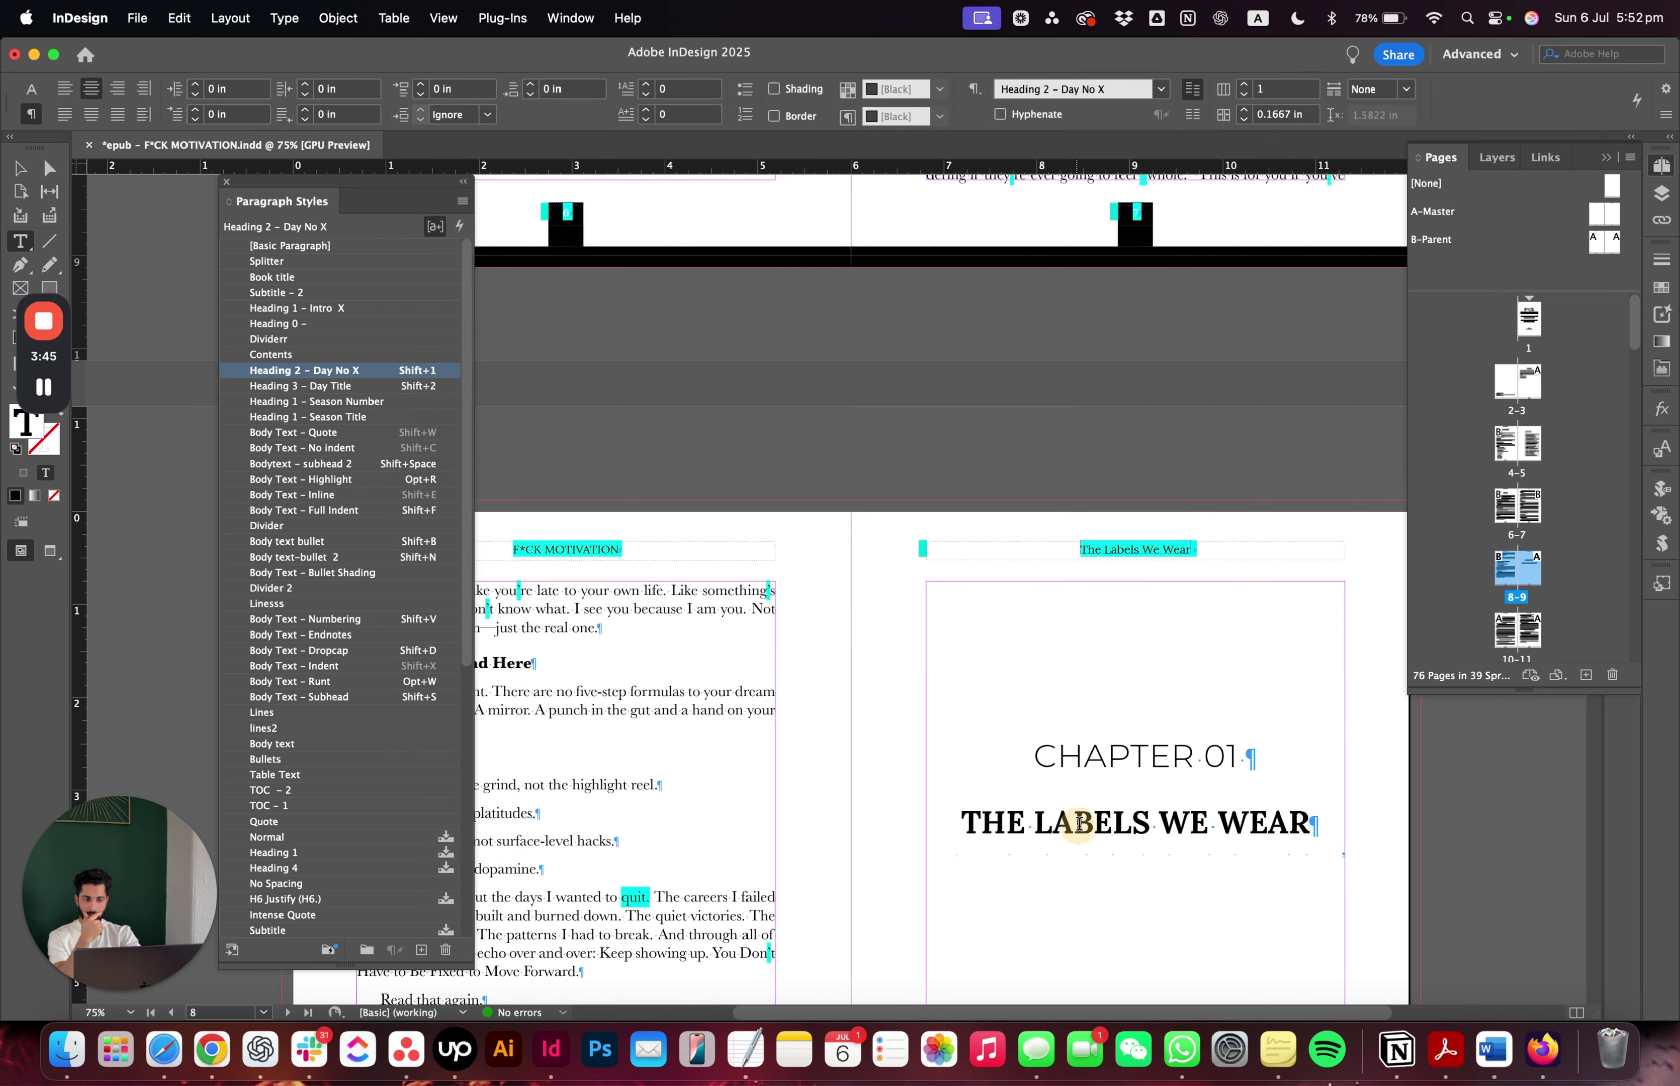
pyautogui.moveTo(1080, 823); pyautogui.dragTo(1132, 822)
pyautogui.hotkey('shift', '2')
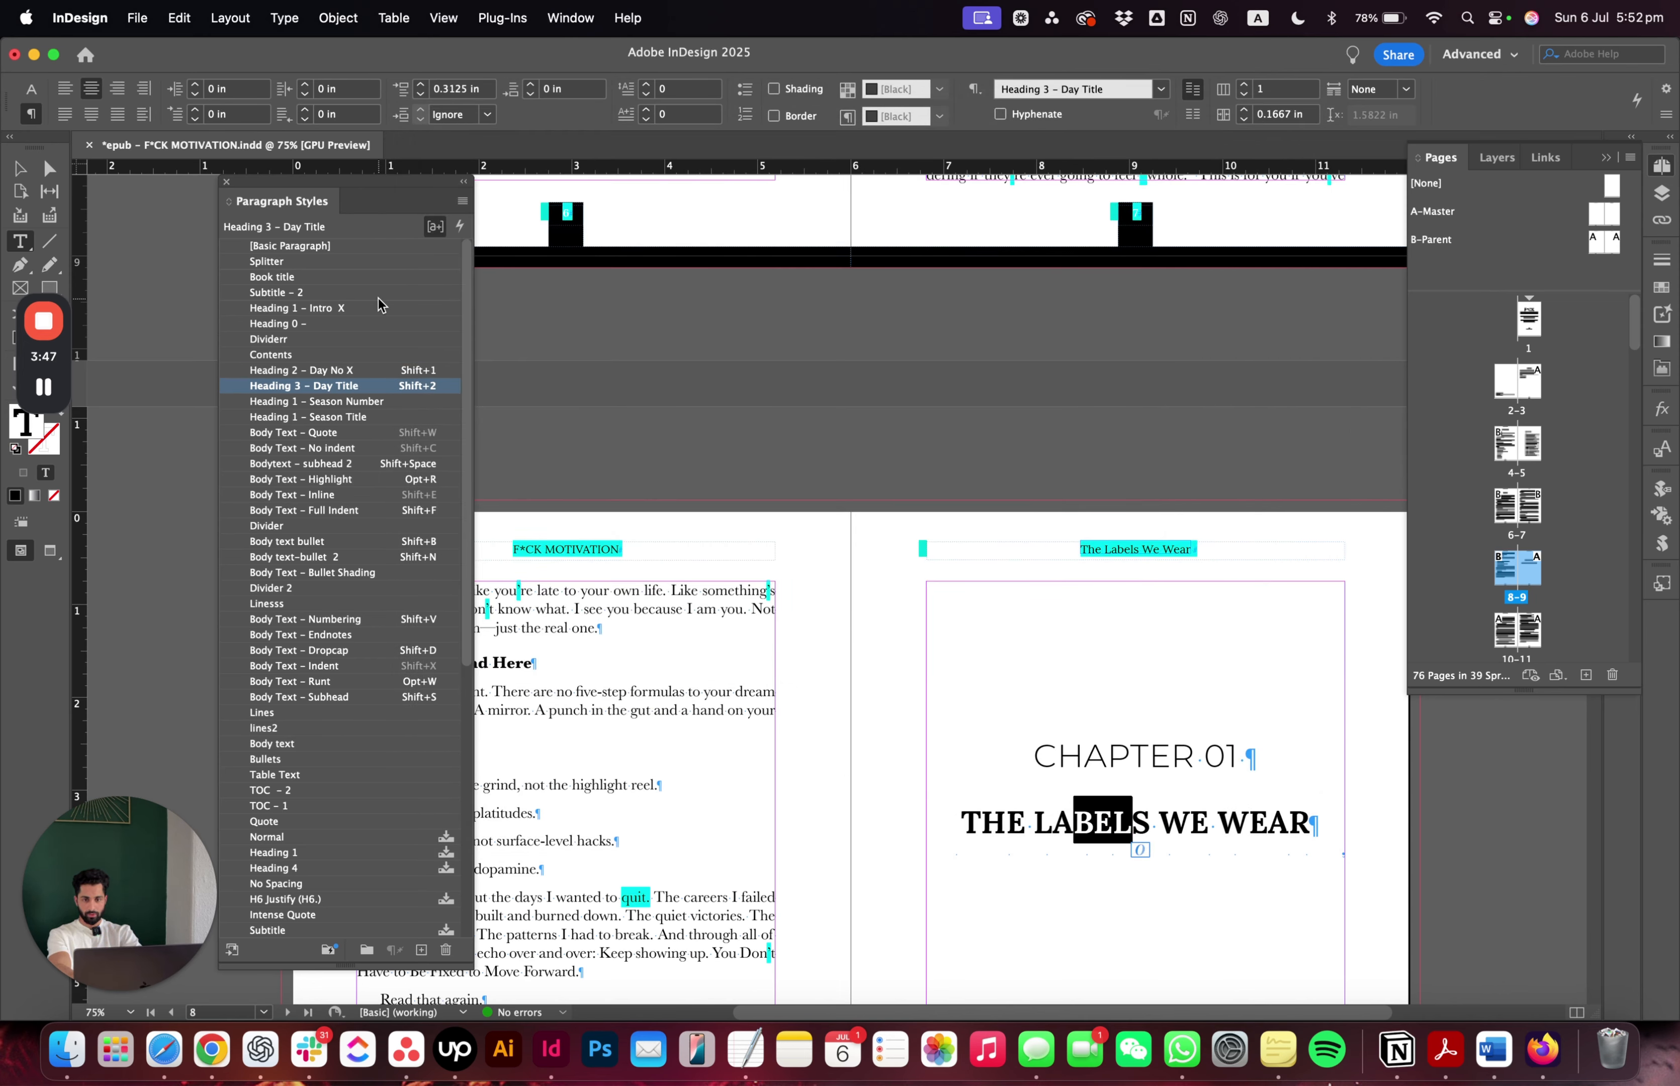
pyautogui.doubleClick(349, 386)
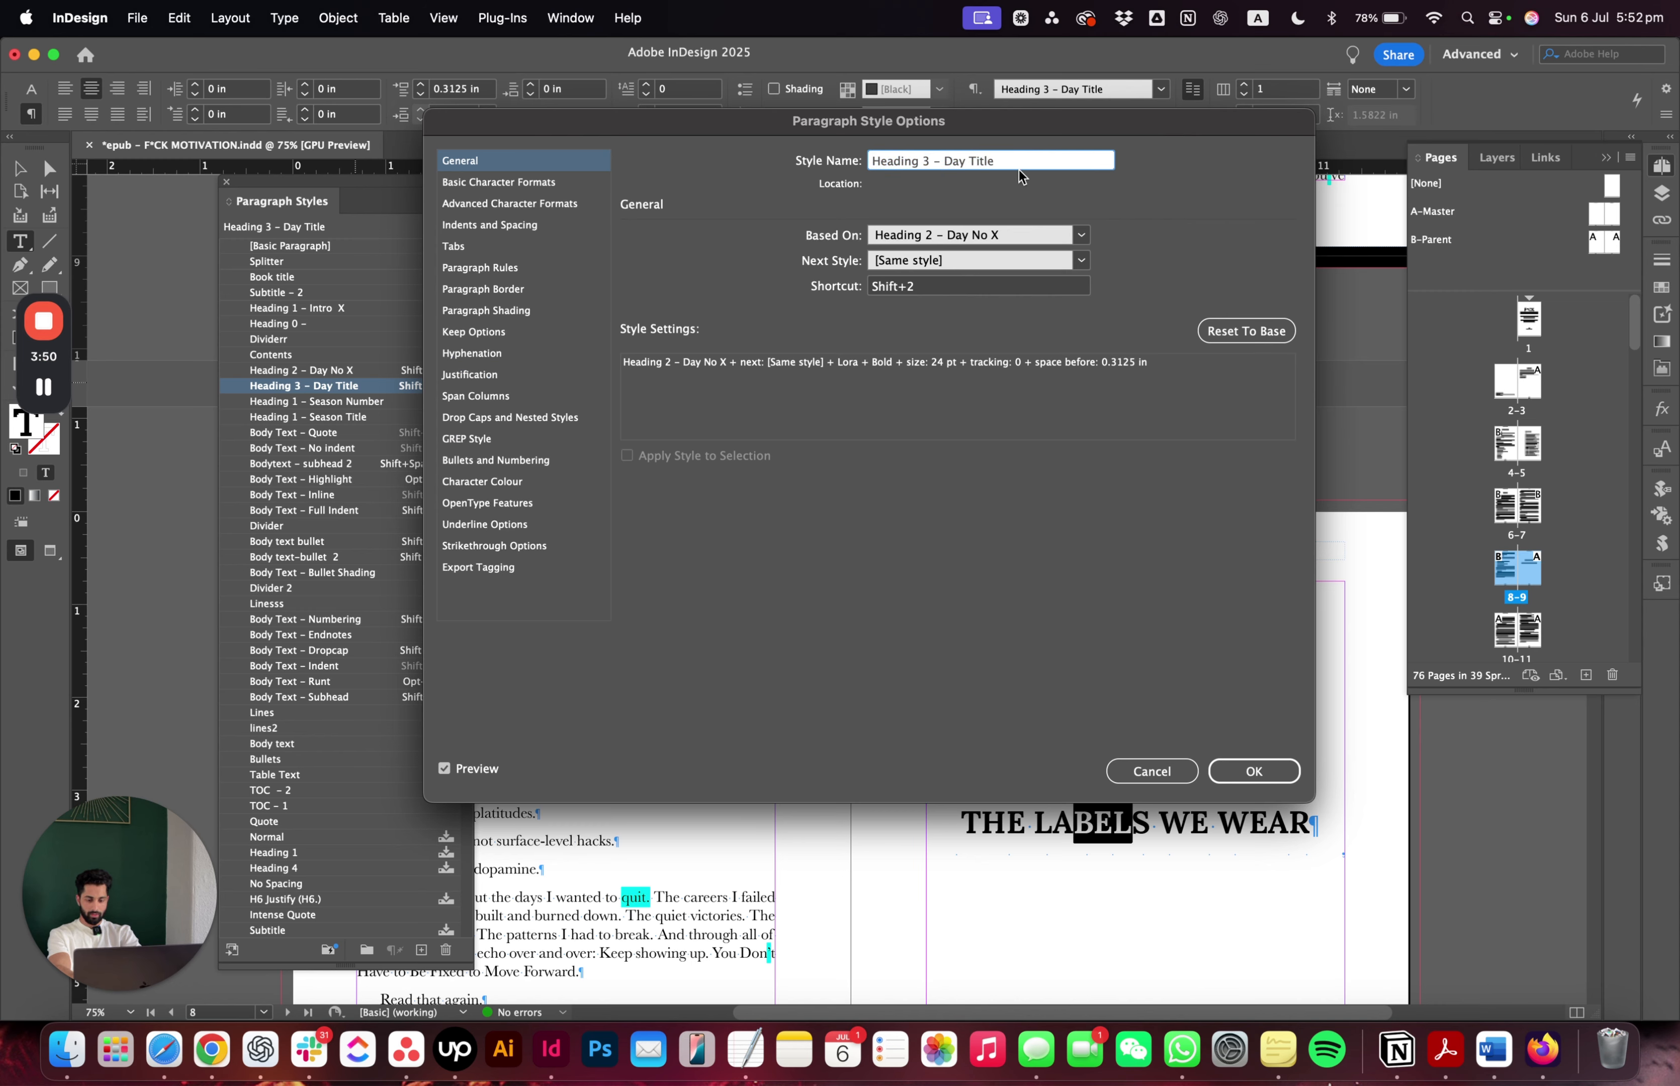
pyautogui.write('X')
pyautogui.press('Return')
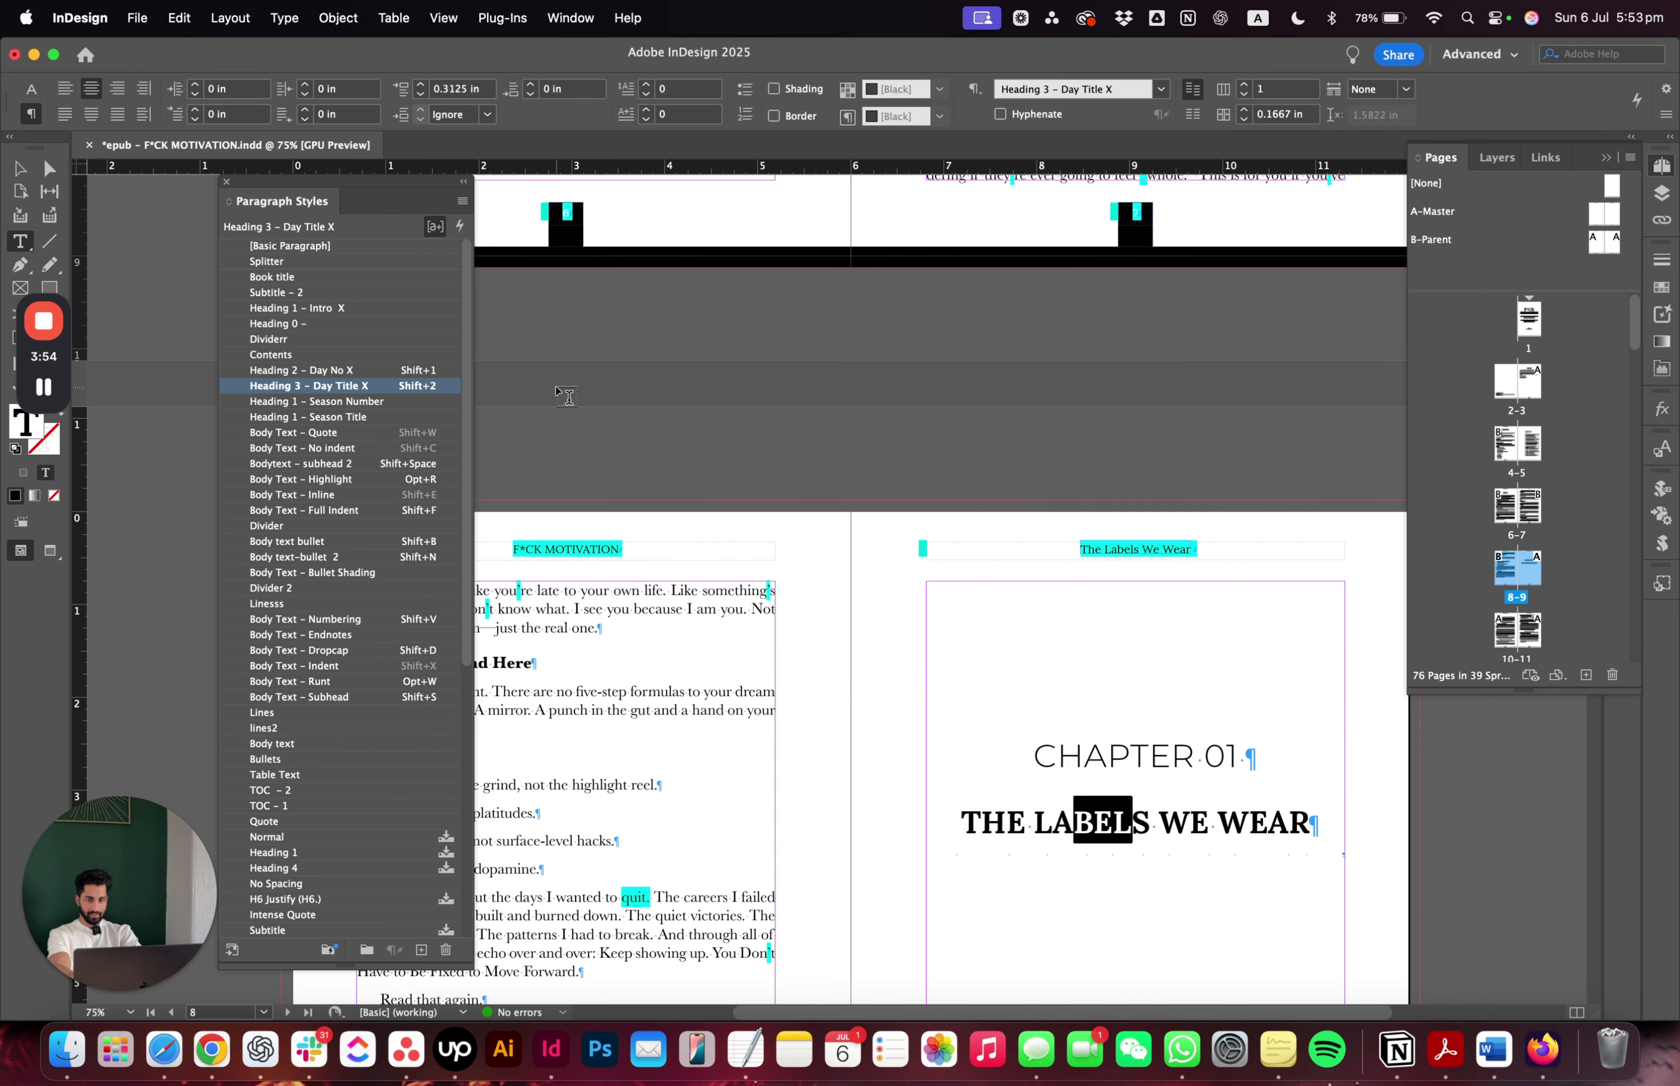
# - Remove the automatic chapter numbering and the border from the first chapter entry in the contents and redefine TOC – 11 to match
pyautogui.scroll(20, 794, 544)
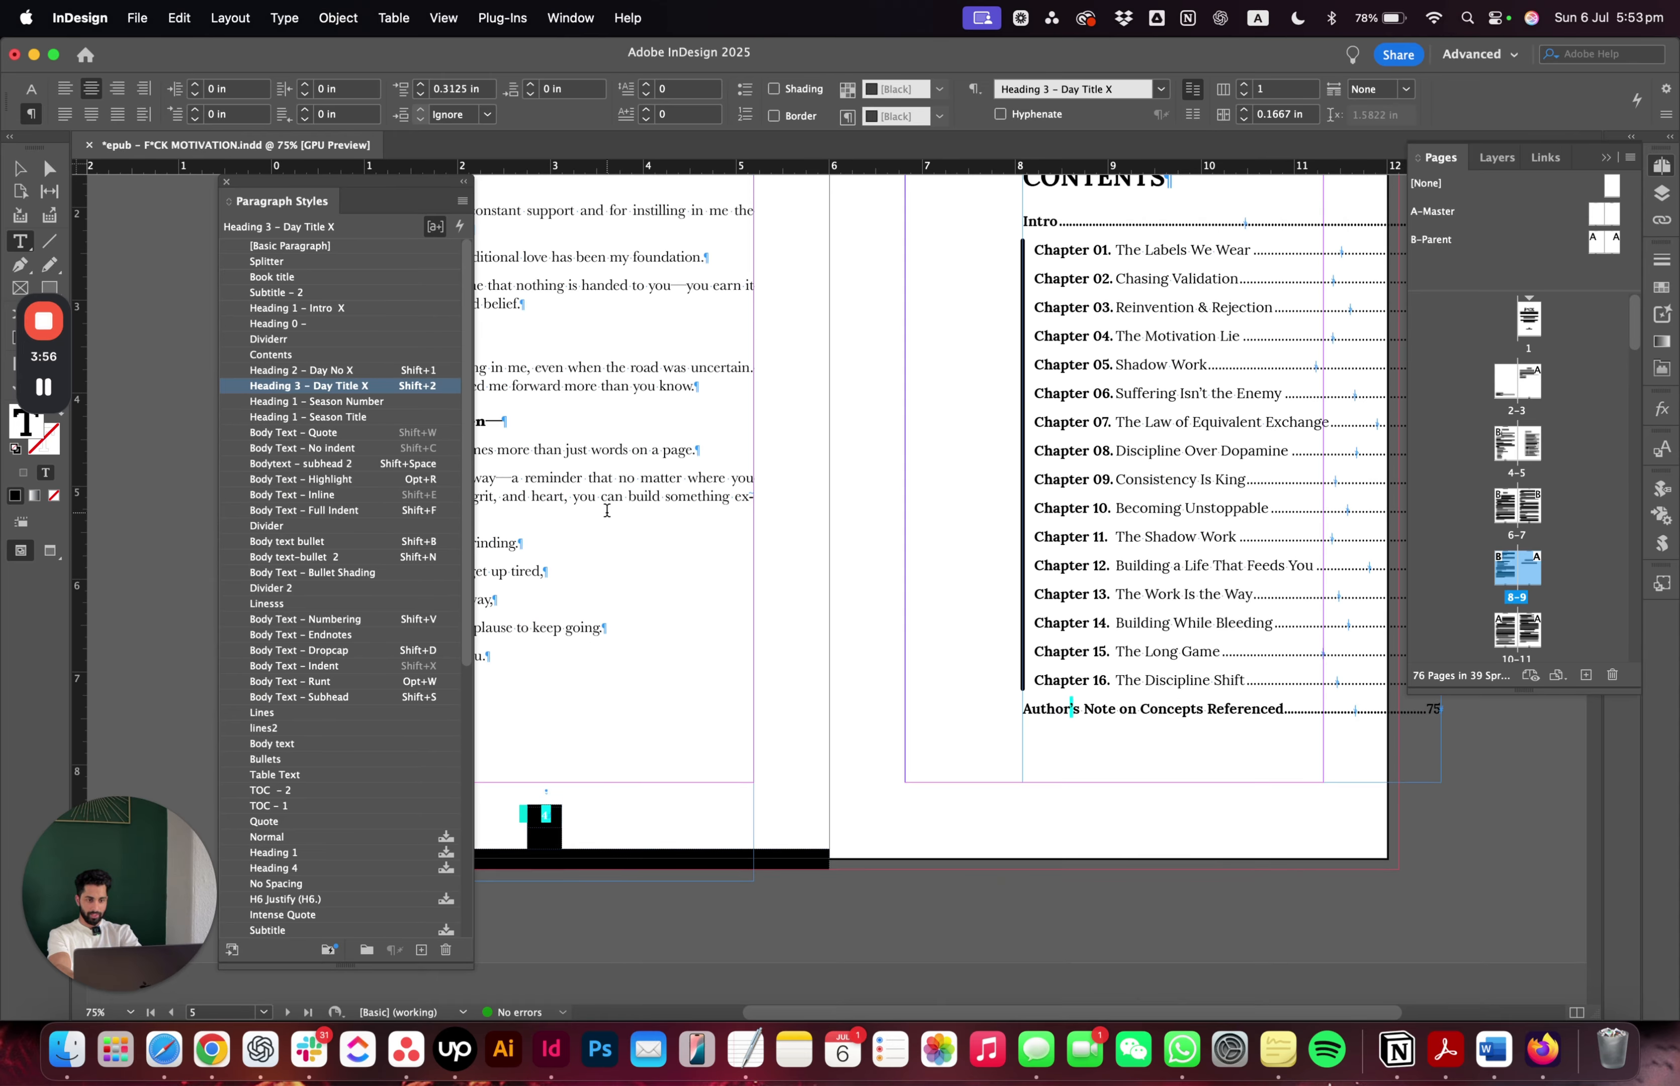
pyautogui.hscroll(3, 607, 509)
pyautogui.scroll(2, 1115, 506)
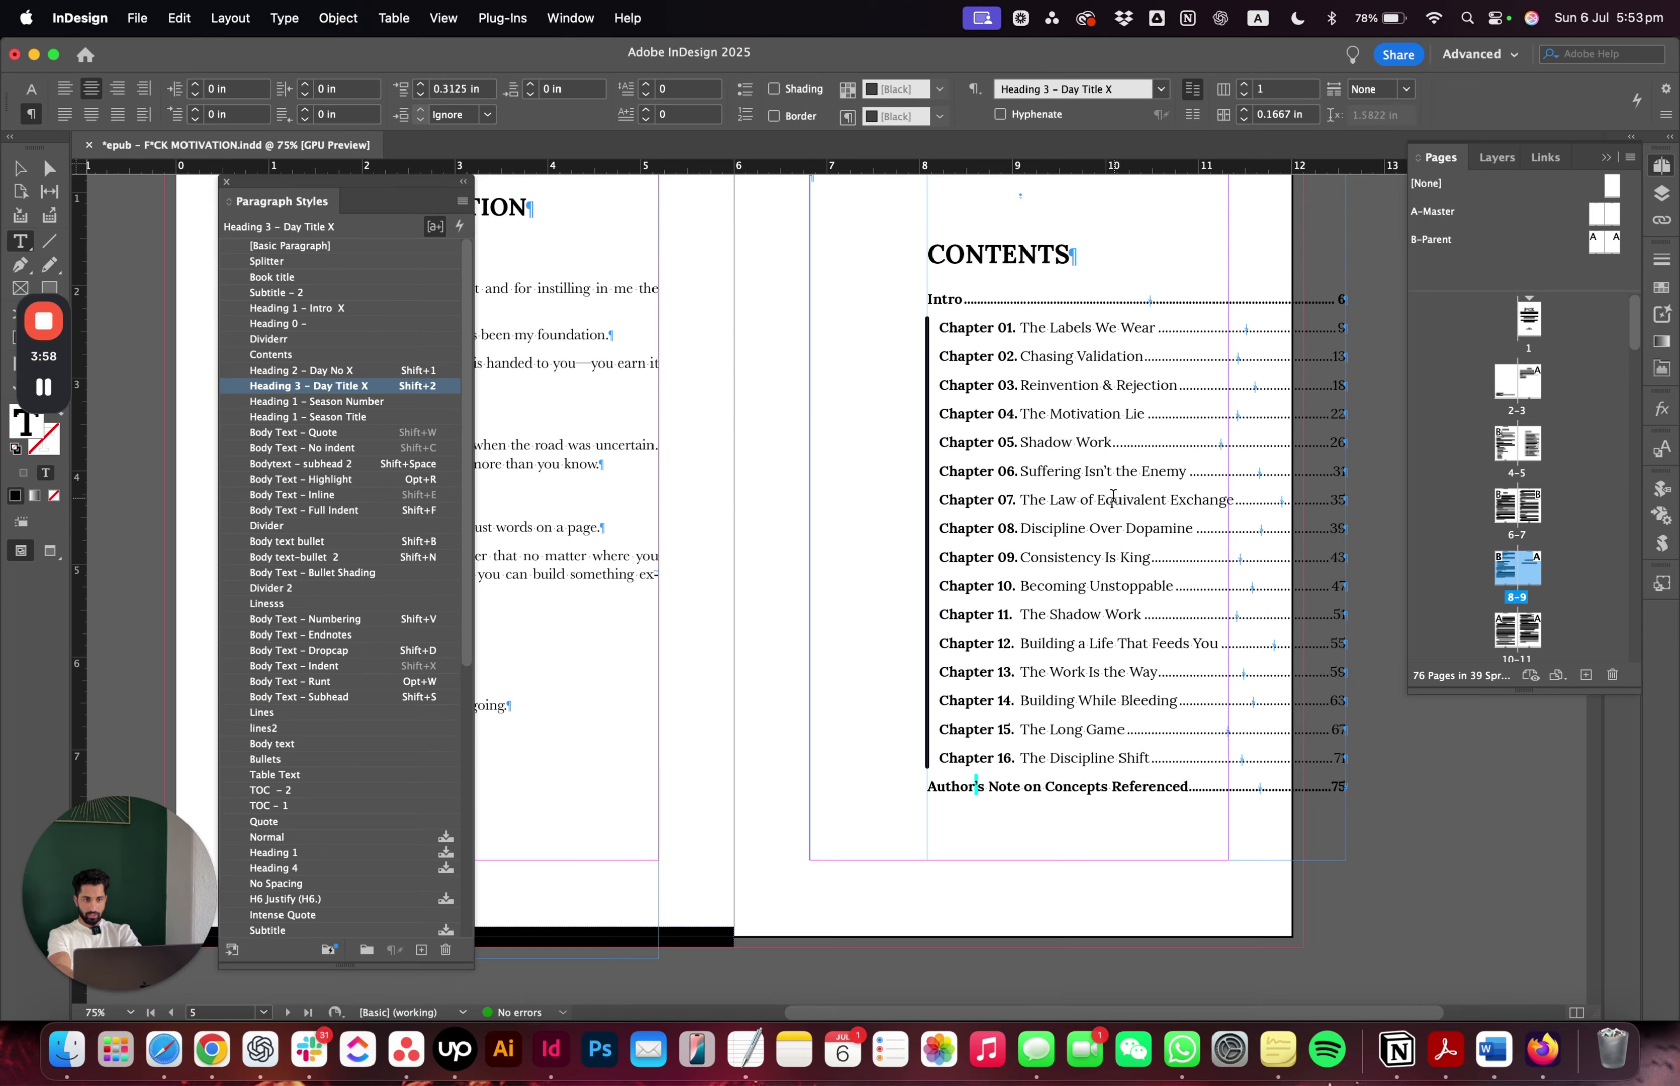
pyautogui.click(956, 413)
pyautogui.hscroll(2, 956, 413)
pyautogui.scroll(1, 957, 413)
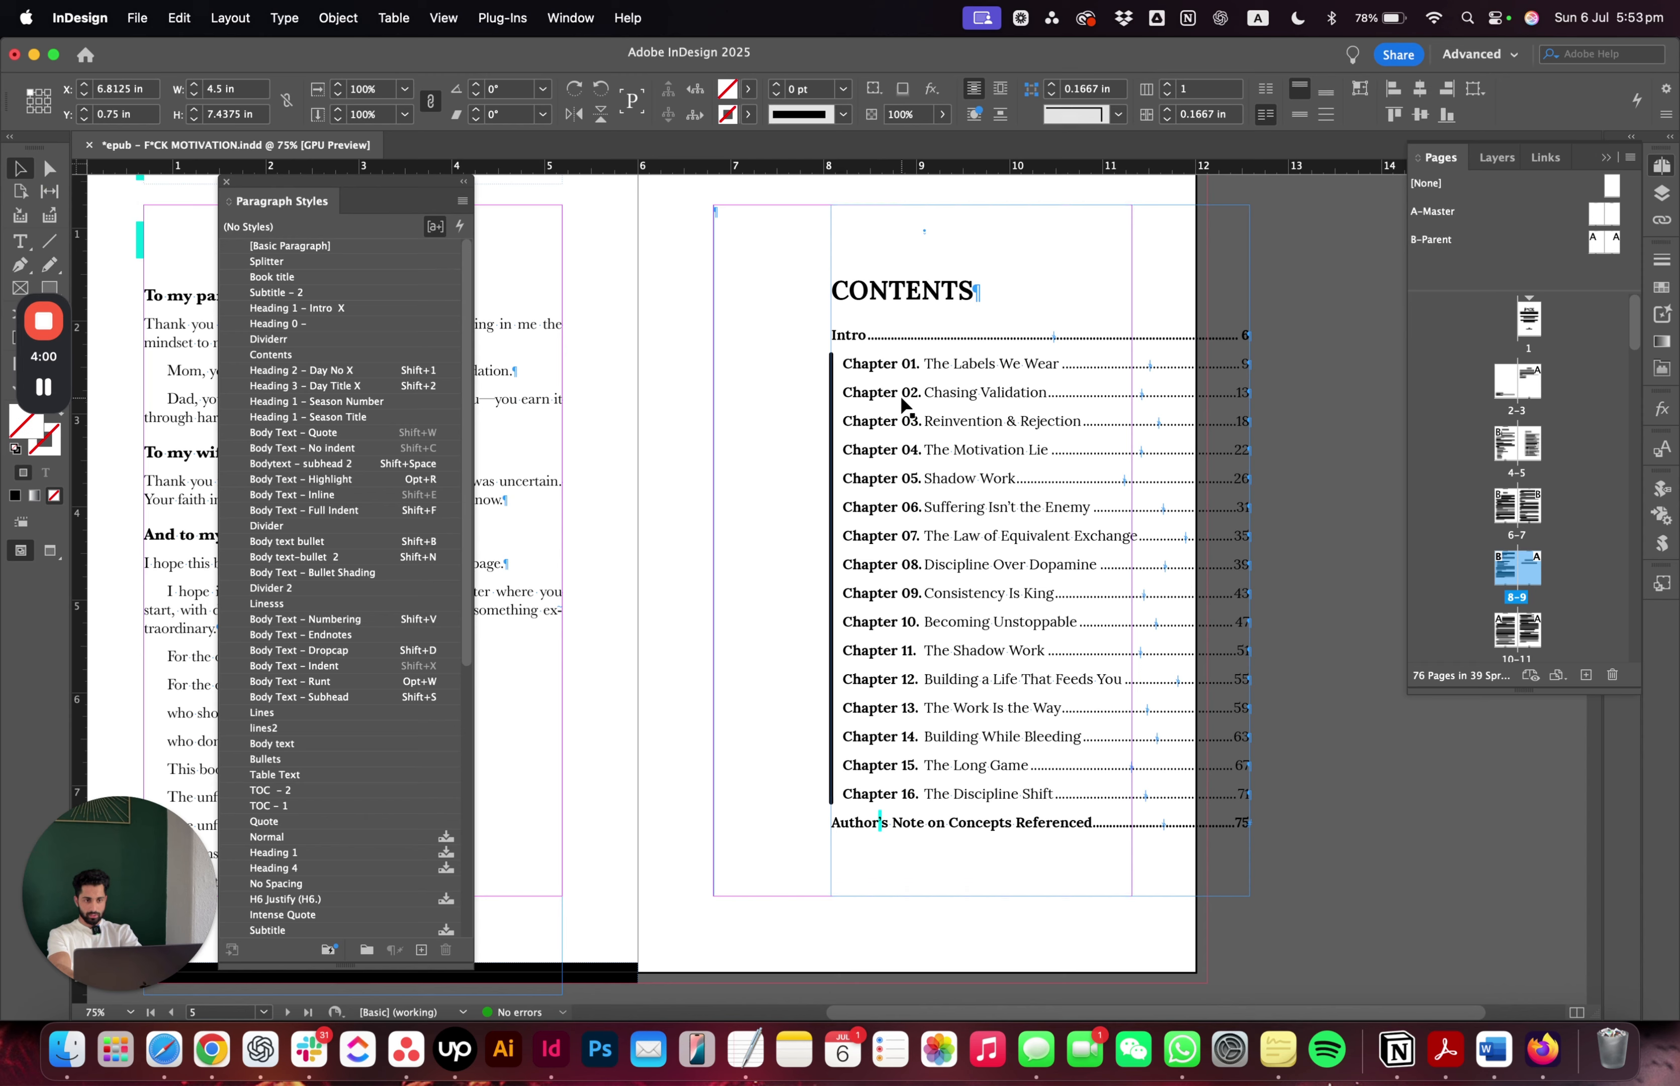
pyautogui.moveTo(940, 363); pyautogui.dragTo(1069, 358)
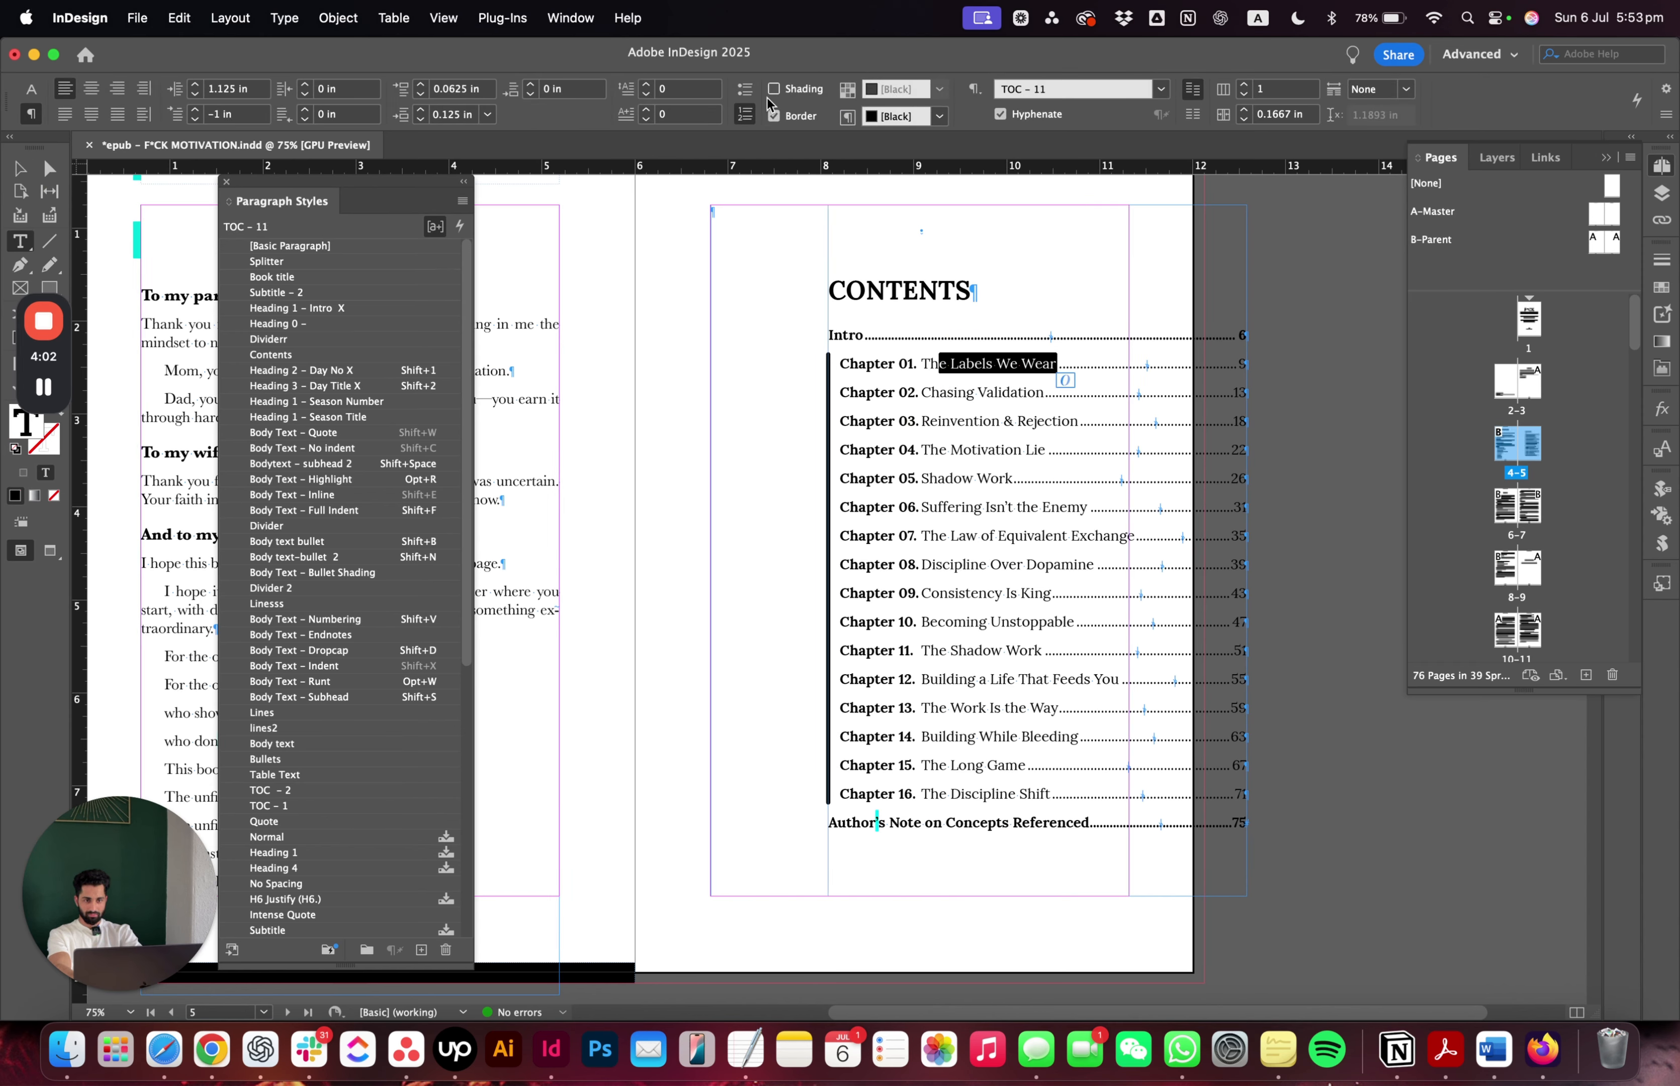
pyautogui.click(745, 115)
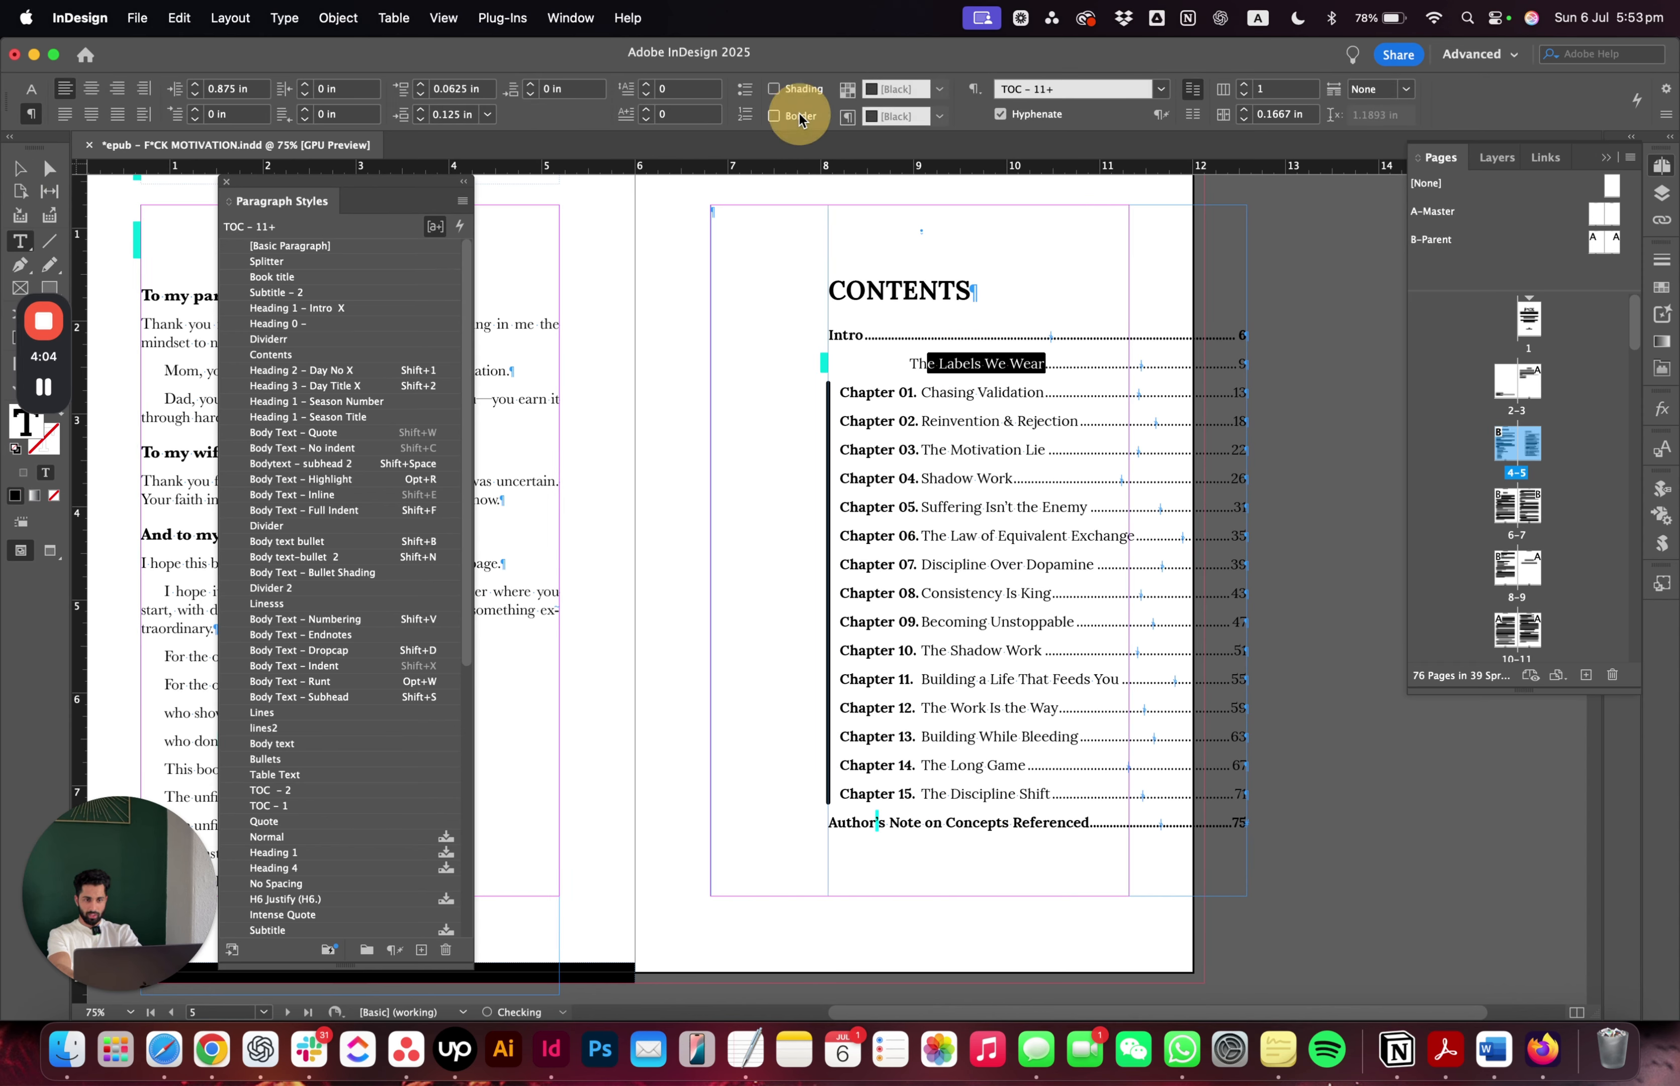
pyautogui.click(460, 200)
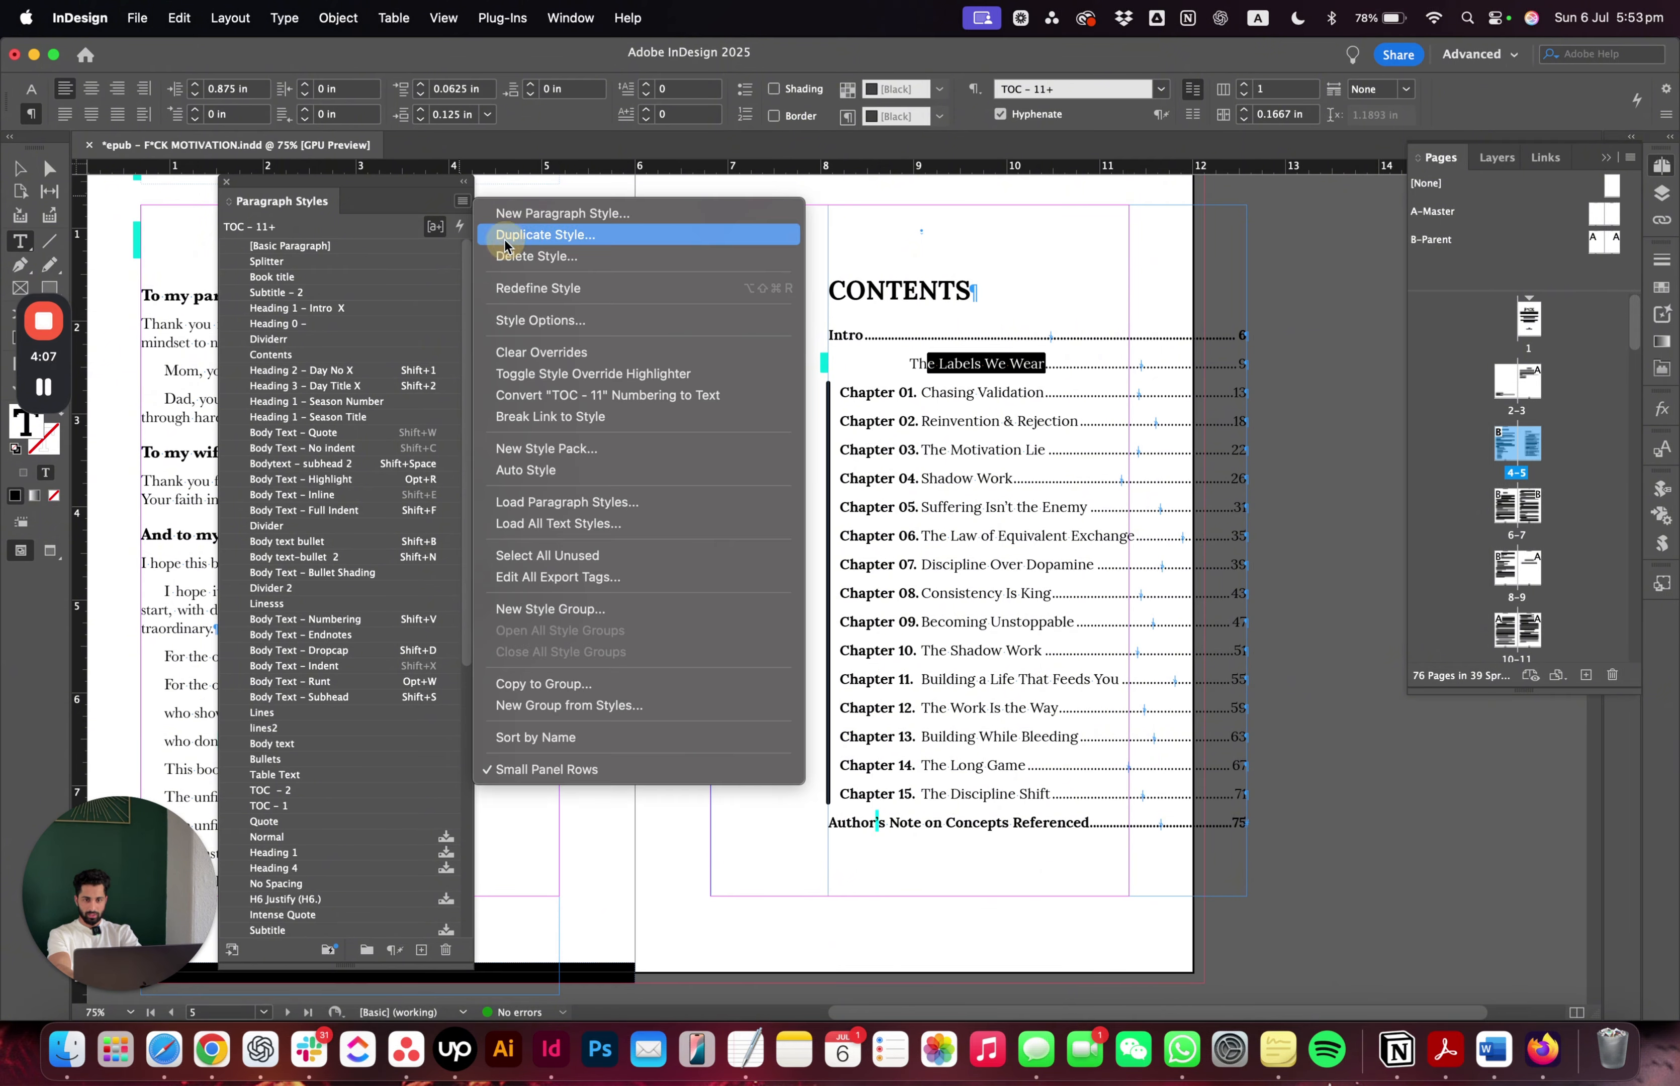
pyautogui.click(517, 283)
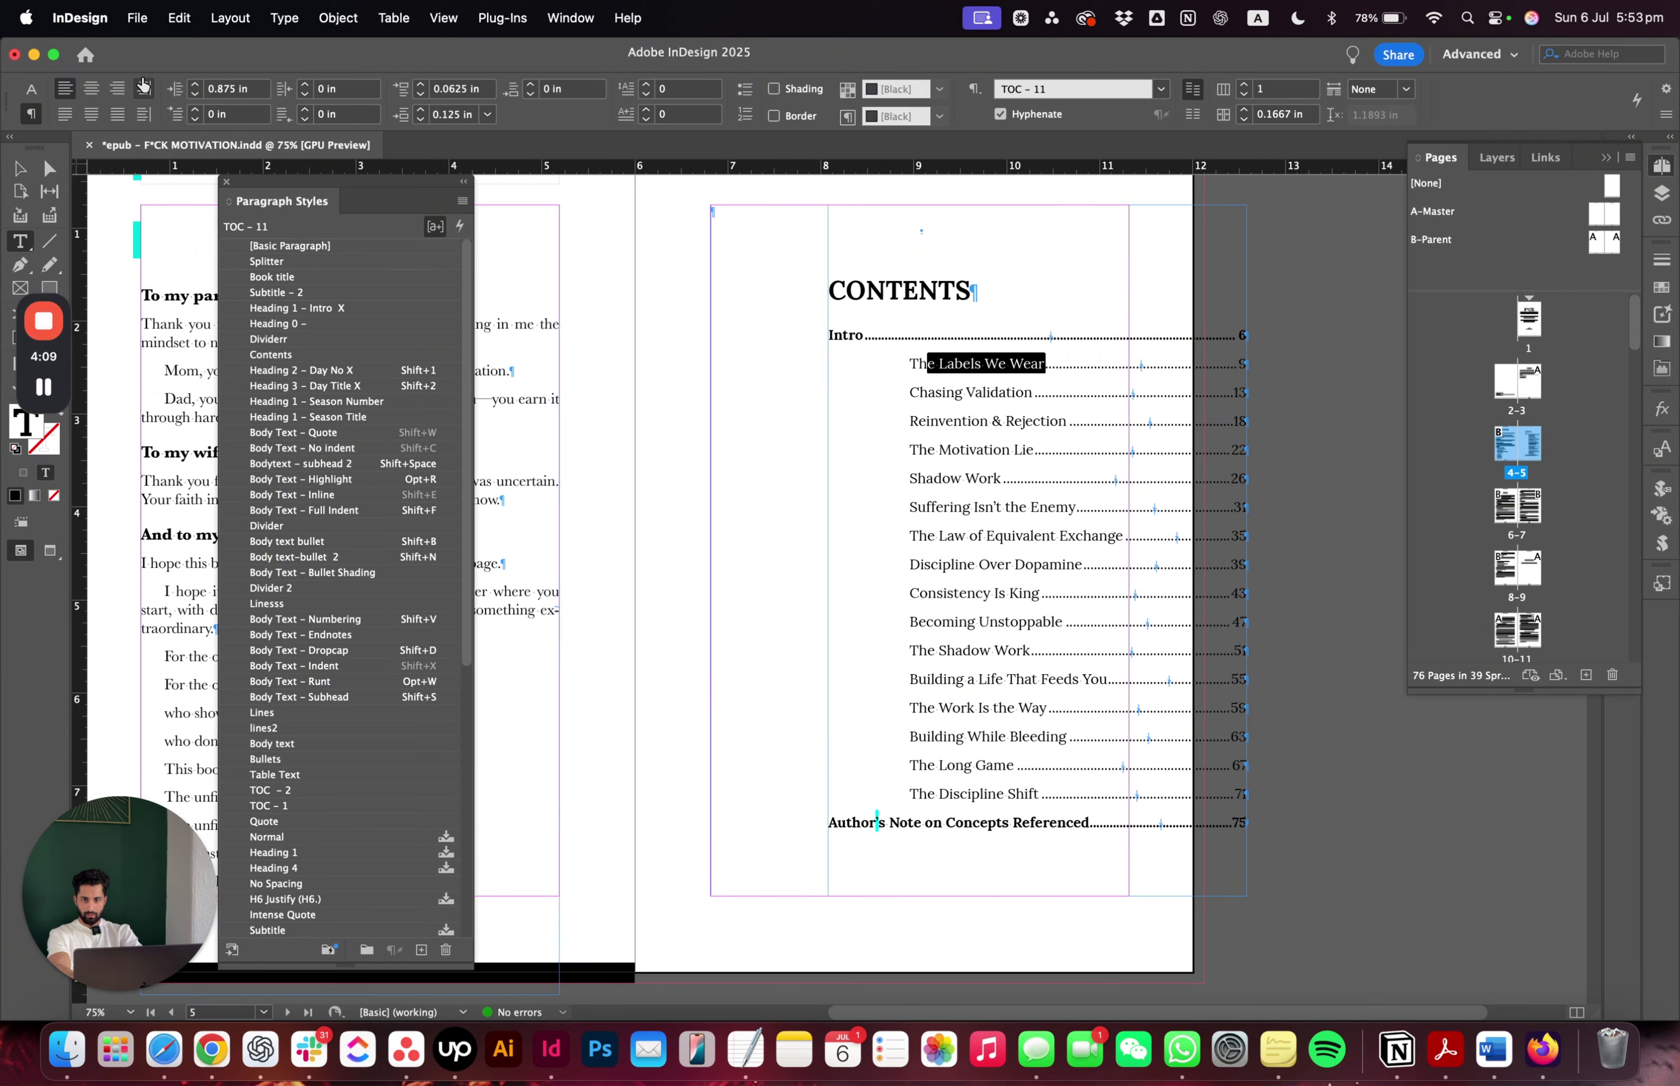
# - Set the left indent of the contents chapter entry to 0 in and redefine the TOC – 11 style
pyautogui.click(195, 94)
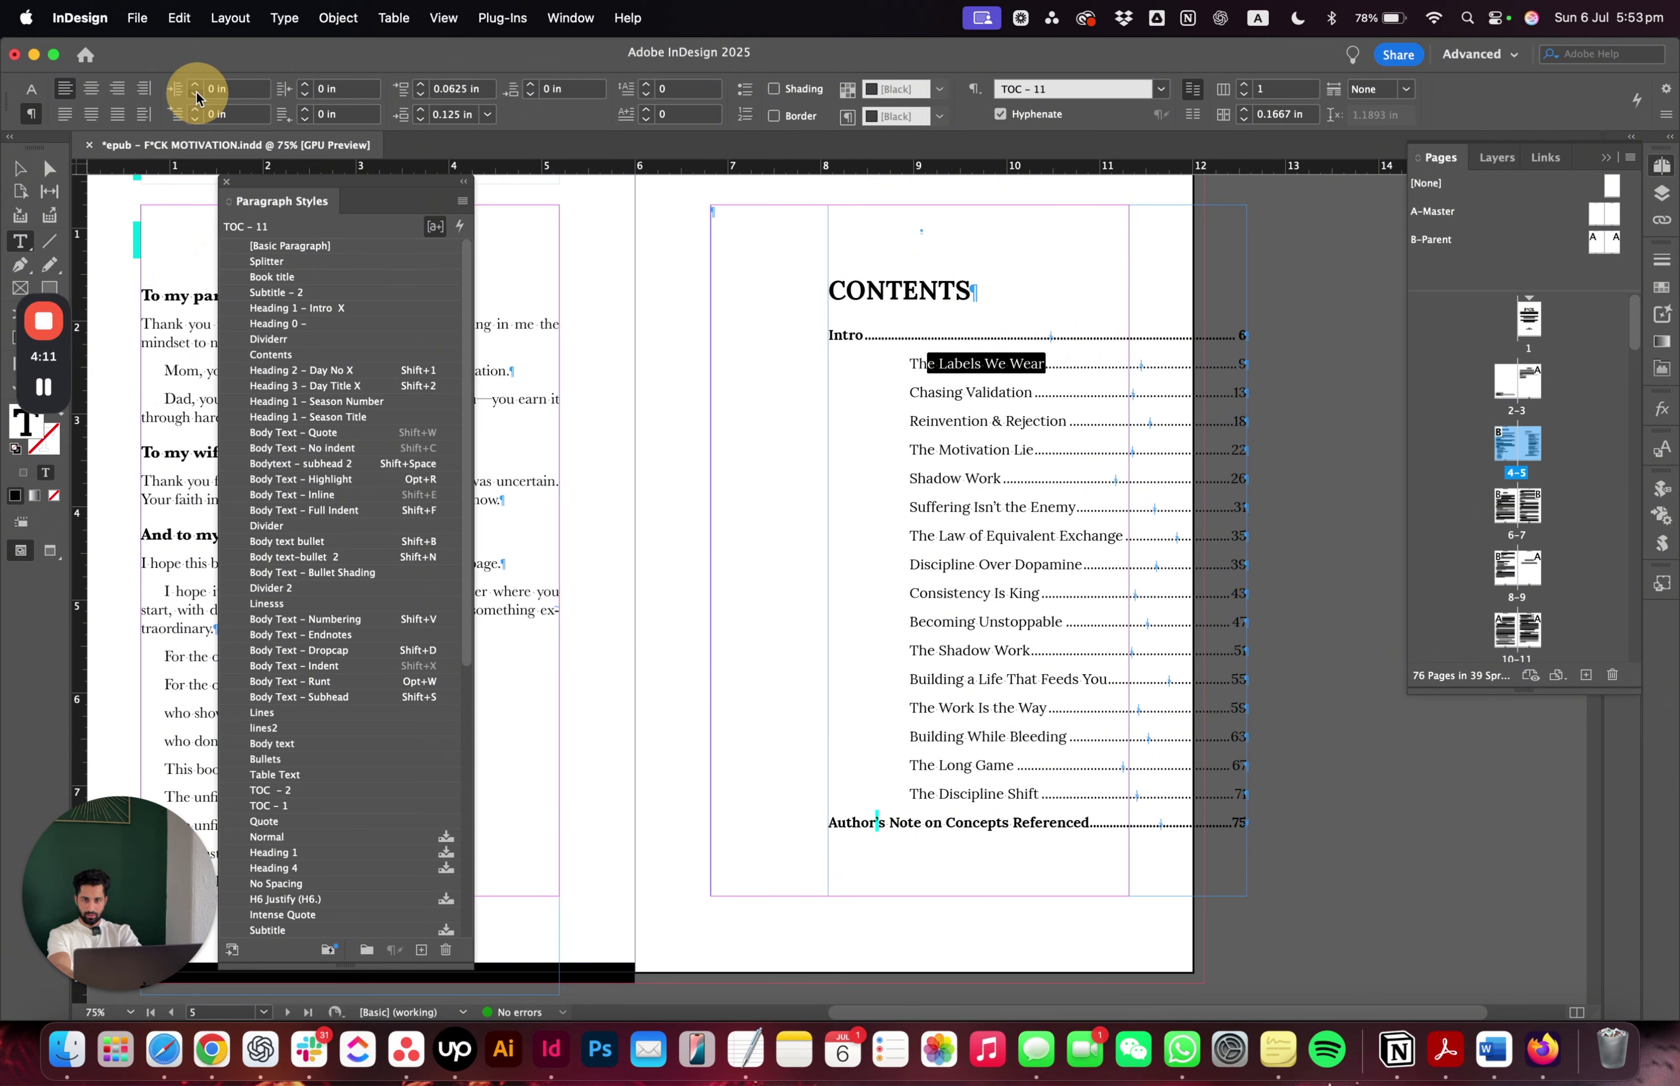
pyautogui.click(196, 94)
pyautogui.click(453, 203)
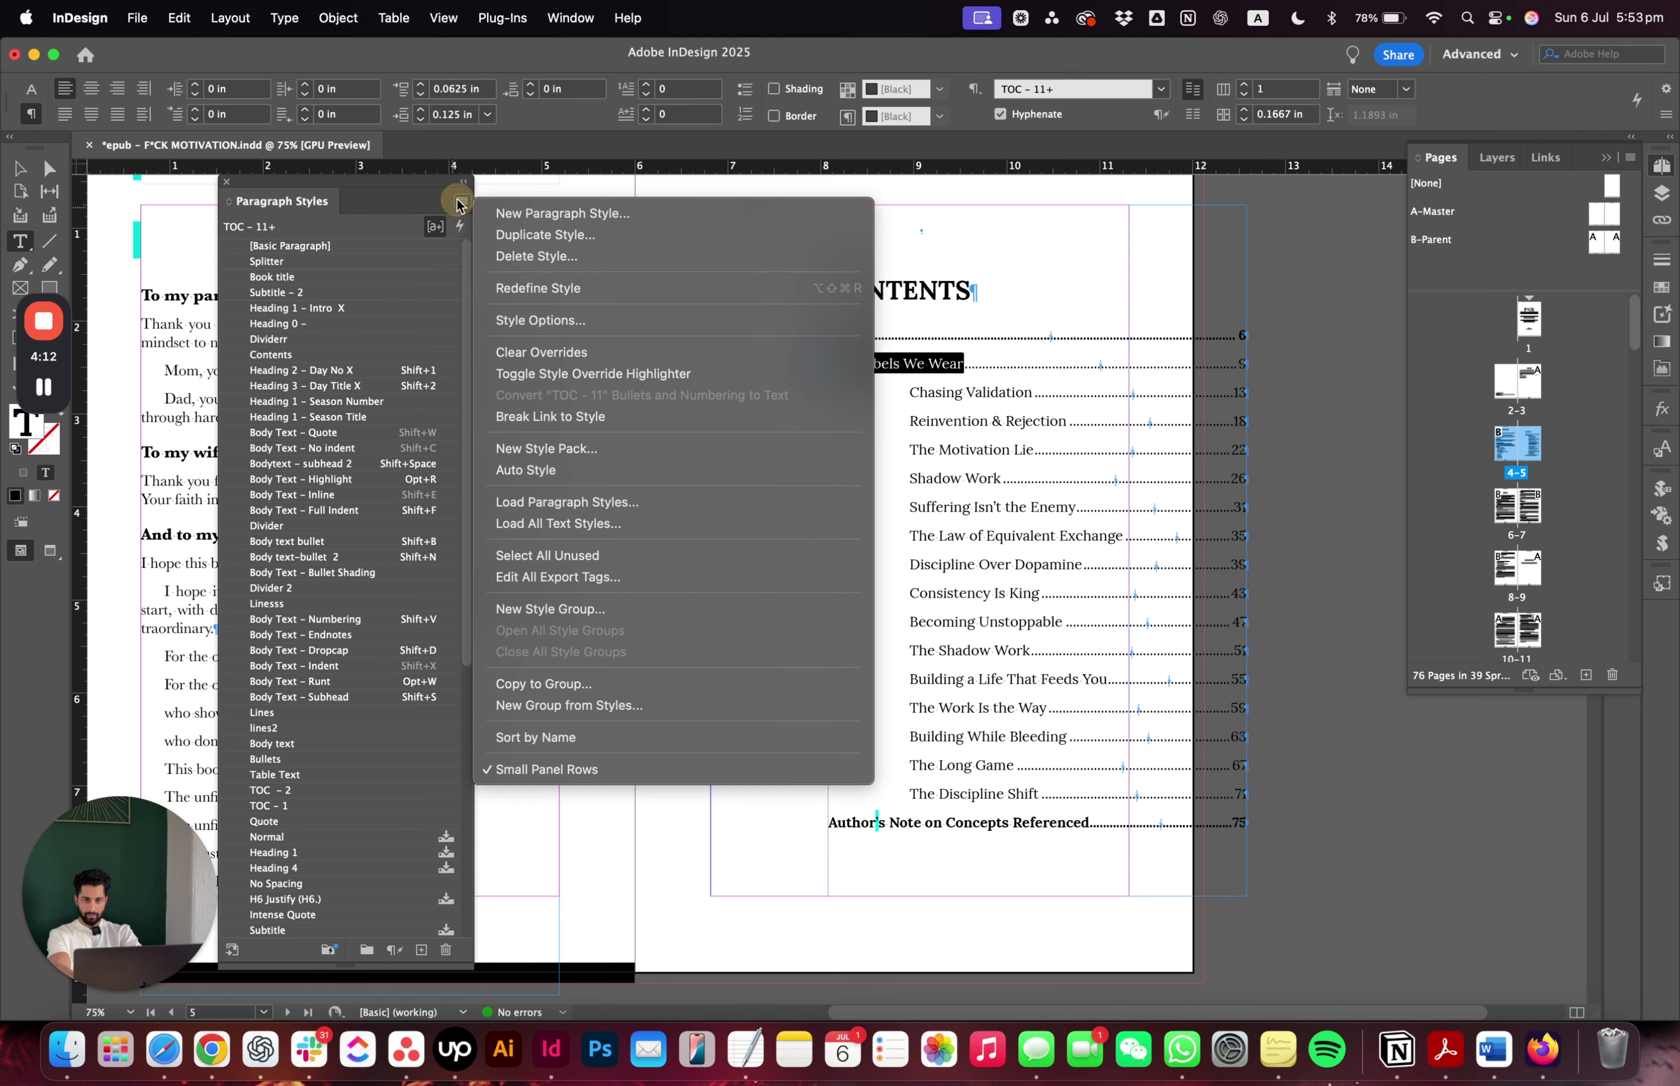
pyautogui.click(523, 282)
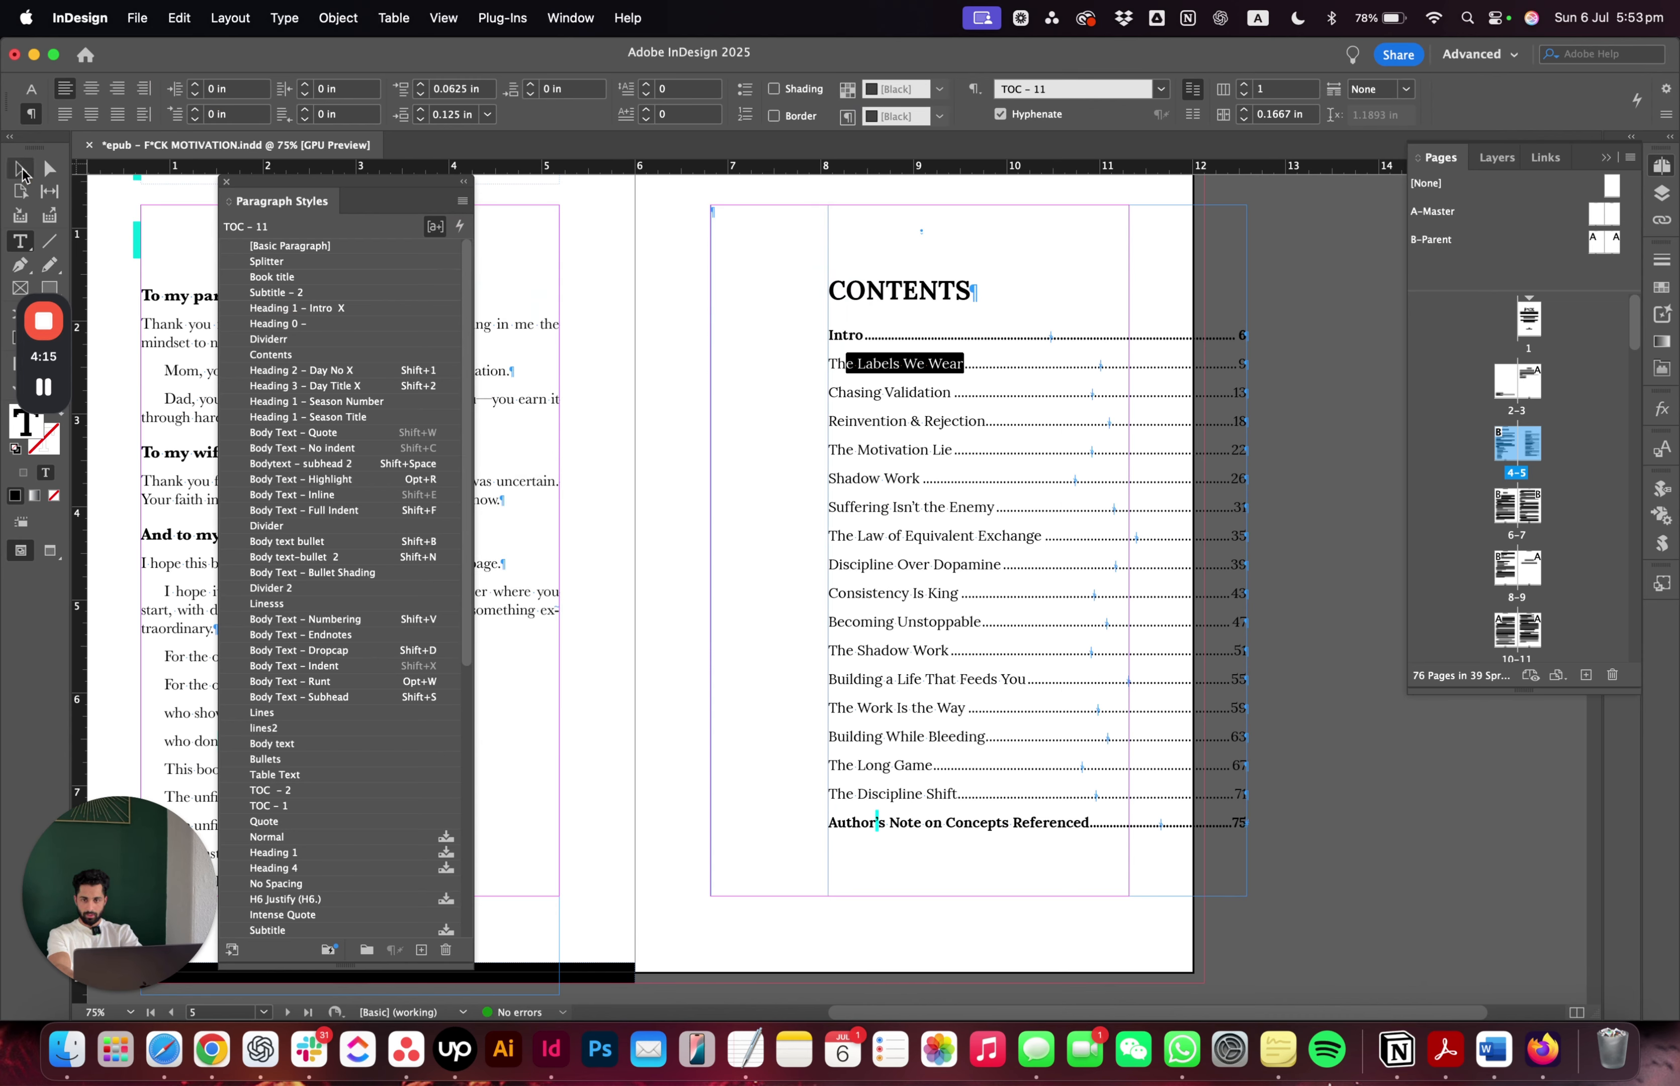
# - Open the table of contents settings for the CONTENTS frame and set Heading 1 – Intro X to No Page Number
pyautogui.click(20, 168)
pyautogui.click(1177, 344)
pyautogui.click(230, 18)
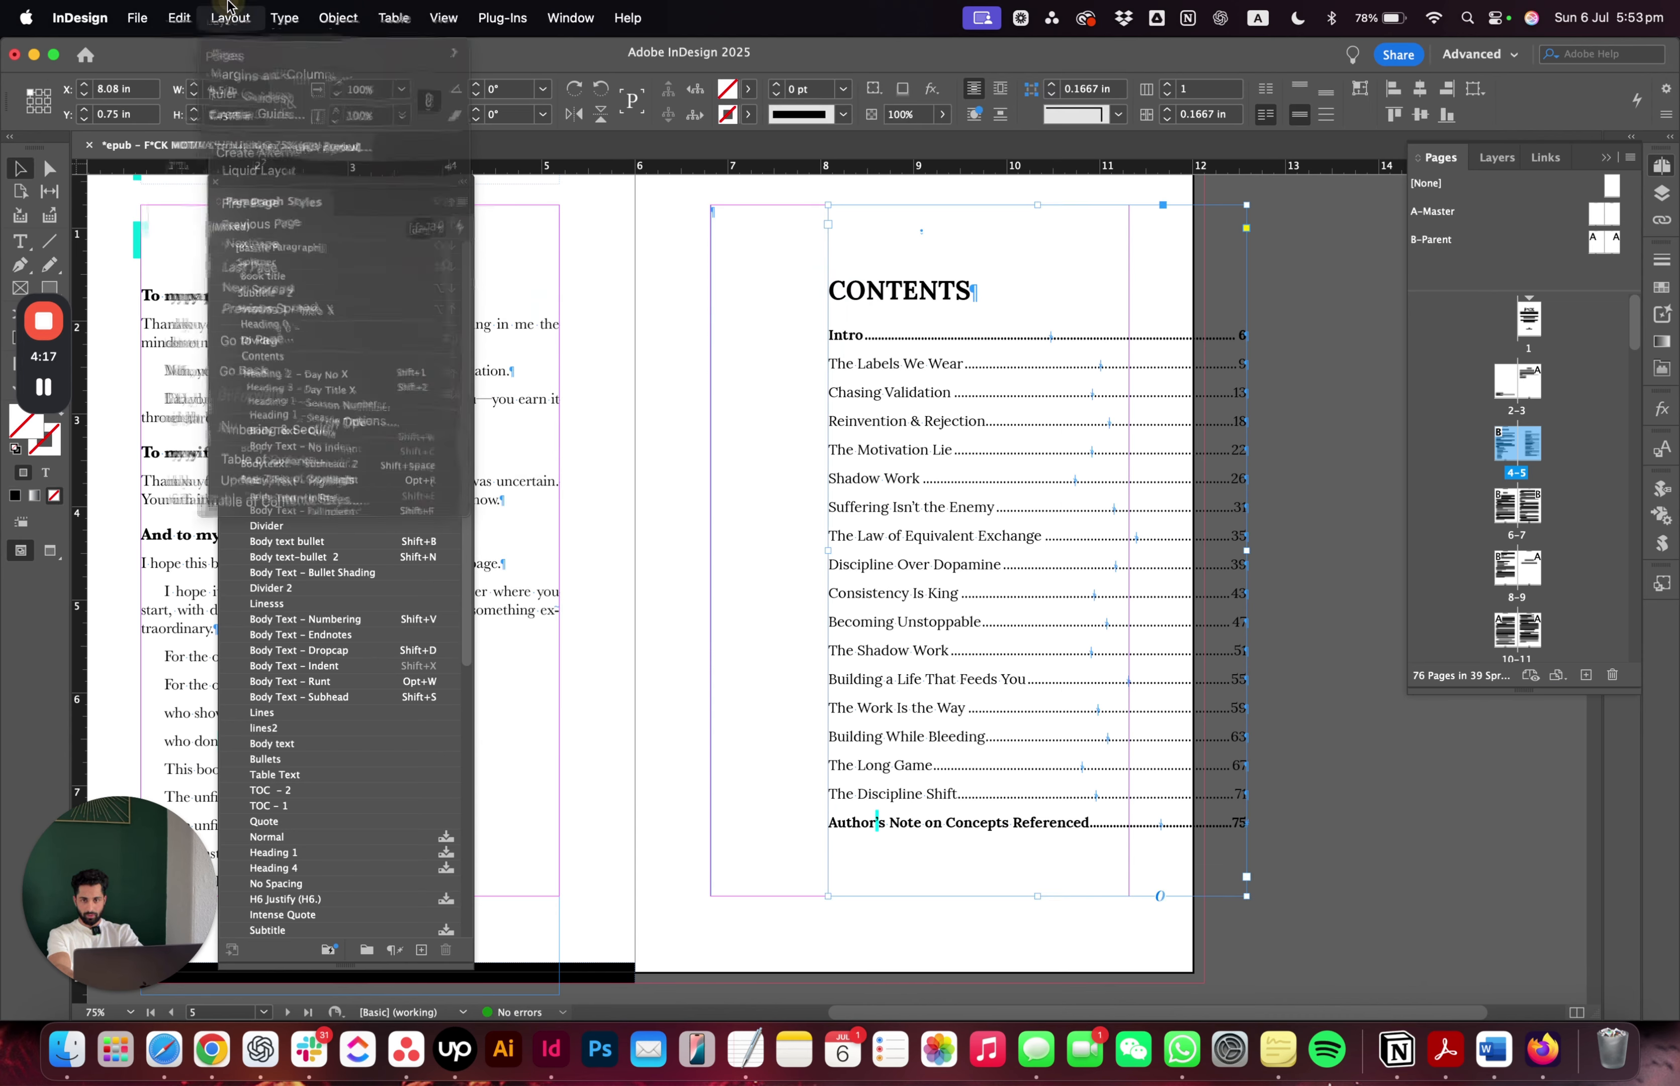
pyautogui.click(287, 461)
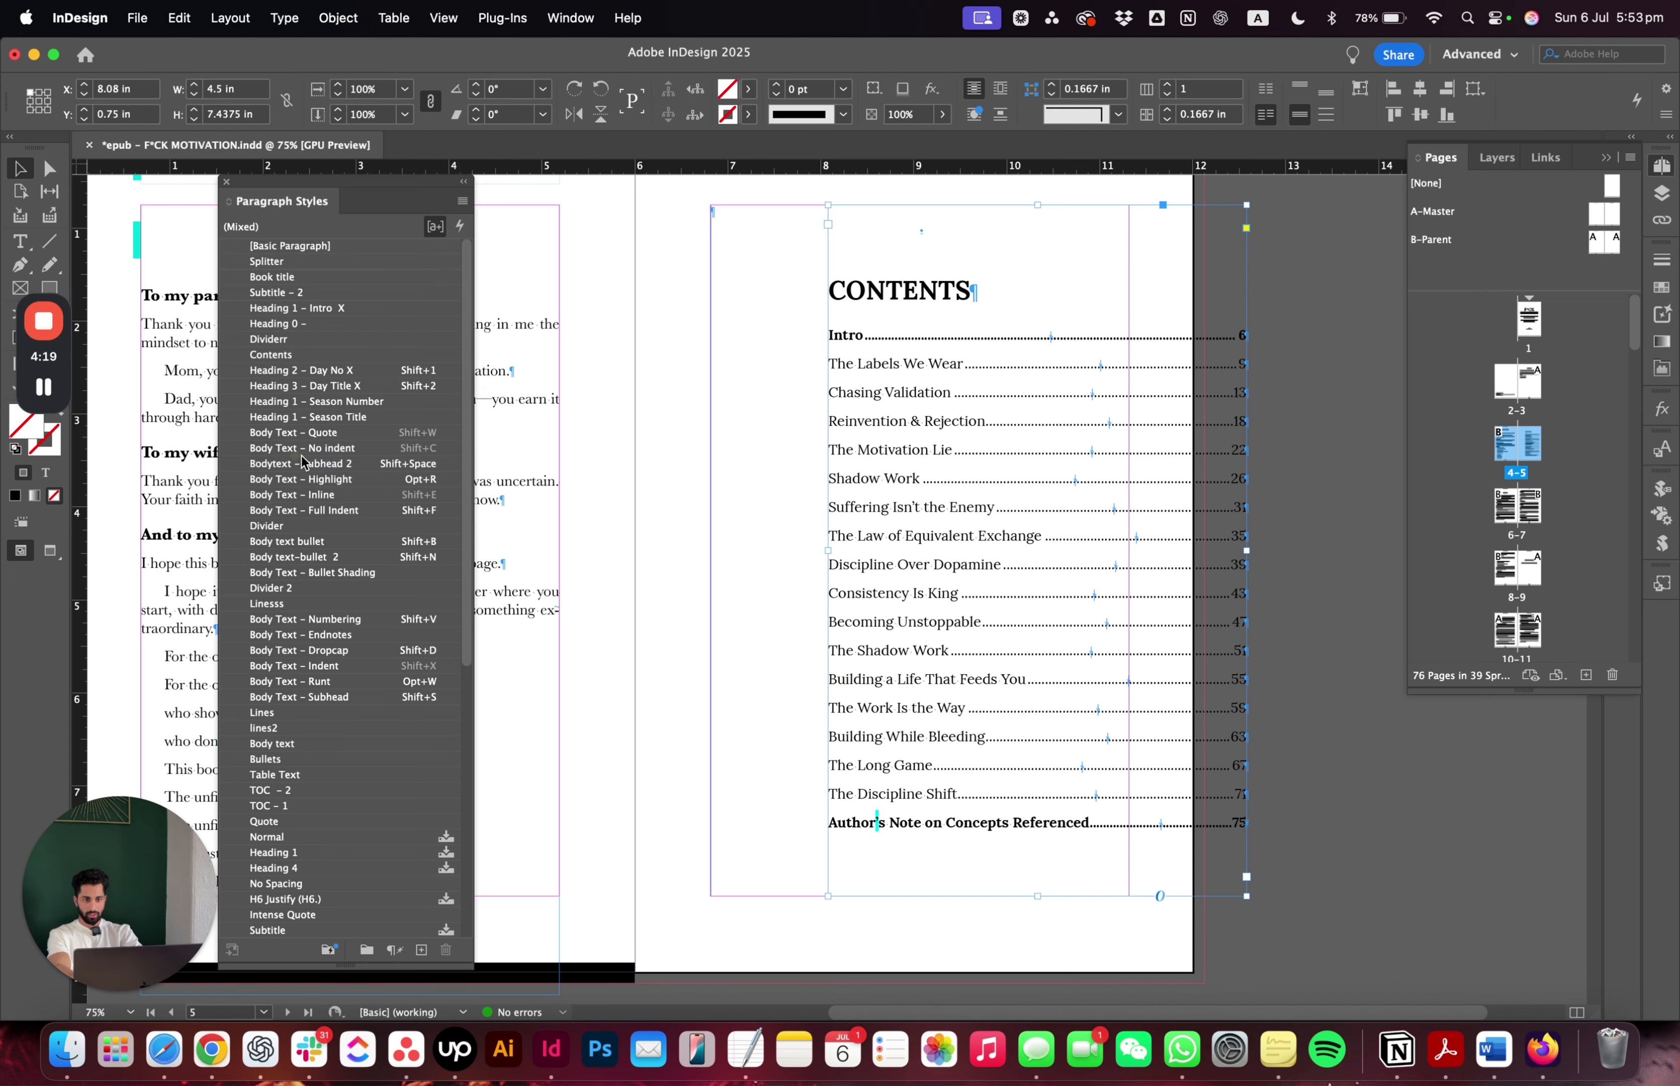
pyautogui.moveTo(692, 356); pyautogui.dragTo(694, 326)
pyautogui.click(755, 496)
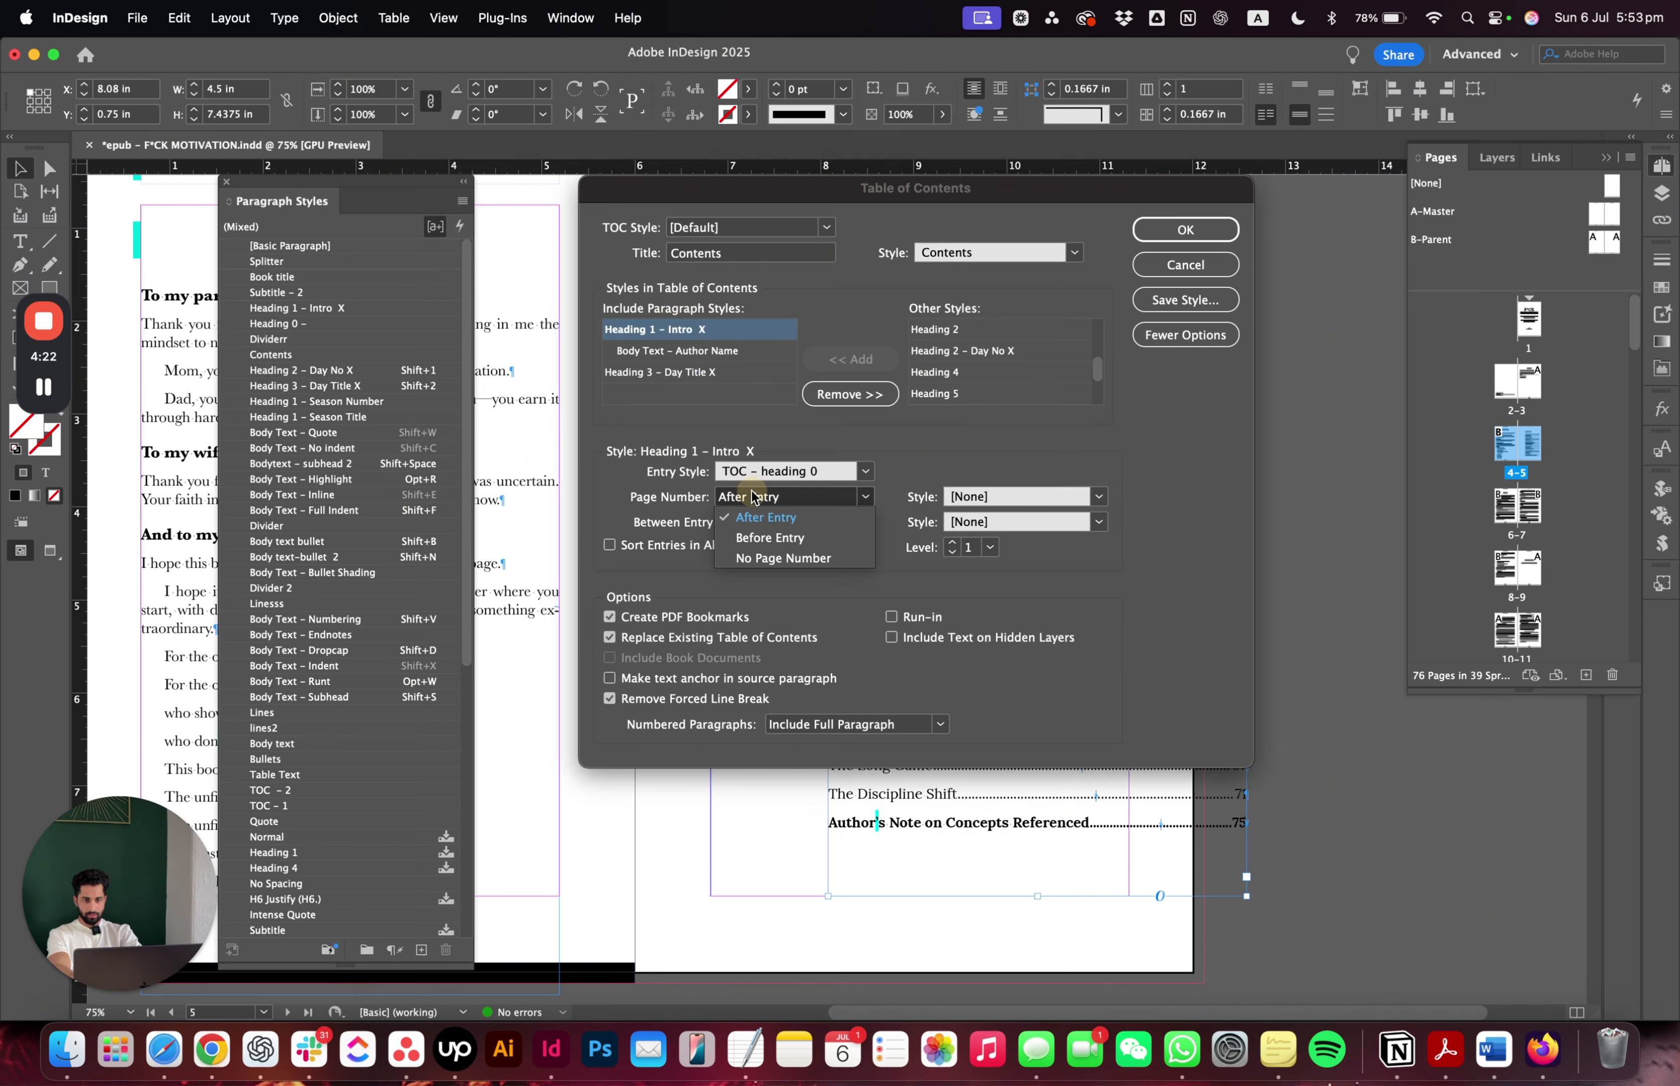
pyautogui.click(762, 561)
# - Move Heading 3 – Day Title X above Body Text – Author Name in the included styles and set it to No Page Number
pyautogui.moveTo(680, 372)
pyautogui.mouseDown()
pyautogui.moveTo(691, 326)
pyautogui.moveTo(695, 348)
pyautogui.mouseUp()
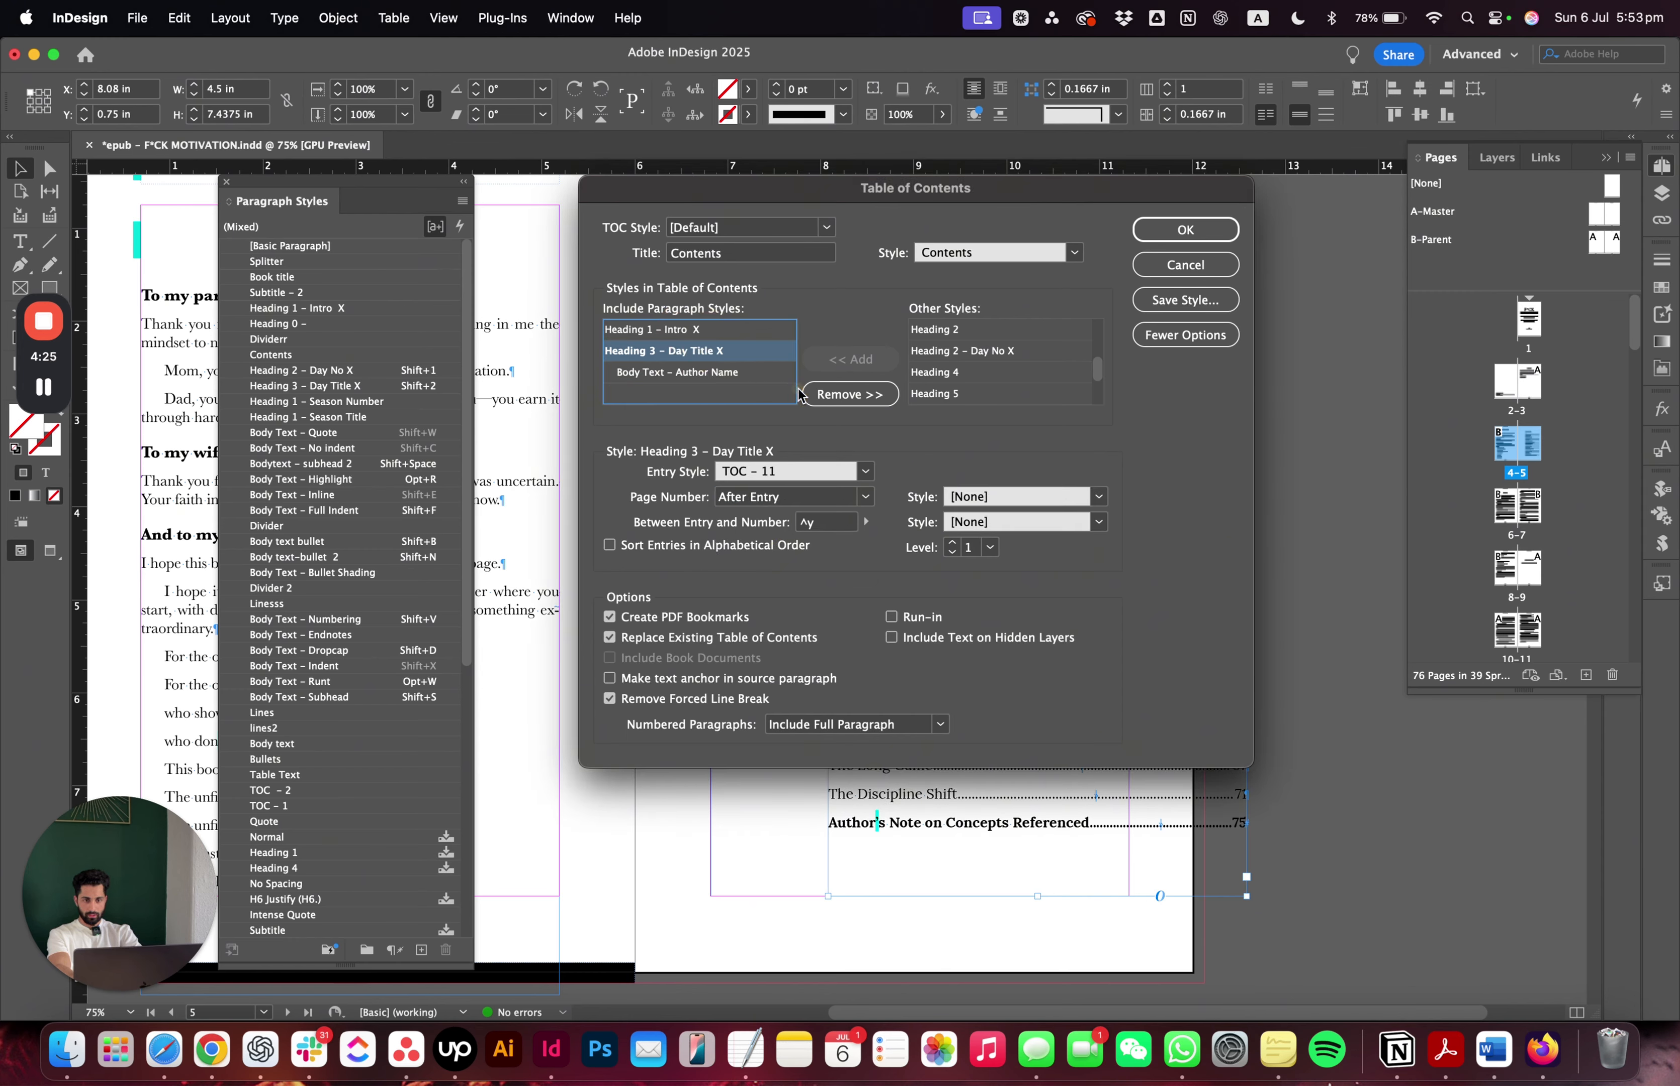
pyautogui.click(777, 501)
pyautogui.click(777, 558)
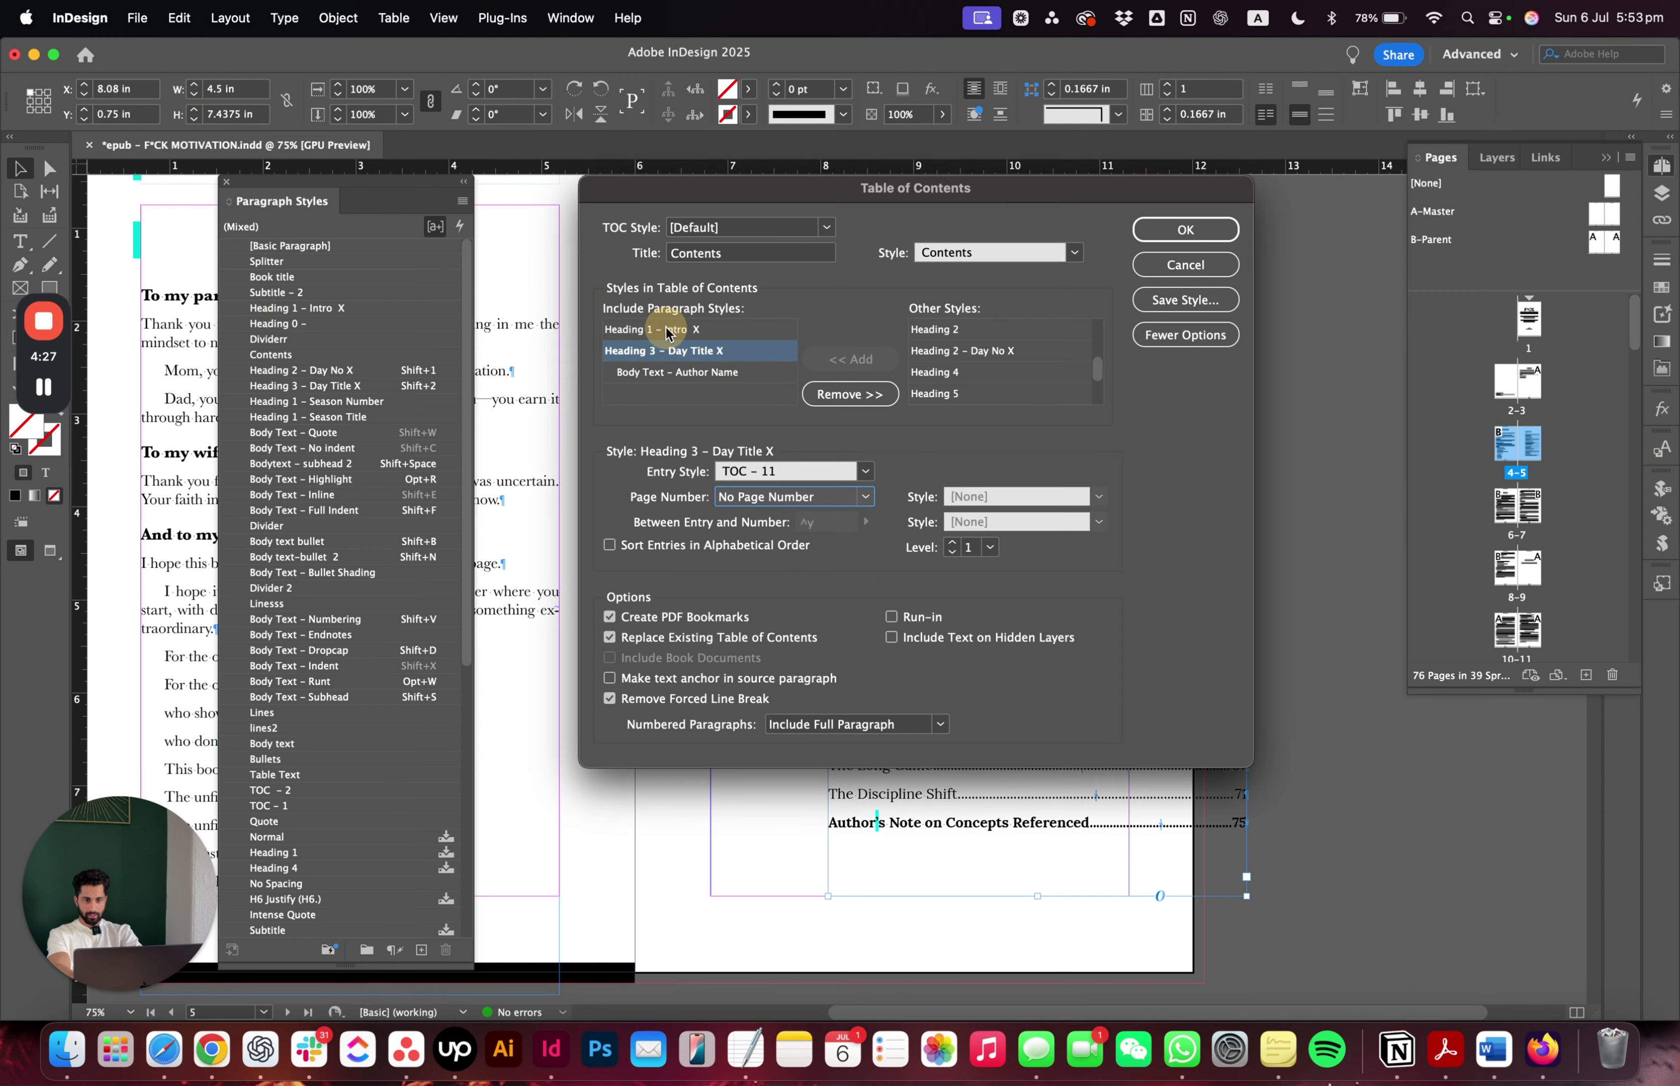
pyautogui.click(667, 328)
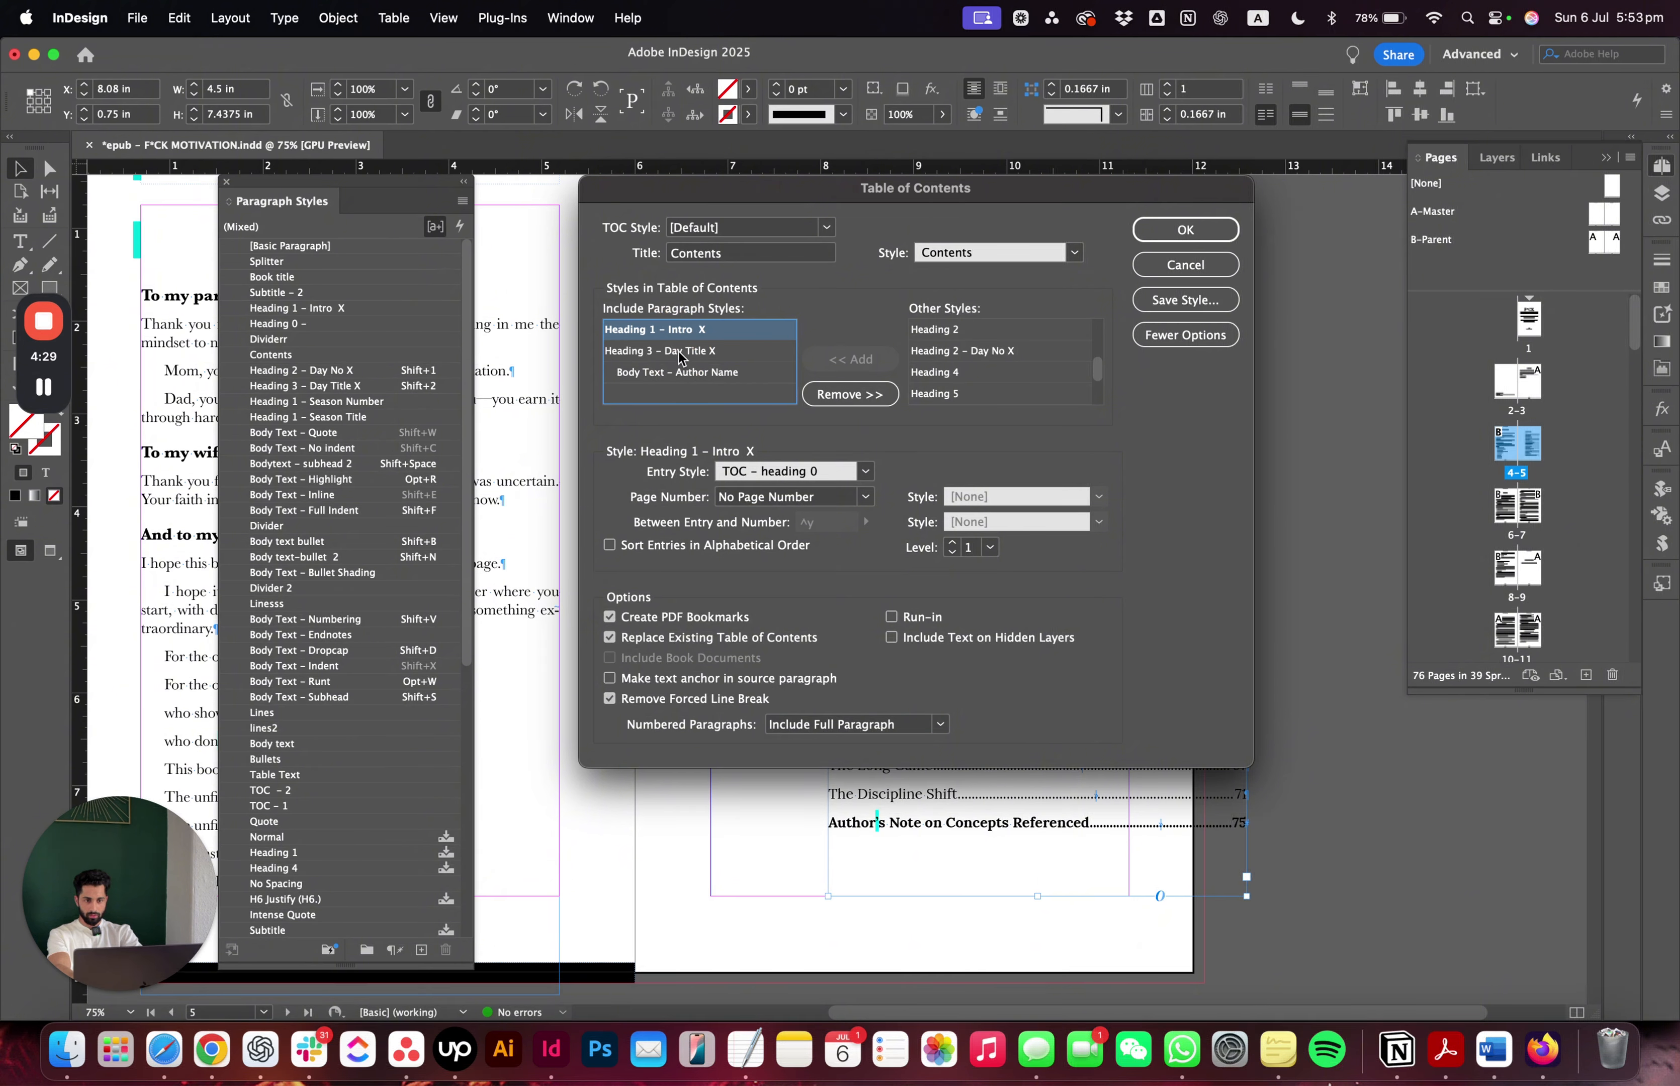
pyautogui.click(679, 355)
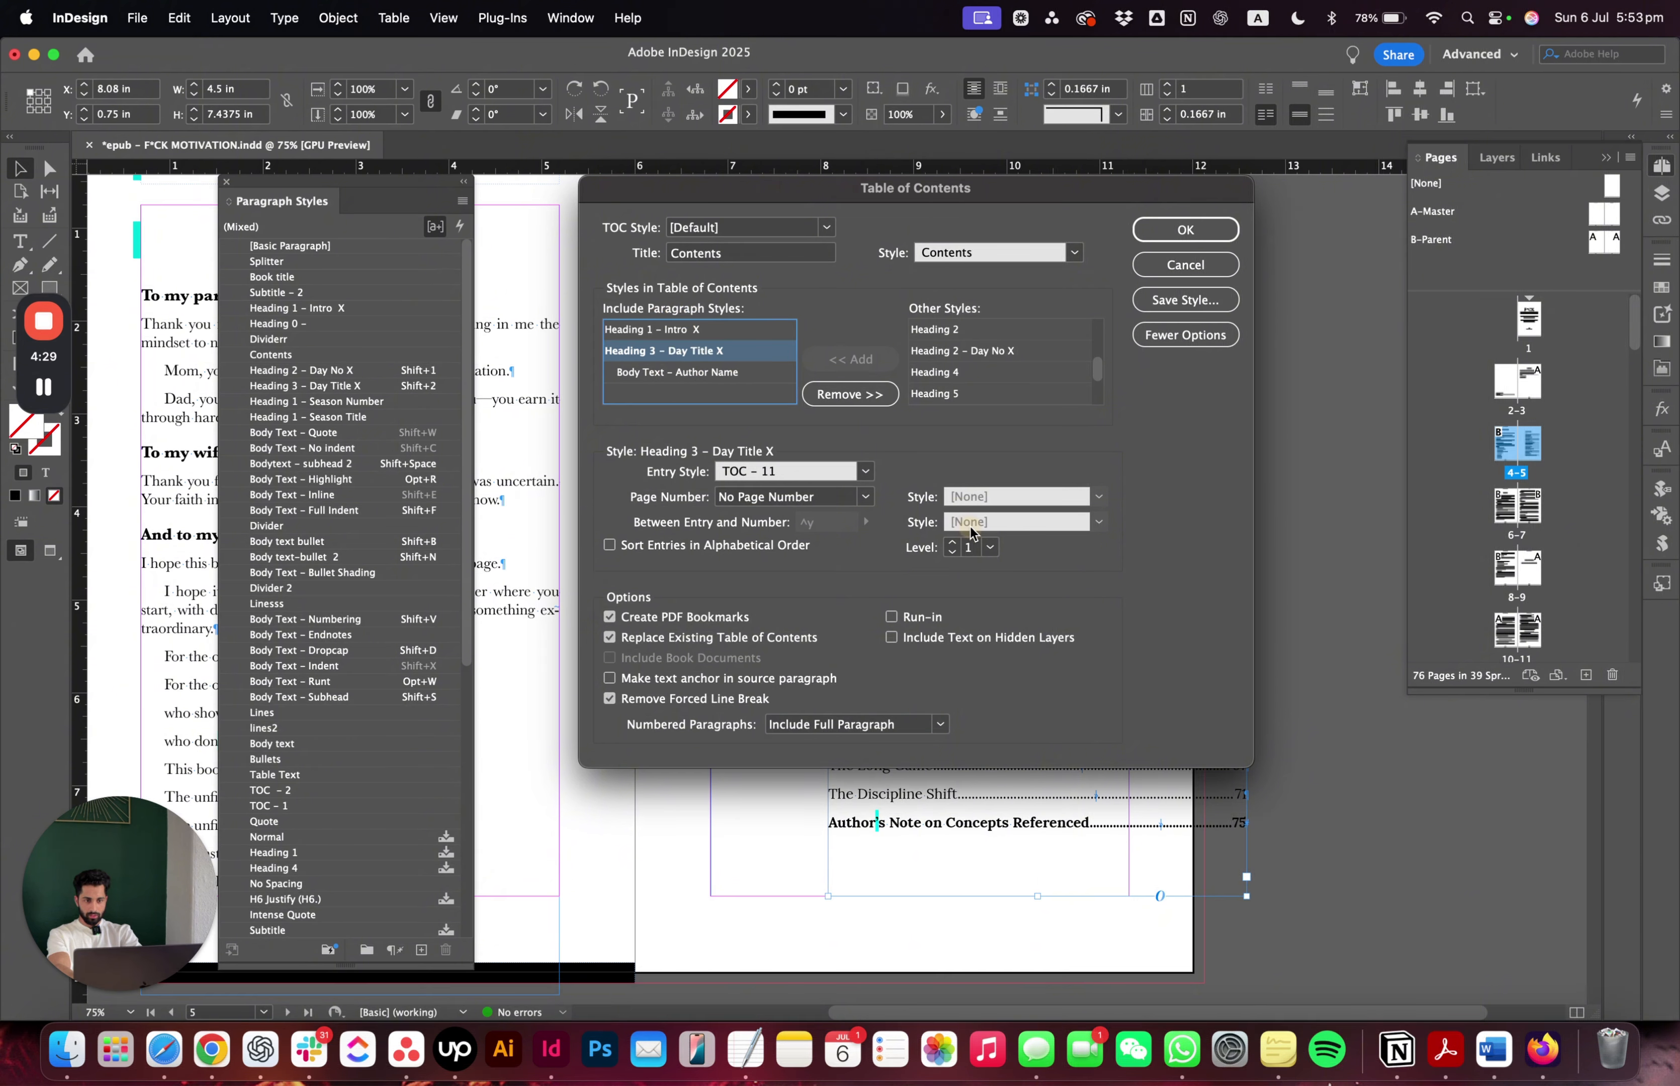
# - Include Heading 2 – Day No X in the table of contents, directly below Heading 1 – Intro X, at level 1
pyautogui.click(998, 349)
pyautogui.click(852, 359)
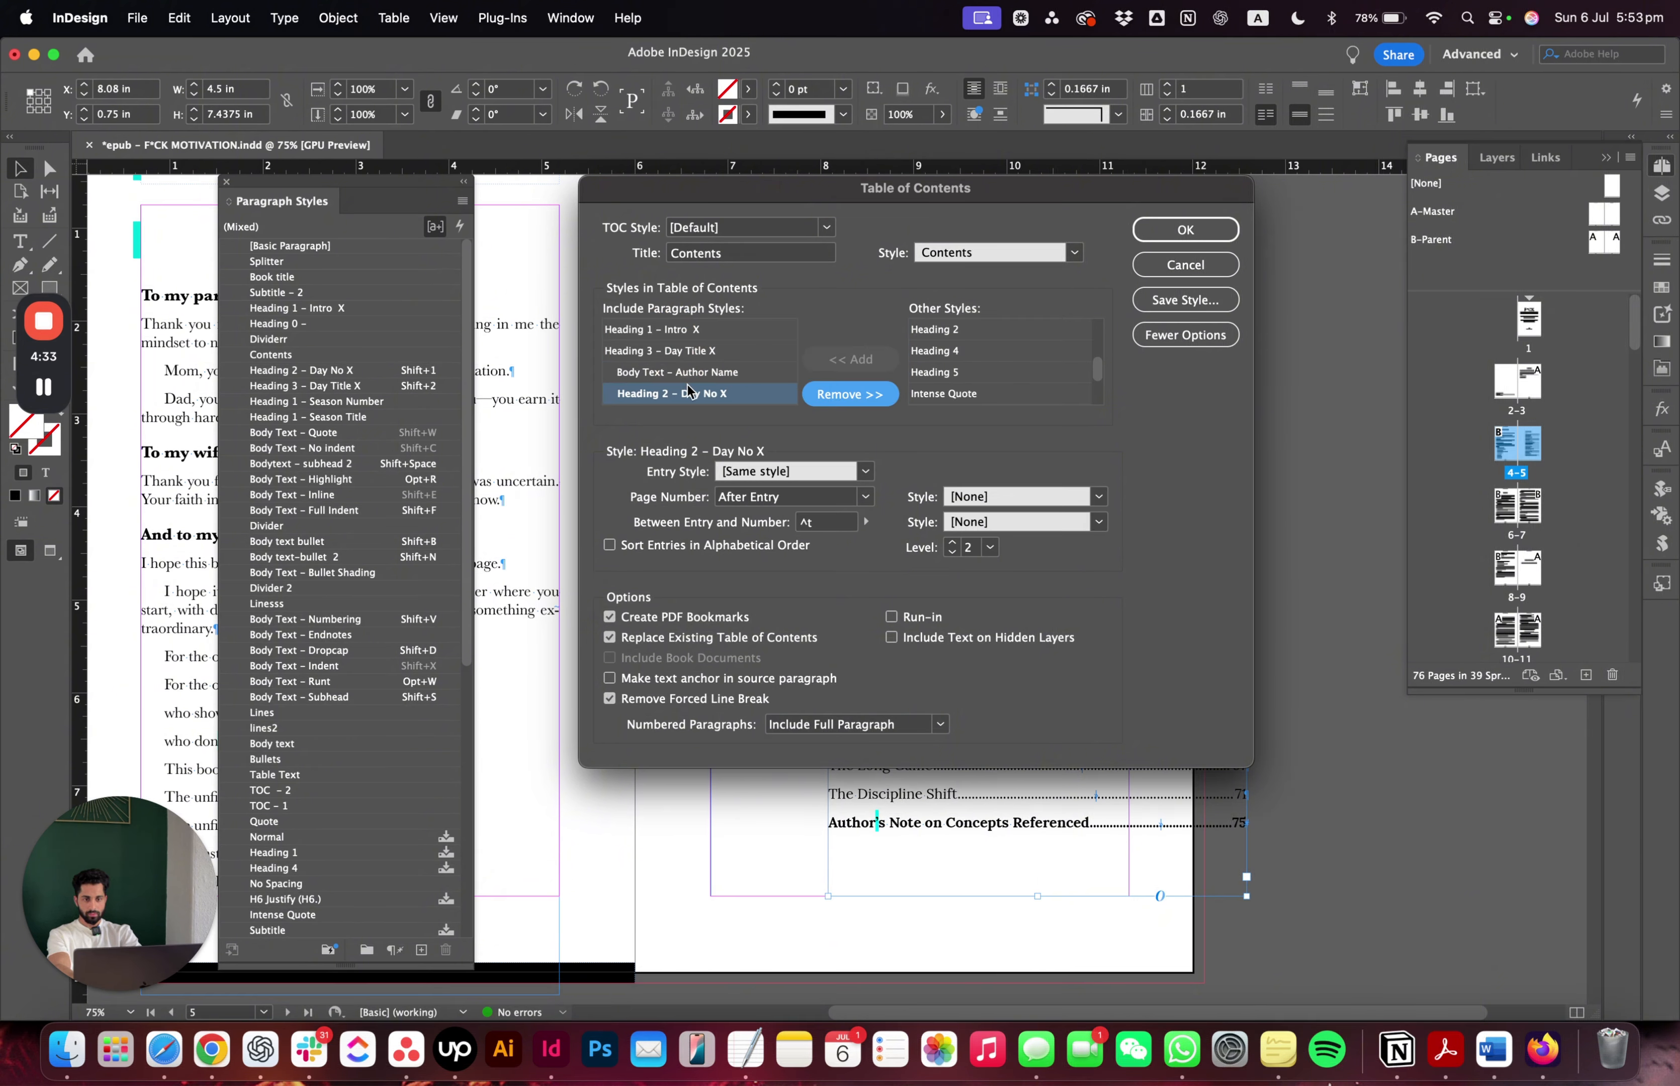
pyautogui.moveTo(688, 391); pyautogui.dragTo(689, 339)
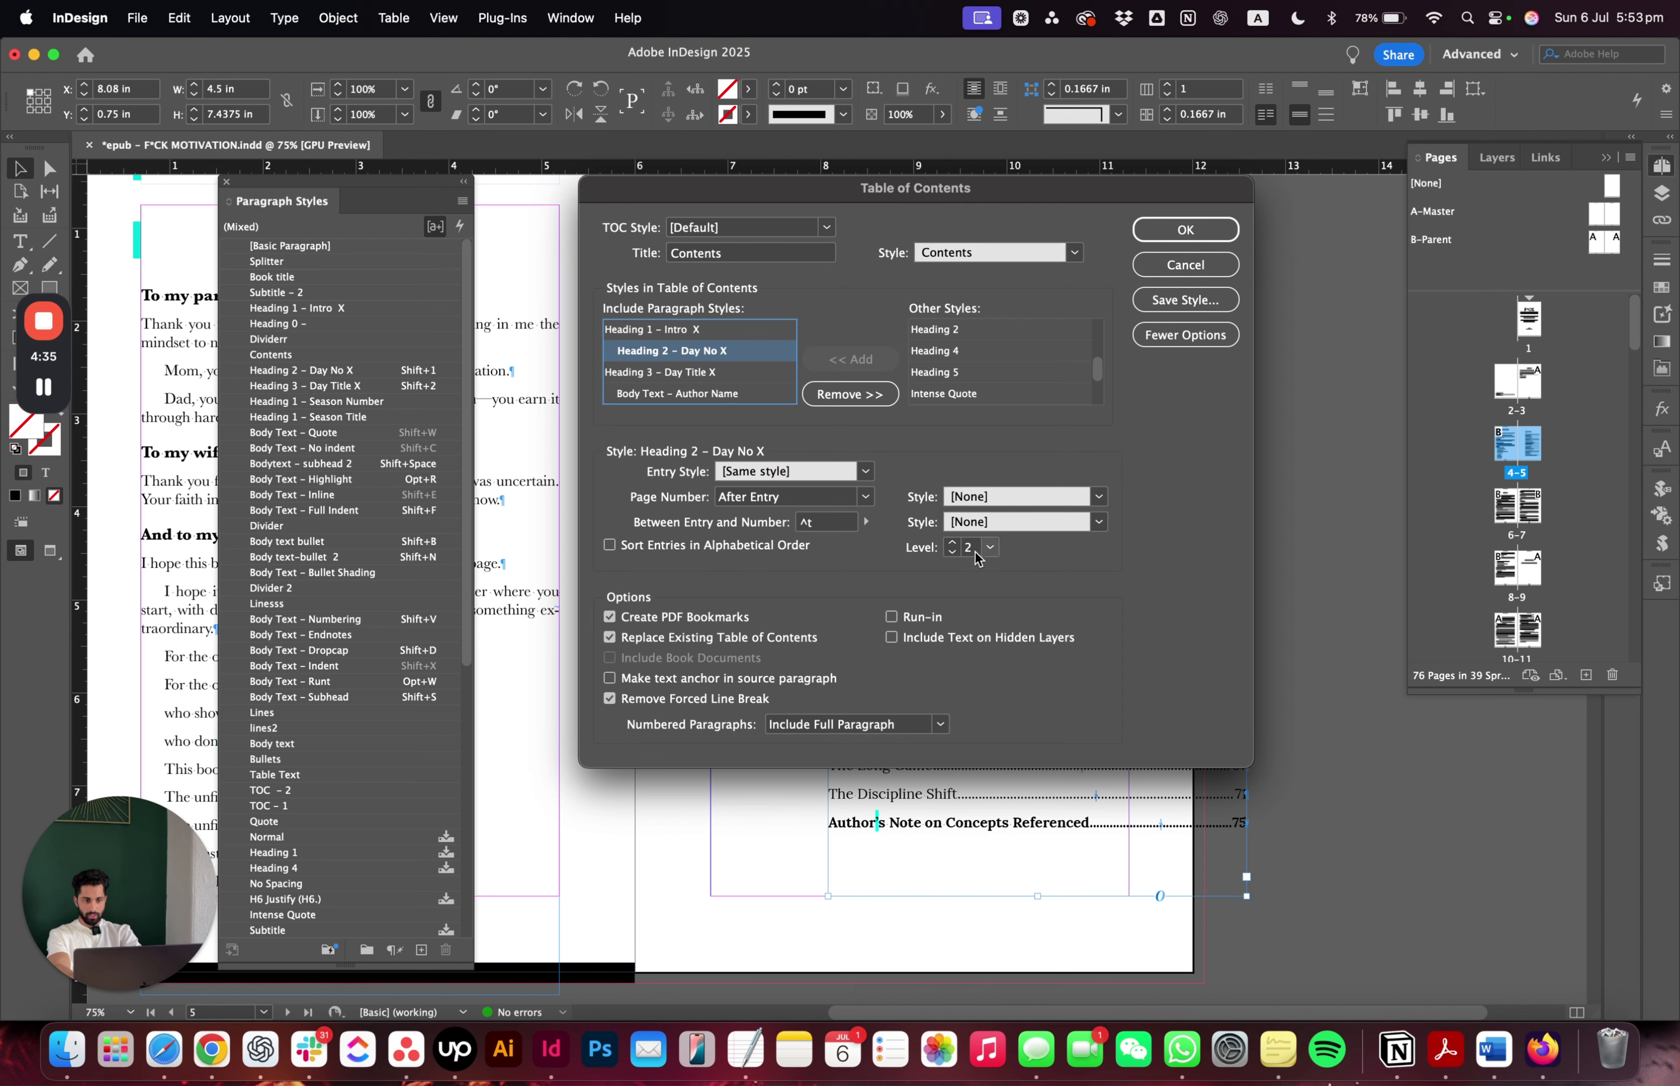
pyautogui.click(952, 553)
# - Set Heading 2 – Day No X to No Page Number and give it the entry style TOC – 1
pyautogui.click(796, 496)
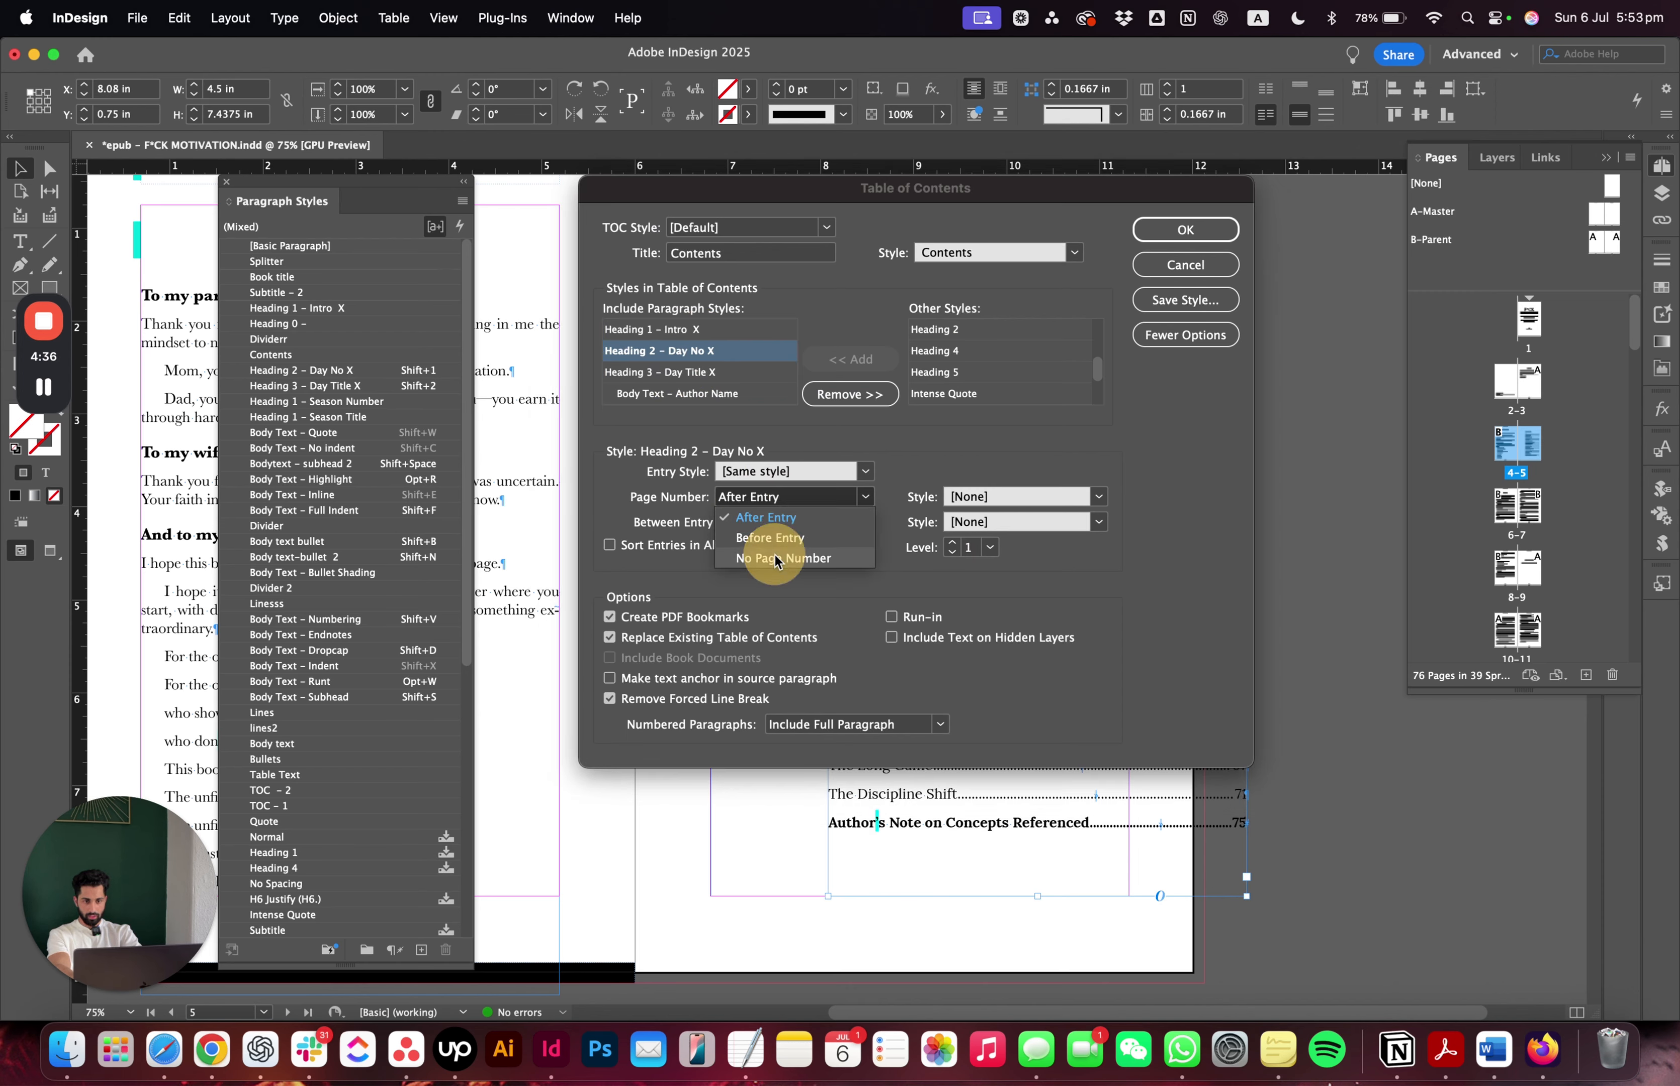
pyautogui.click(791, 558)
pyautogui.click(866, 471)
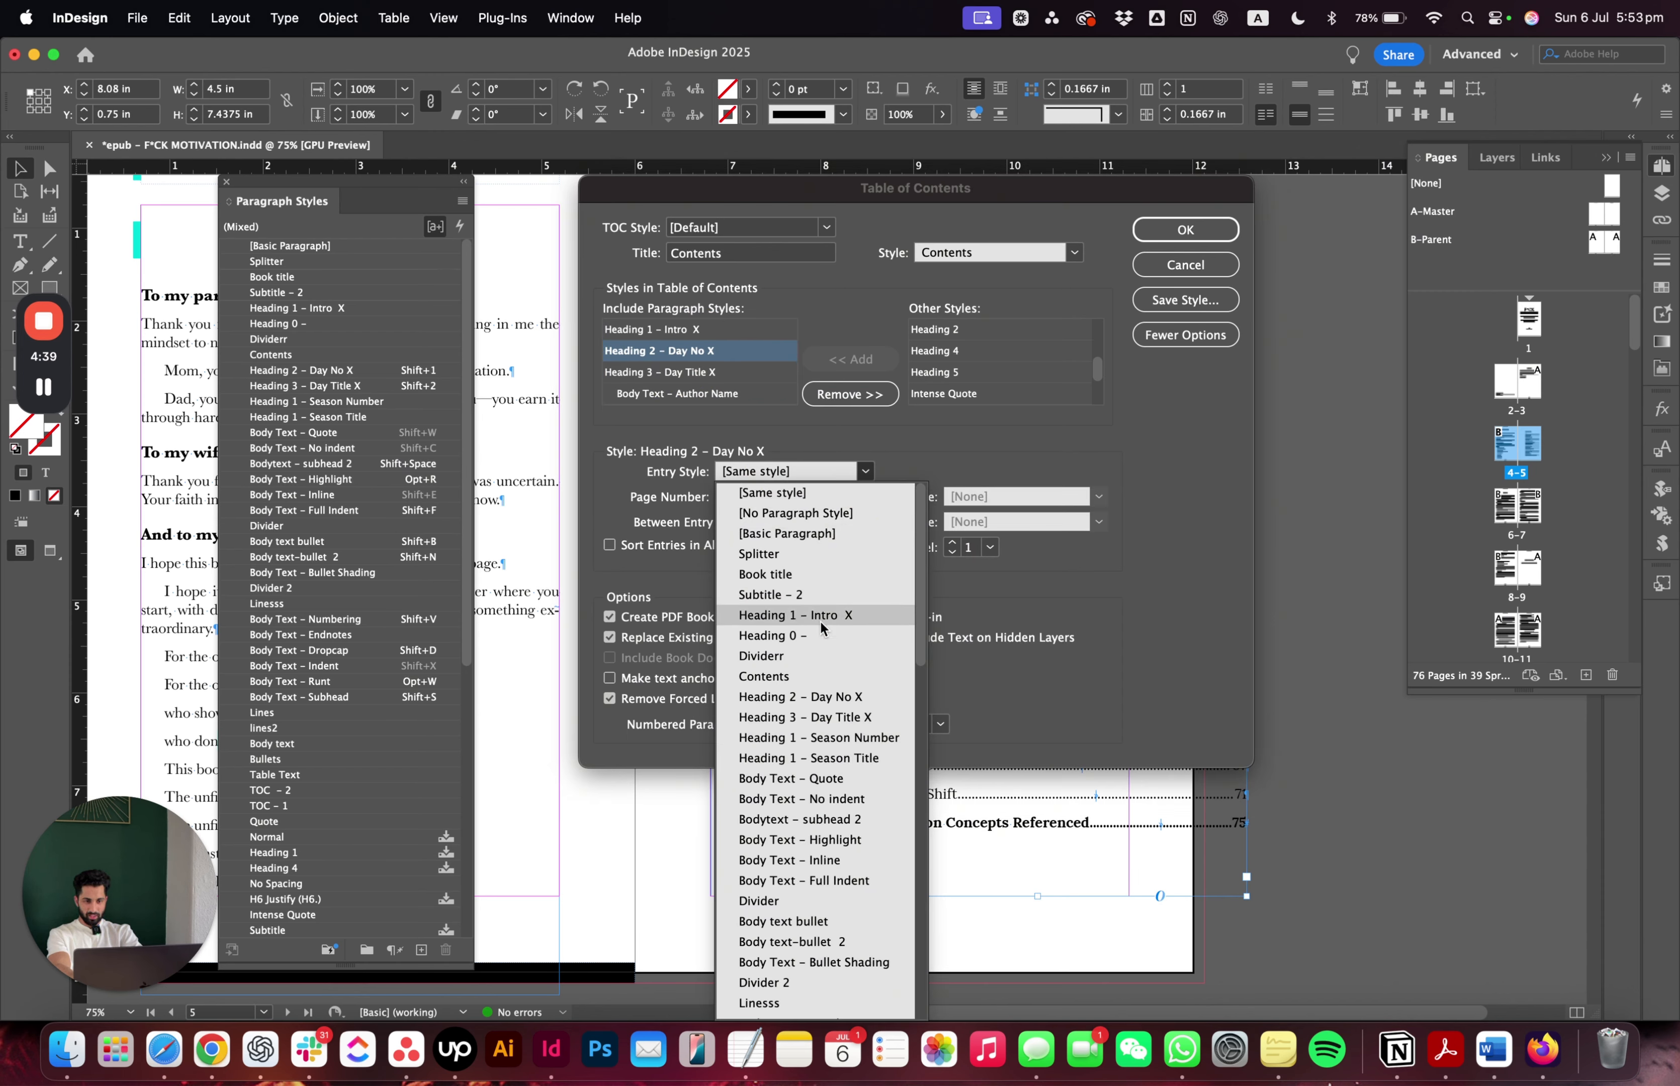
pyautogui.scroll(-2, 820, 625)
pyautogui.scroll(-6, 820, 624)
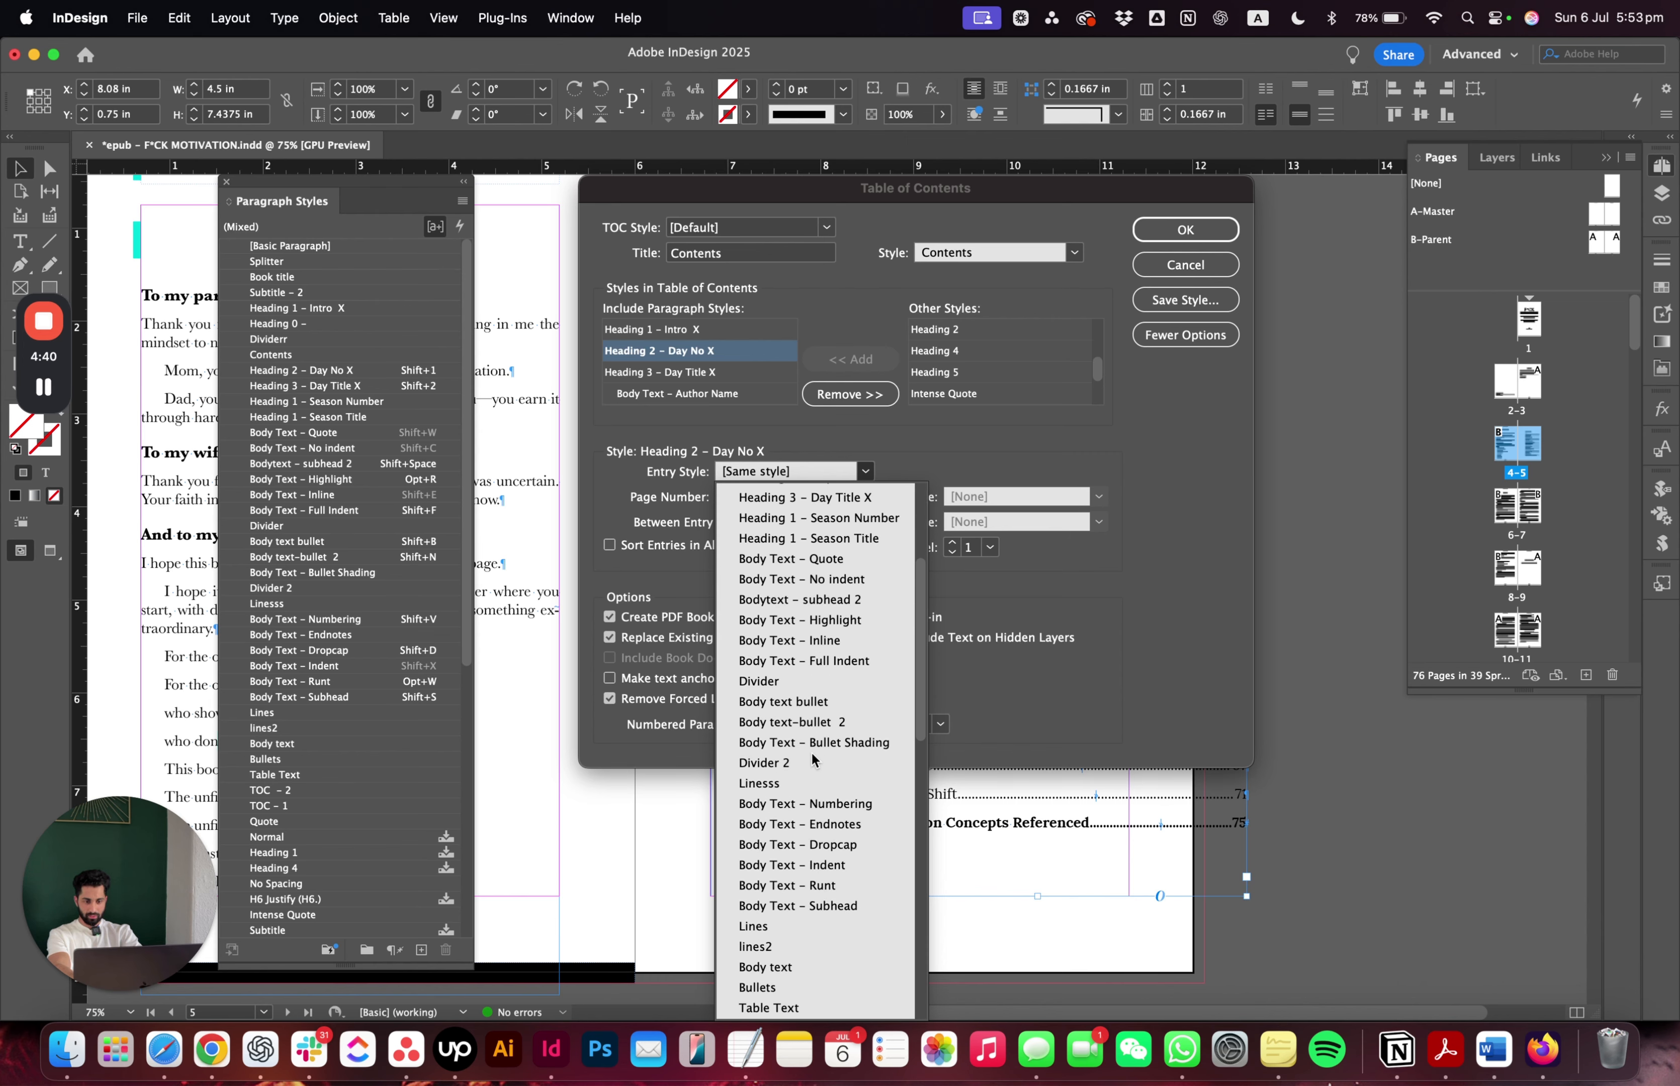
pyautogui.scroll(-2, 812, 757)
pyautogui.click(816, 776)
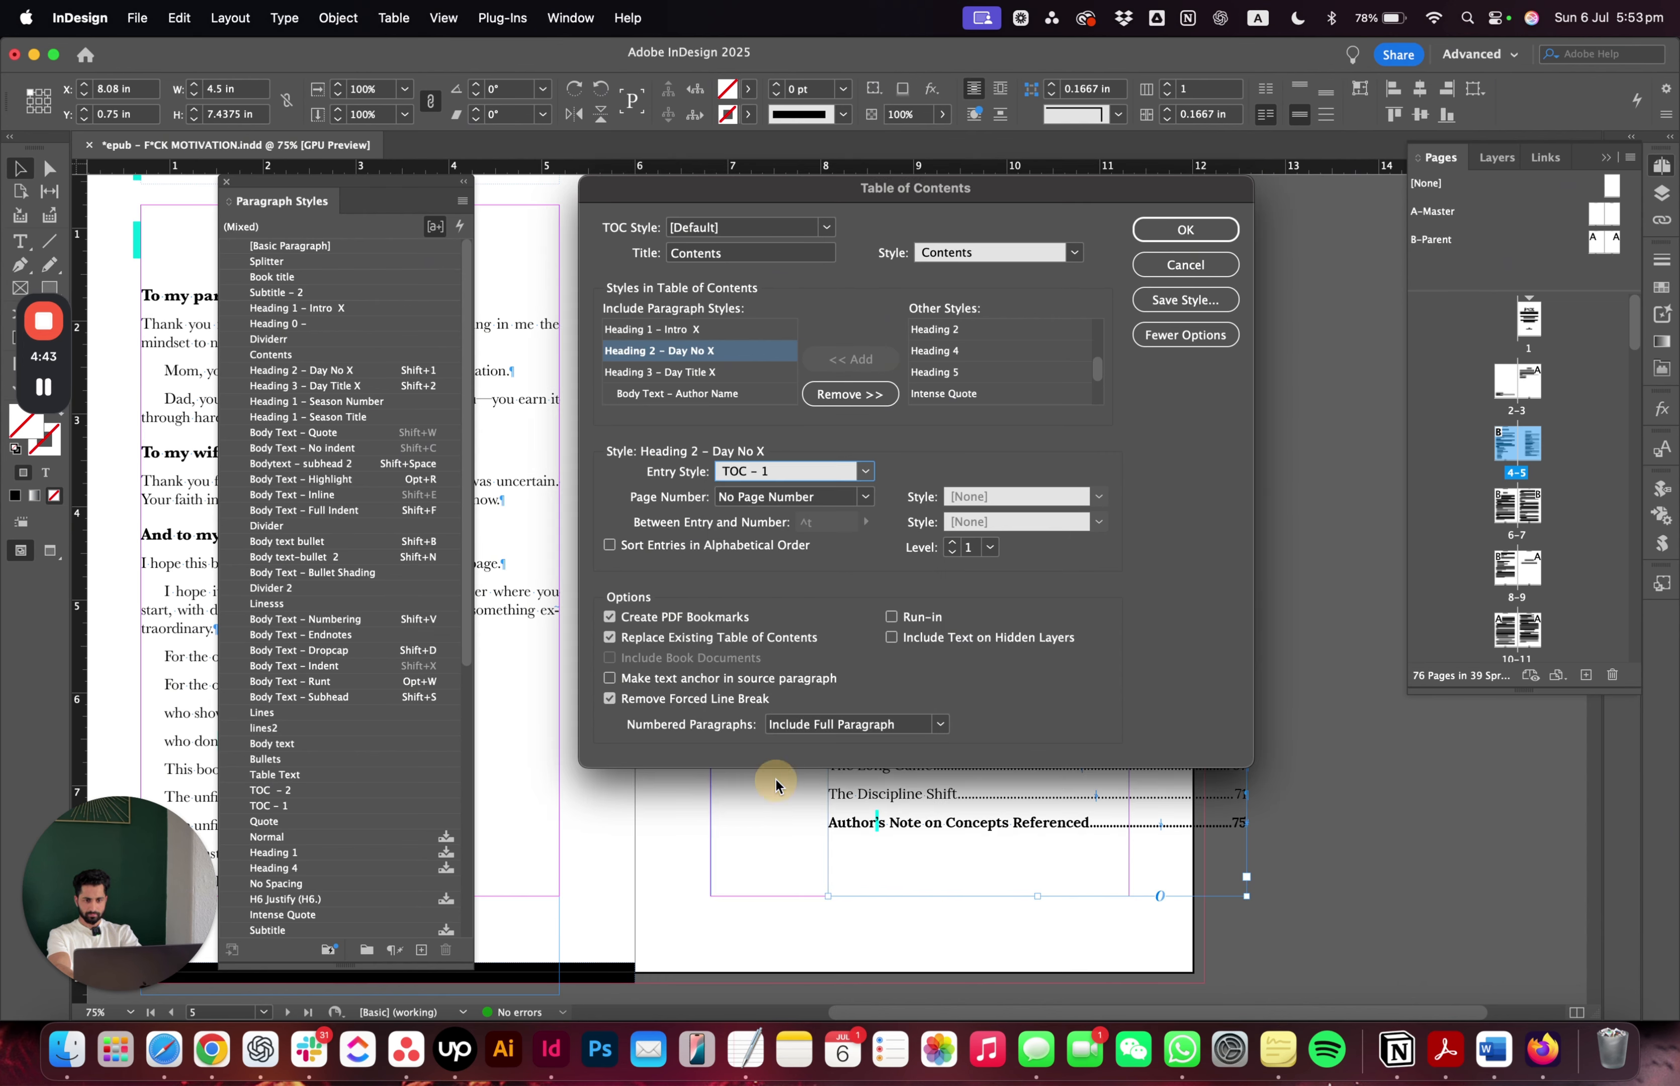
# - Set the contents level of Heading 3 – Day Title X to 2 and of Body Text – Author Name to 3
pyautogui.click(704, 372)
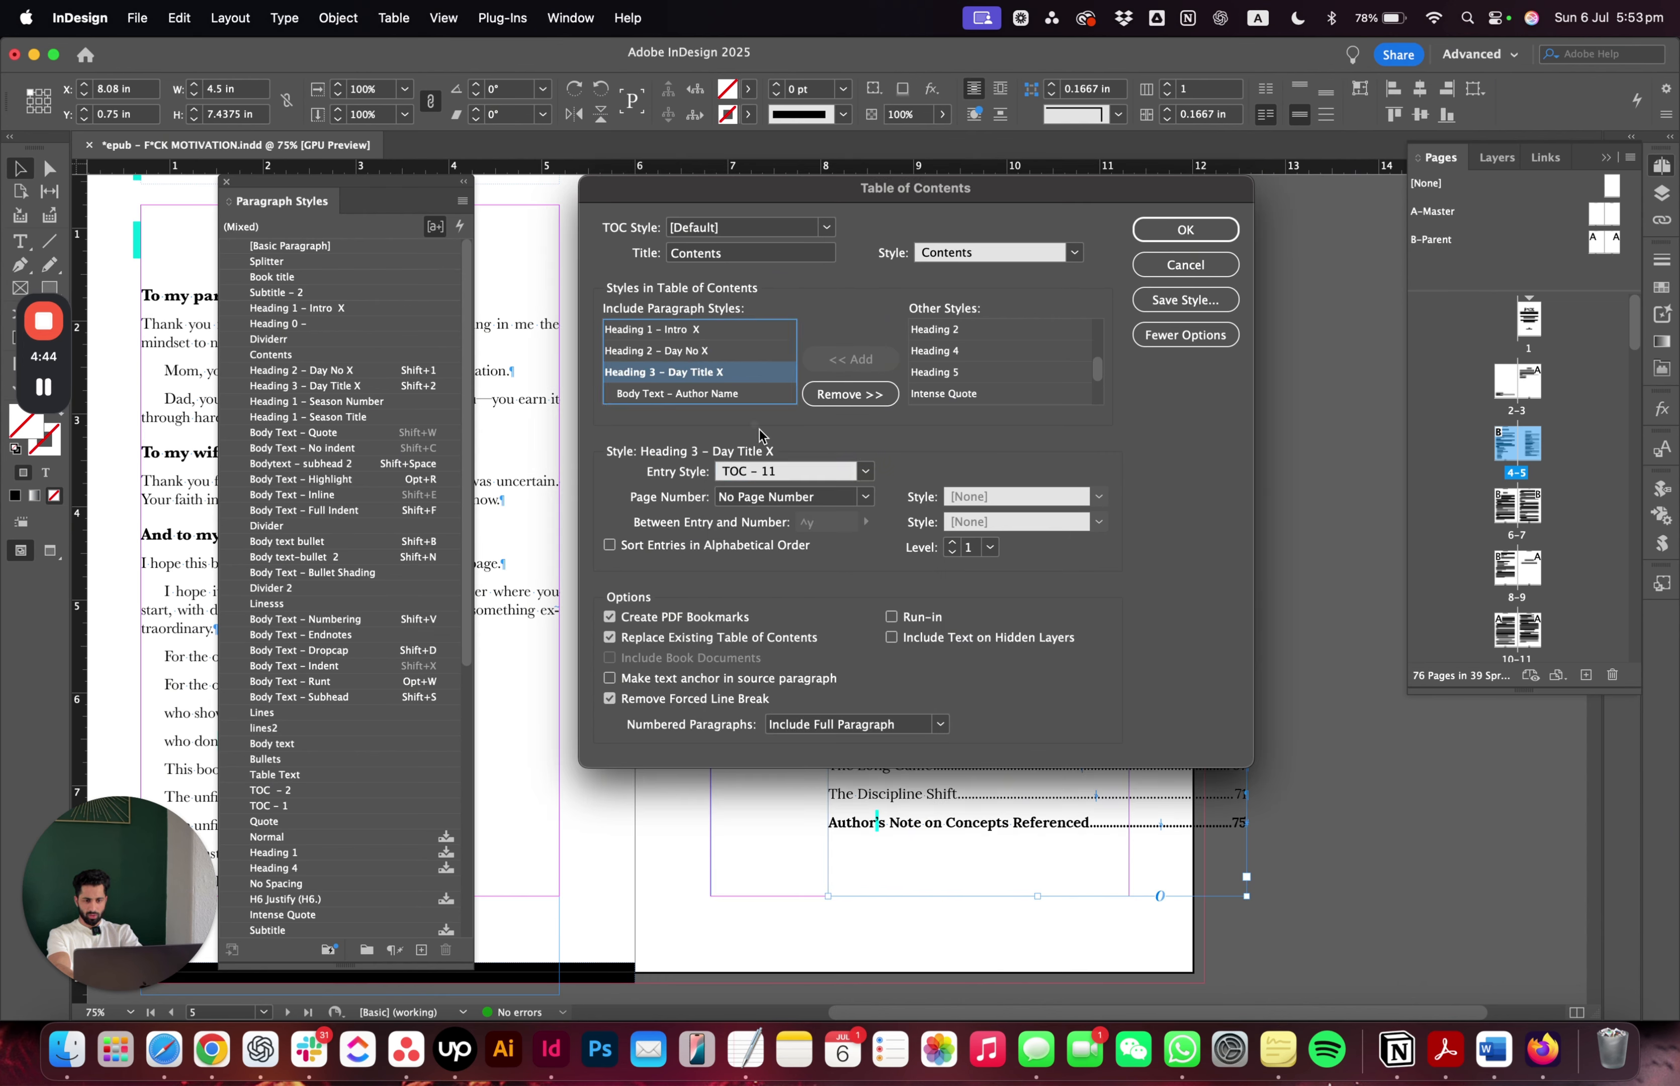
pyautogui.click(866, 471)
pyautogui.scroll(1, 843, 565)
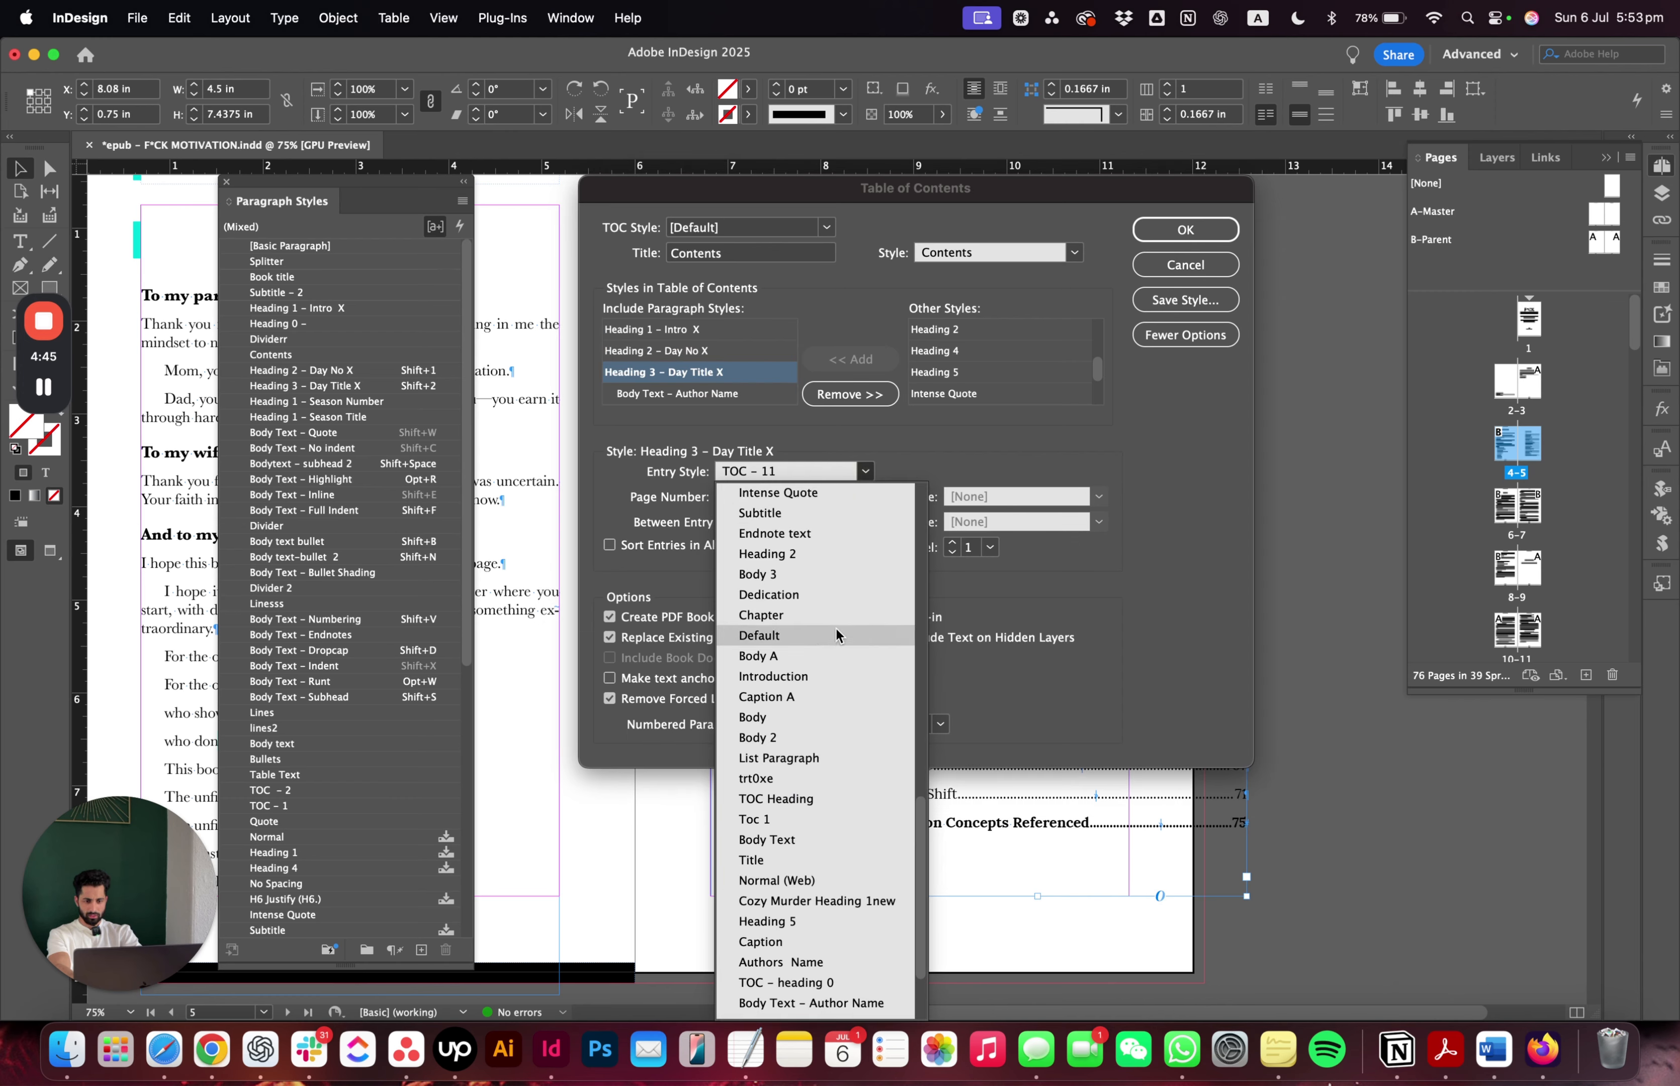
pyautogui.click(1080, 533)
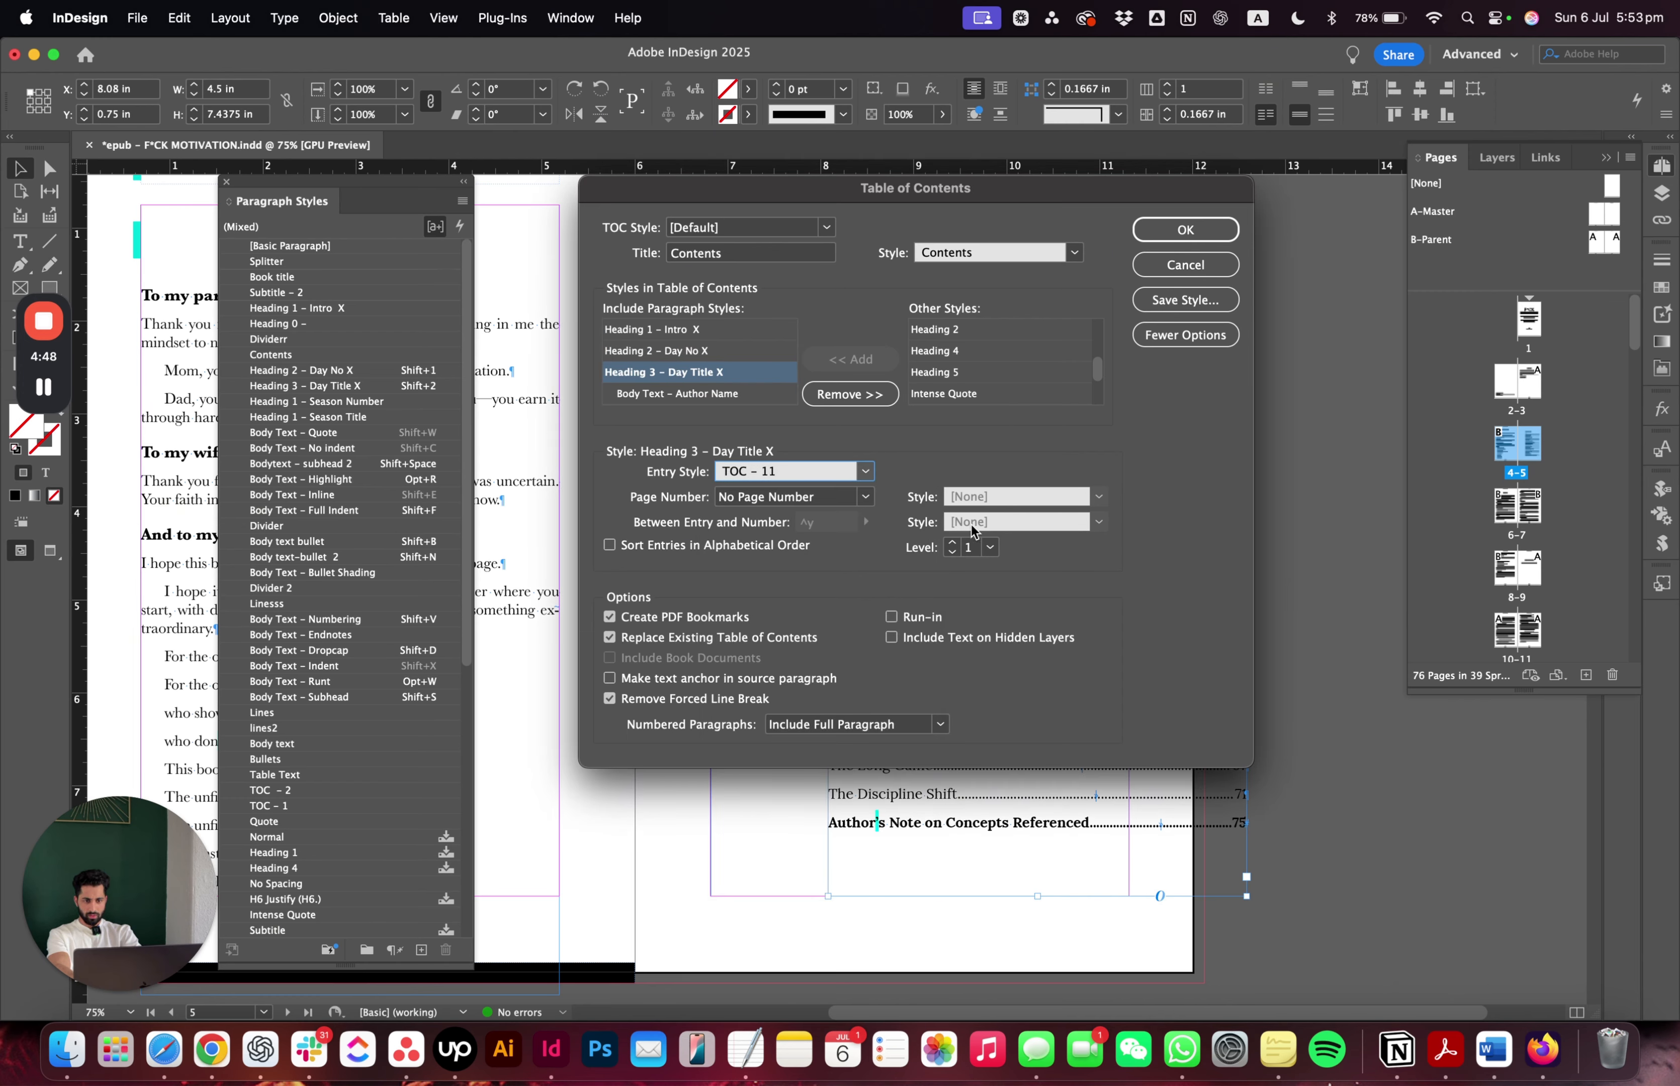
pyautogui.click(952, 543)
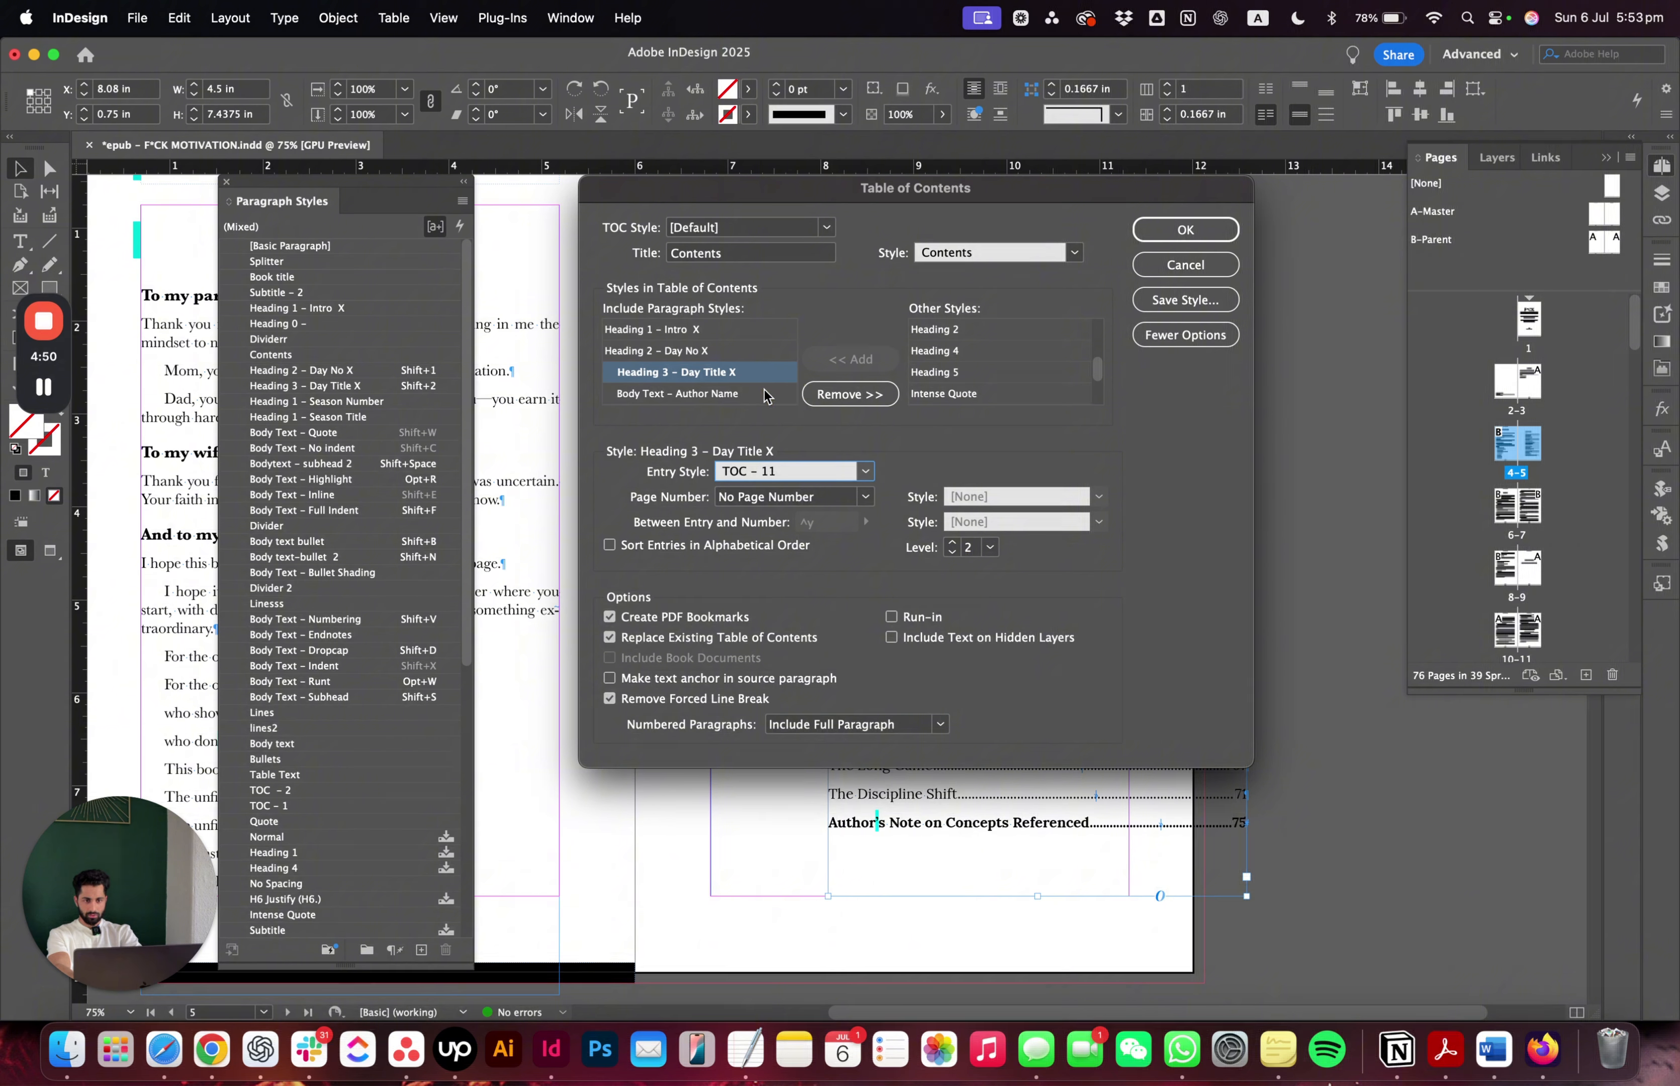
pyautogui.click(719, 394)
pyautogui.click(951, 543)
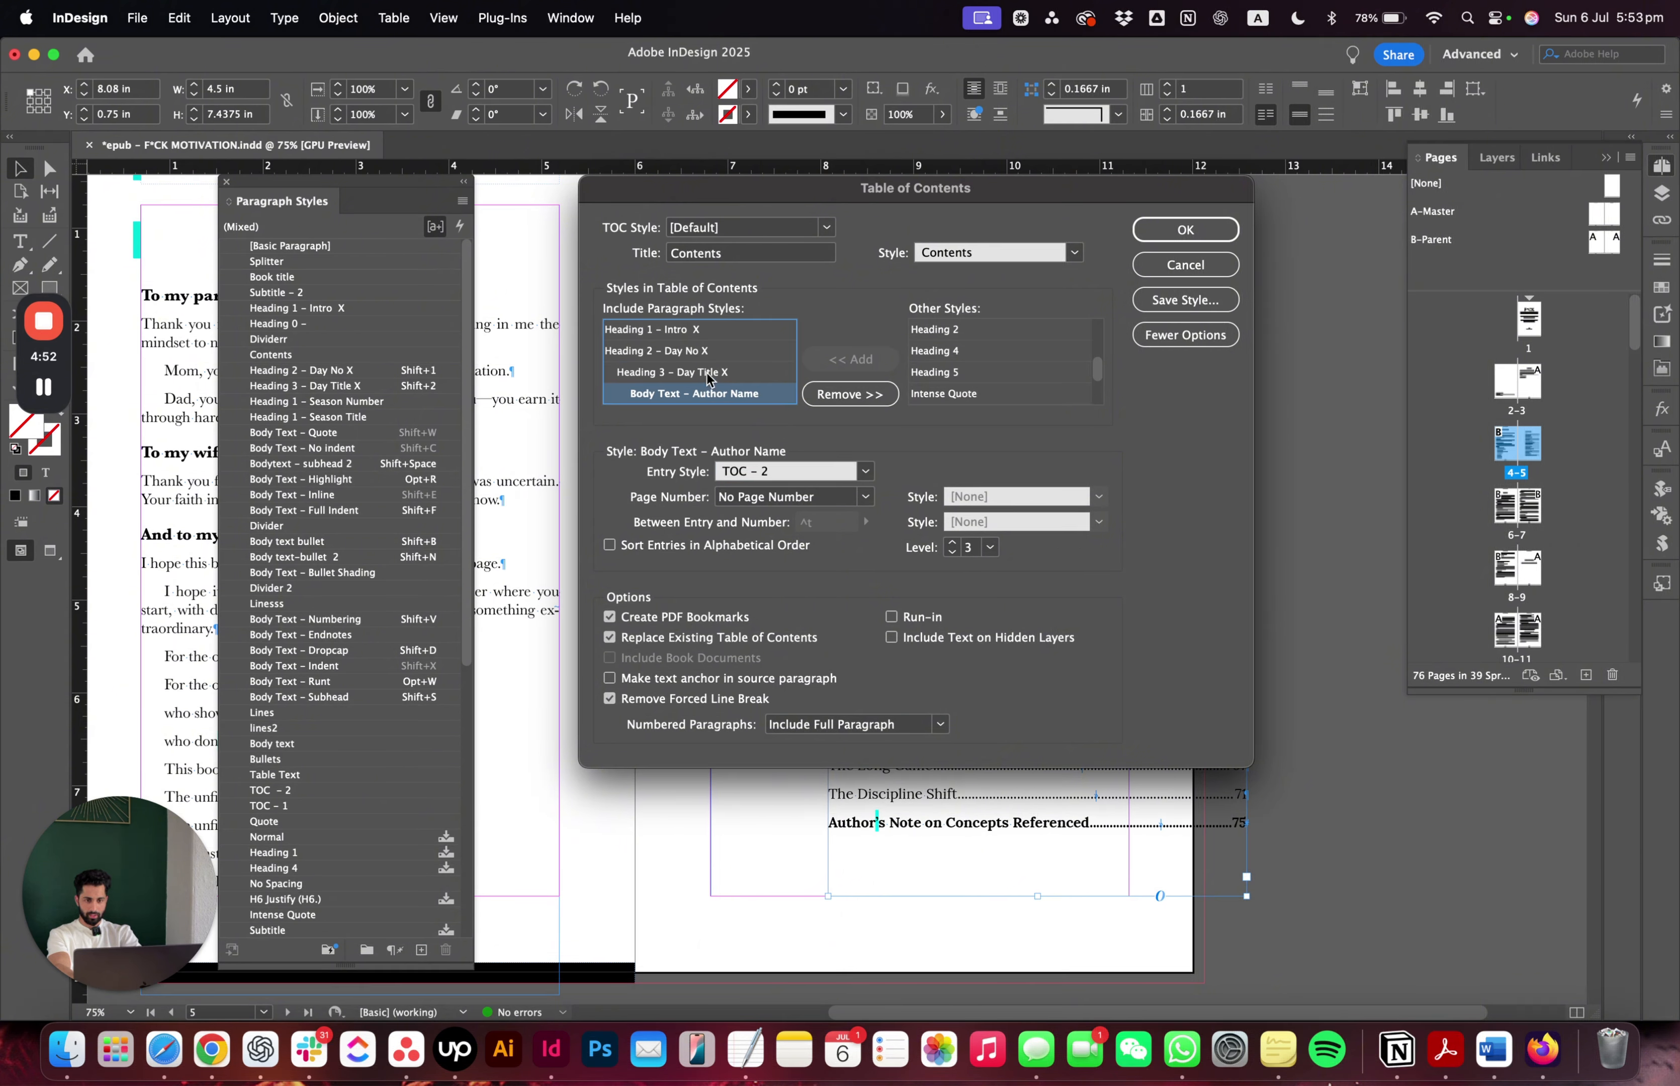
# - Review the settings of each included style, enable text anchors in the source paragraphs and regenerate the table of contents
pyautogui.click(700, 331)
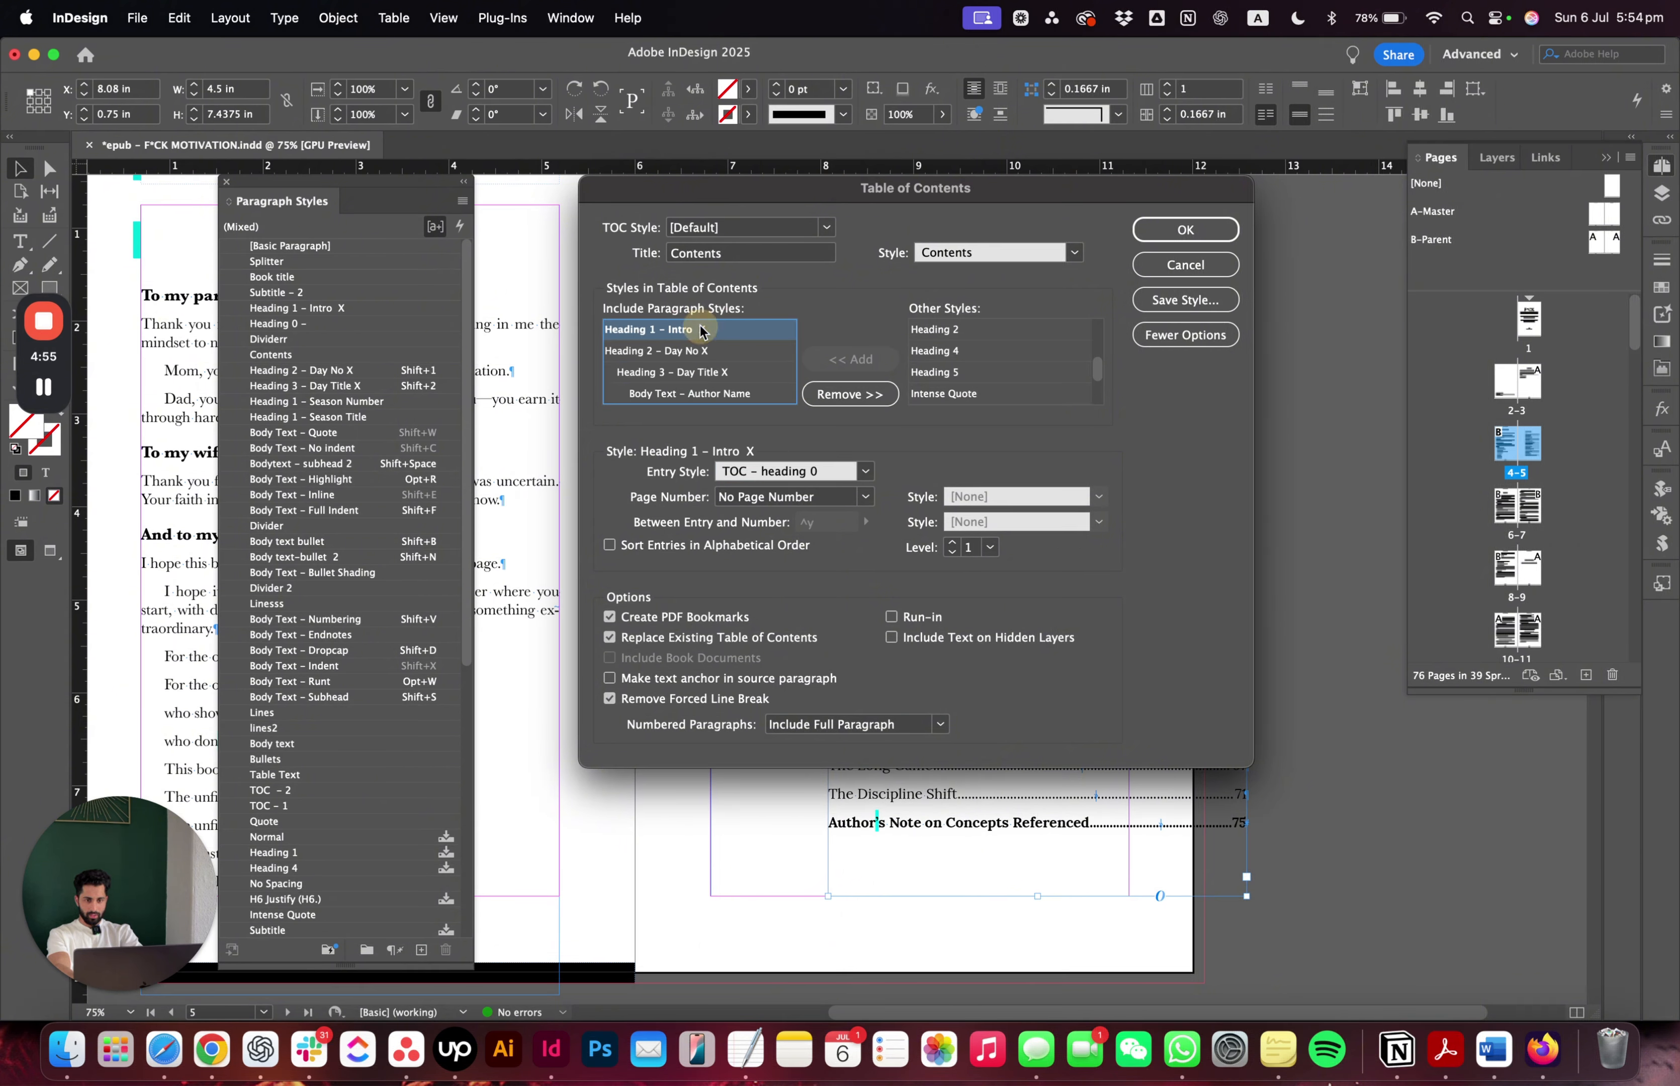
pyautogui.click(683, 351)
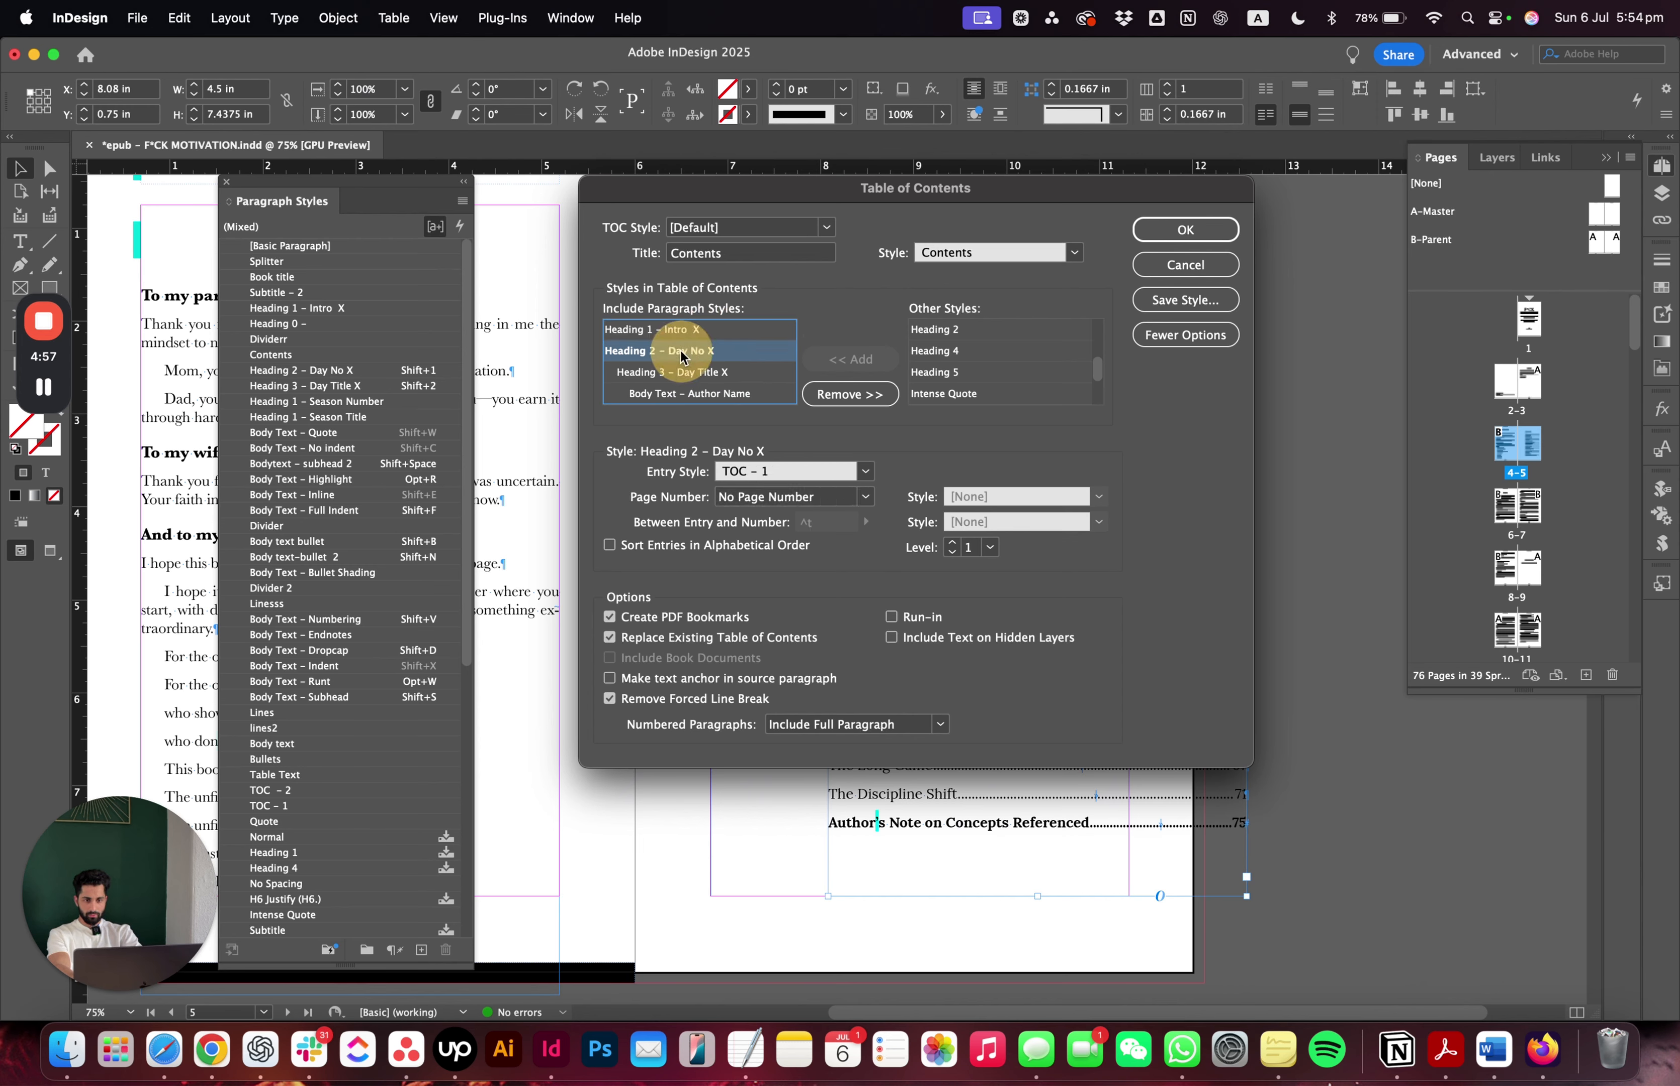
pyautogui.click(697, 373)
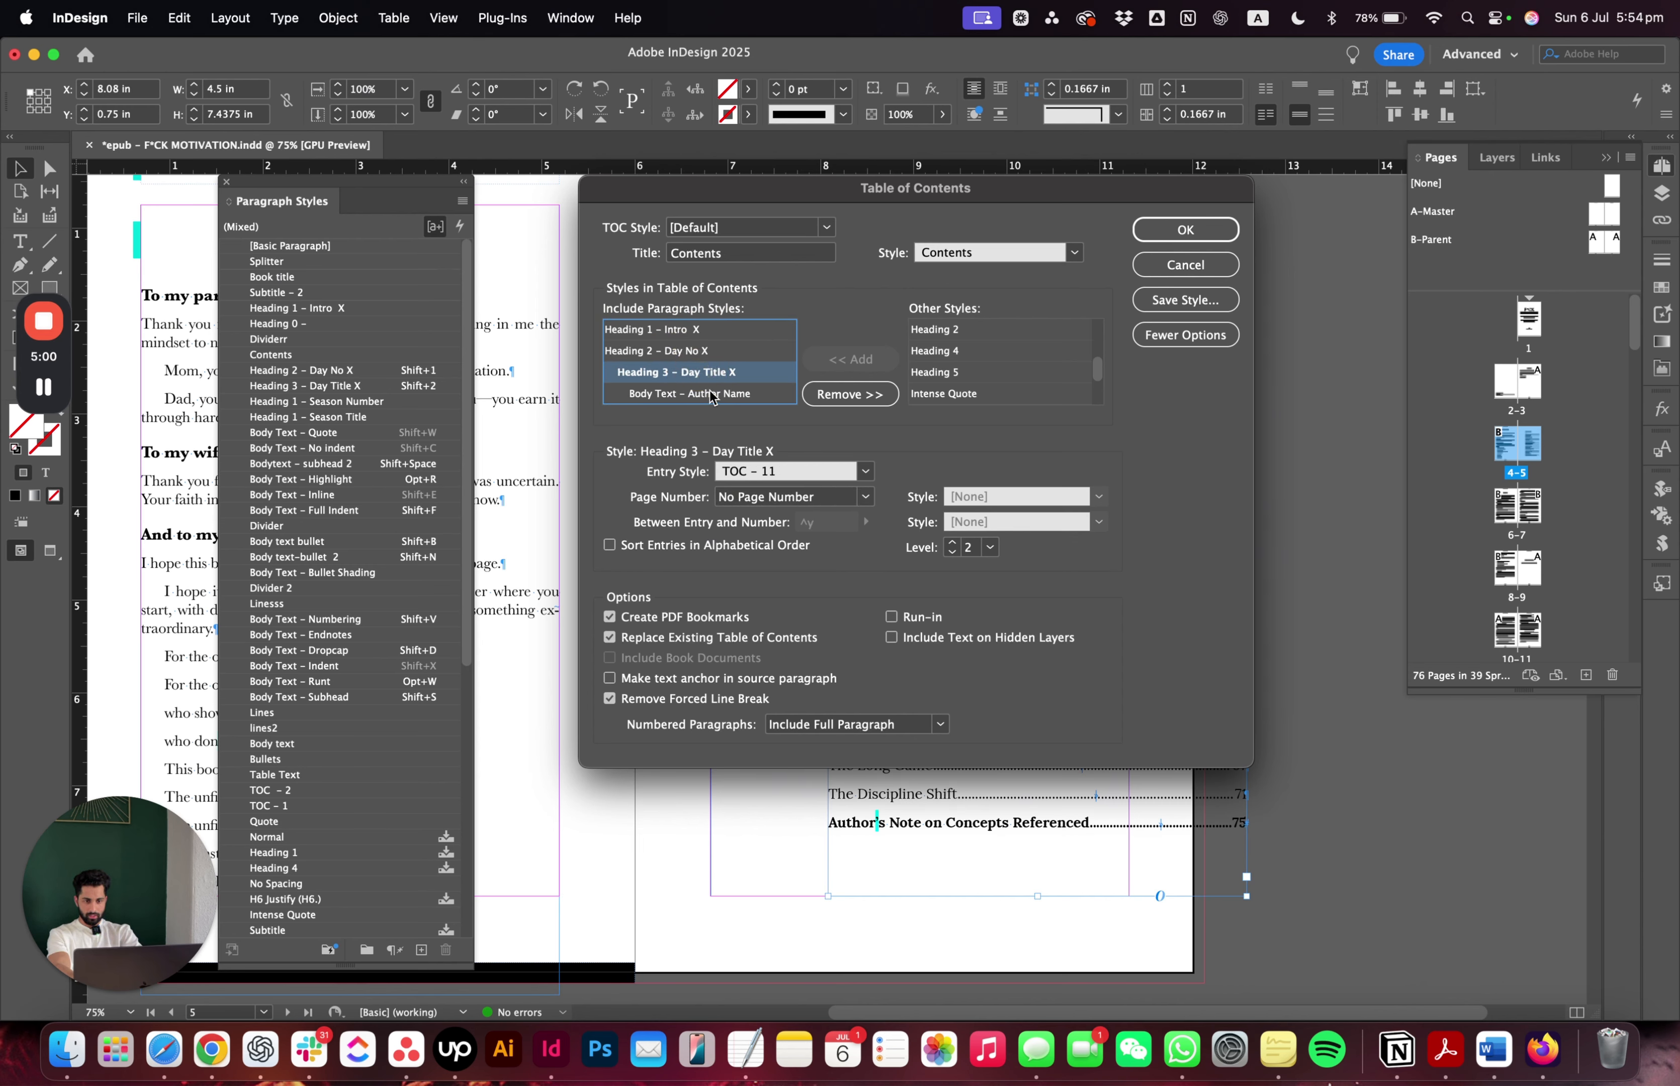
pyautogui.click(706, 394)
pyautogui.click(638, 679)
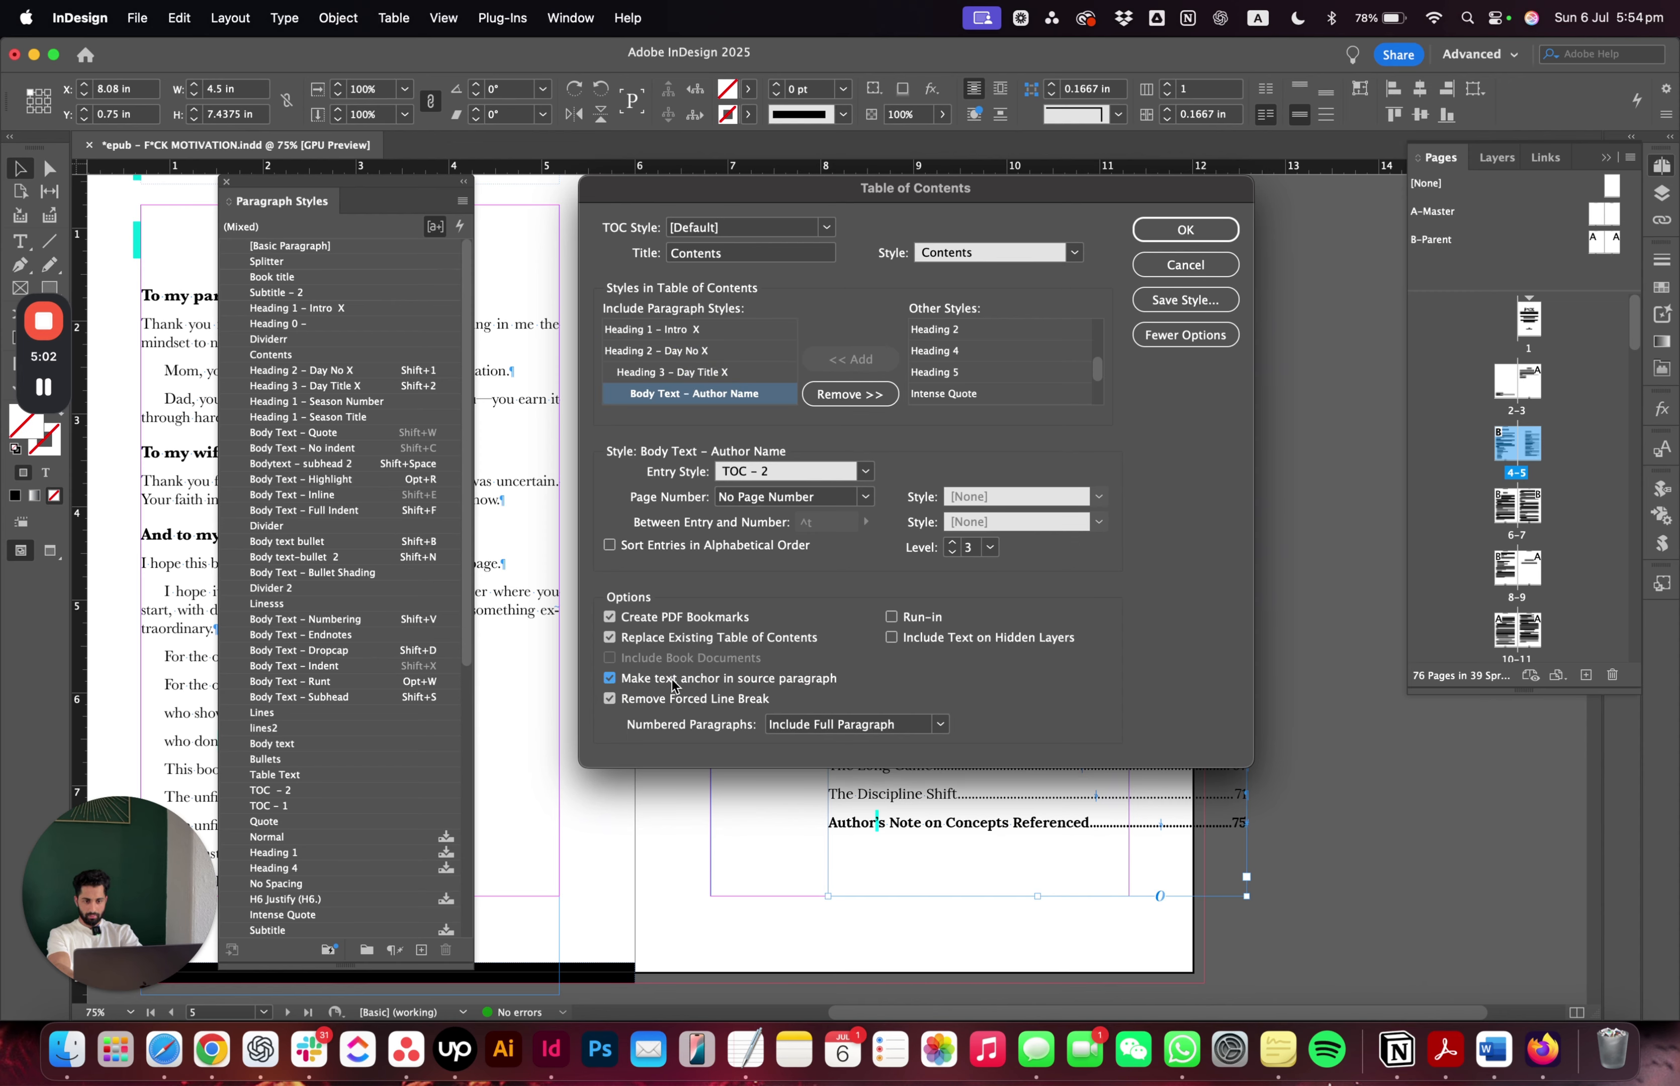
pyautogui.click(1186, 229)
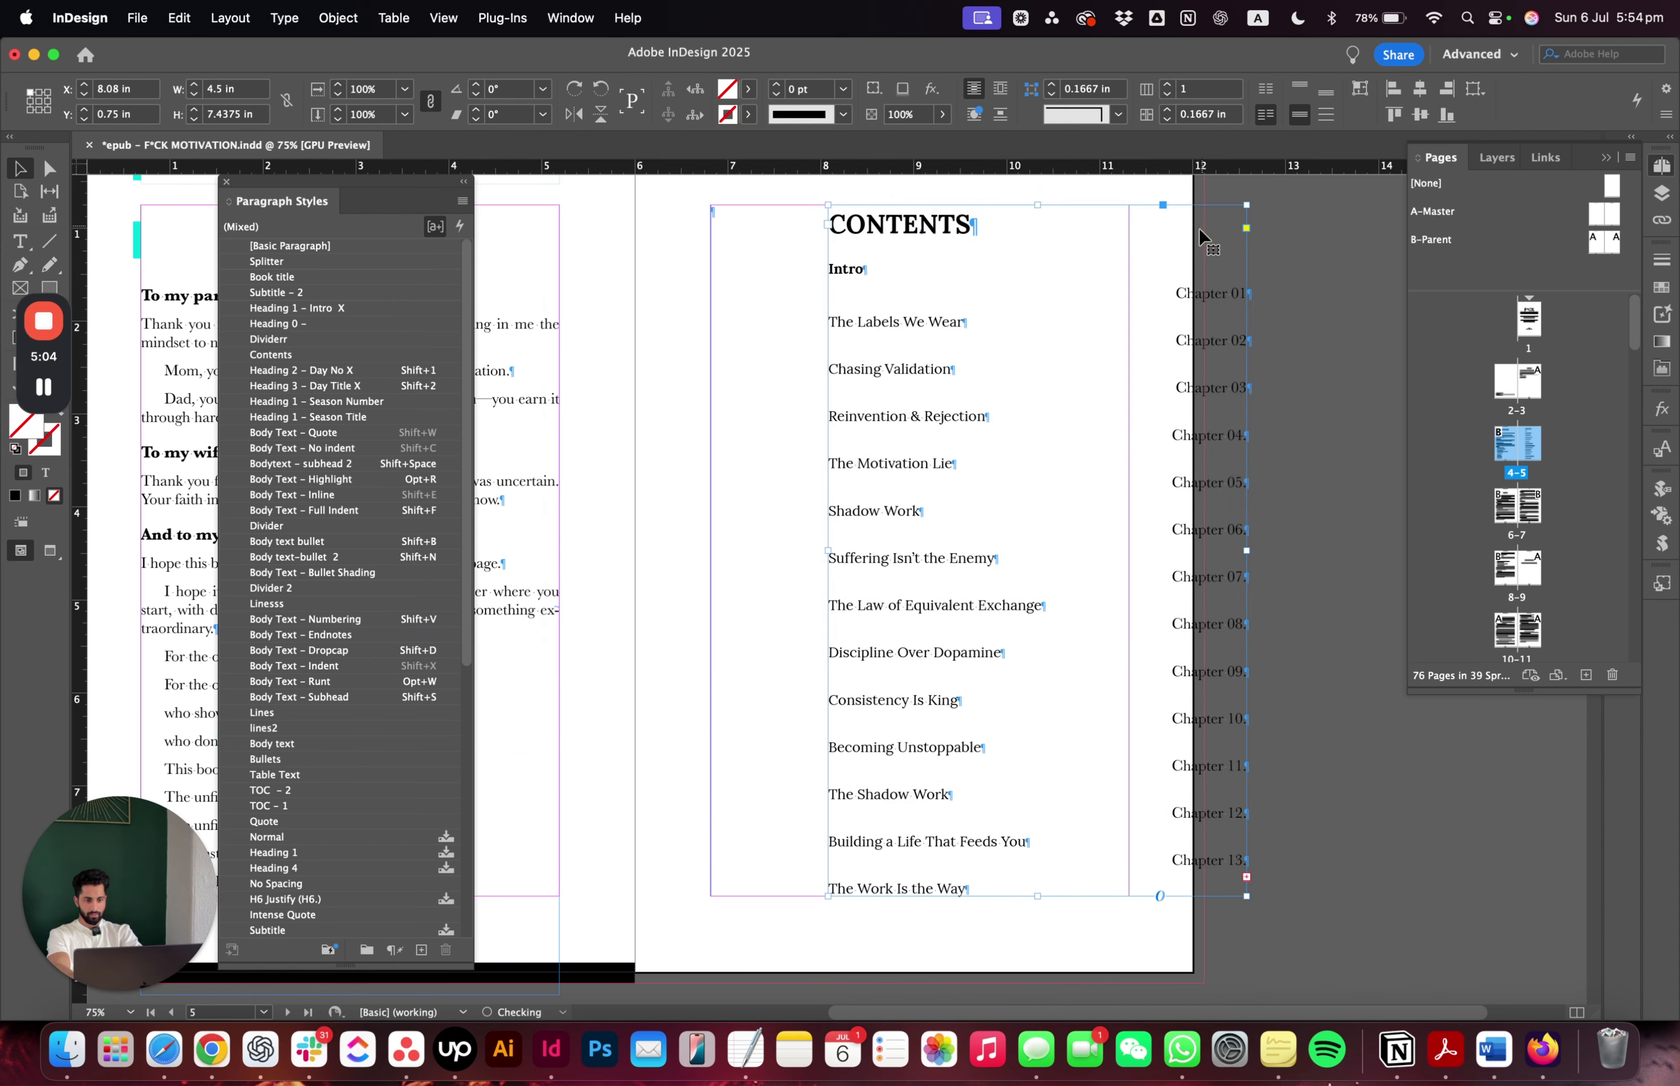
# - Left-align the Chapter 01 entry in the contents and redefine the TOC – 1 style to match
pyautogui.doubleClick(1189, 292)
pyautogui.moveTo(958, 322); pyautogui.dragTo(865, 326)
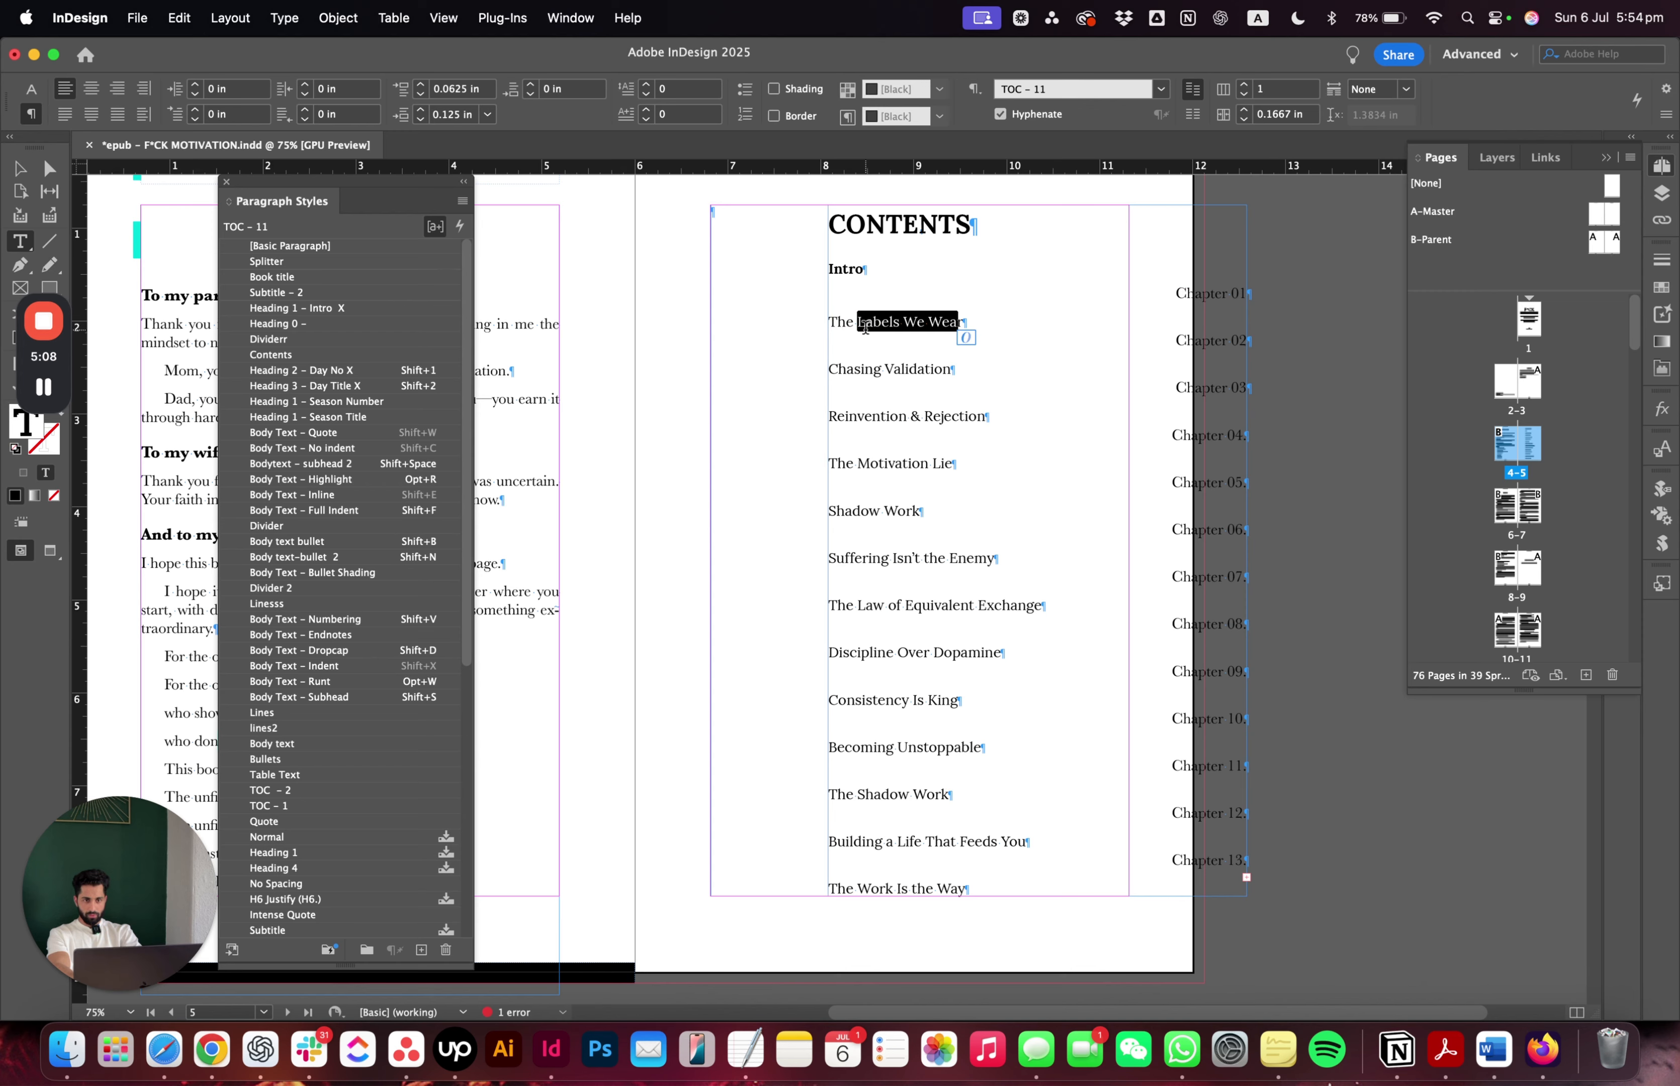
pyautogui.moveTo(1186, 292); pyautogui.dragTo(1222, 293)
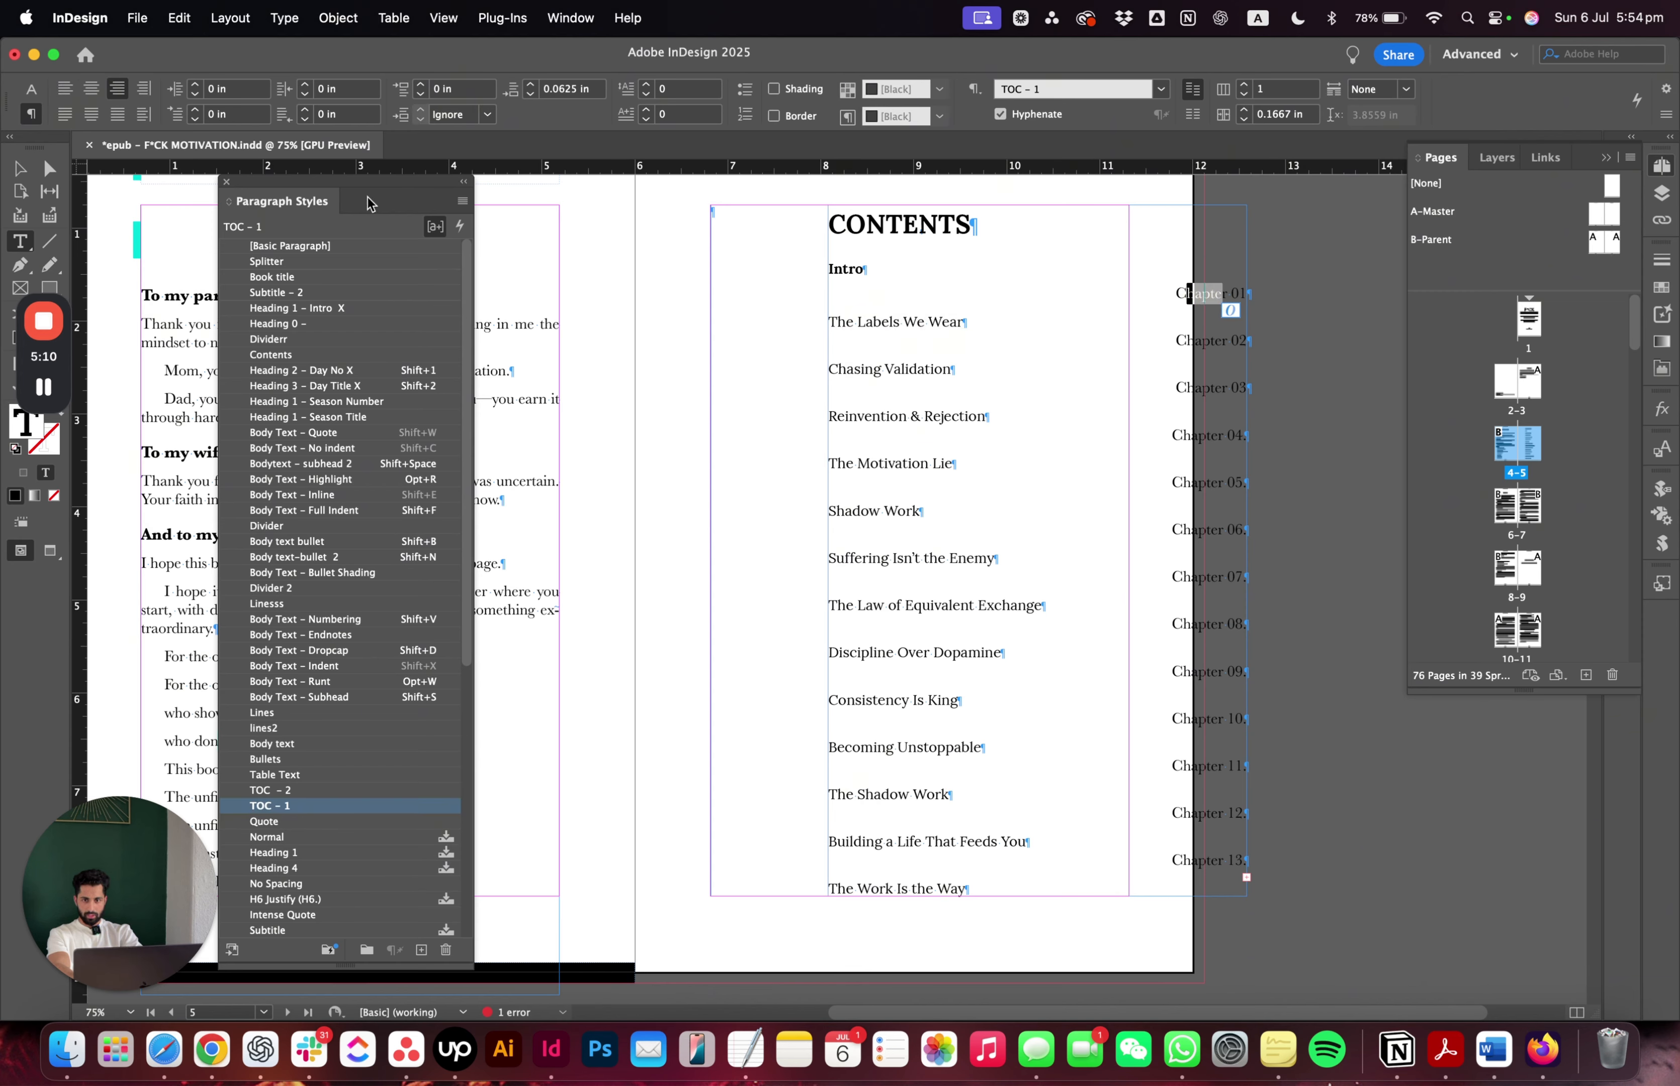
pyautogui.click(60, 87)
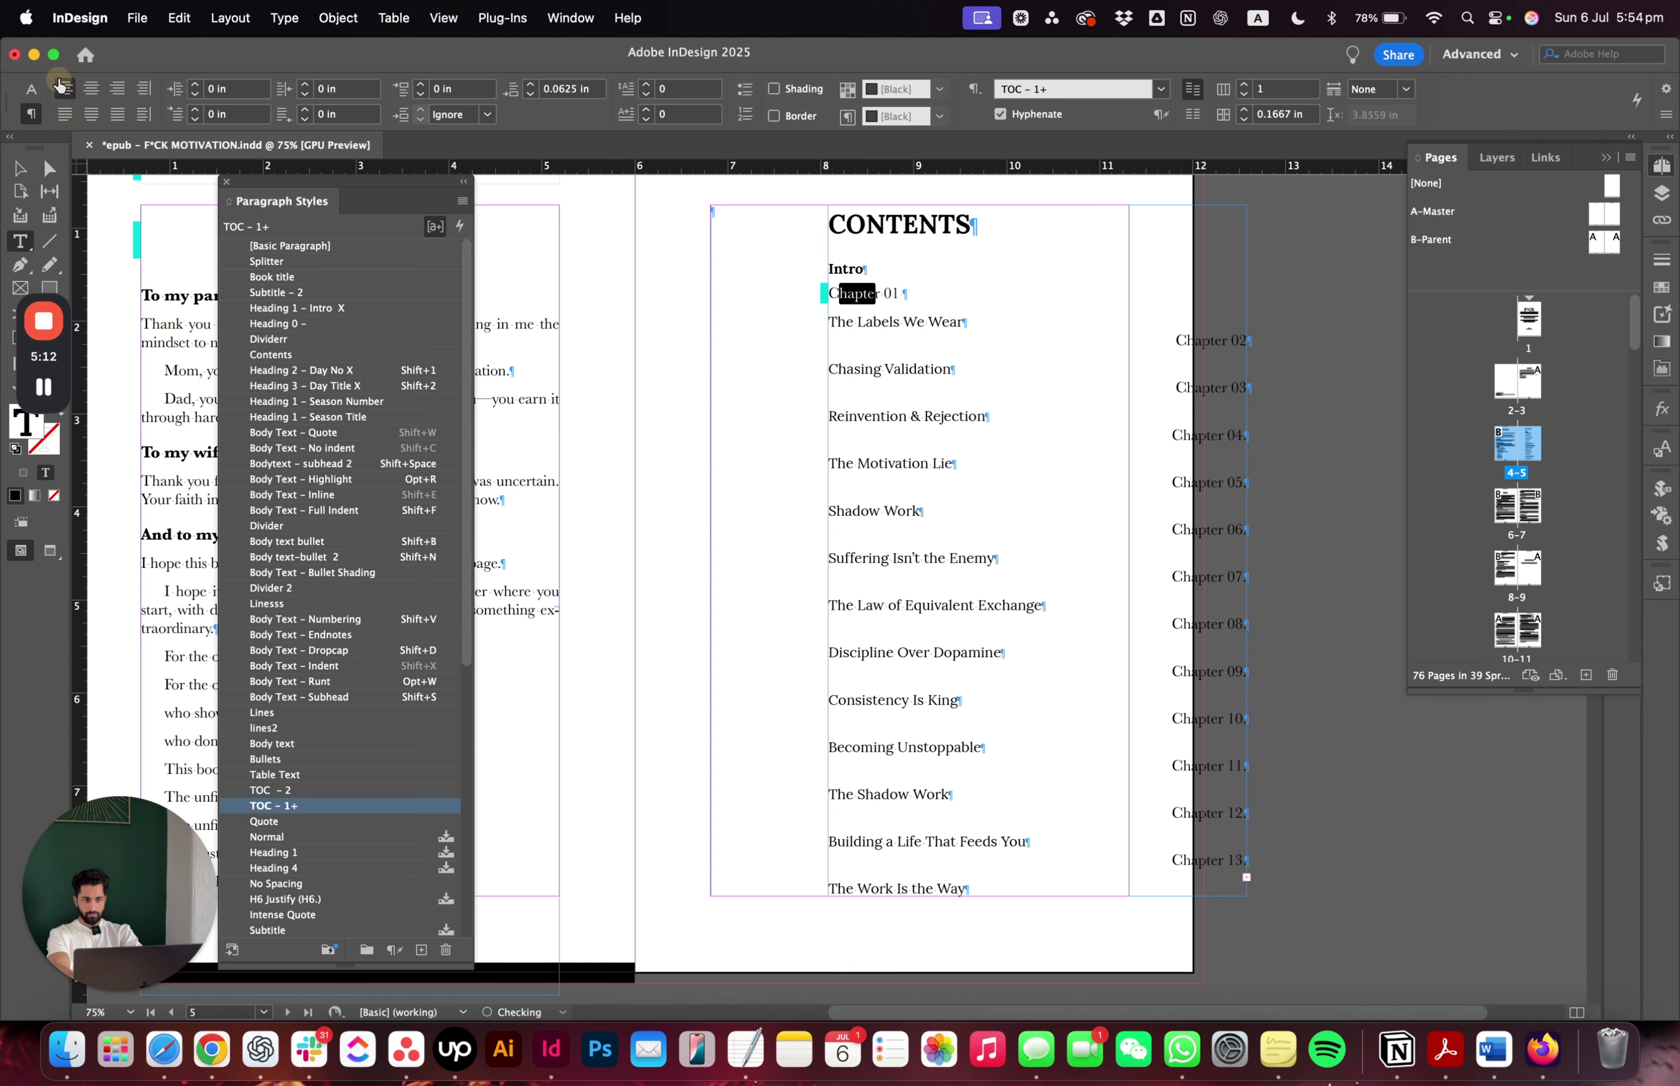
pyautogui.click(463, 200)
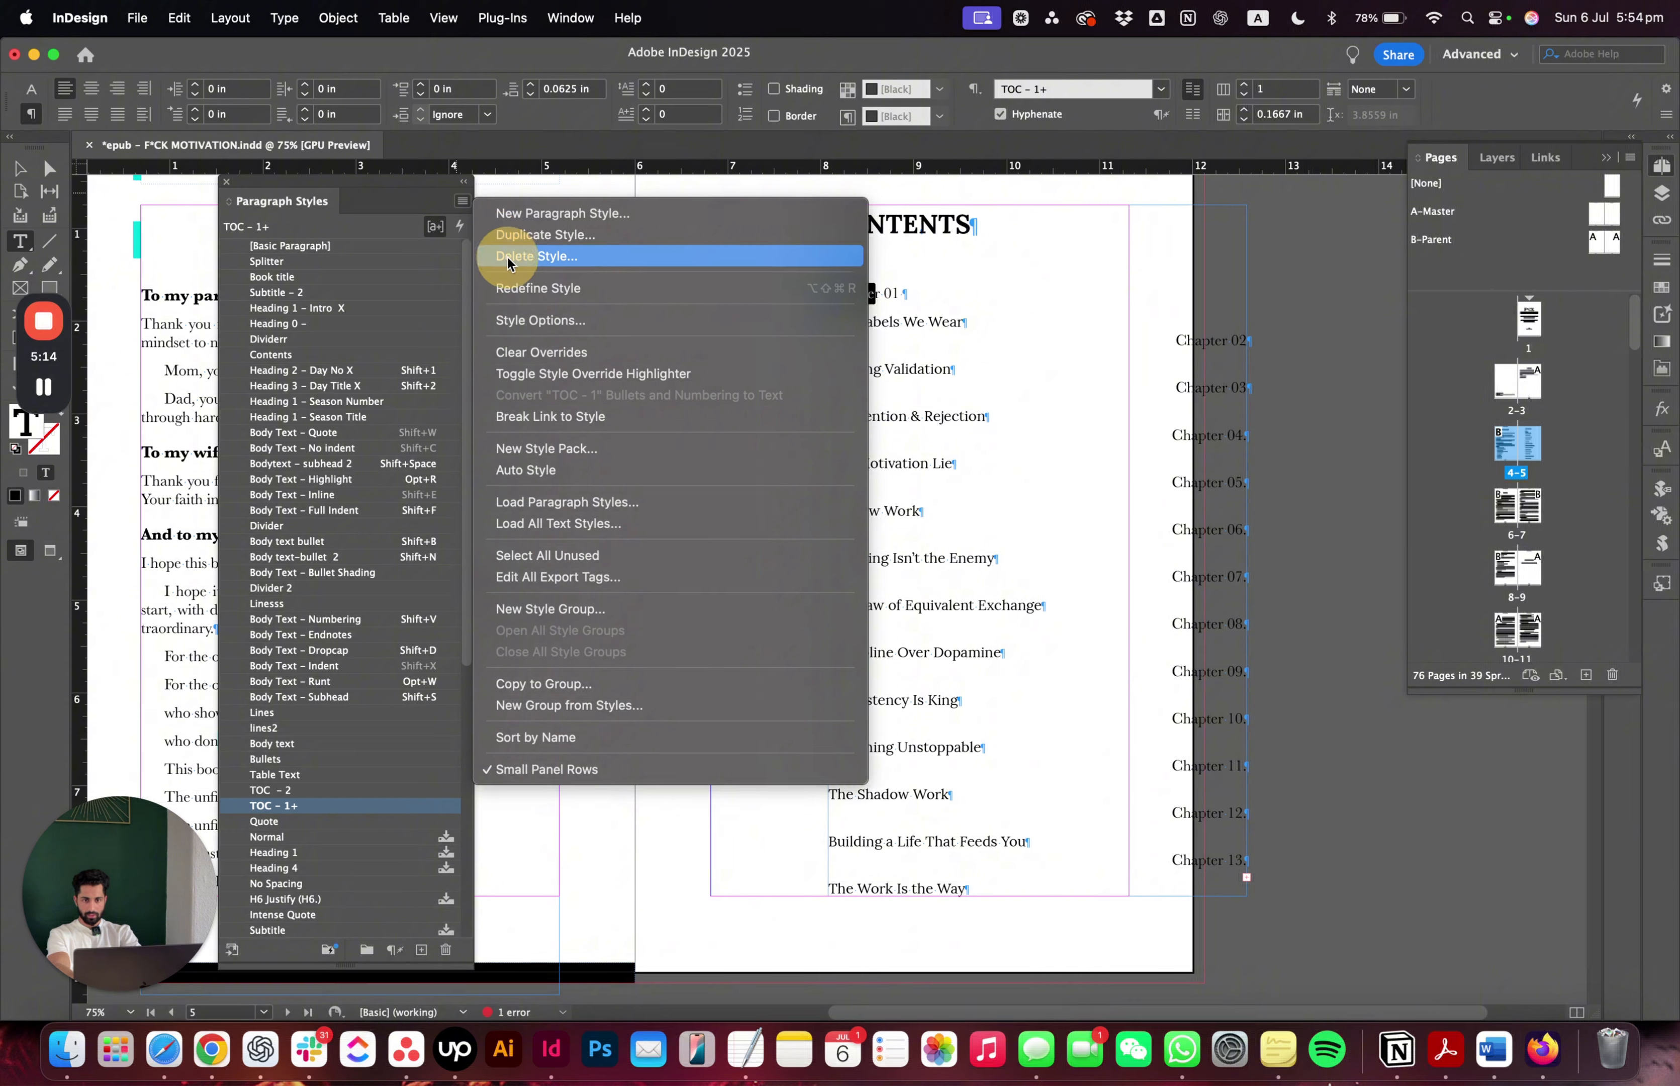
pyautogui.click(511, 286)
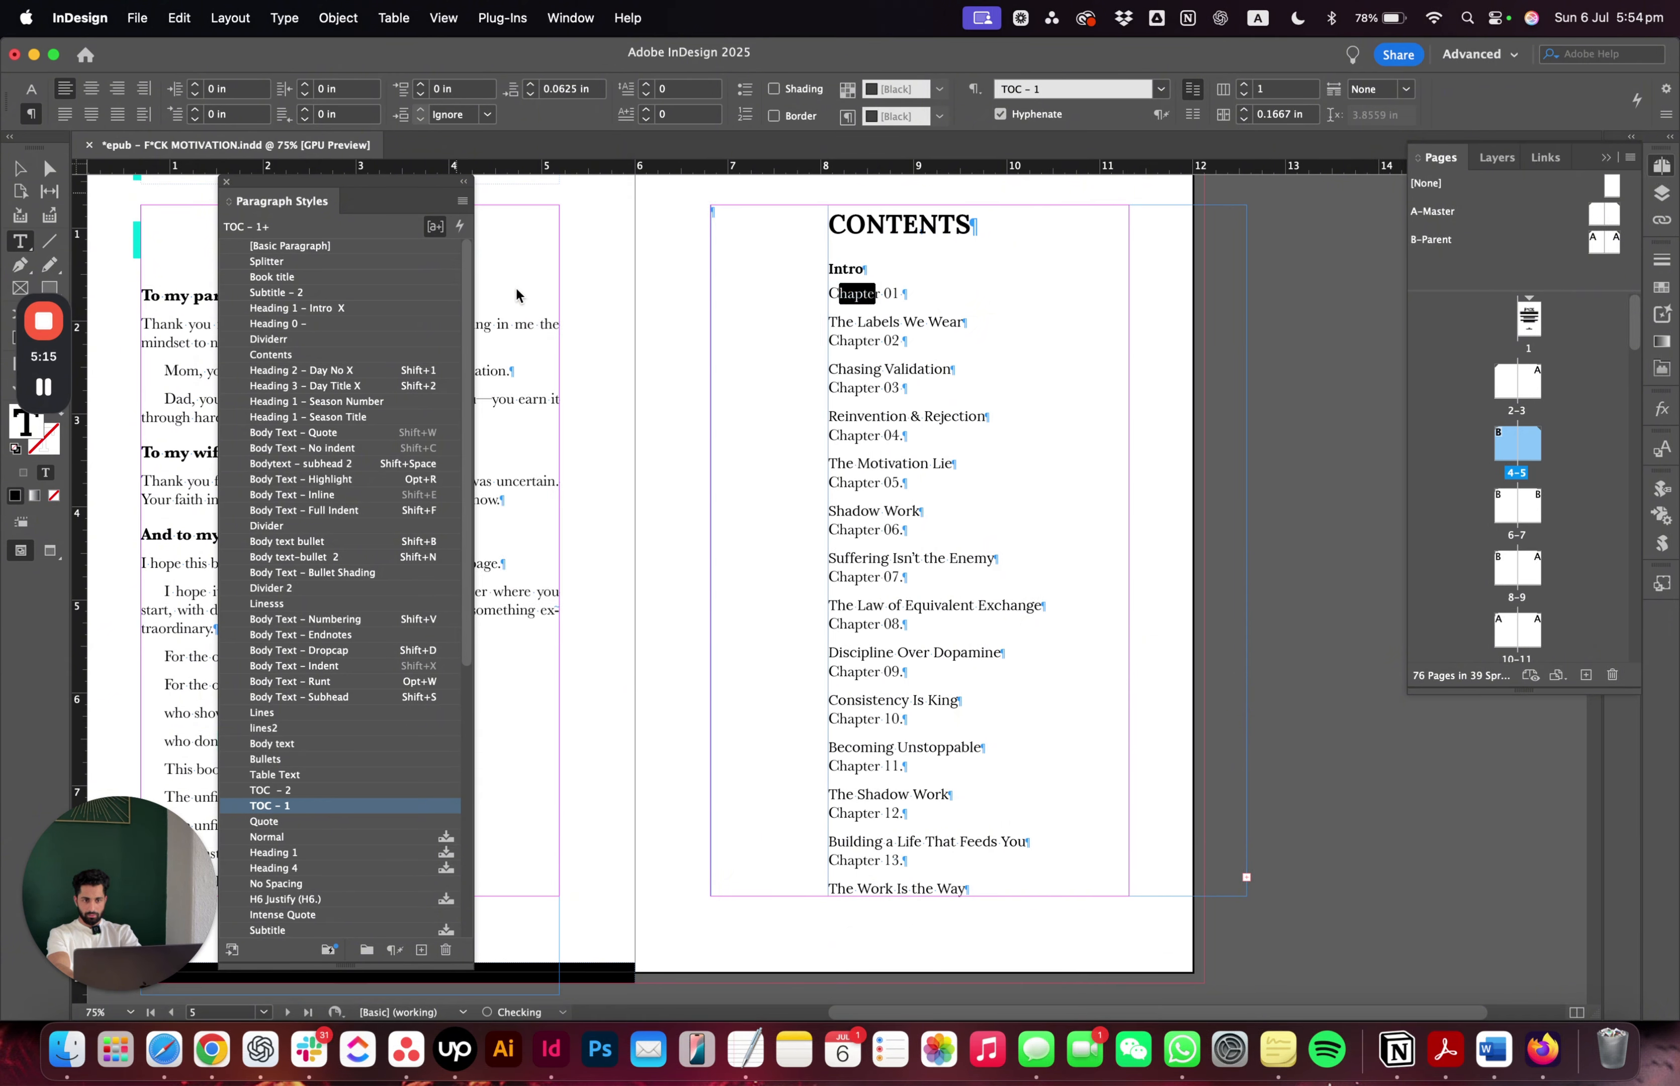
# - Change the font of the Chapter 01 contents entry to Lora Regular and redefine the TOC – 1 style
pyautogui.click(32, 90)
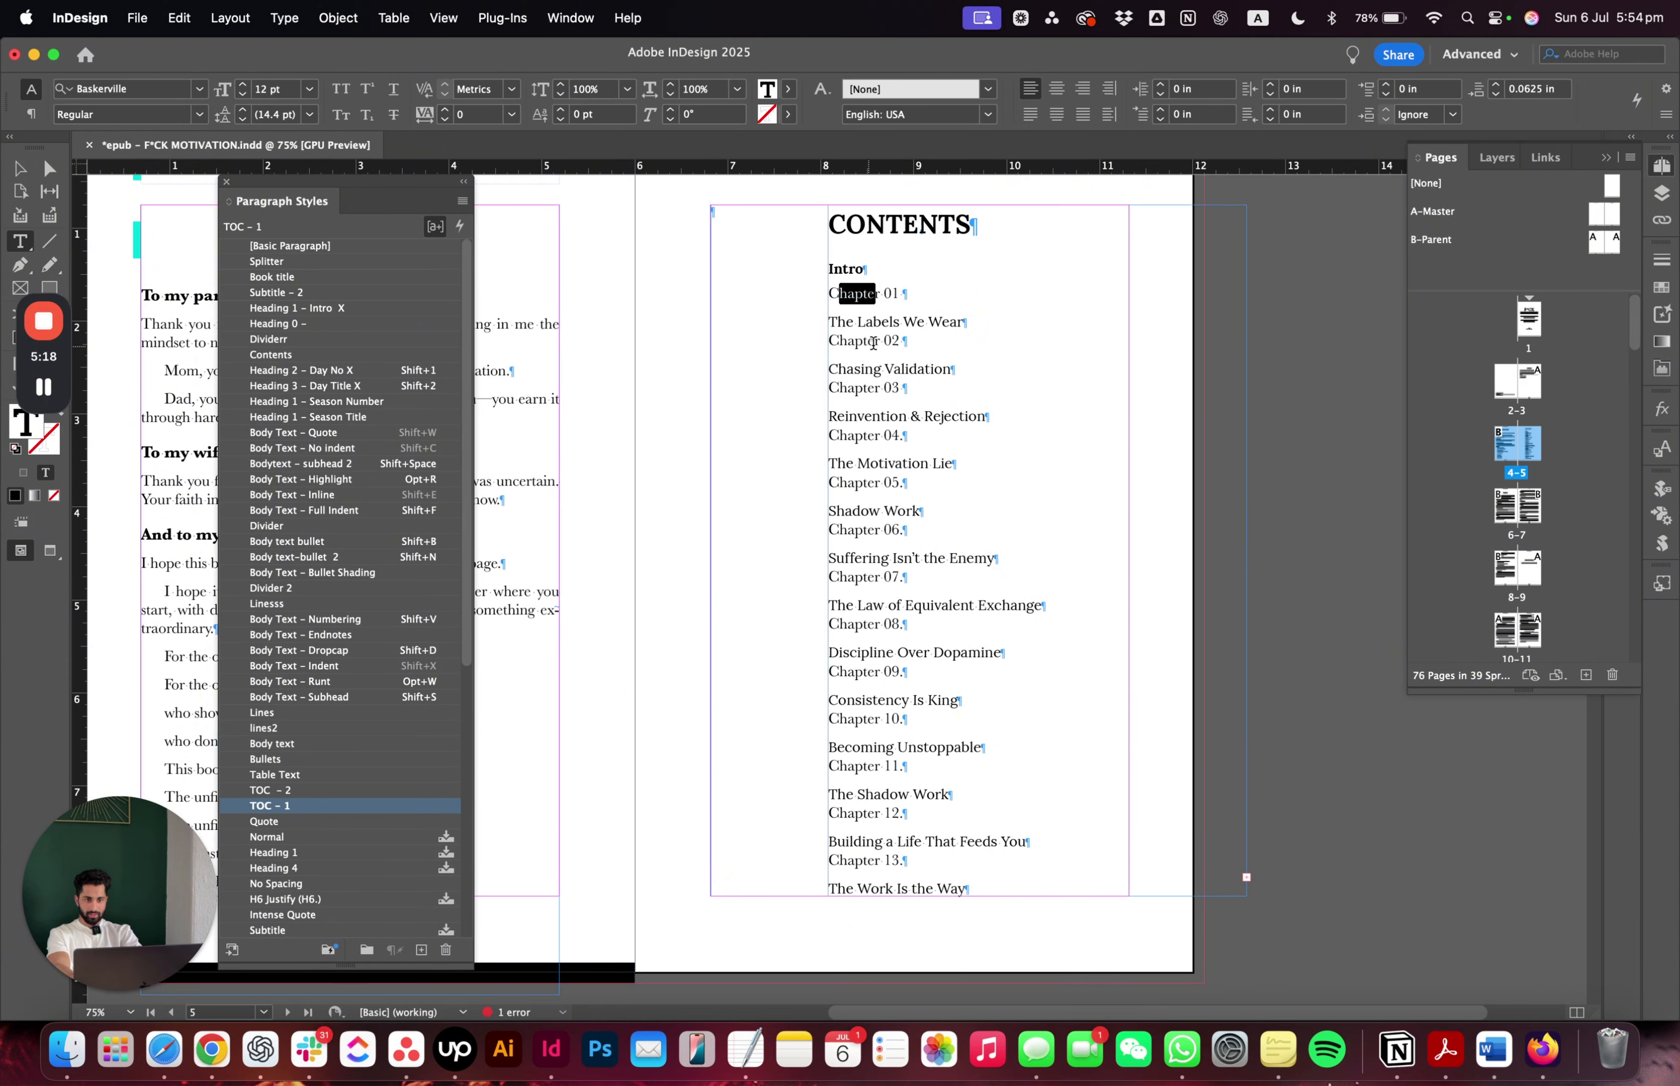
pyautogui.moveTo(900, 323); pyautogui.dragTo(876, 293)
pyautogui.click(146, 85)
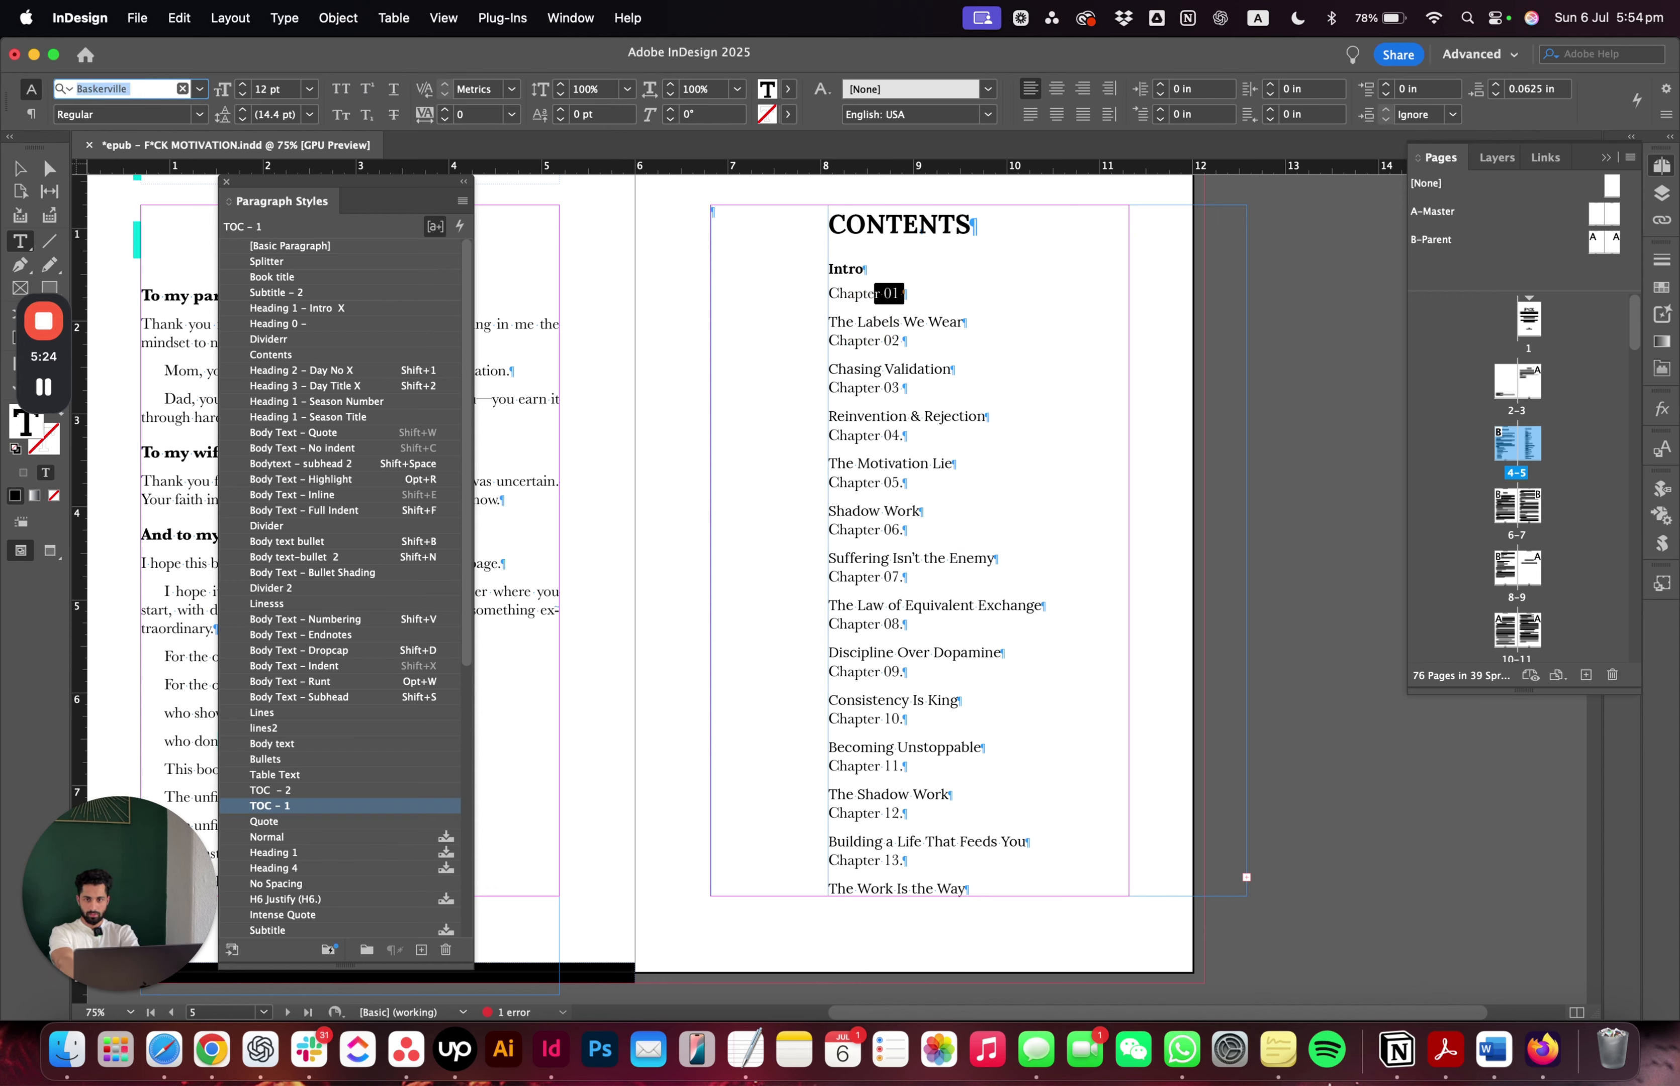
pyautogui.write('lora')
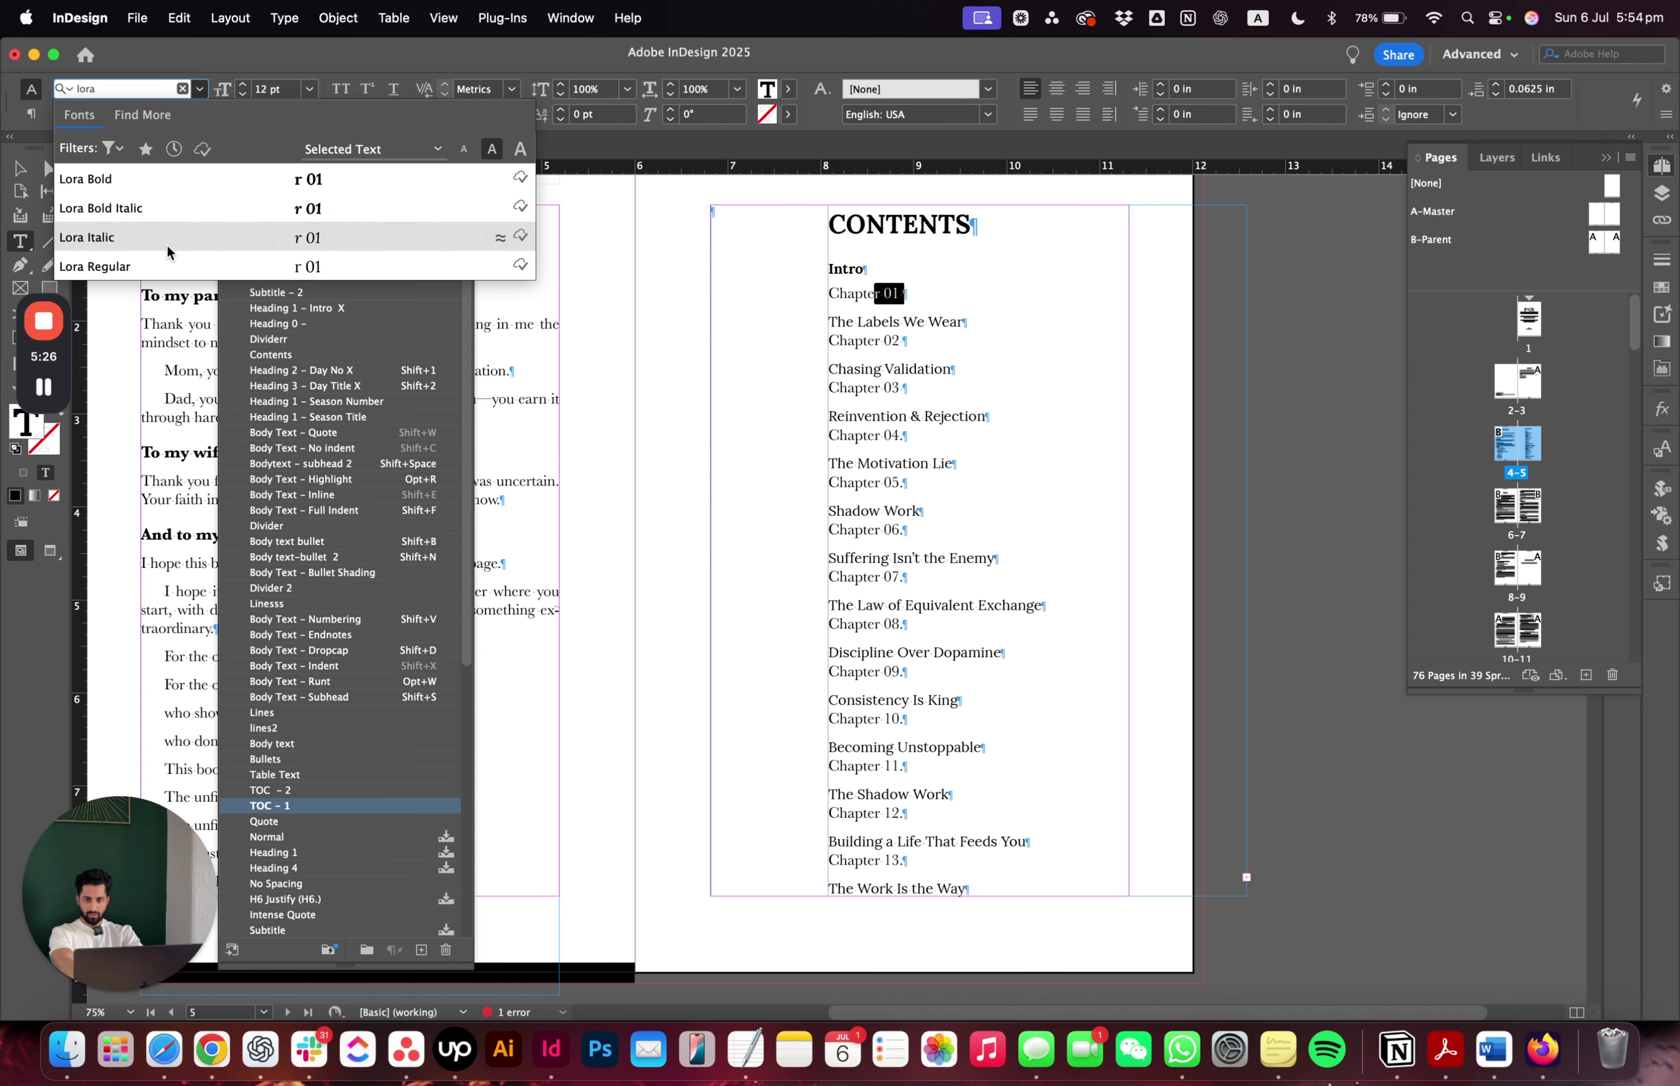
pyautogui.click(161, 266)
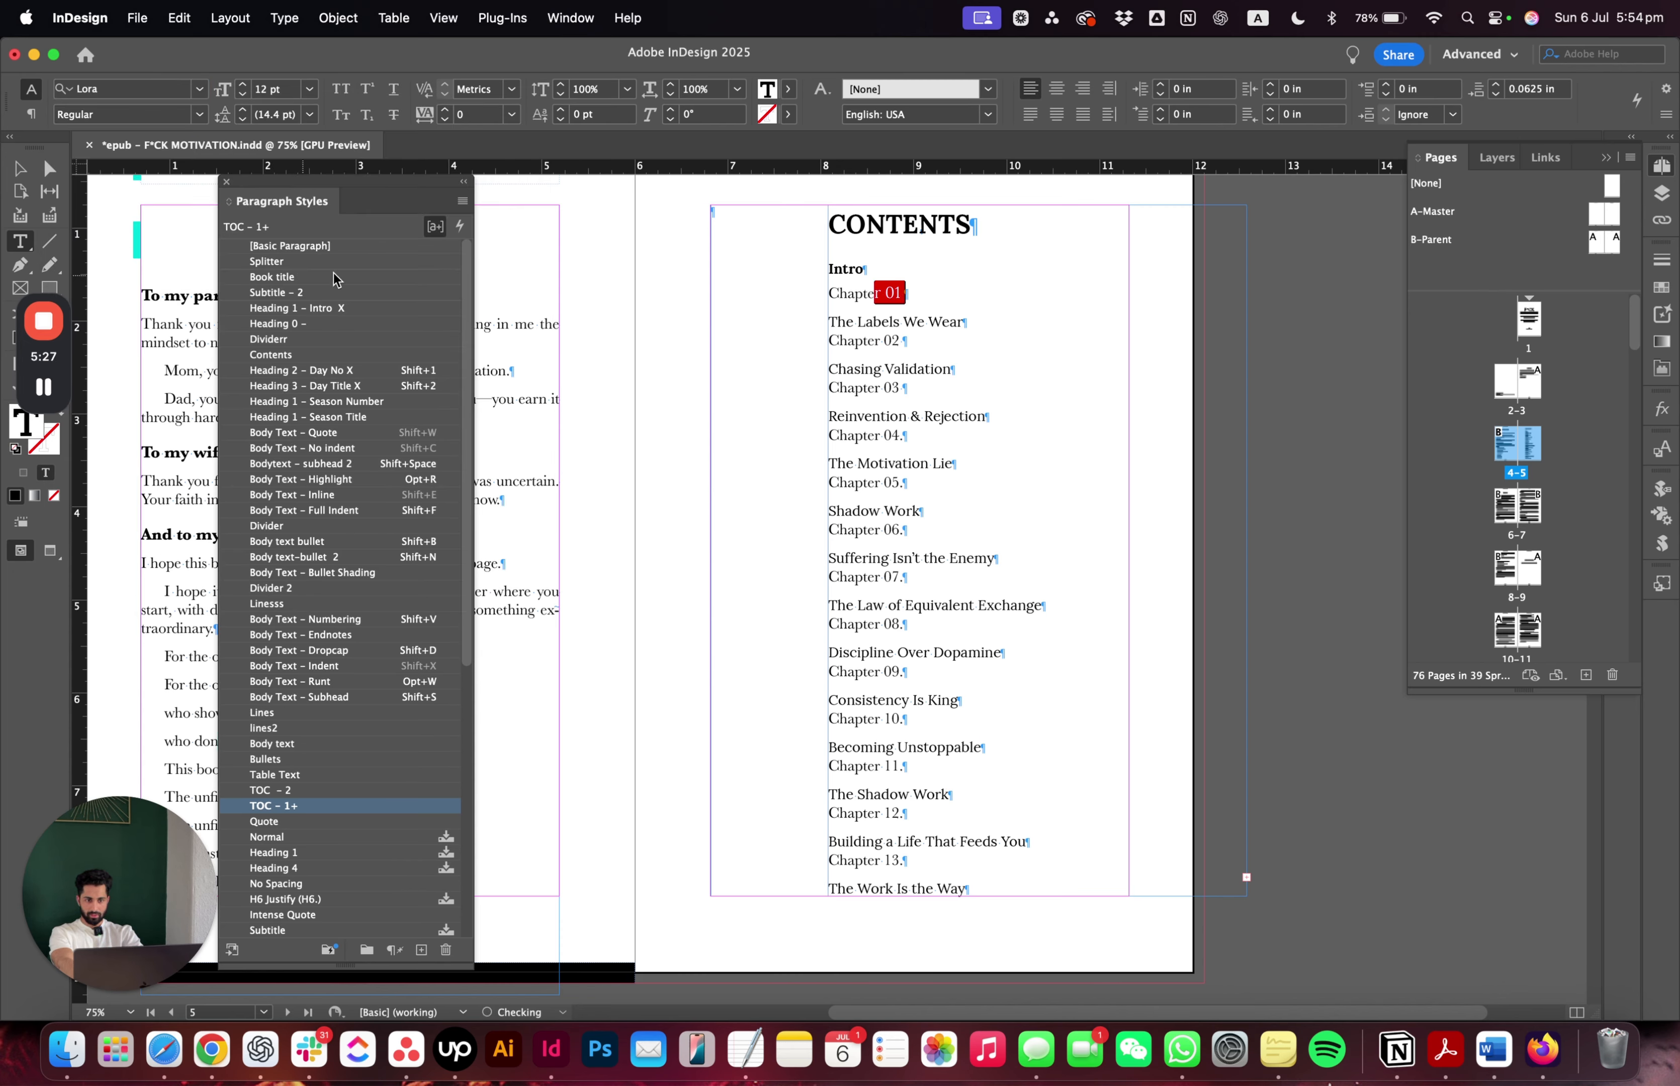
pyautogui.click(463, 201)
pyautogui.click(522, 283)
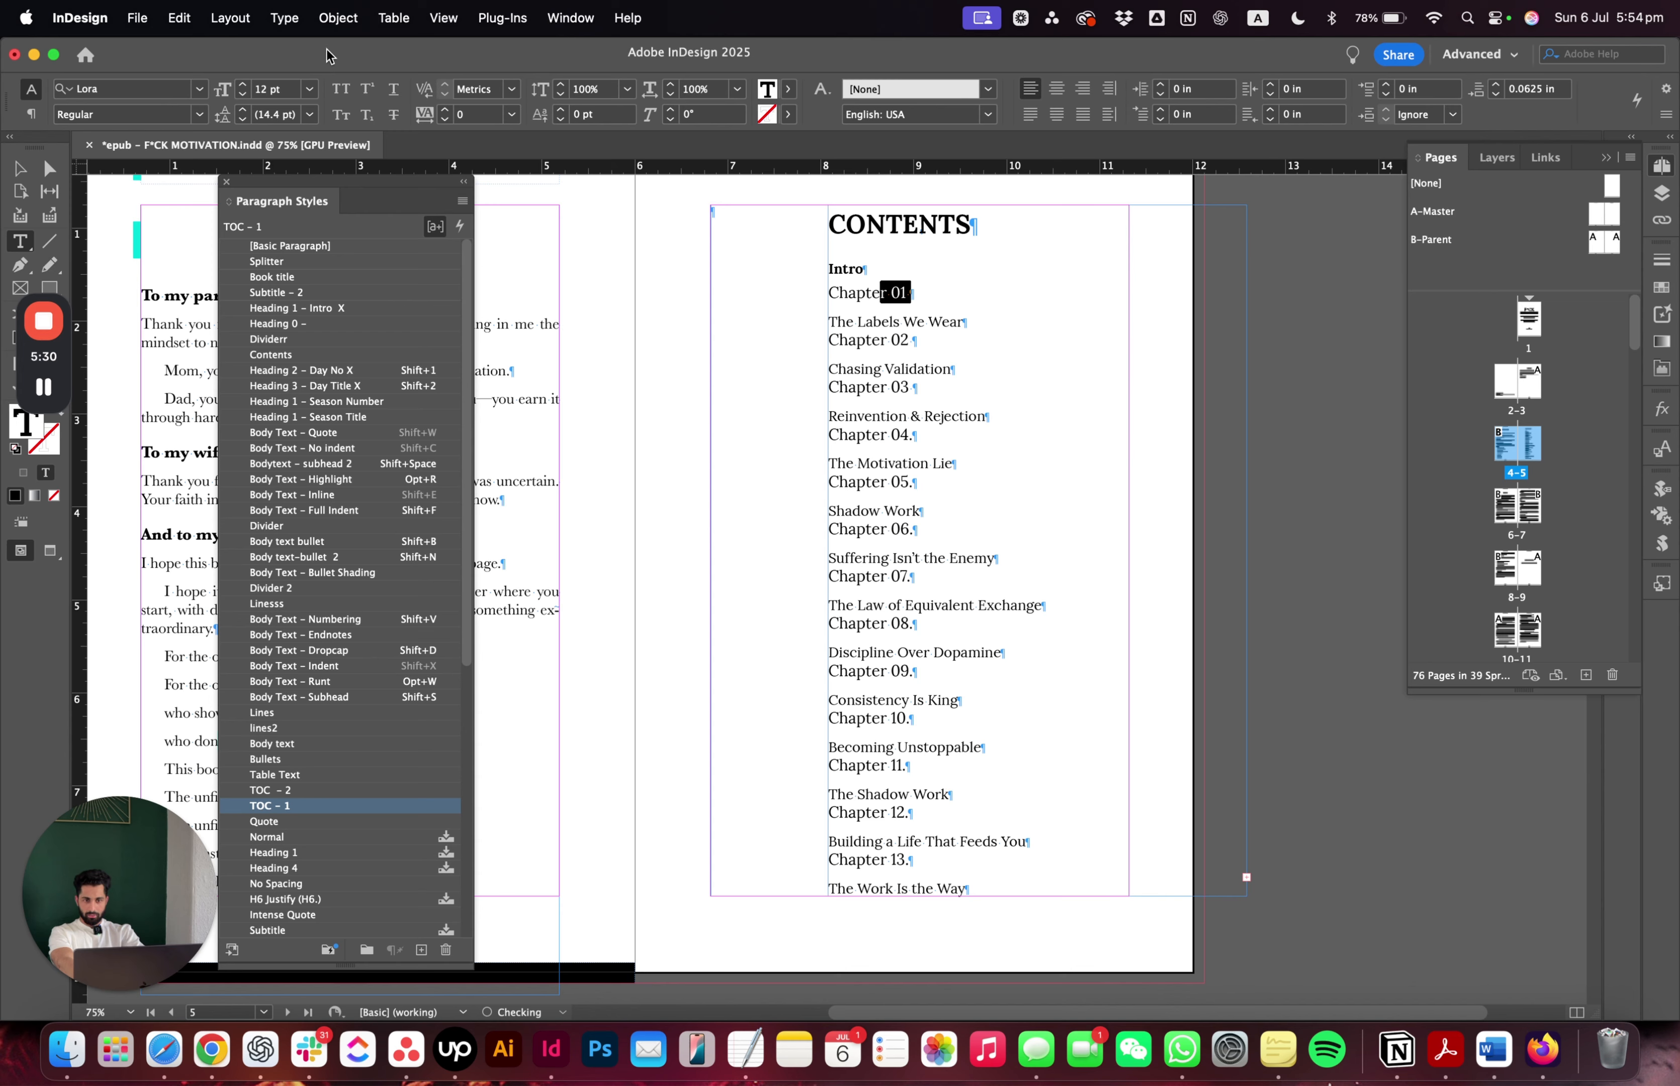
# - Set the Chapter 01 contents entry's space after to 0 in and space before to 0.1875 in, and redefine the TOC – 1 style to match
pyautogui.click(31, 113)
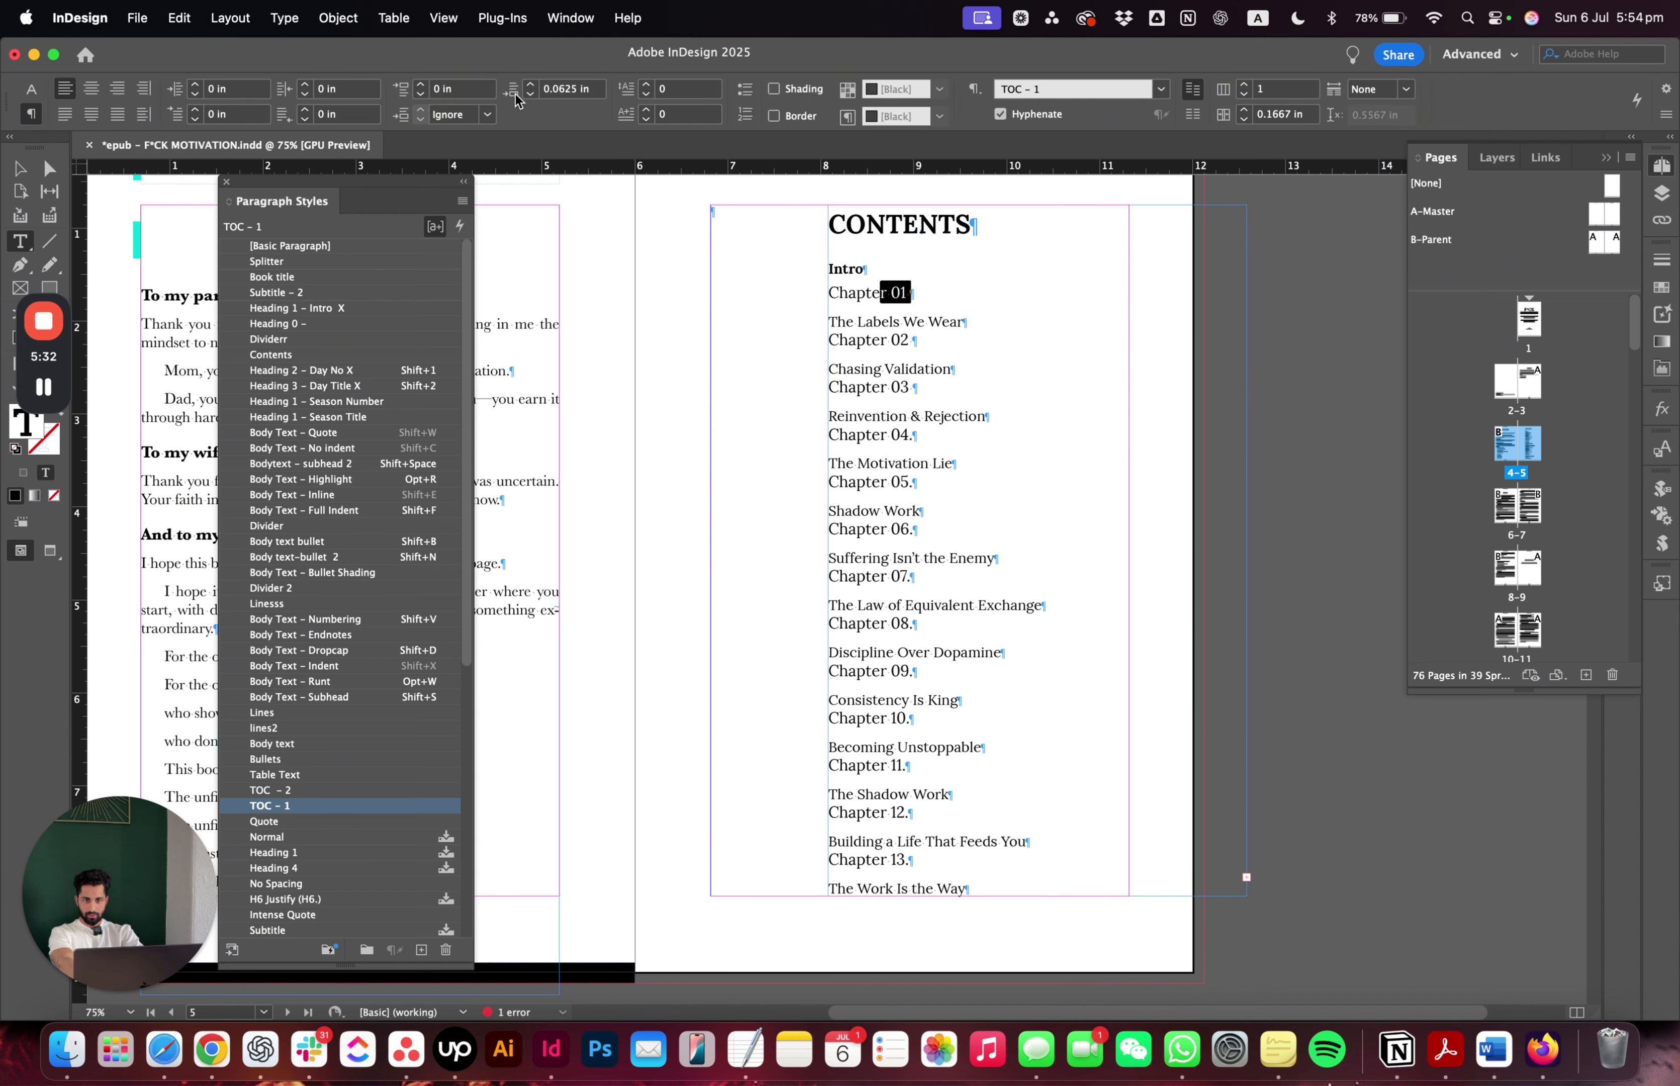
pyautogui.click(531, 96)
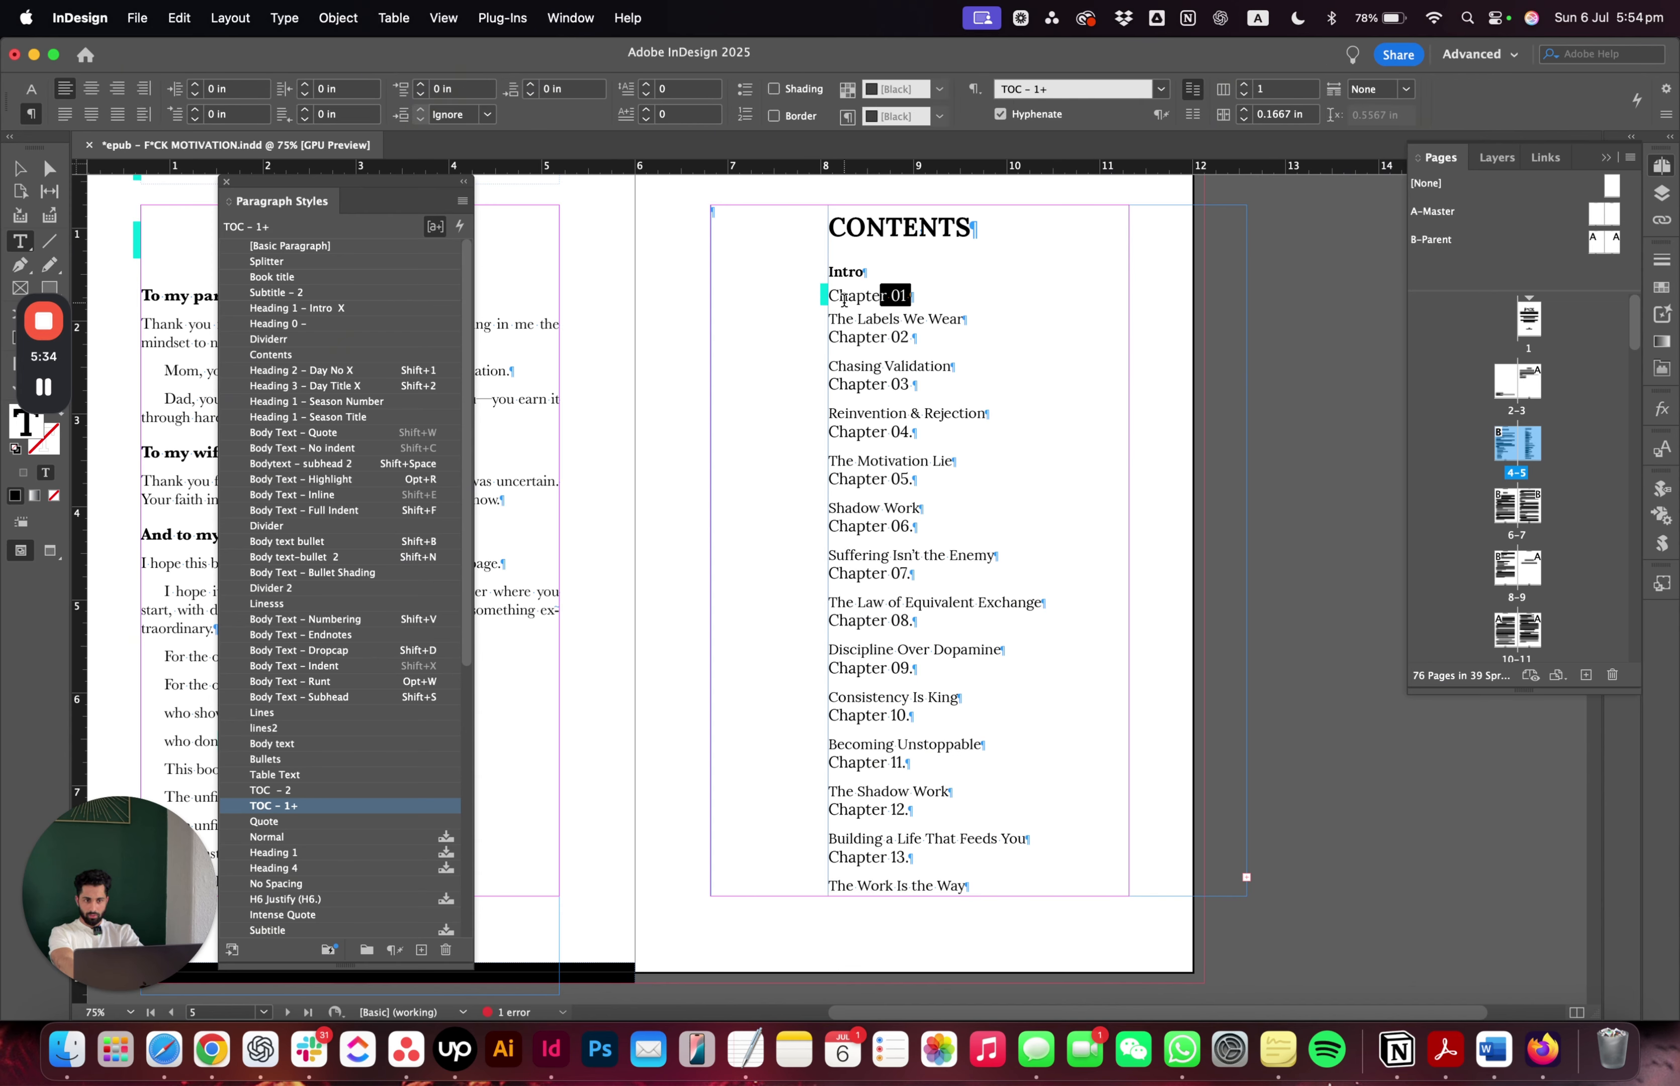
pyautogui.moveTo(844, 300); pyautogui.dragTo(880, 297)
pyautogui.click(420, 83)
pyautogui.click(420, 83)
pyautogui.click(420, 83)
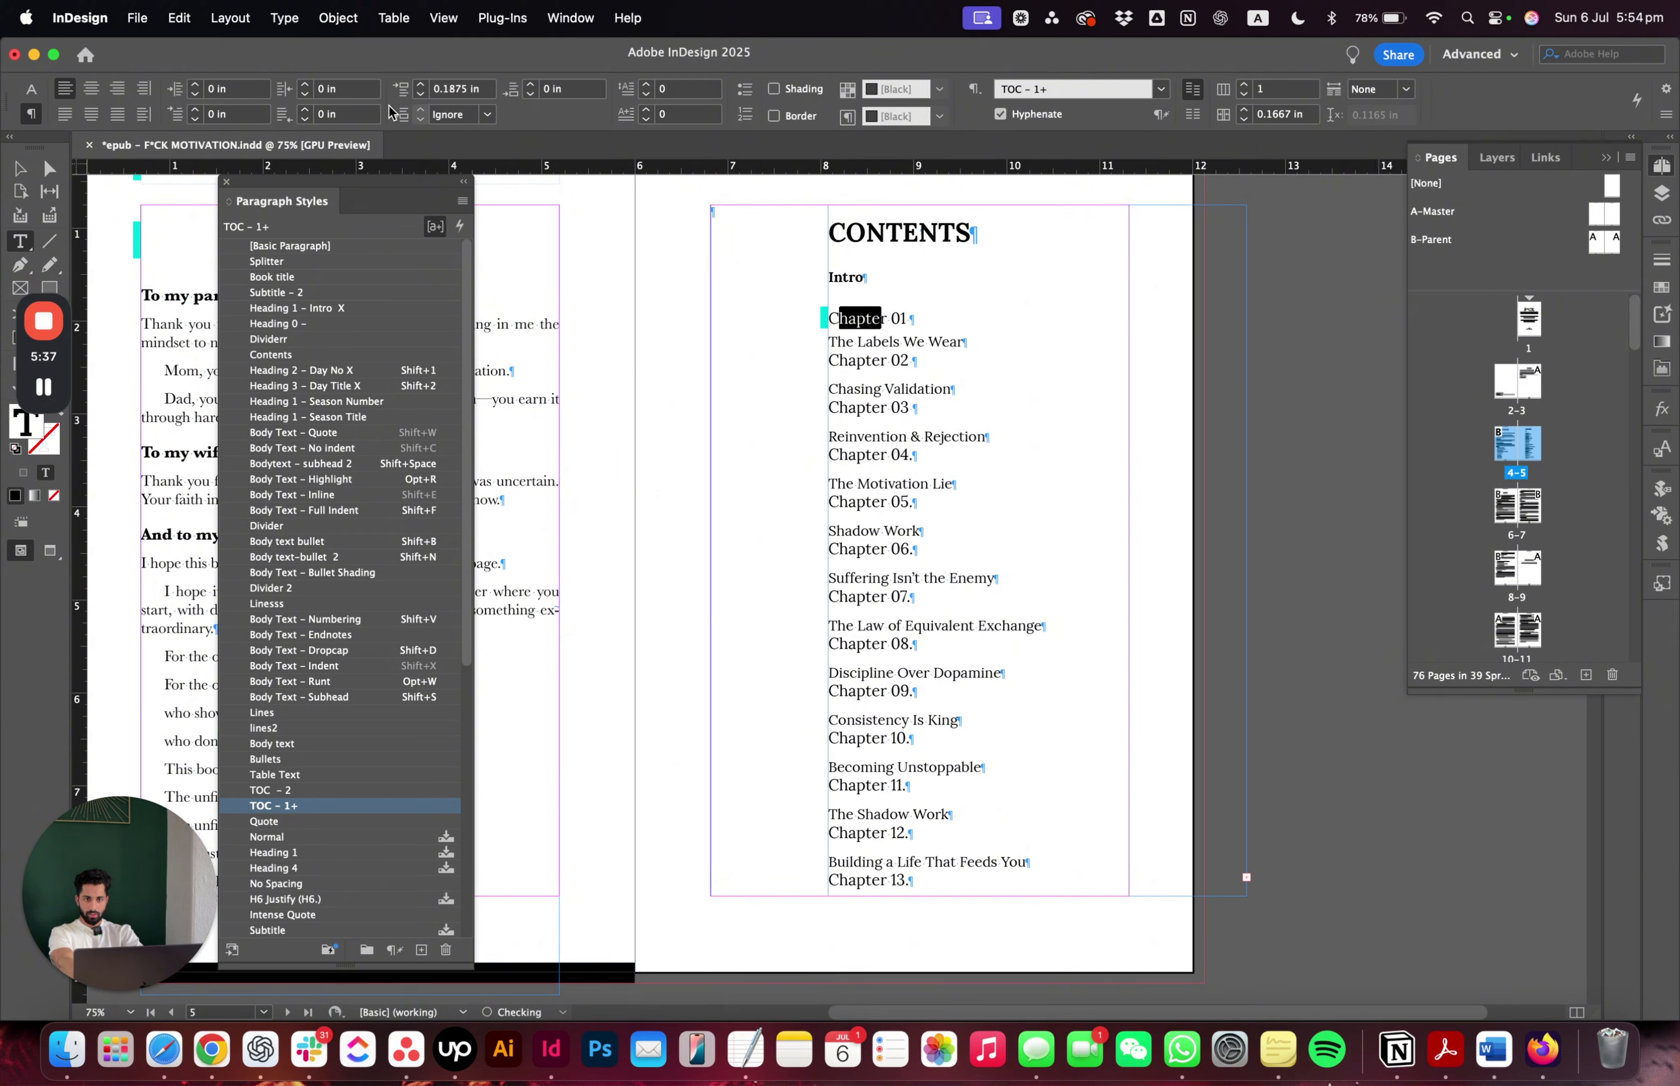
pyautogui.click(462, 201)
pyautogui.click(515, 288)
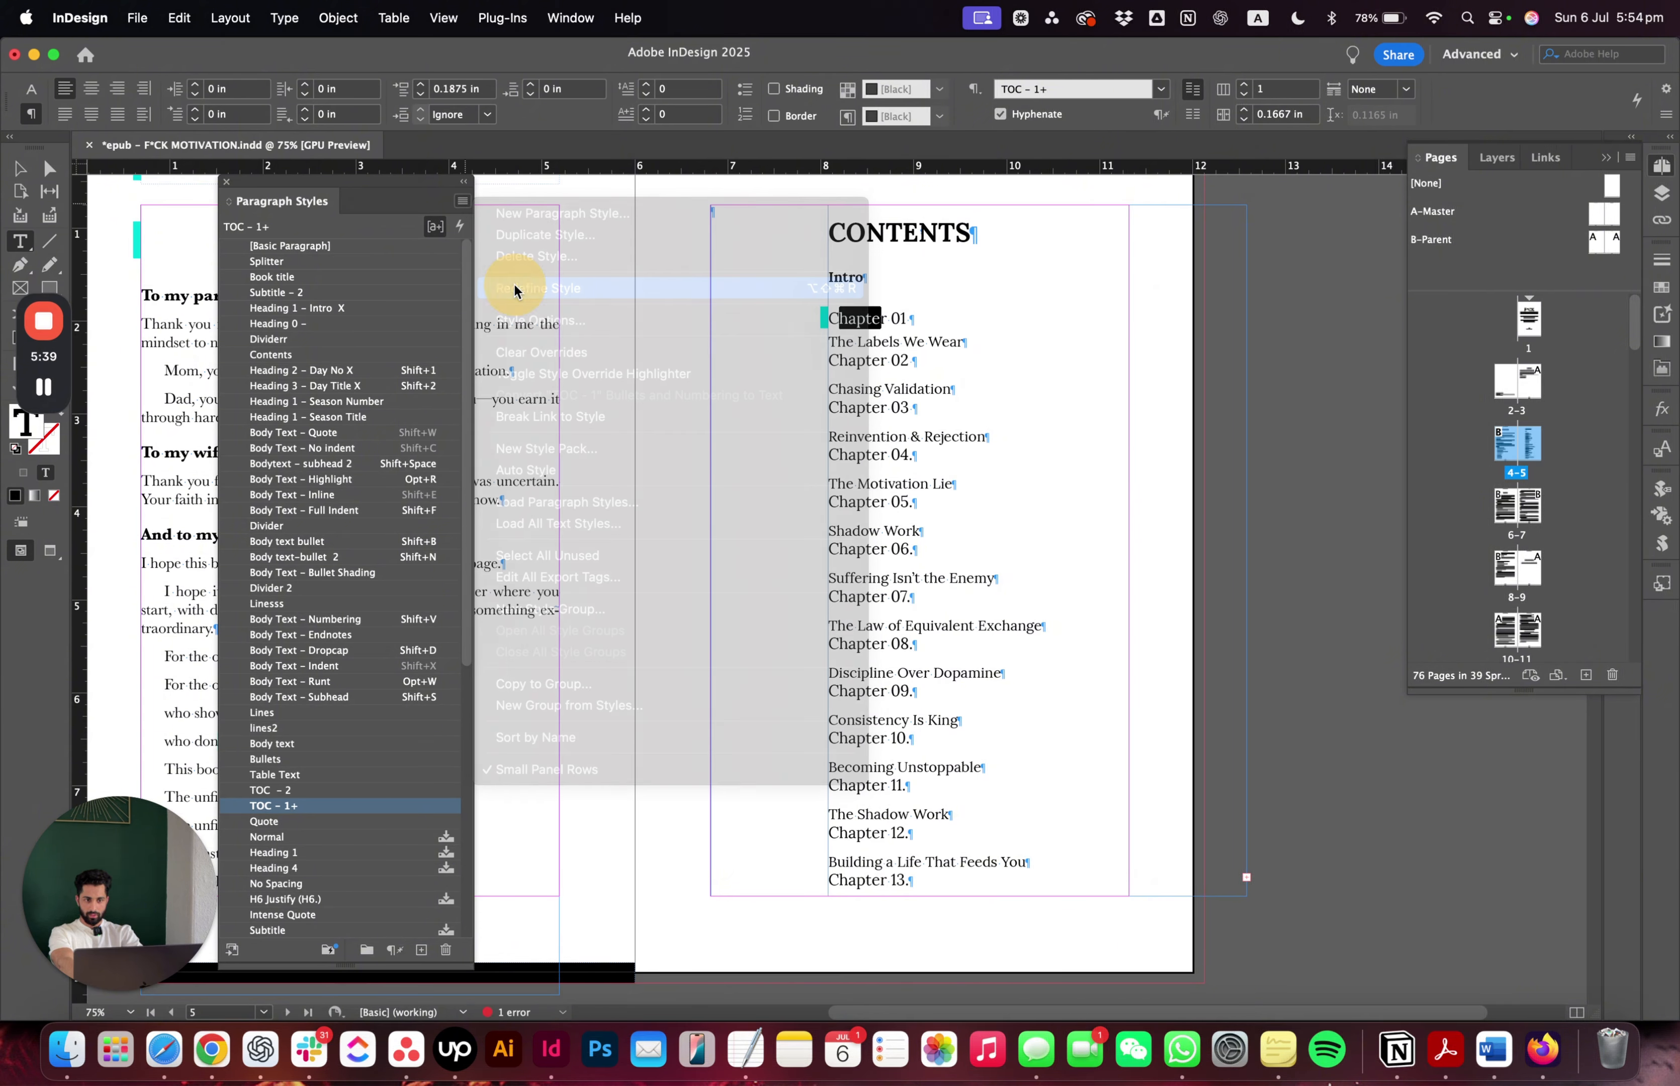
pyautogui.press('Escape')
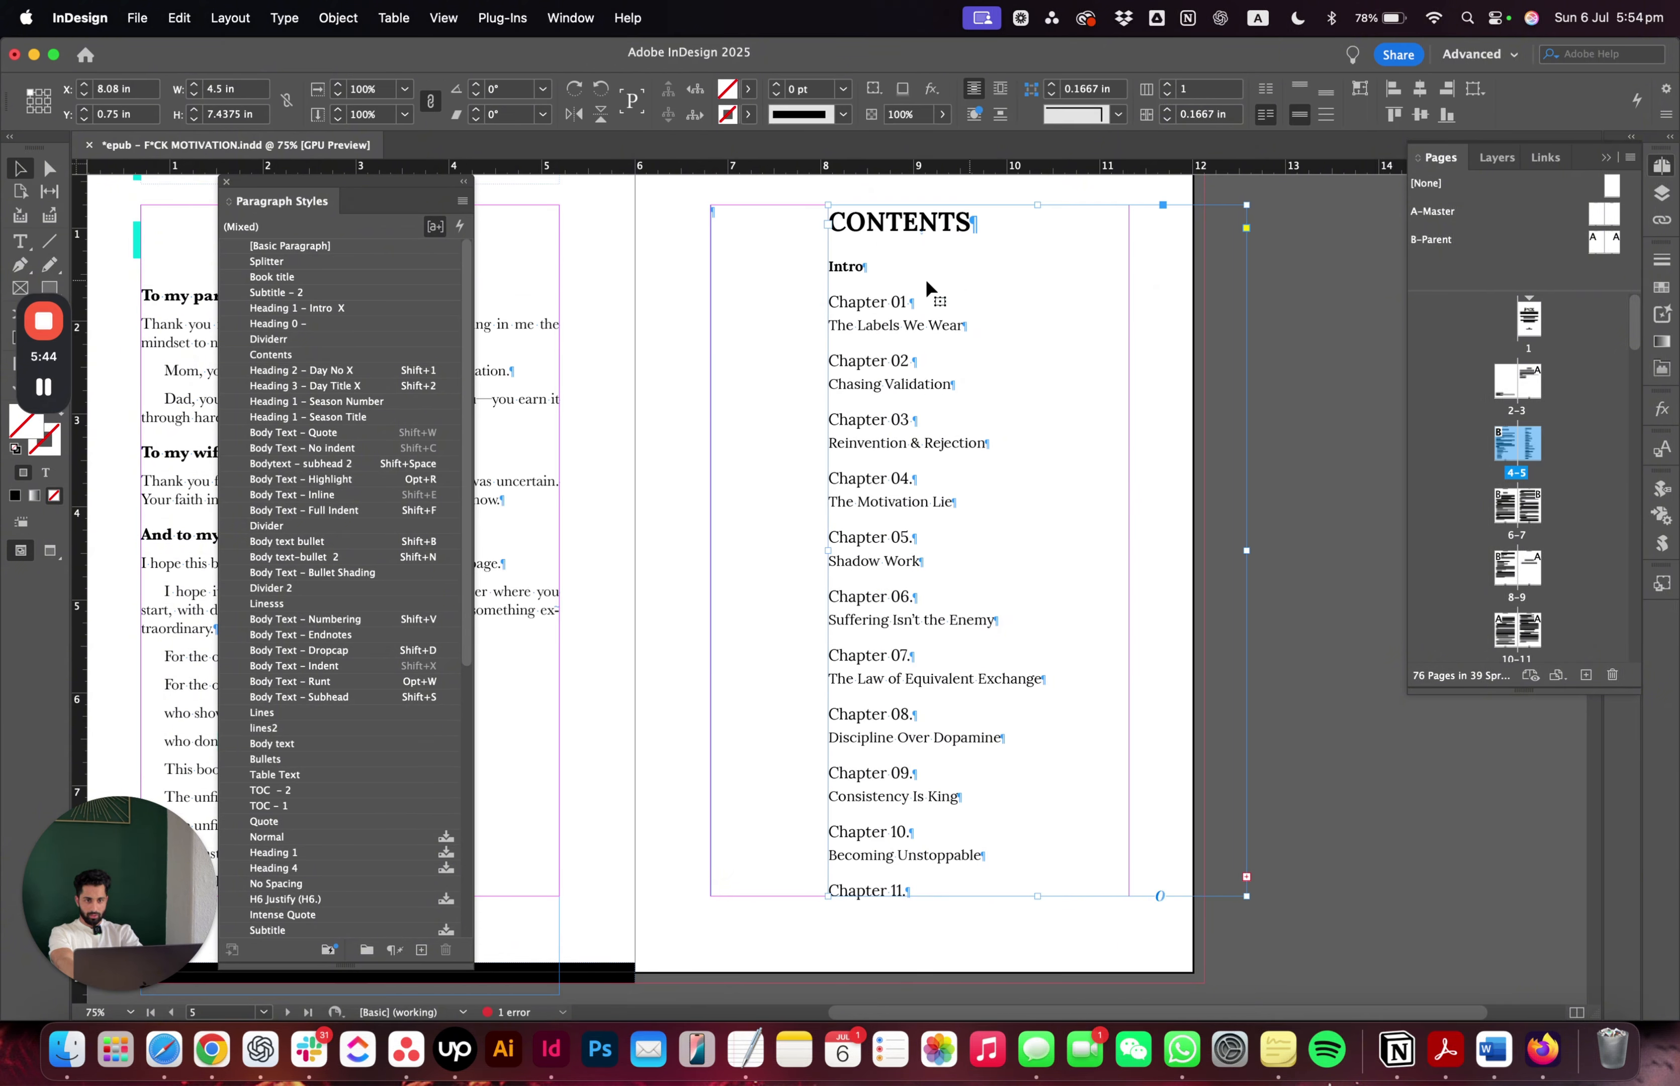
# - Check the empty text frame behind the contents and move the contents frame to the page margins at X 6.8125 in
pyautogui.moveTo(926, 281); pyautogui.dragTo(984, 282)
pyautogui.click(762, 223)
pyautogui.doubleClick(740, 218)
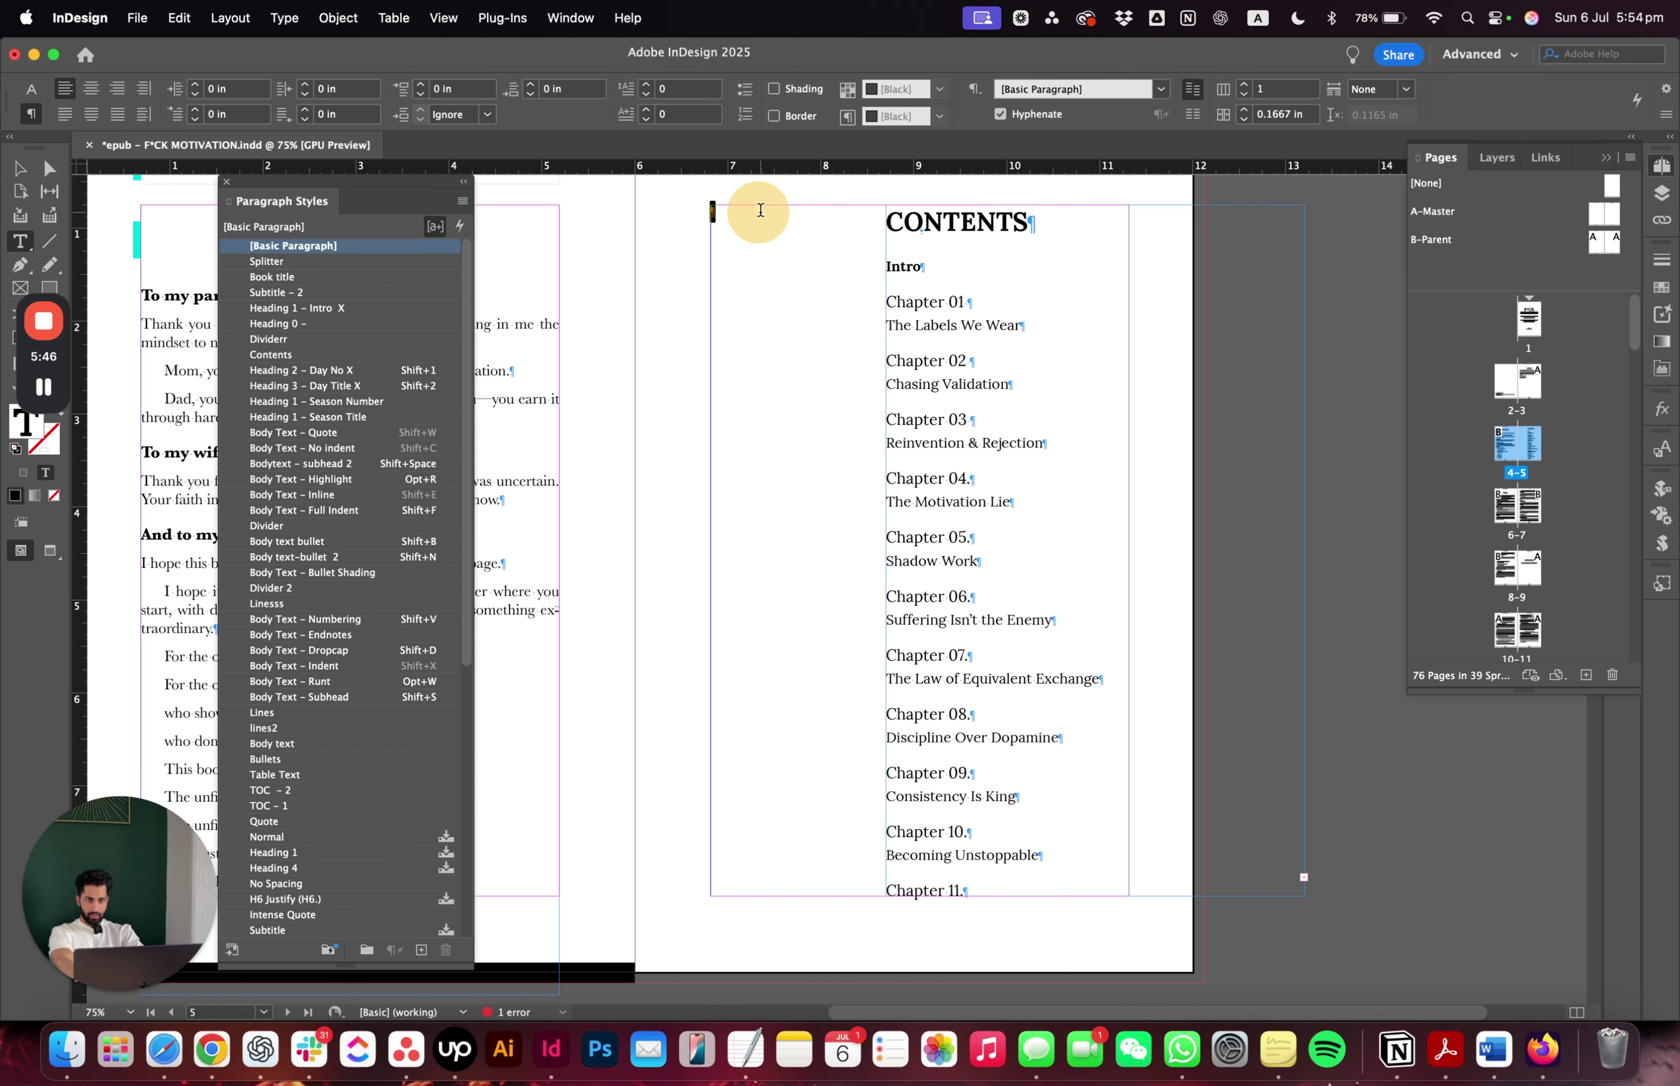
pyautogui.moveTo(761, 210)
pyautogui.mouseDown()
pyautogui.moveTo(828, 255)
pyautogui.moveTo(708, 203)
pyautogui.mouseUp()
pyautogui.click(759, 213)
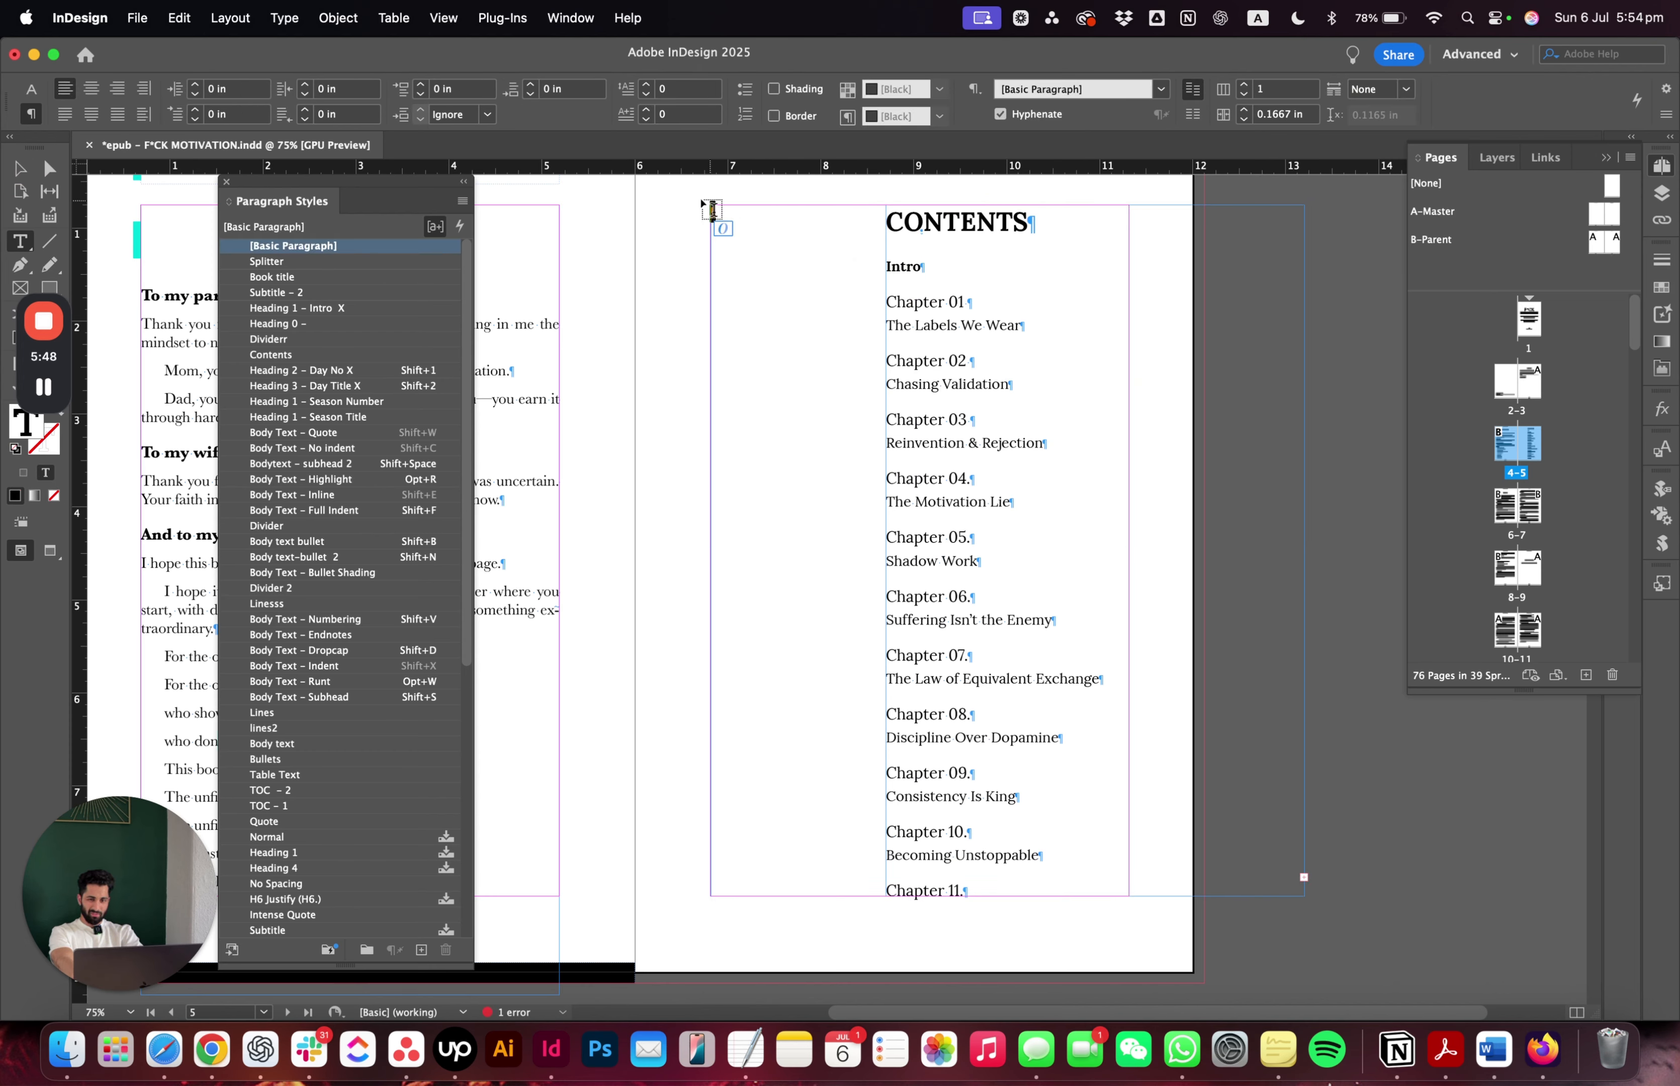
pyautogui.click(957, 262)
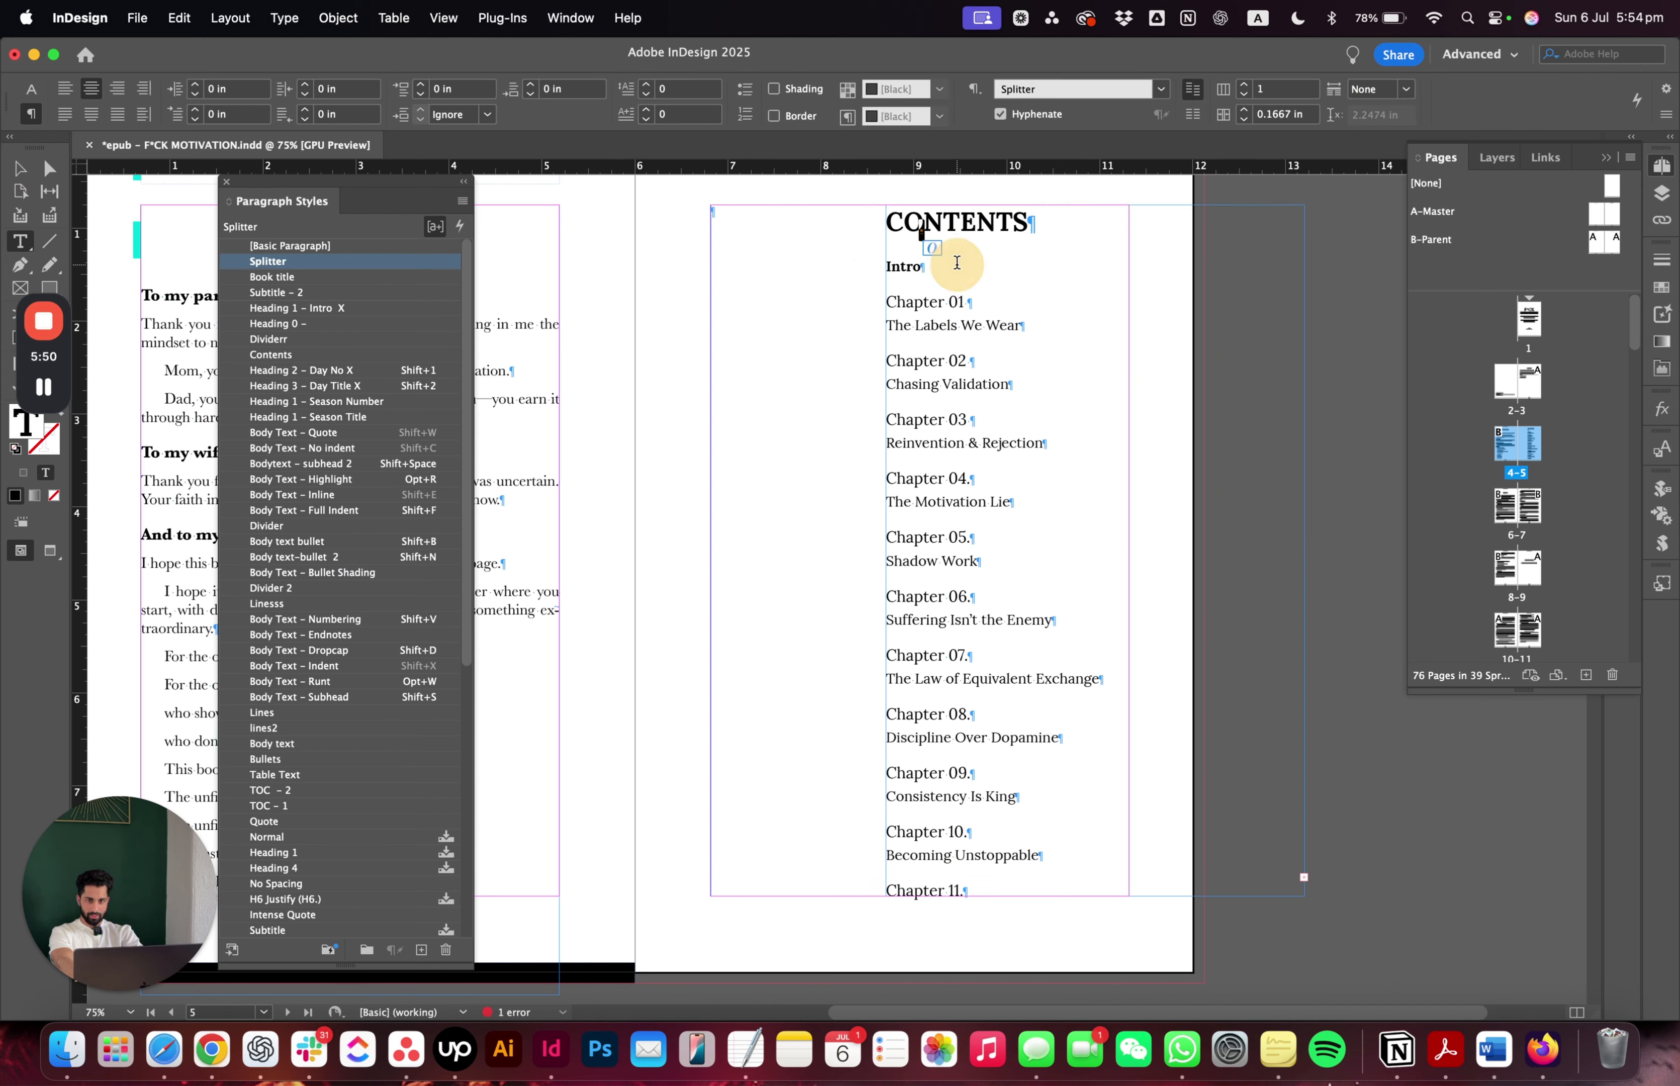
pyautogui.click(19, 168)
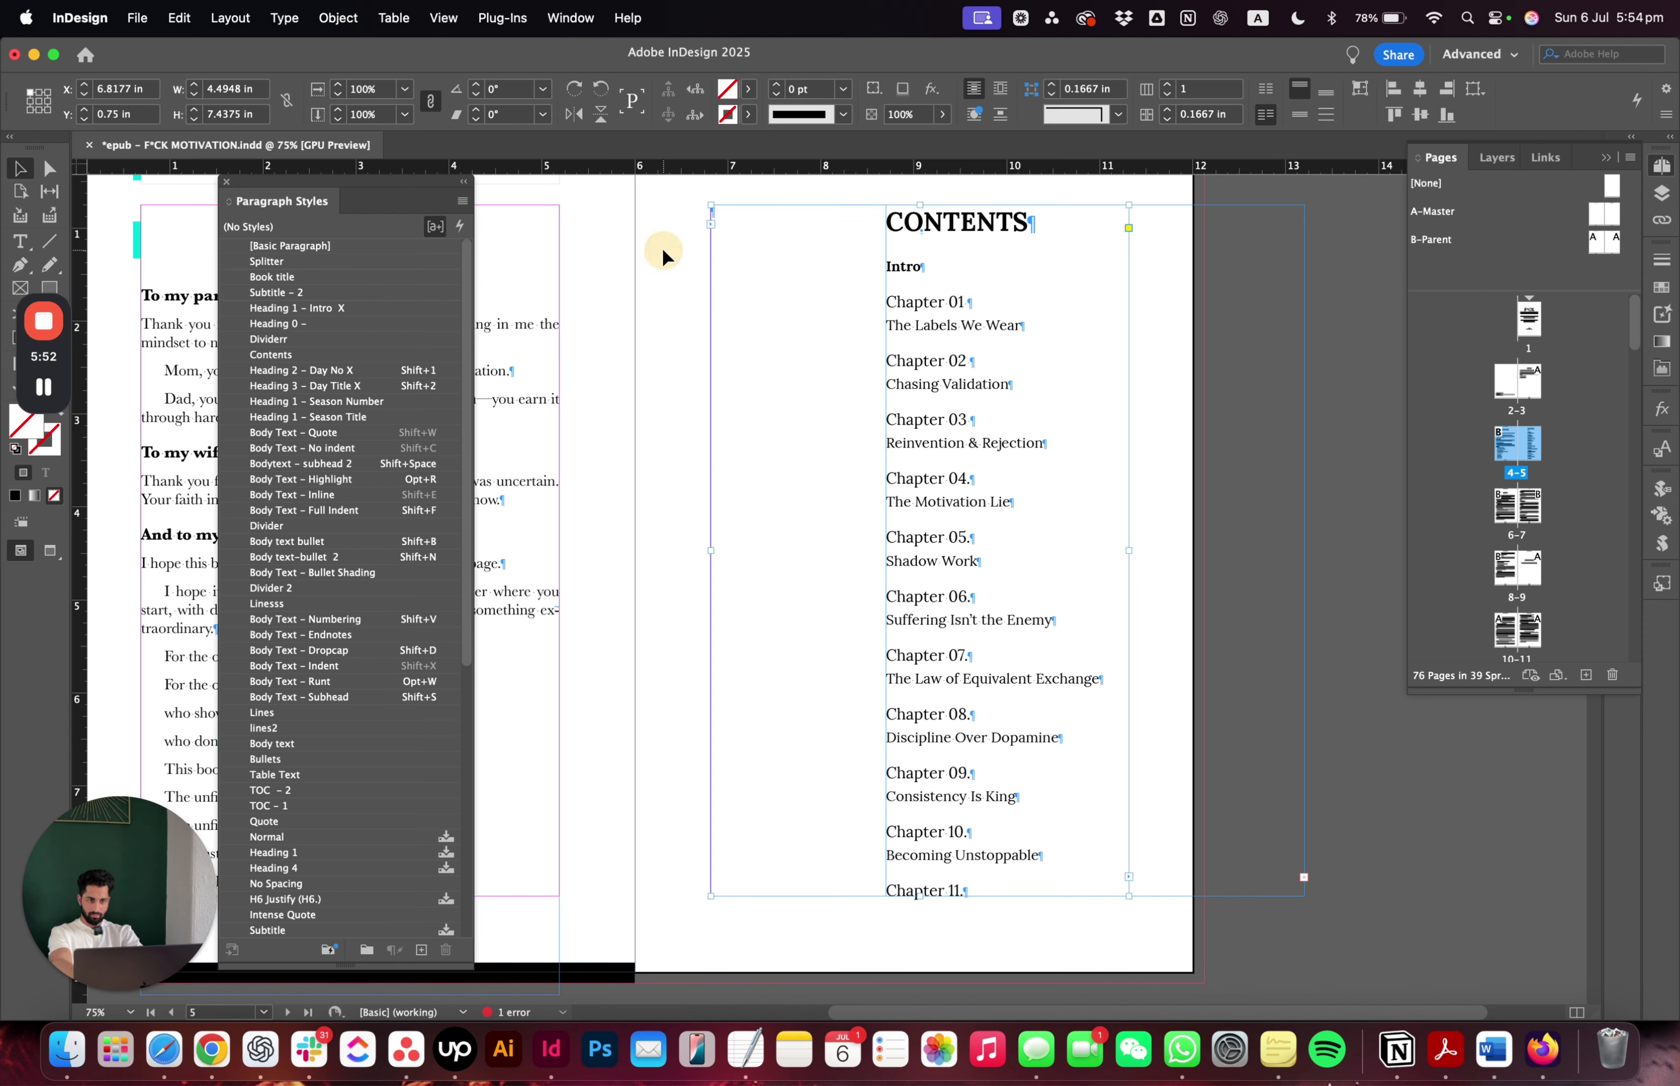
pyautogui.click(1206, 277)
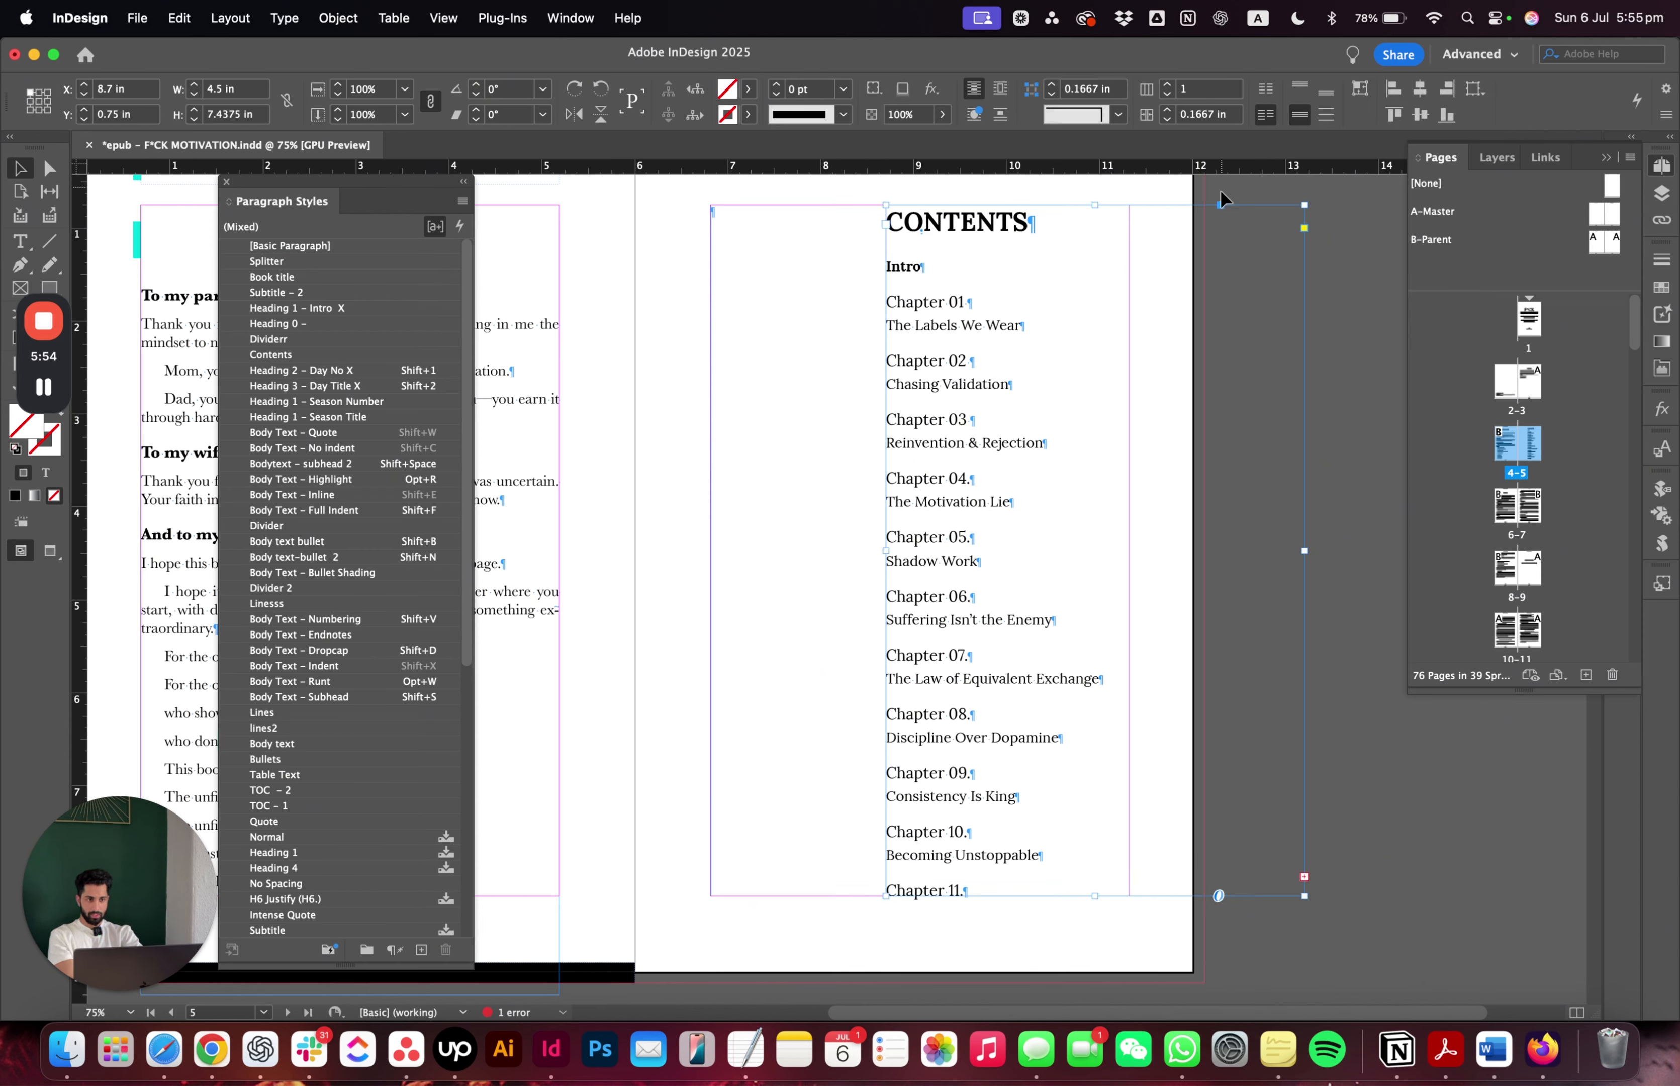
pyautogui.scroll(3, 786, 180)
pyautogui.click(739, 311)
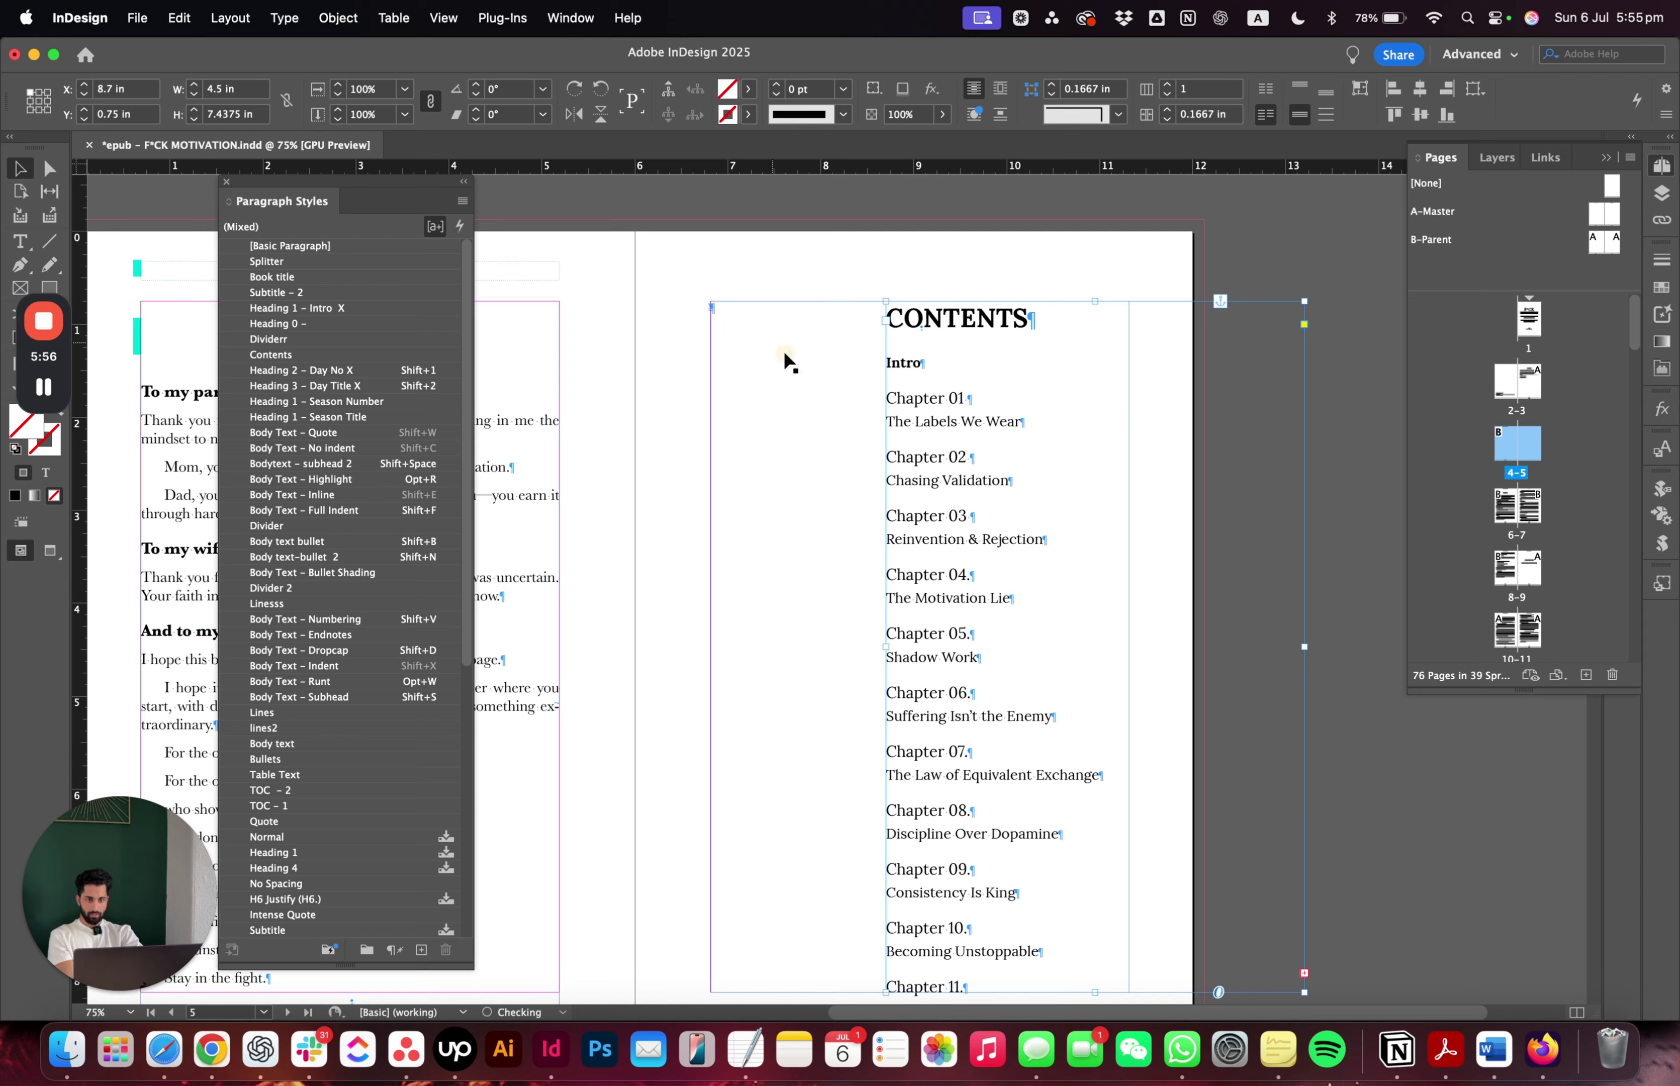
pyautogui.moveTo(779, 387); pyautogui.dragTo(745, 398)
pyautogui.scroll(-5, 973, 593)
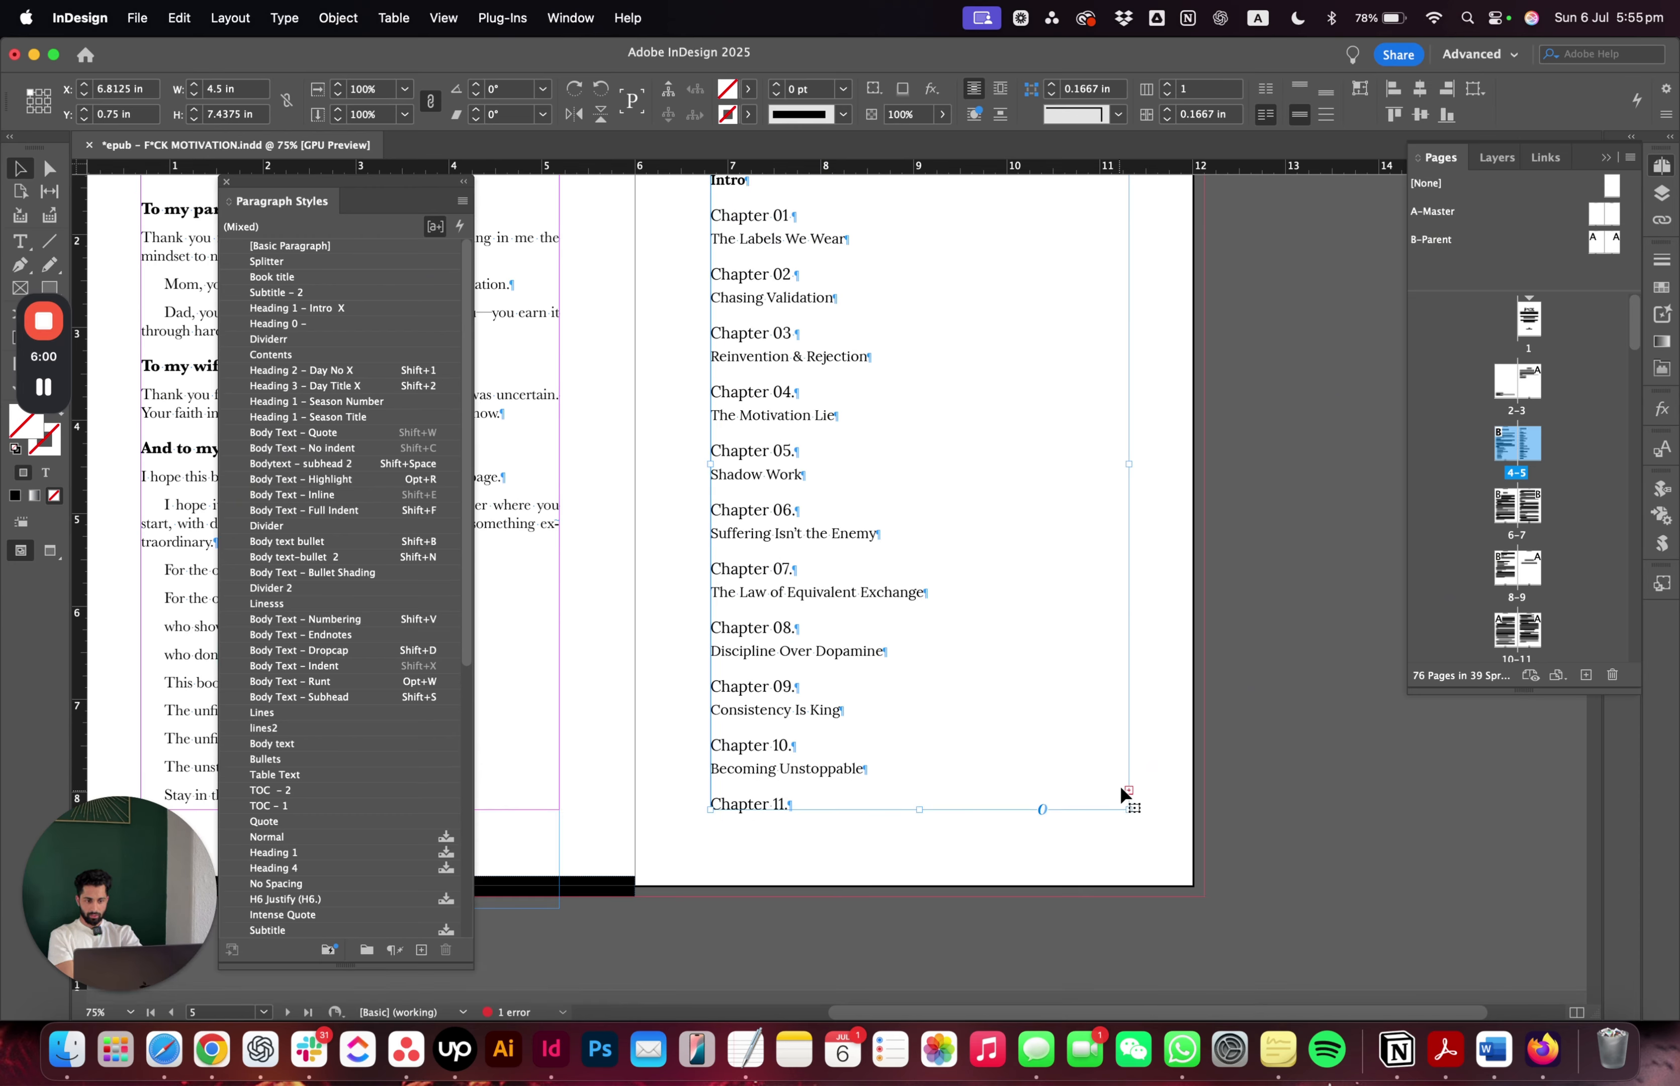
# - Delete the running headers, page numbers and black footer bars from the A-Master spread
pyautogui.scroll(-10, 1119, 785)
pyautogui.hscroll(-2, 1087, 745)
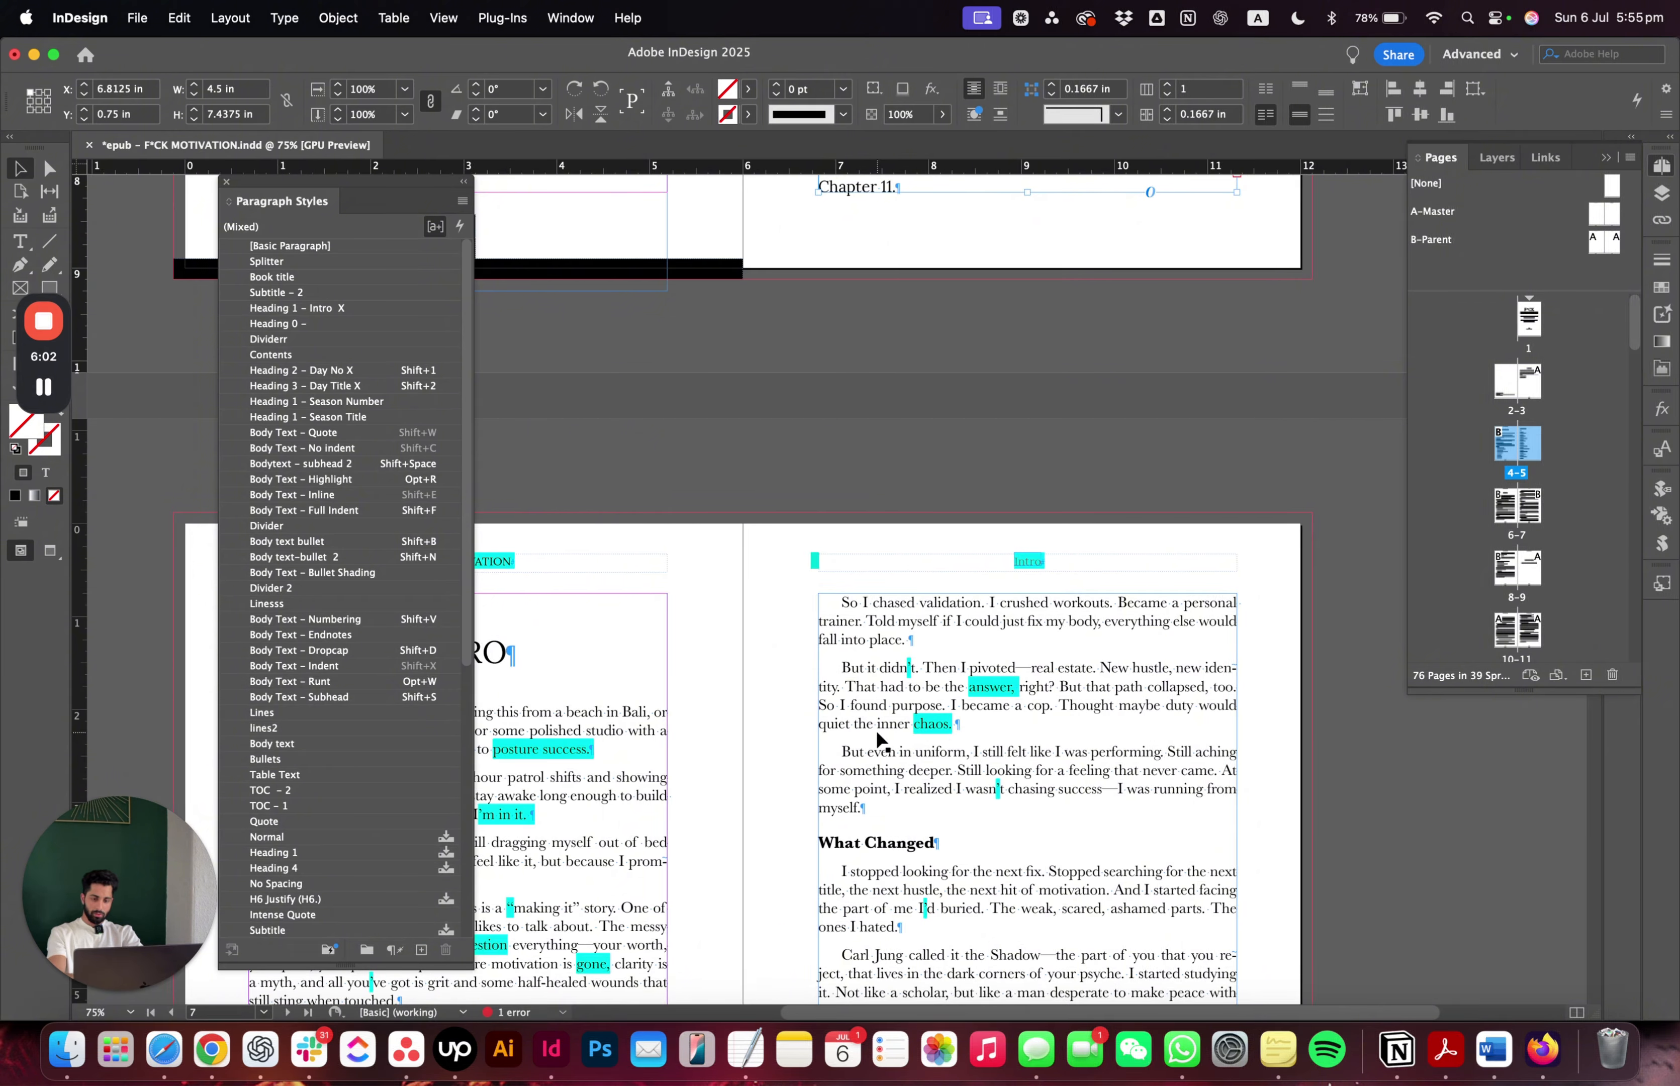
pyautogui.press('super+minus')
pyautogui.press('super+minus')
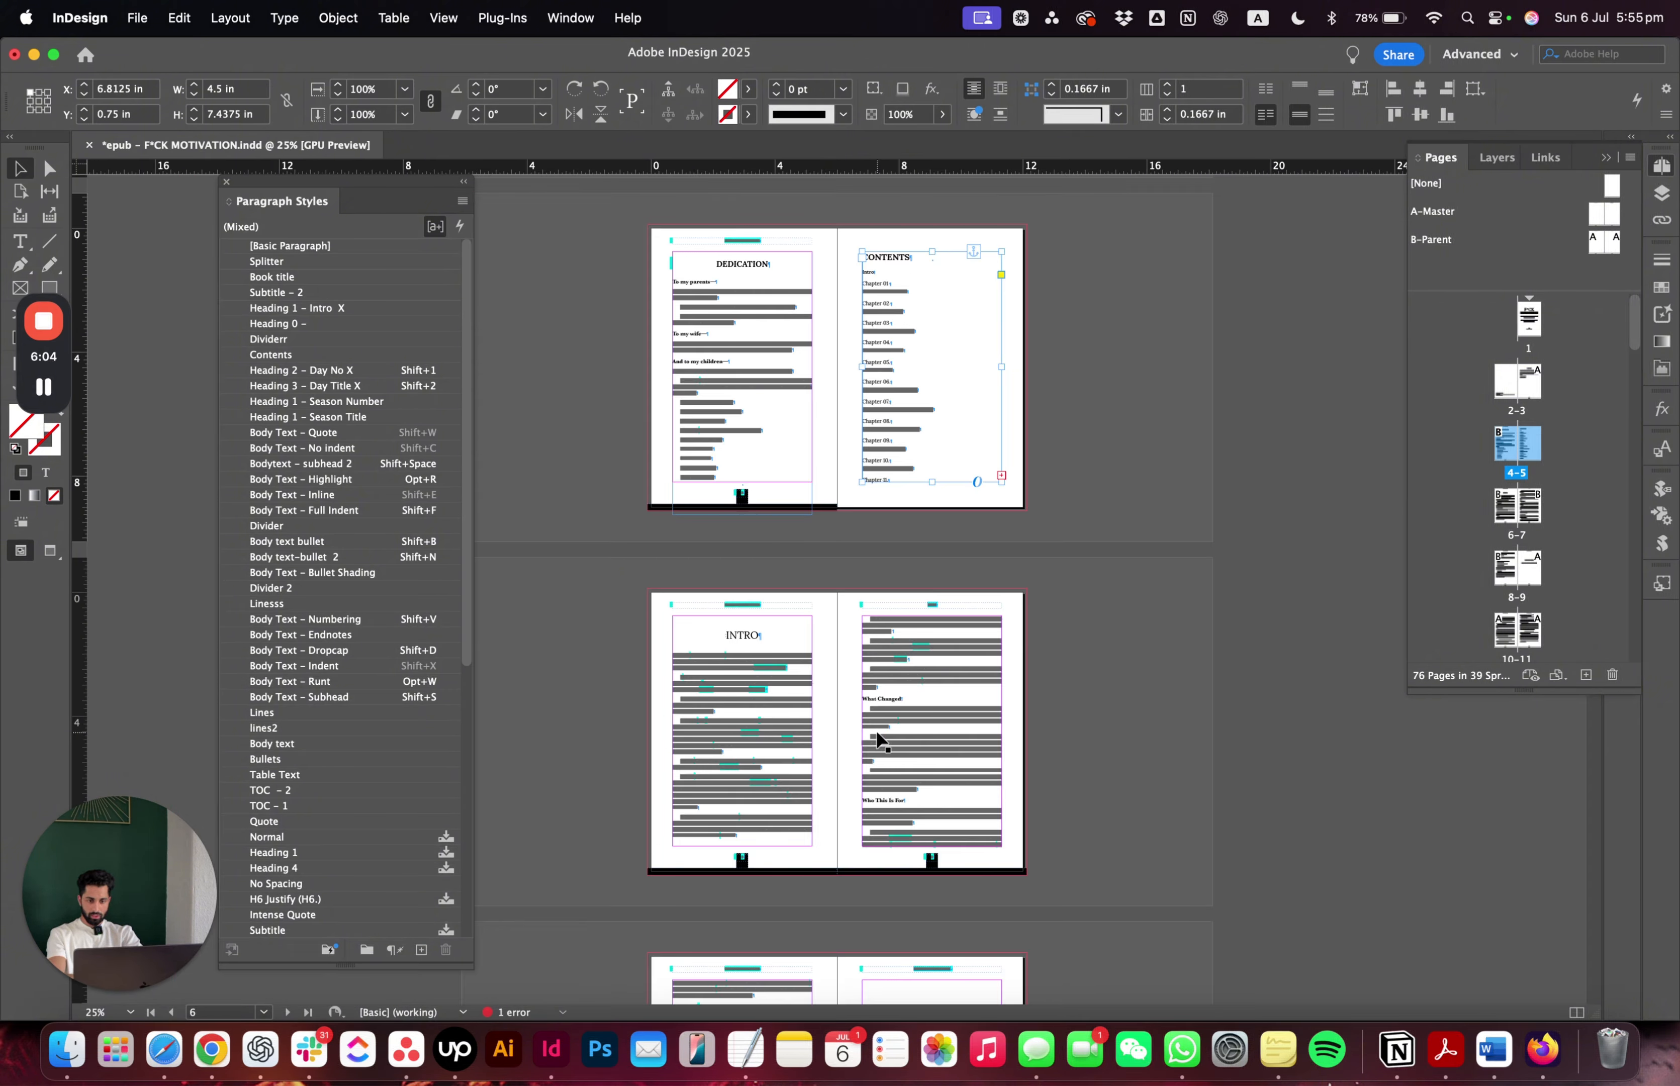
pyautogui.scroll(-20, 875, 733)
pyautogui.scroll(20, 875, 733)
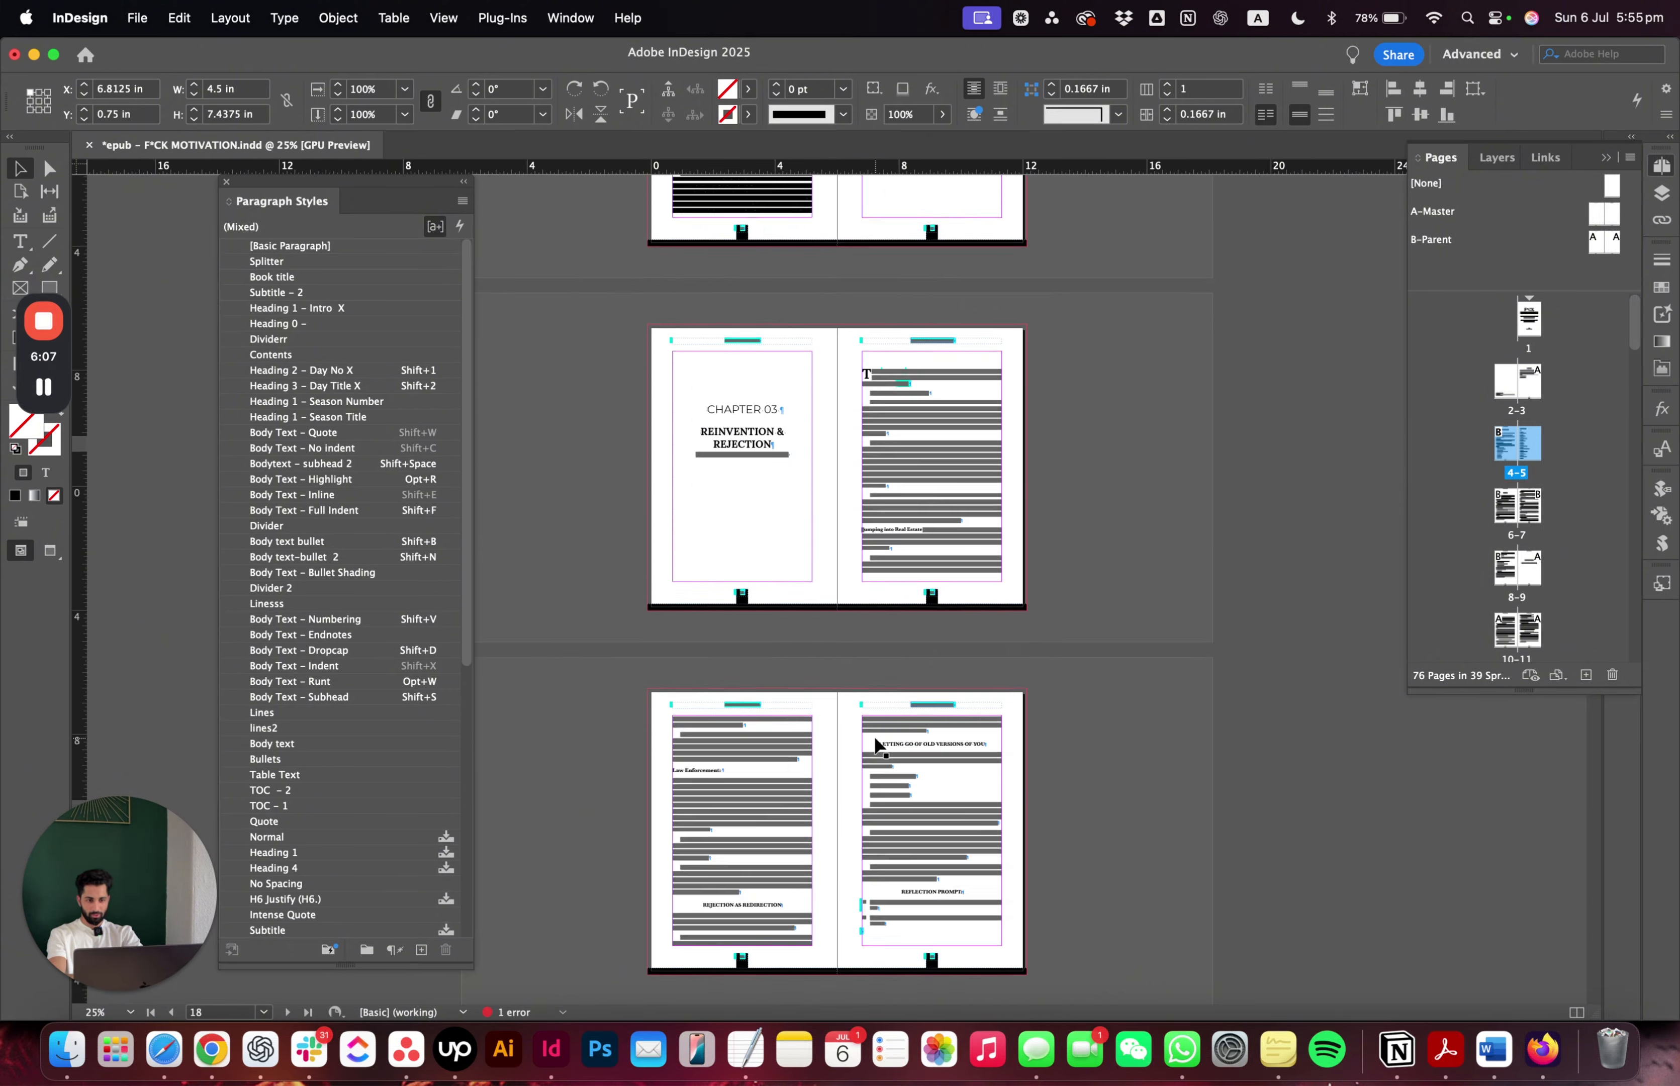
pyautogui.doubleClick(1601, 220)
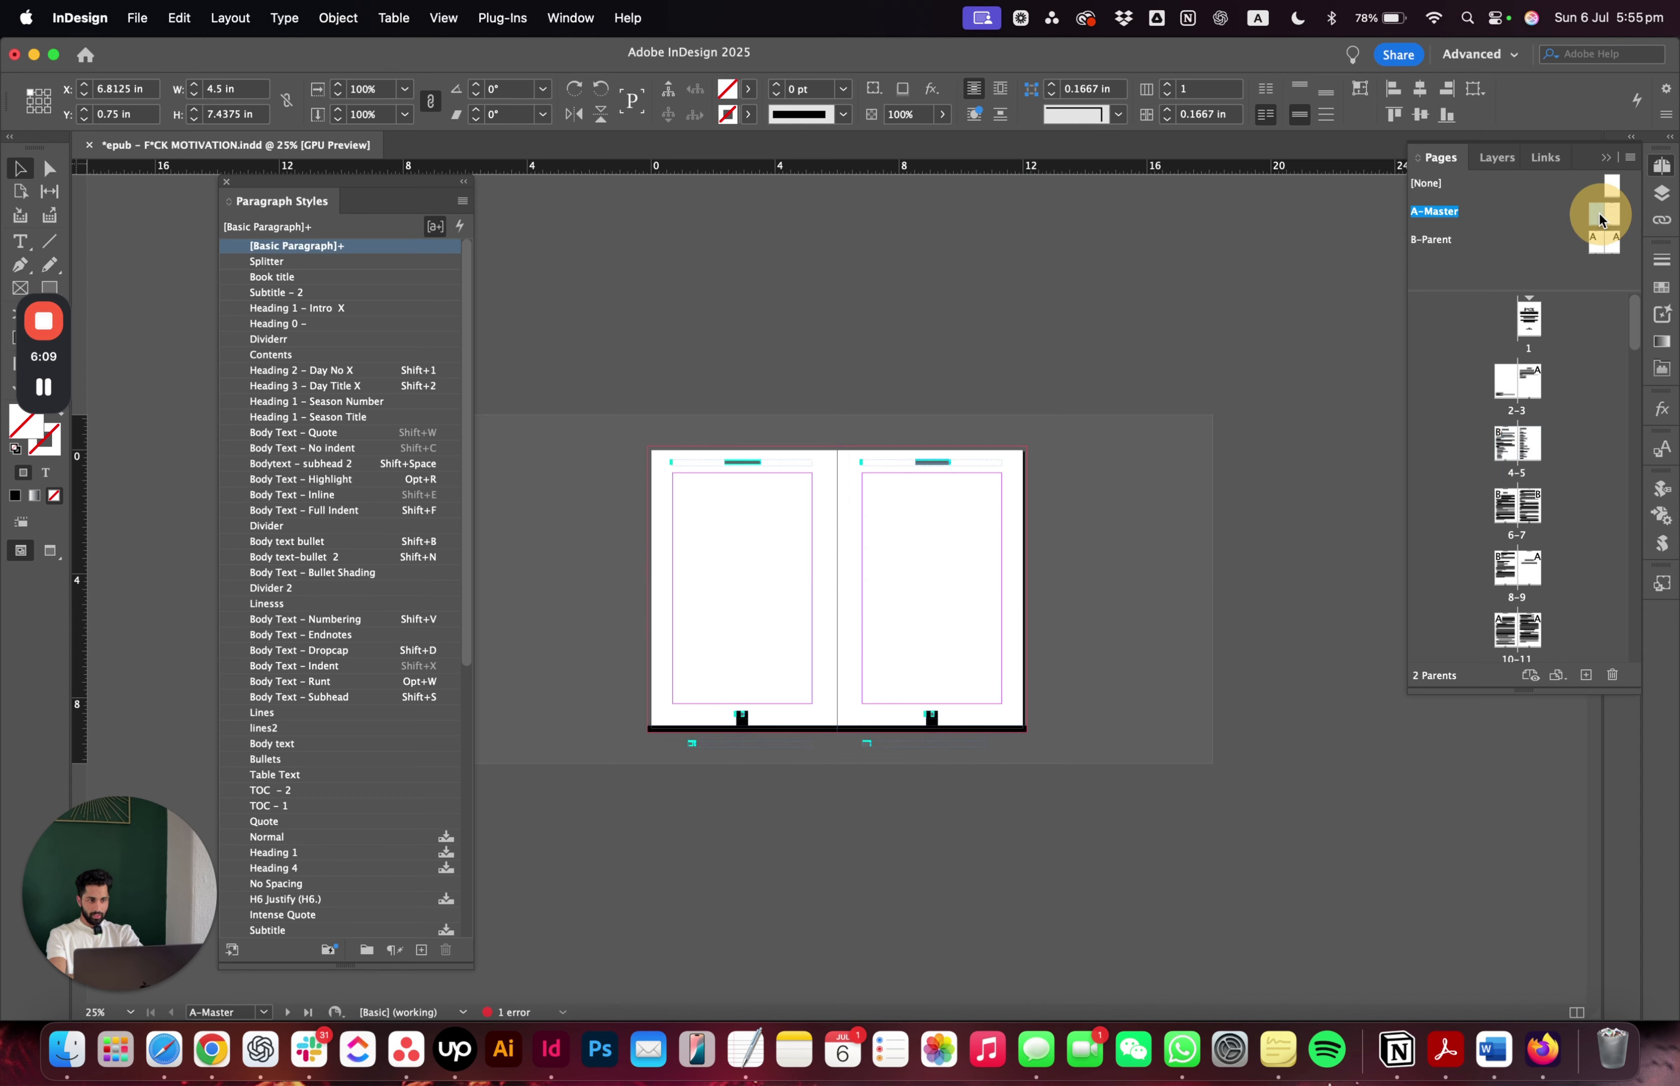
pyautogui.moveTo(590, 484); pyautogui.dragTo(1185, 776)
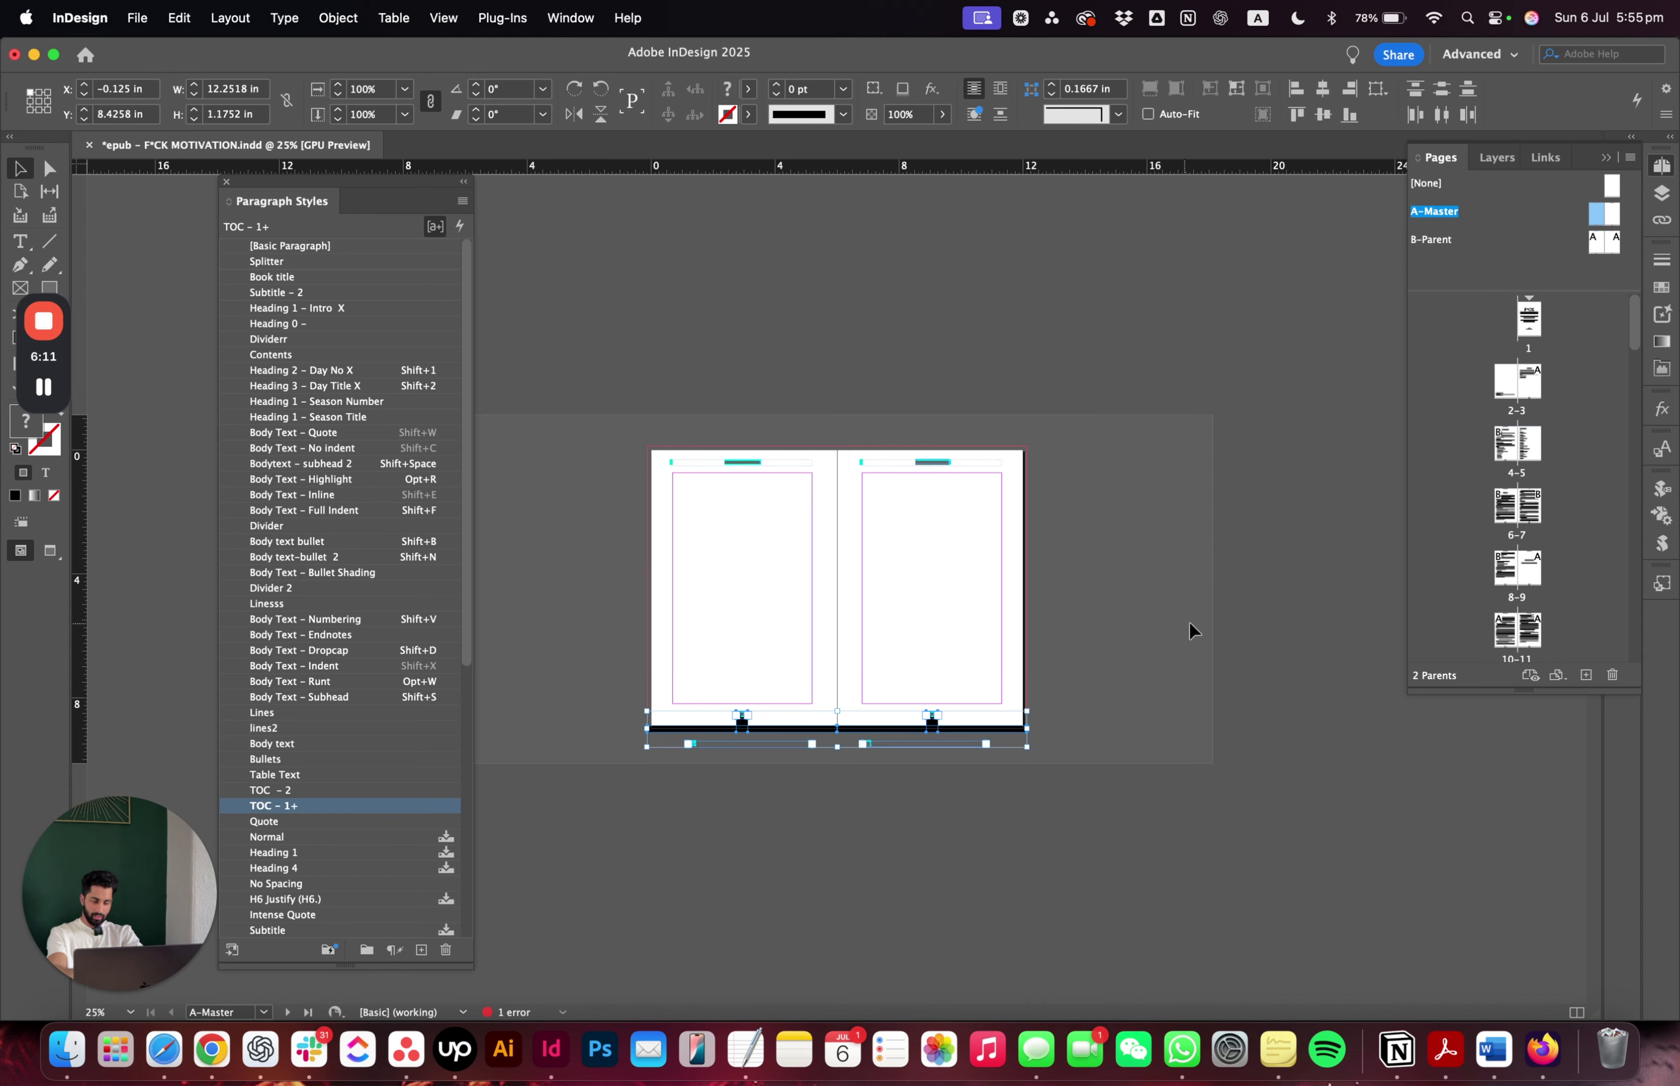
pyautogui.press('Delete')
pyautogui.moveTo(622, 413); pyautogui.dragTo(1185, 476)
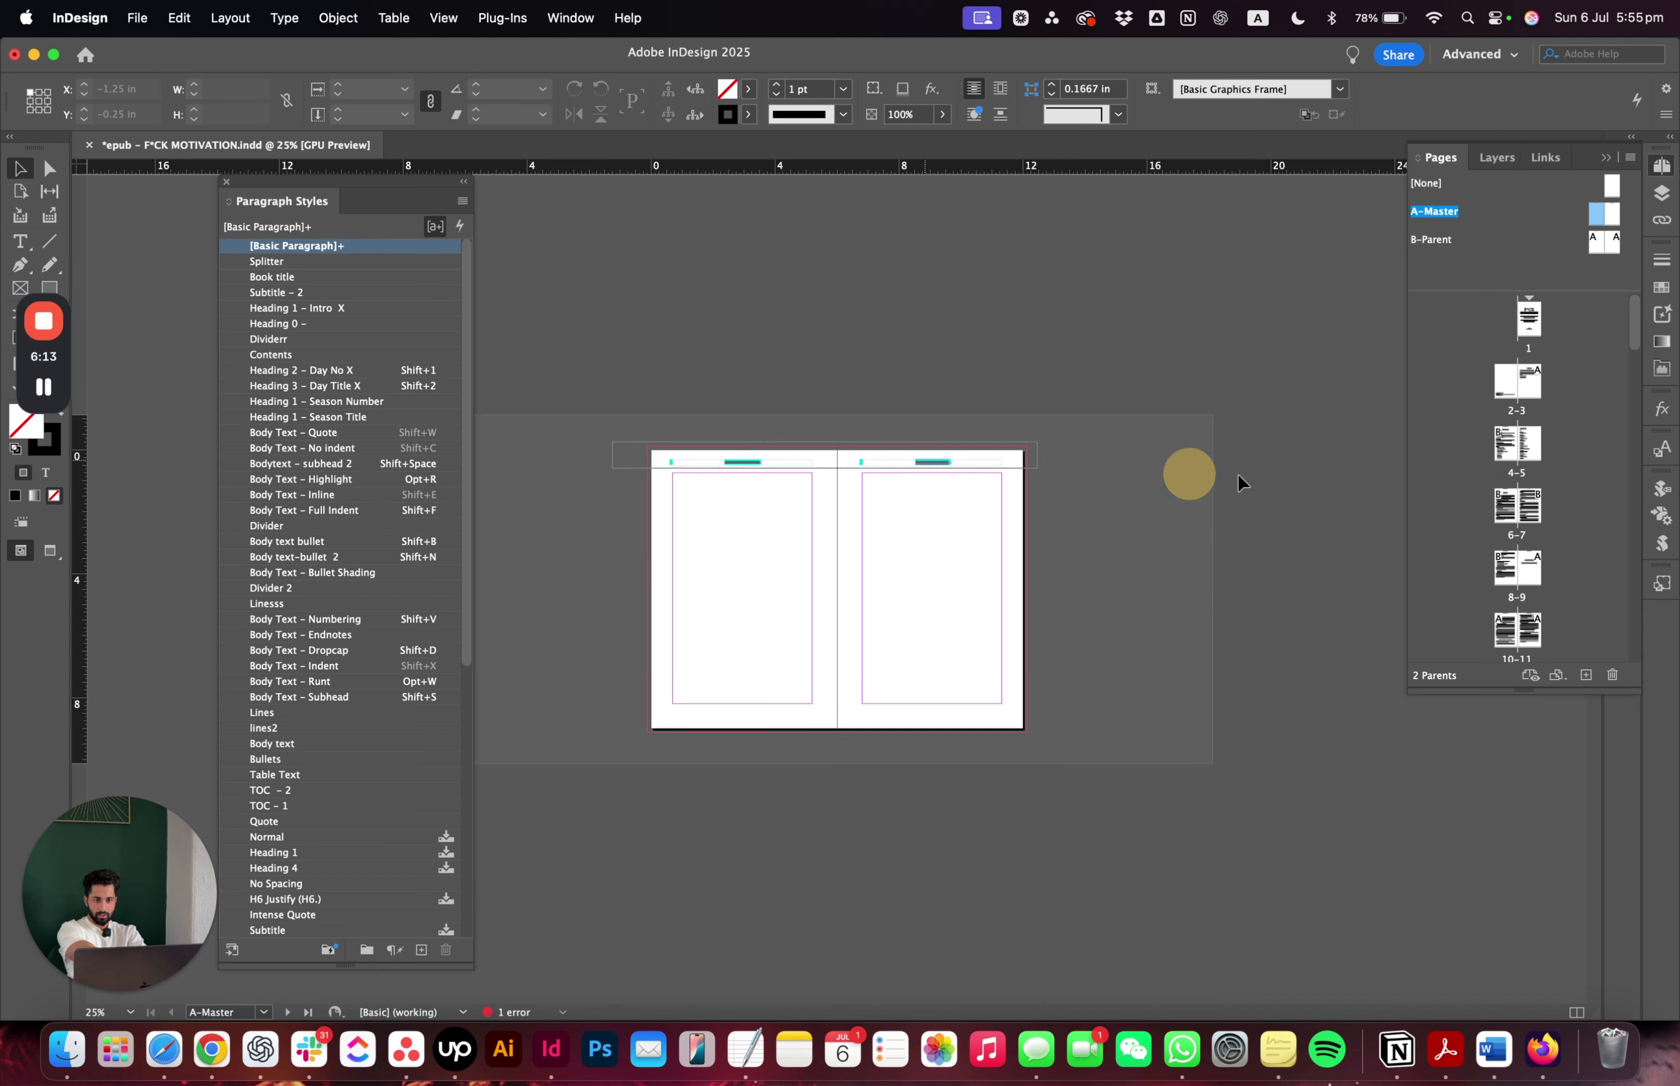
pyautogui.press('Delete')
# - Delete the running header from the B-Parent spread and save the document after checking the pages
pyautogui.doubleClick(1612, 242)
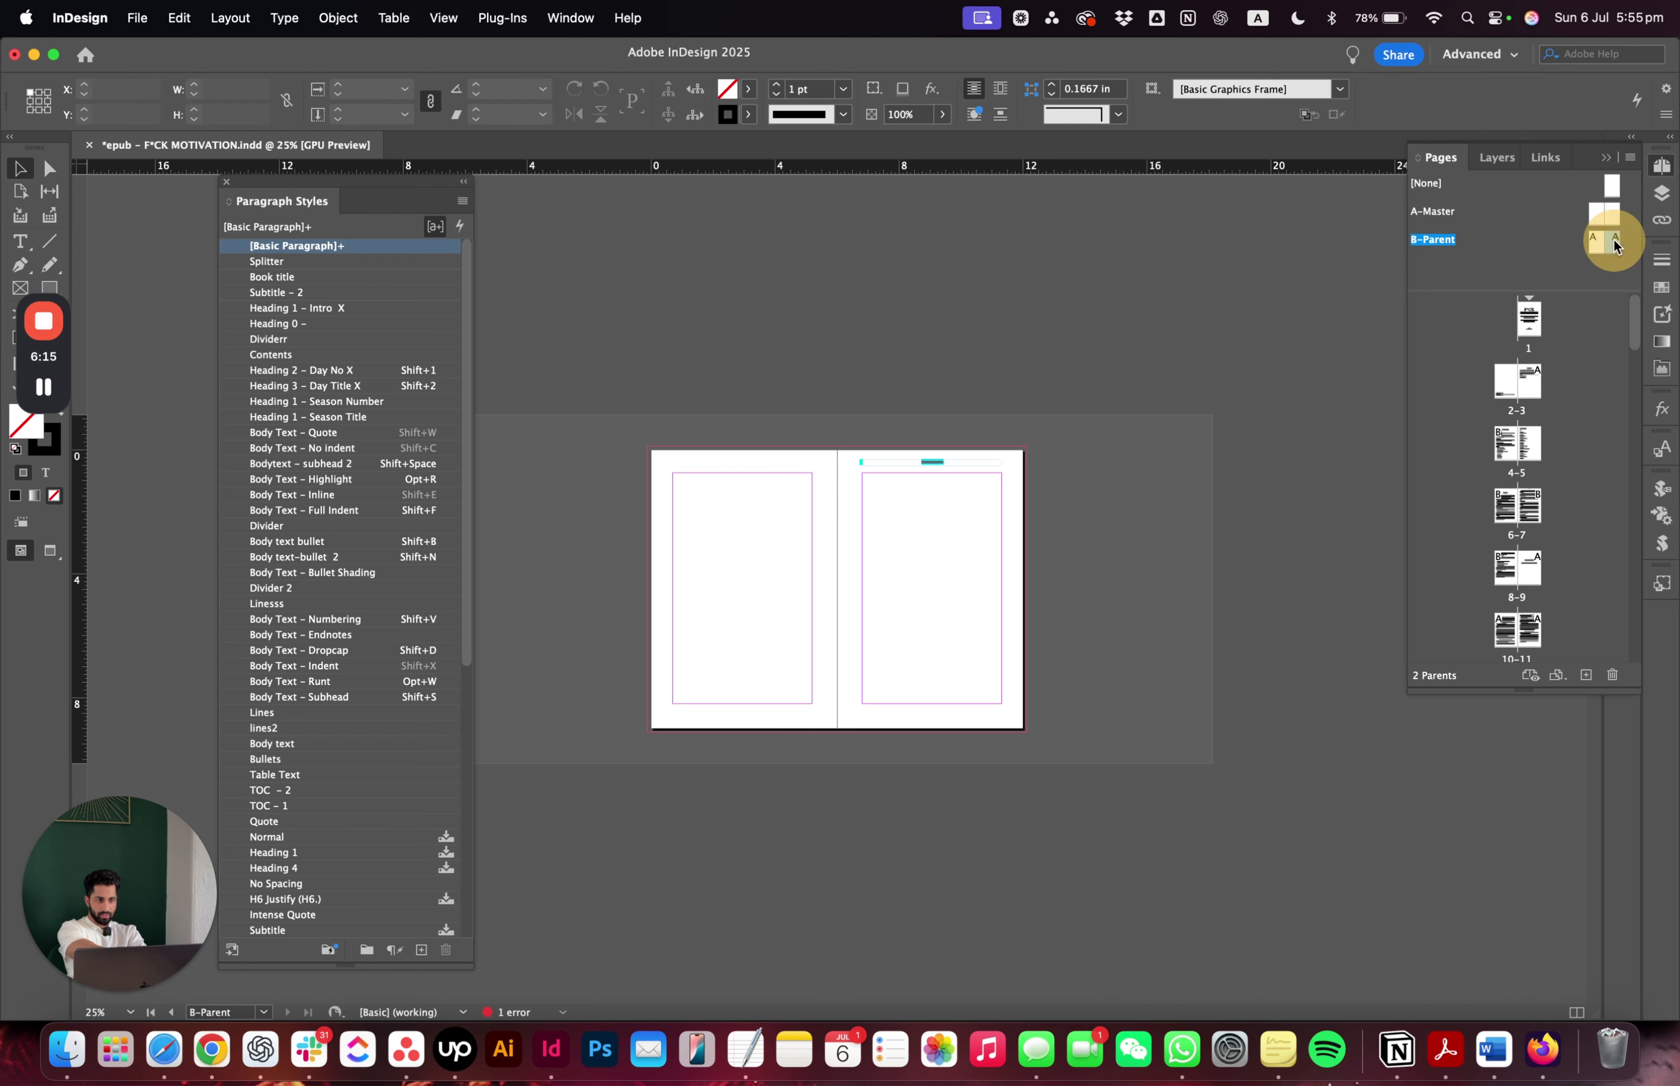
pyautogui.moveTo(618, 434); pyautogui.dragTo(1219, 728)
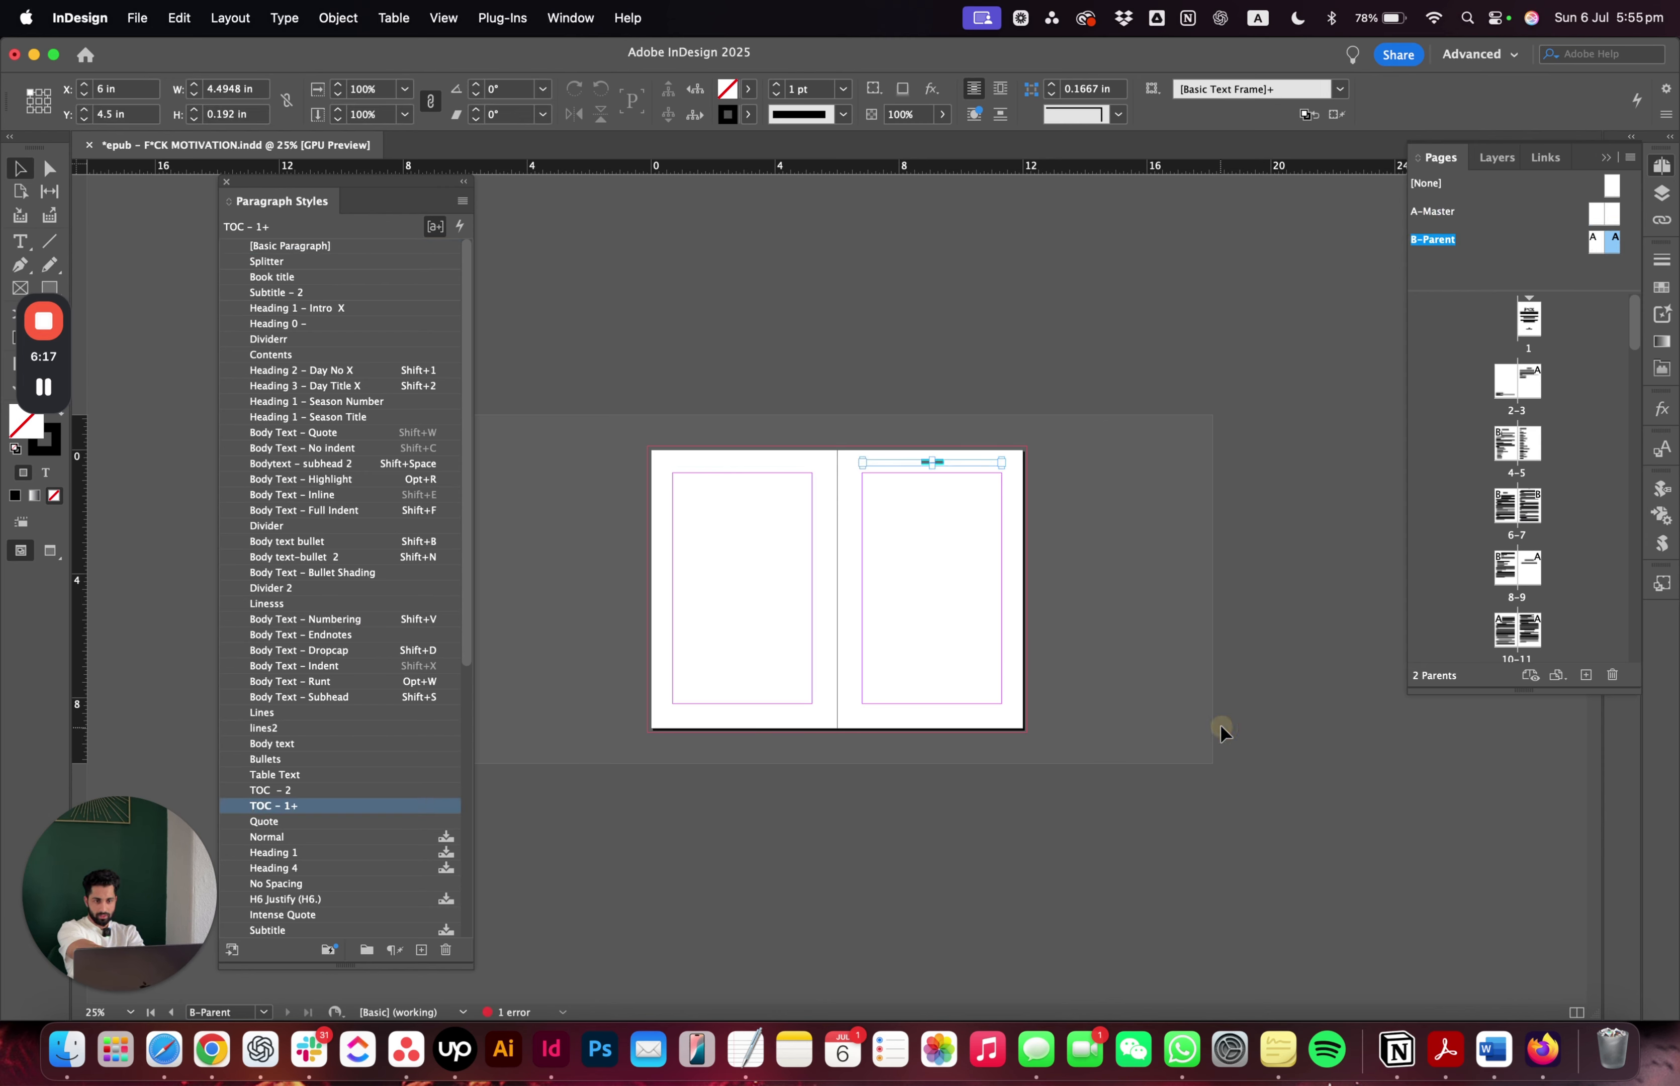
pyautogui.press('Delete')
pyautogui.doubleClick(1531, 396)
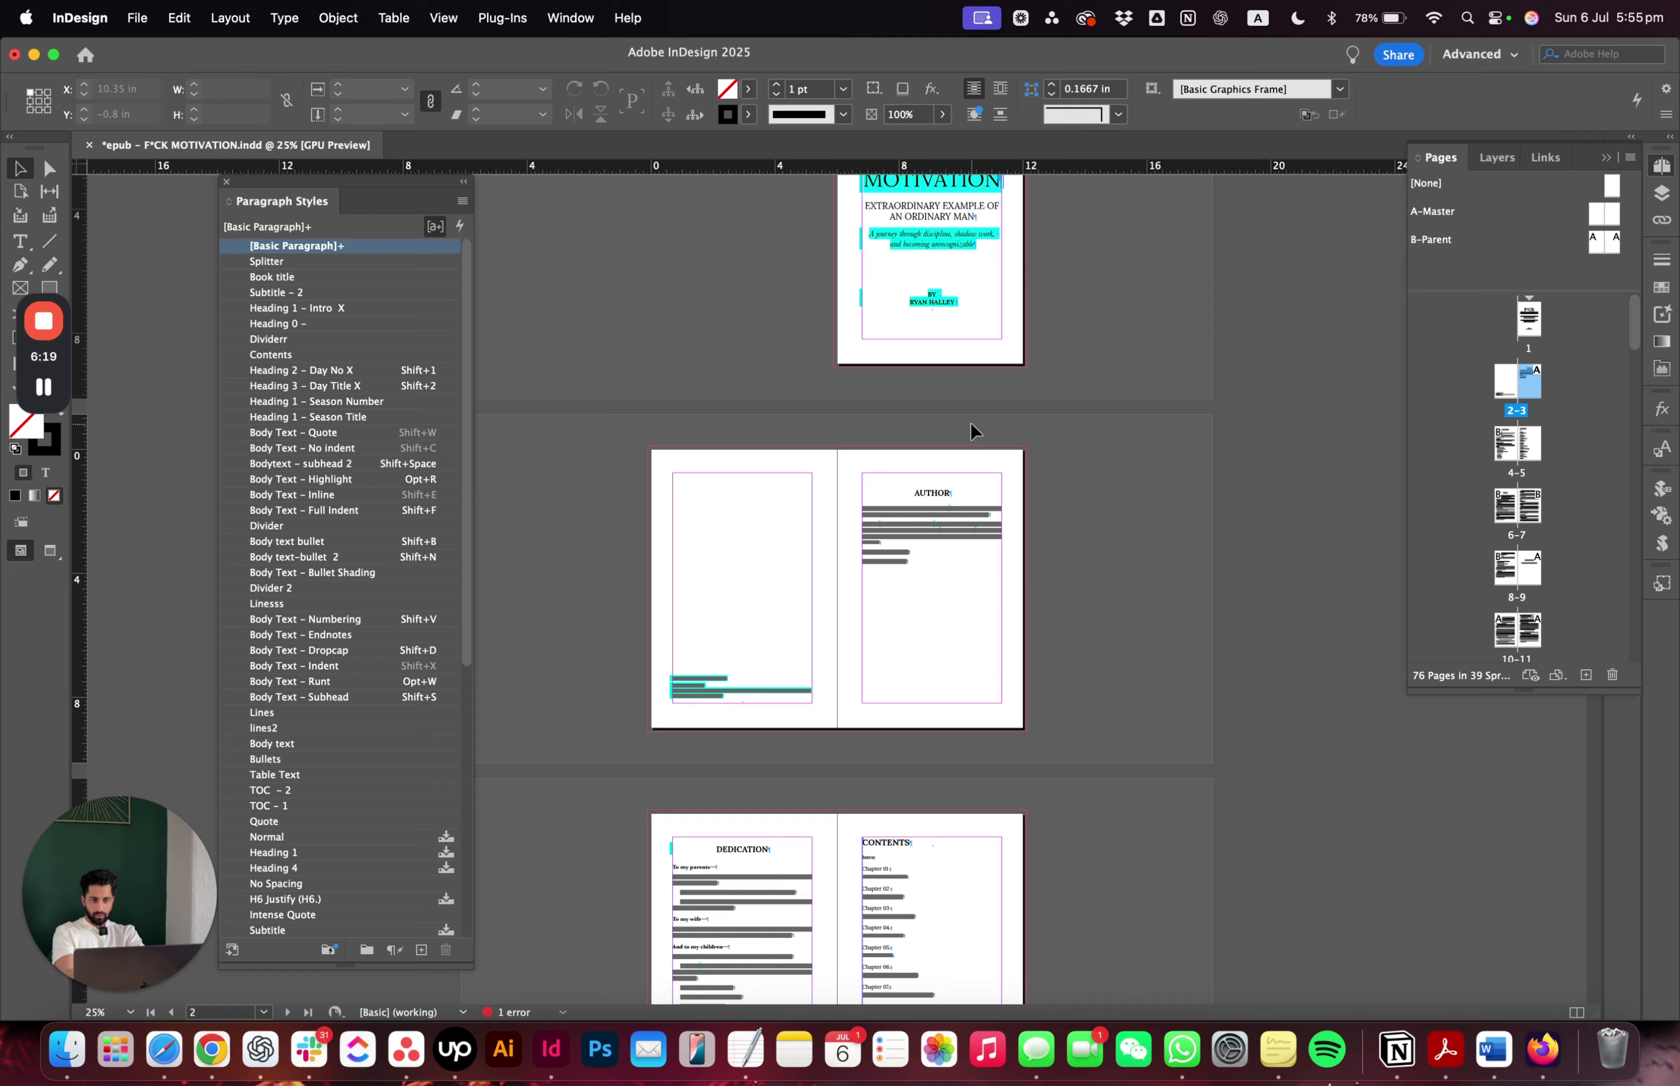
pyautogui.scroll(-10, 970, 421)
pyautogui.scroll(-20, 965, 439)
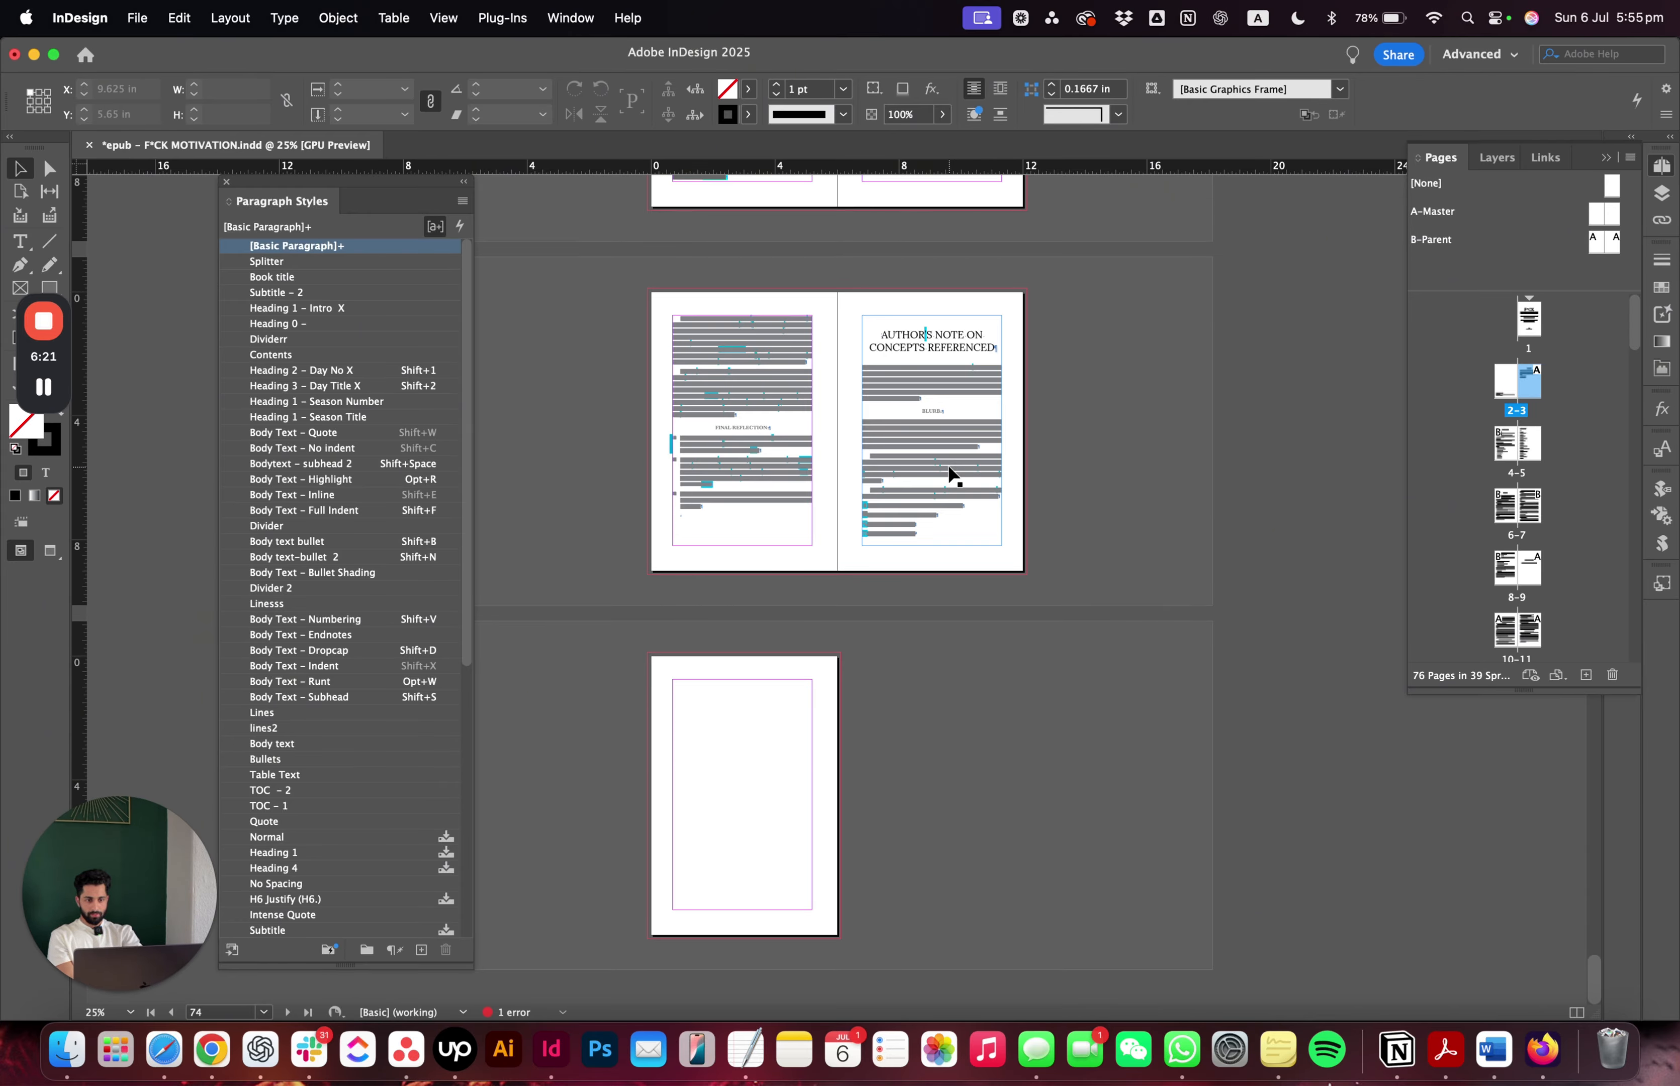
pyautogui.press('super+s')
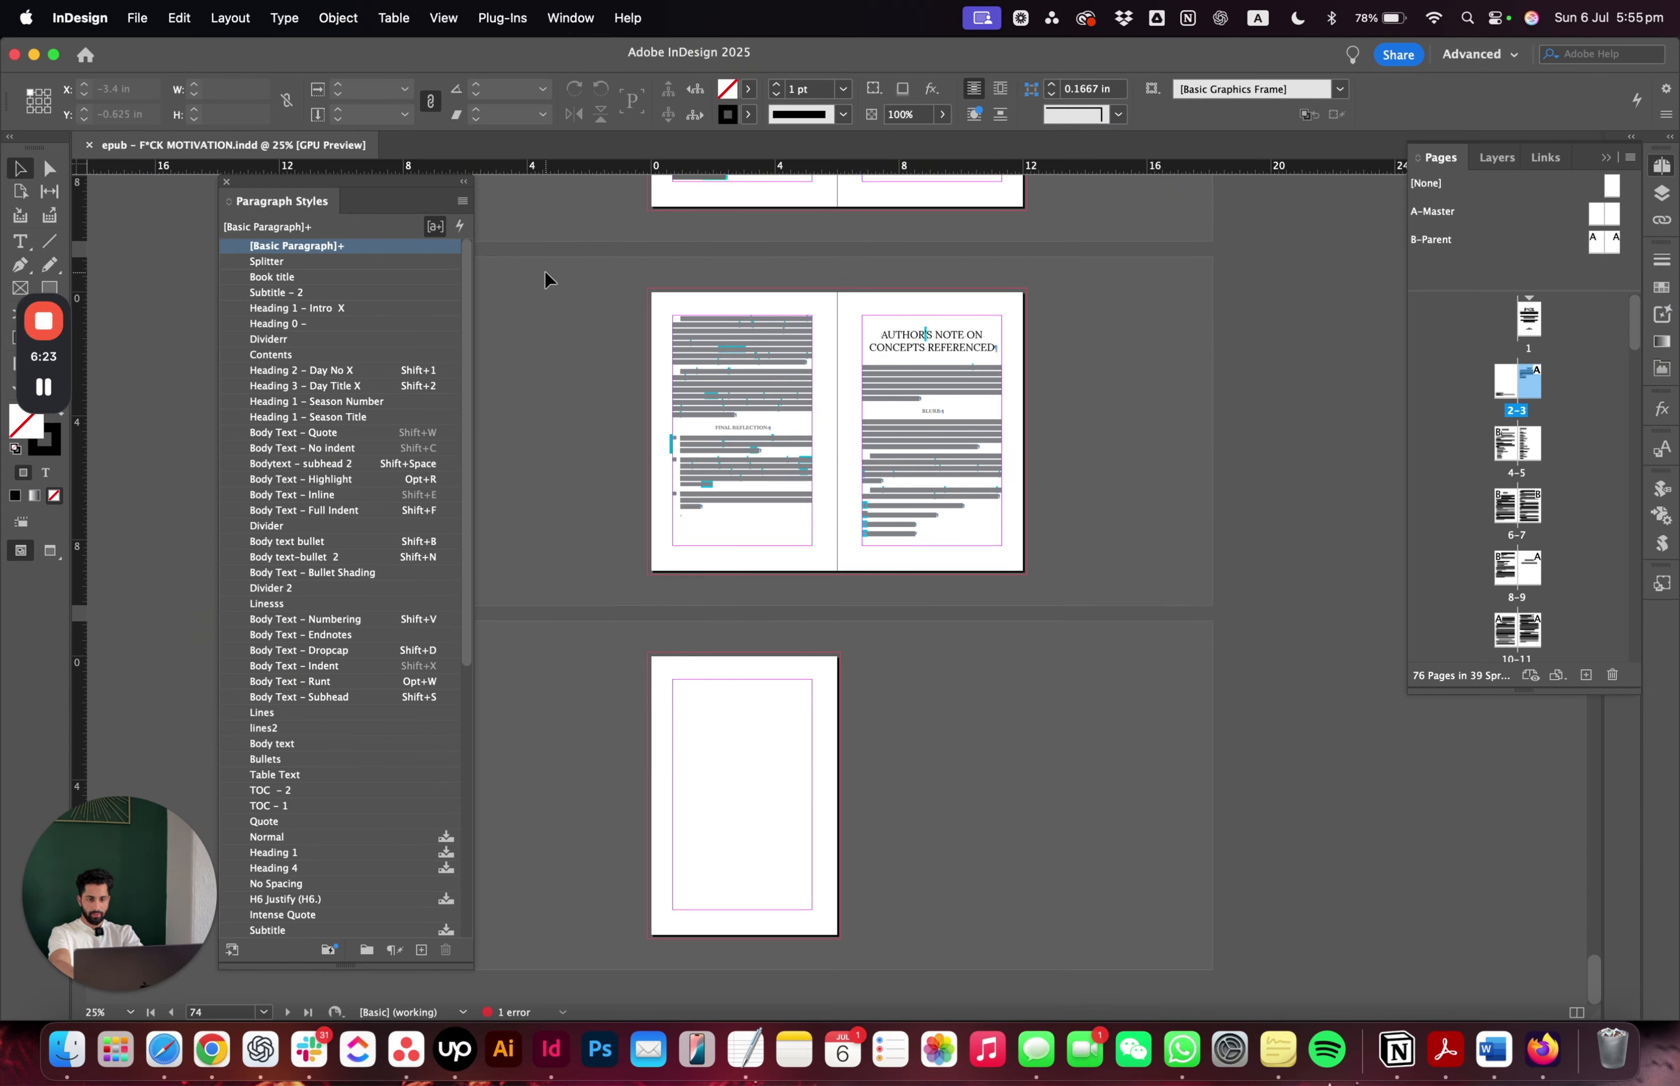
# - Start an export and create a folder named "Final -" in the client's book folder with a subfolder named "ePub eBook"
pyautogui.press('super+e')
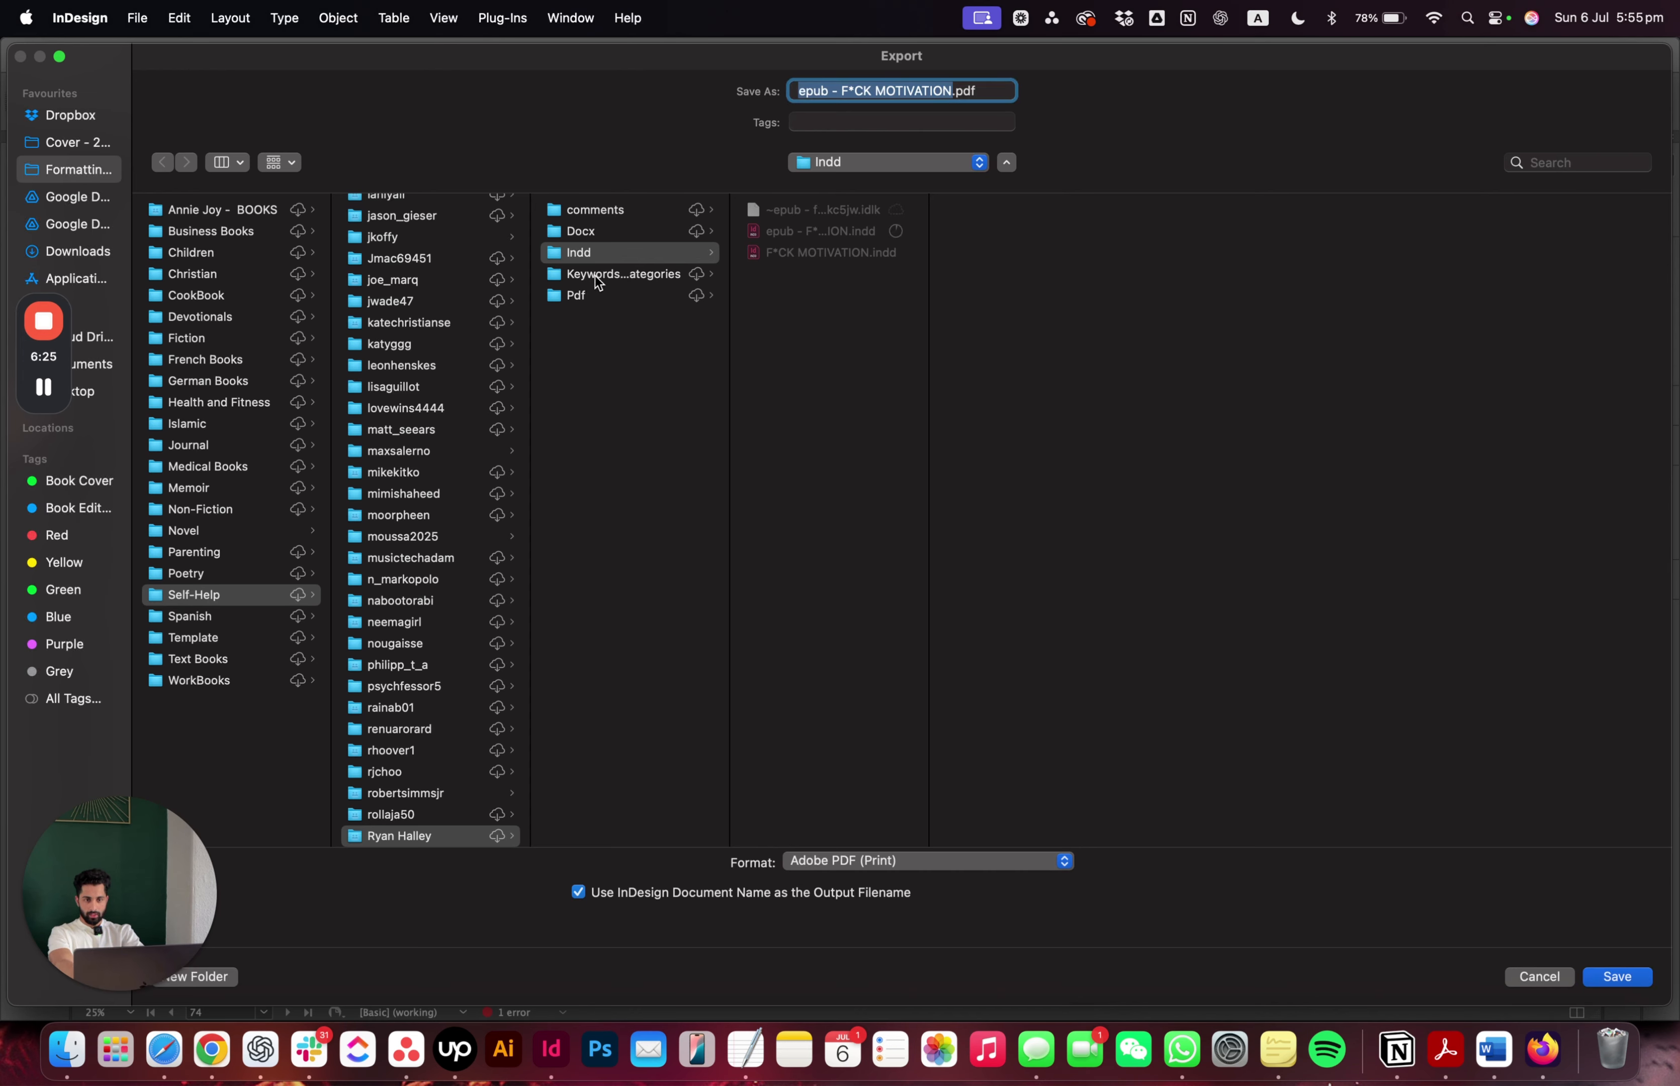
pyautogui.click(395, 838)
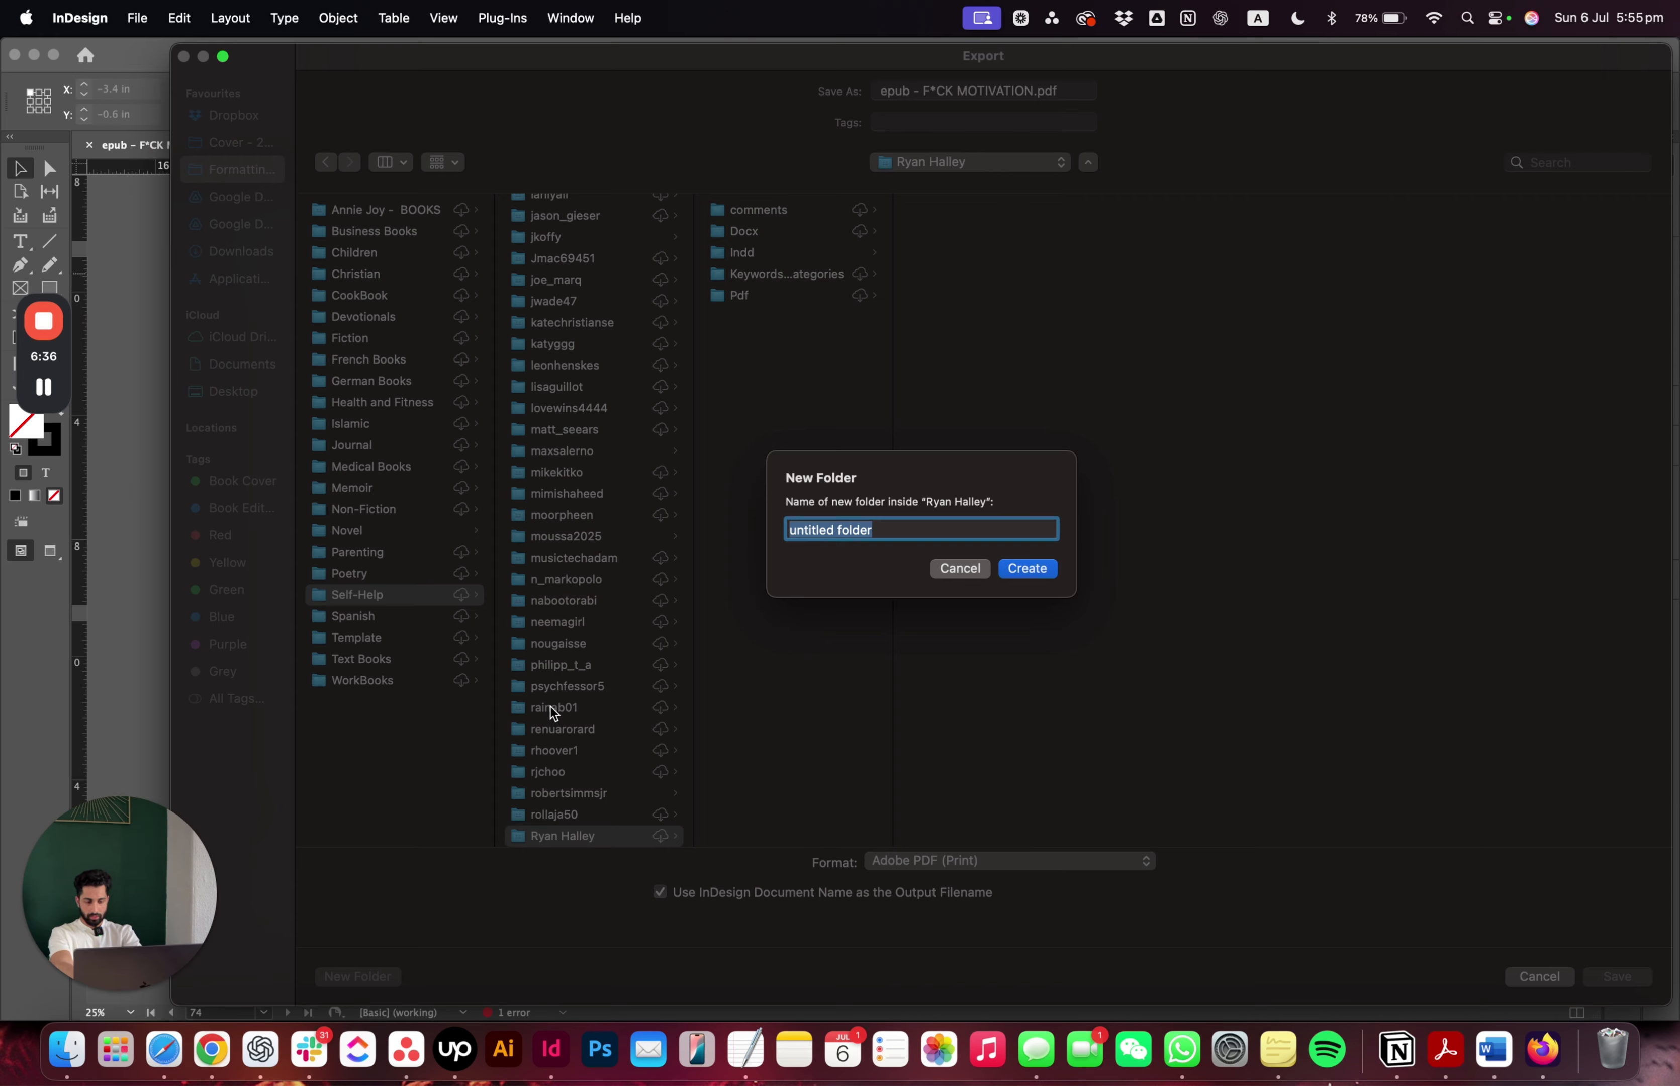
pyautogui.write('Fin')
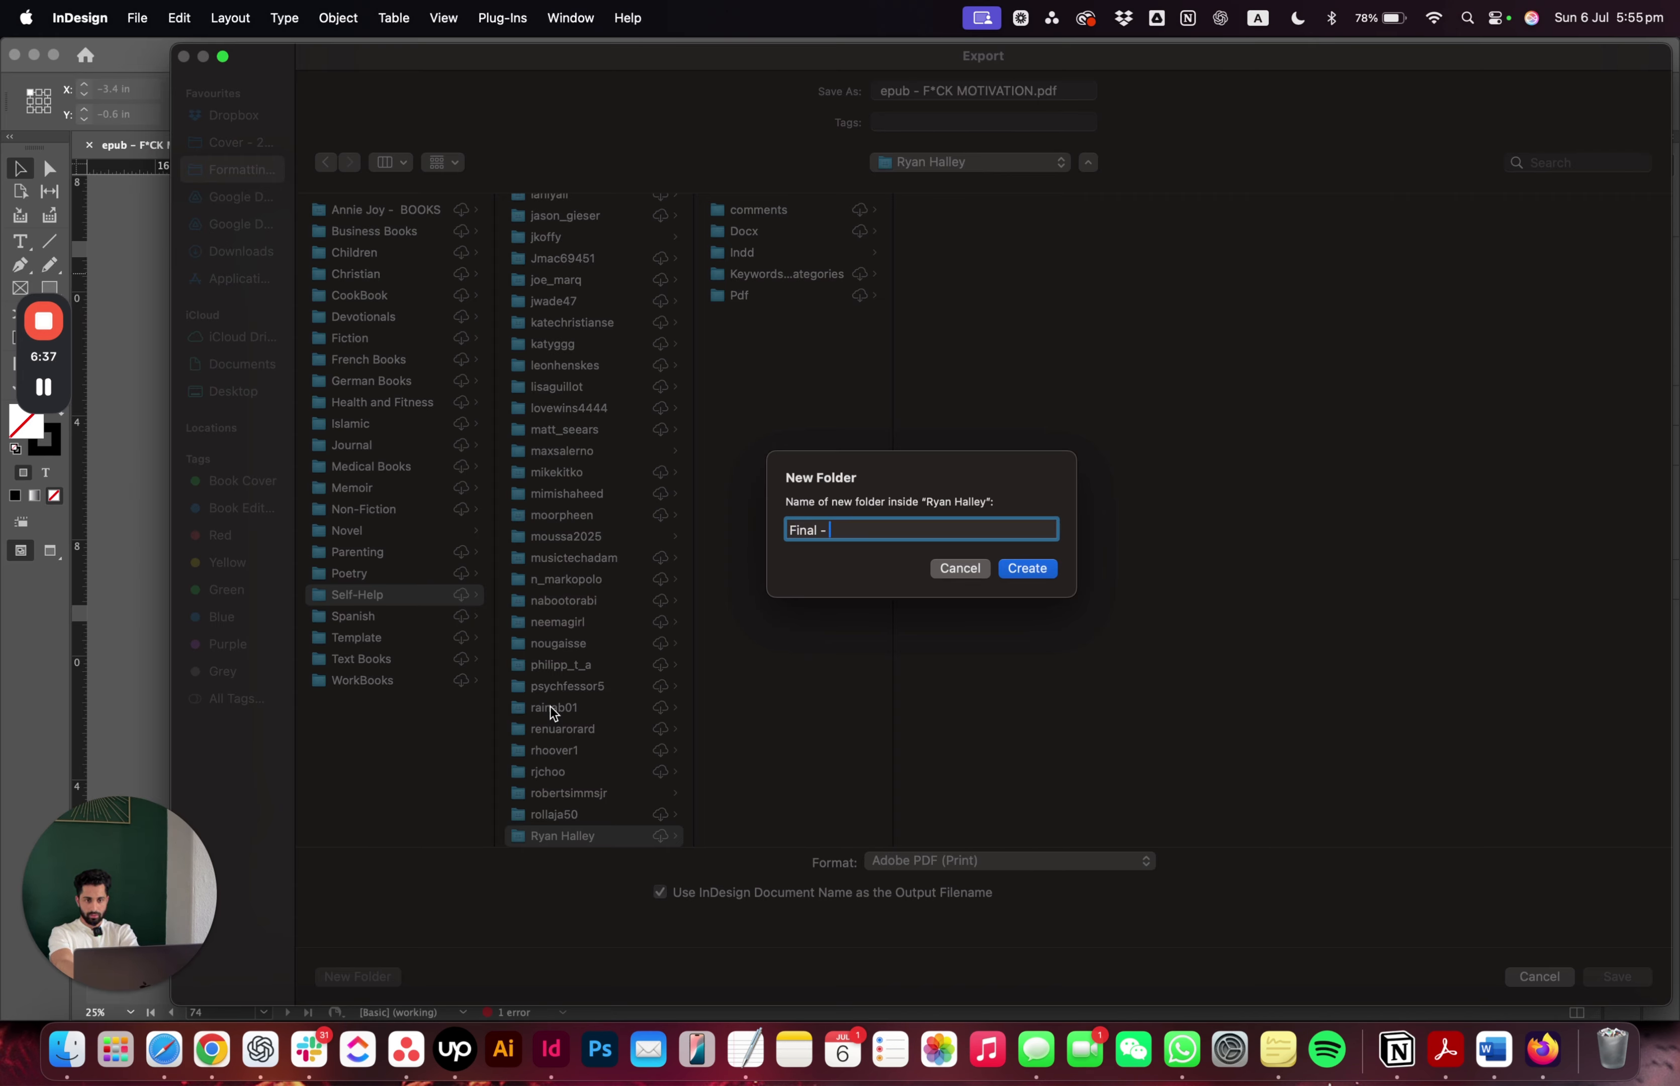
pyautogui.write('al -')
pyautogui.press('Return')
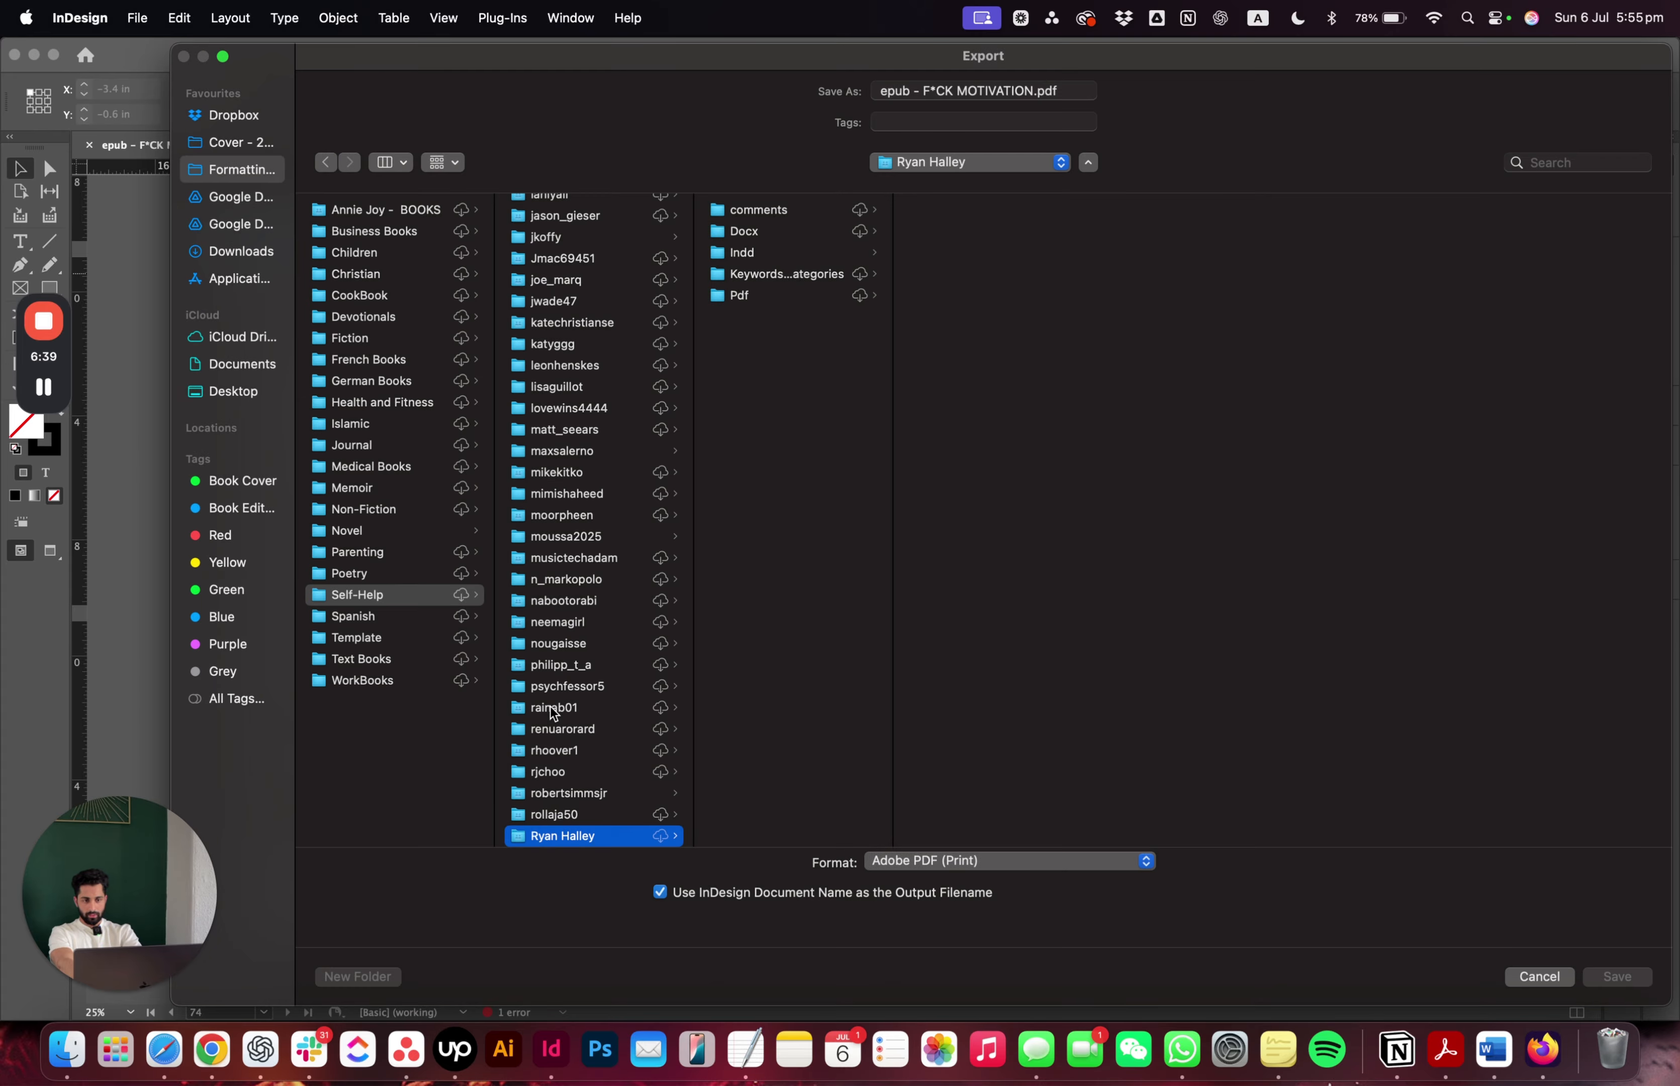
pyautogui.click(349, 974)
pyautogui.write('ePub eBook')
pyautogui.press('Return')
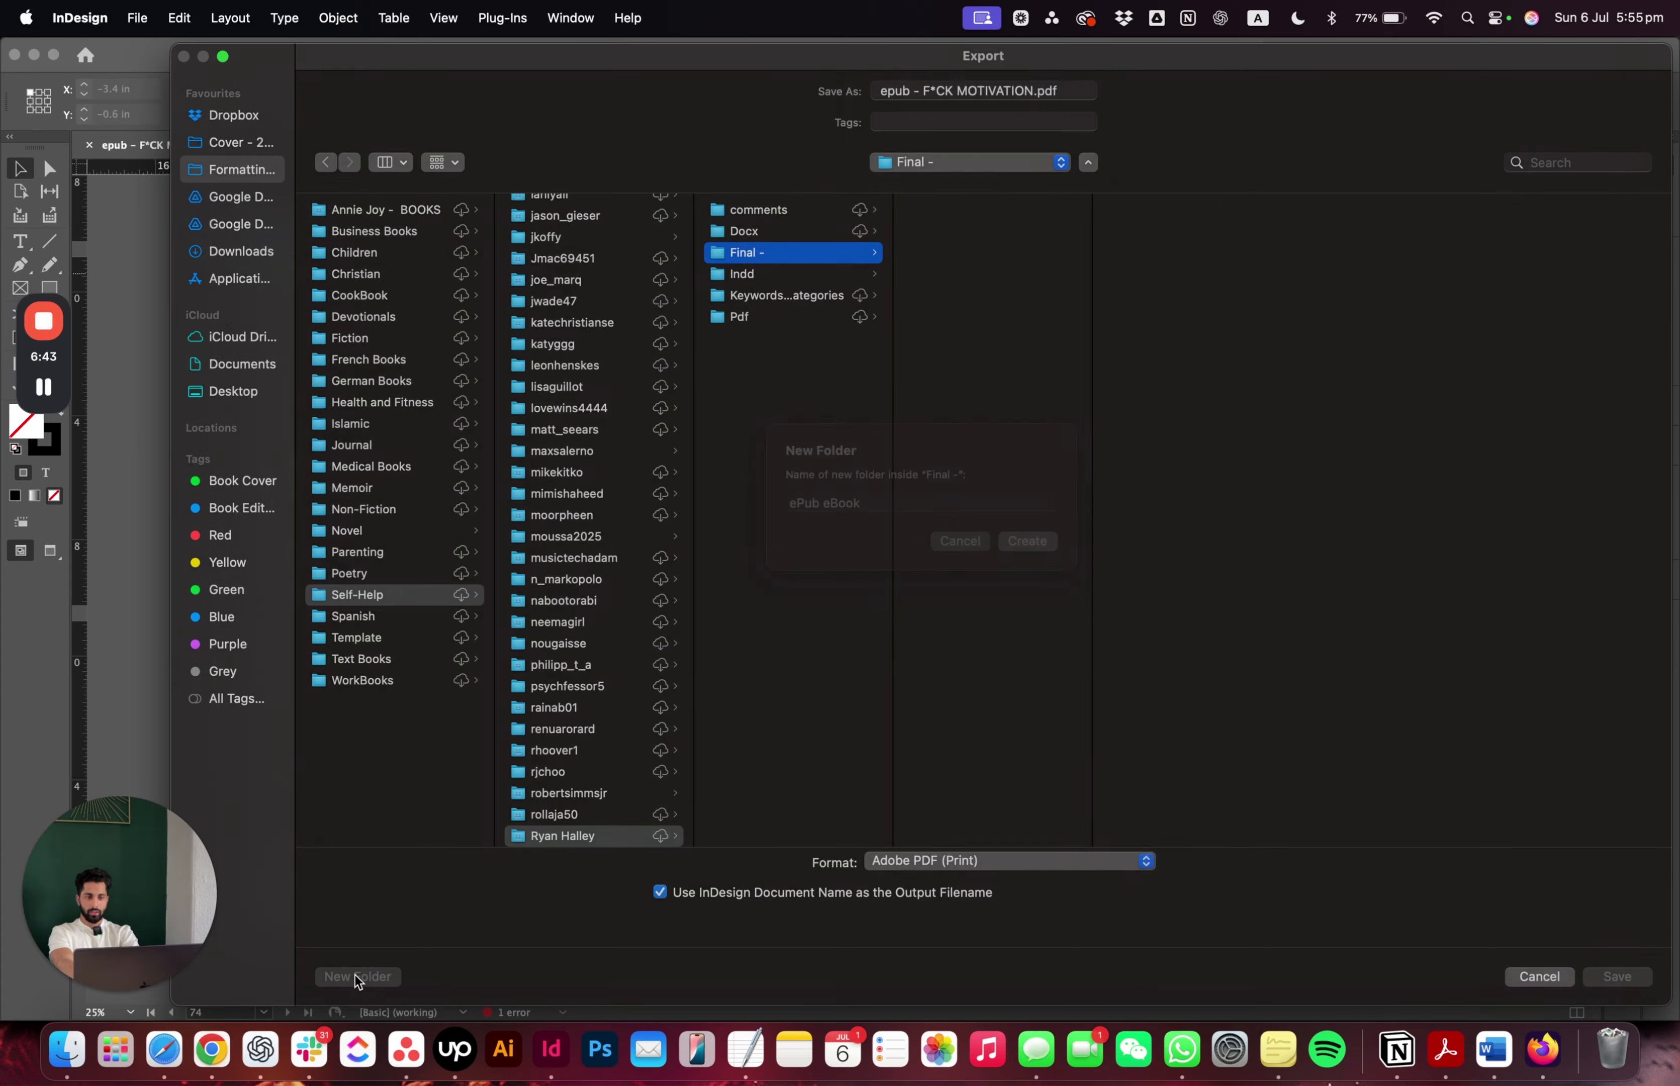
# - Set the export format to EPUB (Reflowable) and save the file into the ePub eBook folder
pyautogui.click(959, 861)
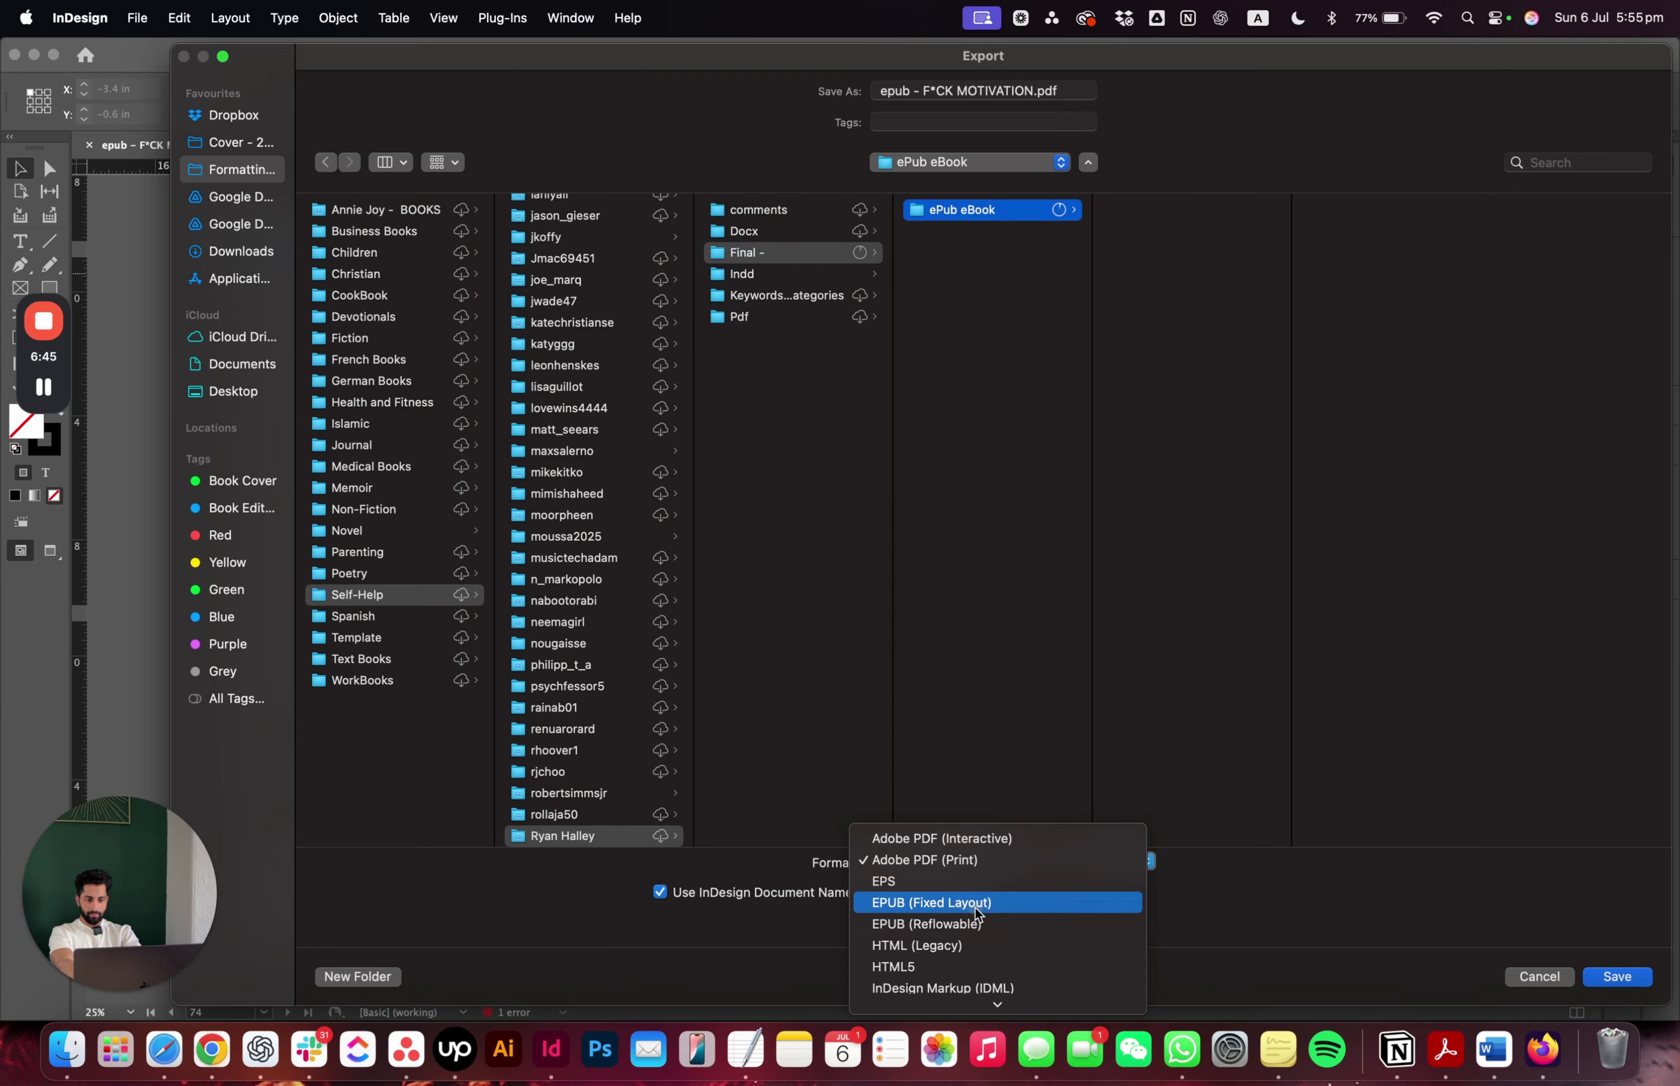
pyautogui.click(968, 923)
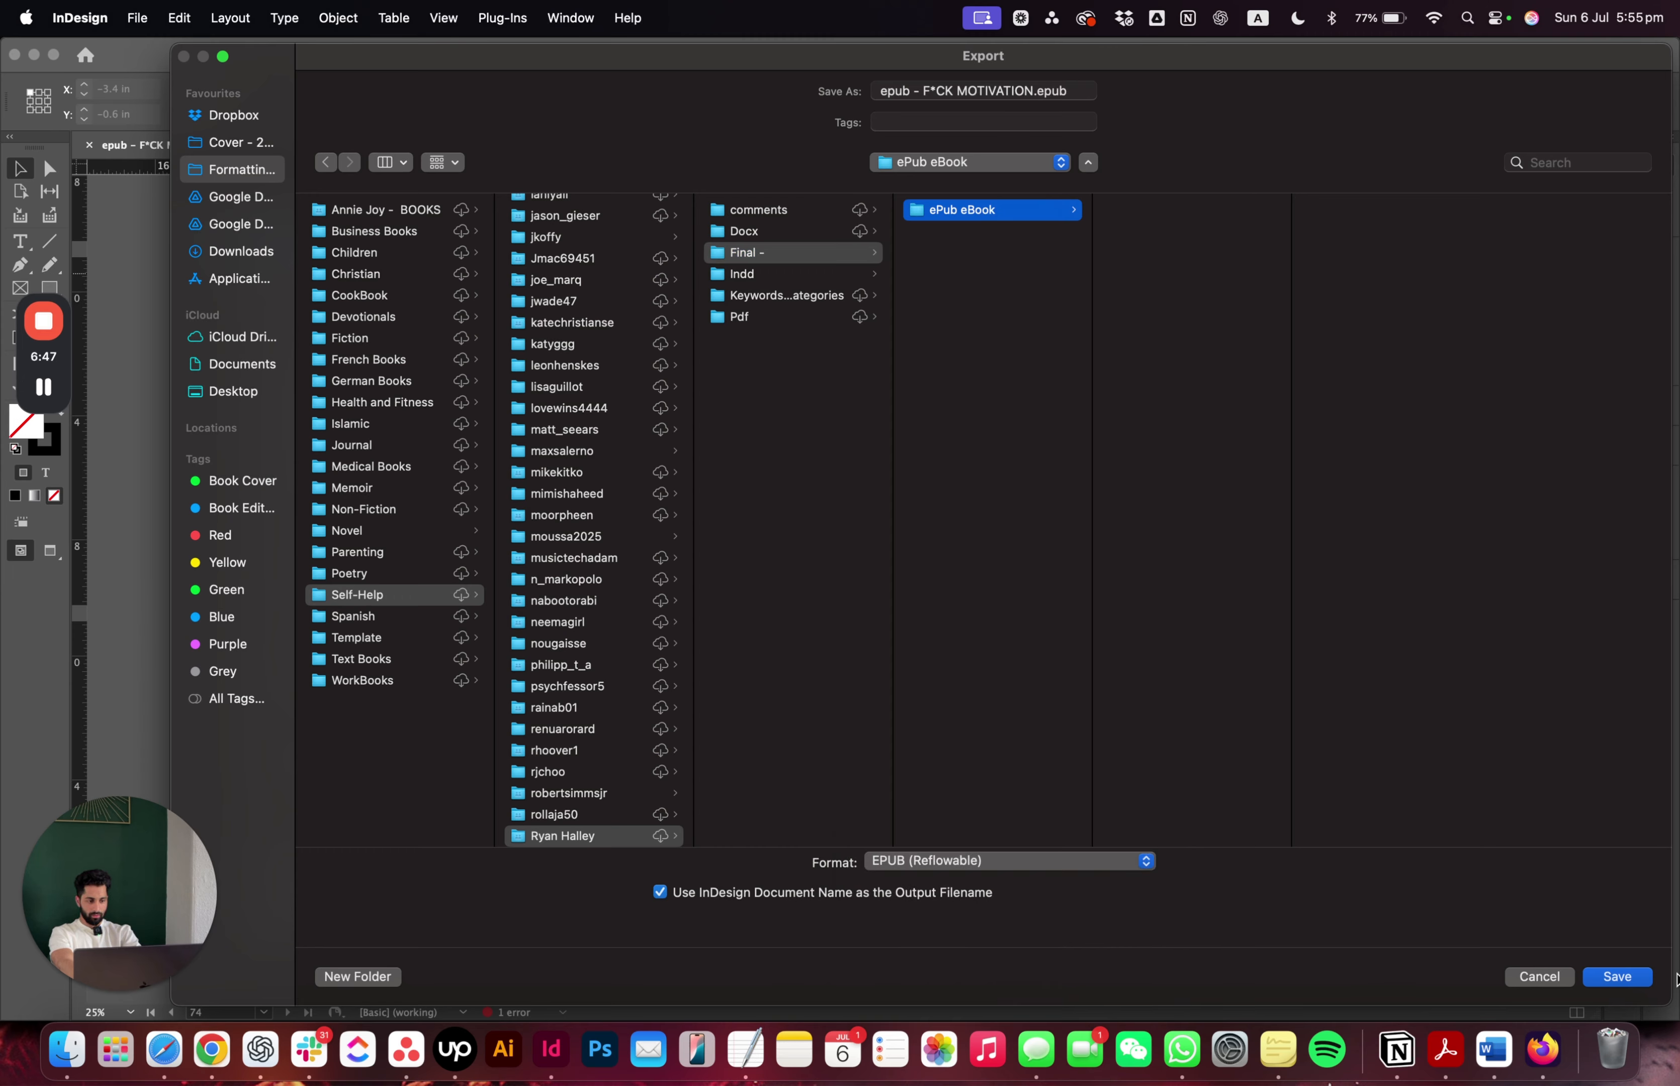
pyautogui.click(1610, 976)
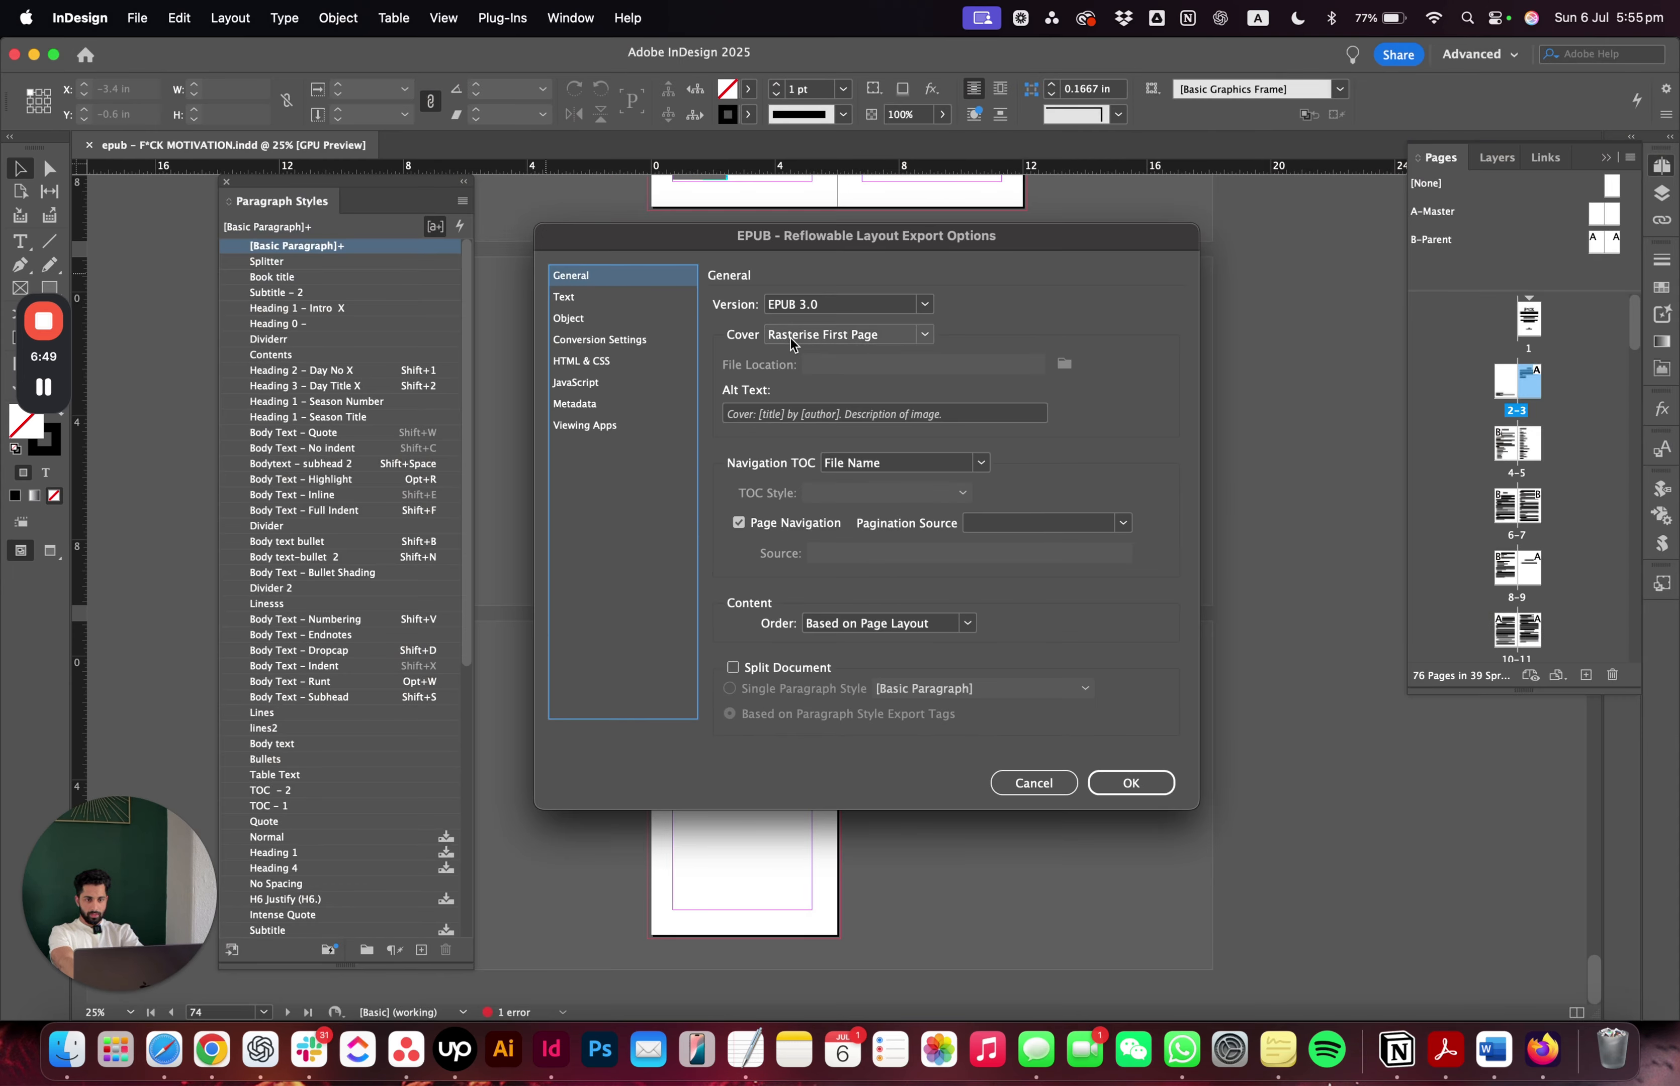
# - Set the EPUB cover to None and the navigation TOC to Multi Level (TOC Style), and split the document based on paragraph style export tags
pyautogui.click(819, 335)
pyautogui.click(800, 355)
pyautogui.click(868, 462)
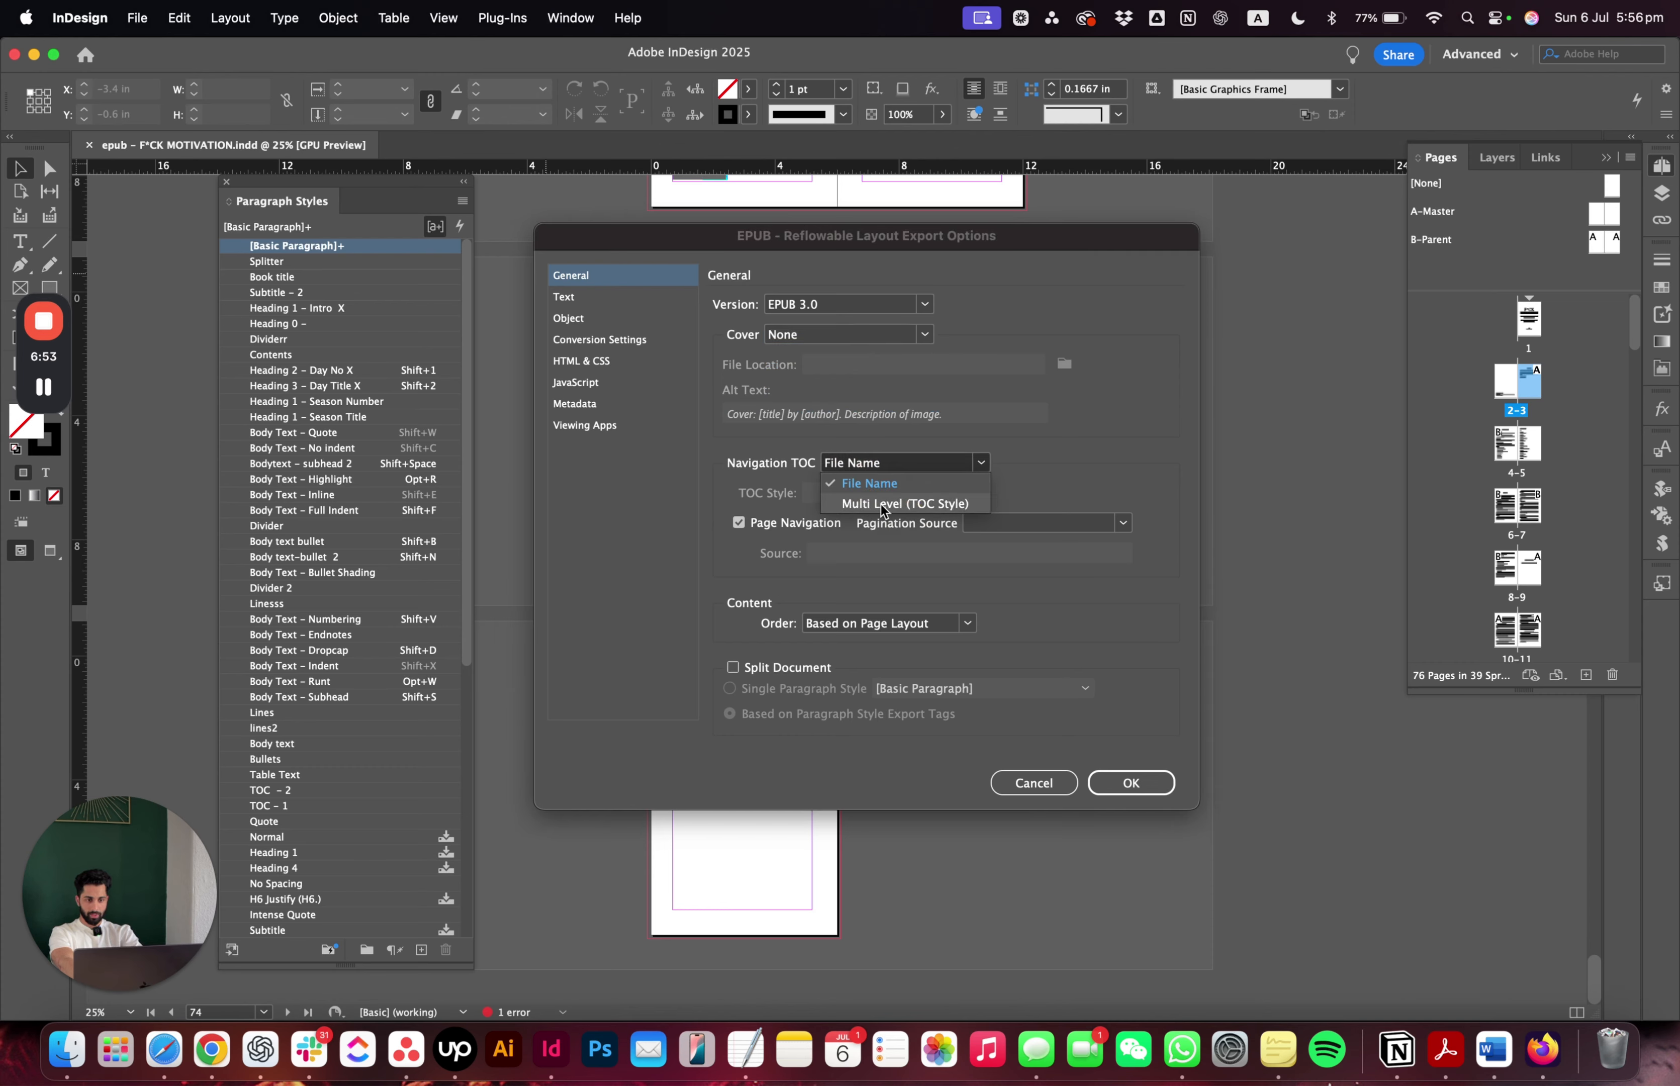
pyautogui.click(887, 504)
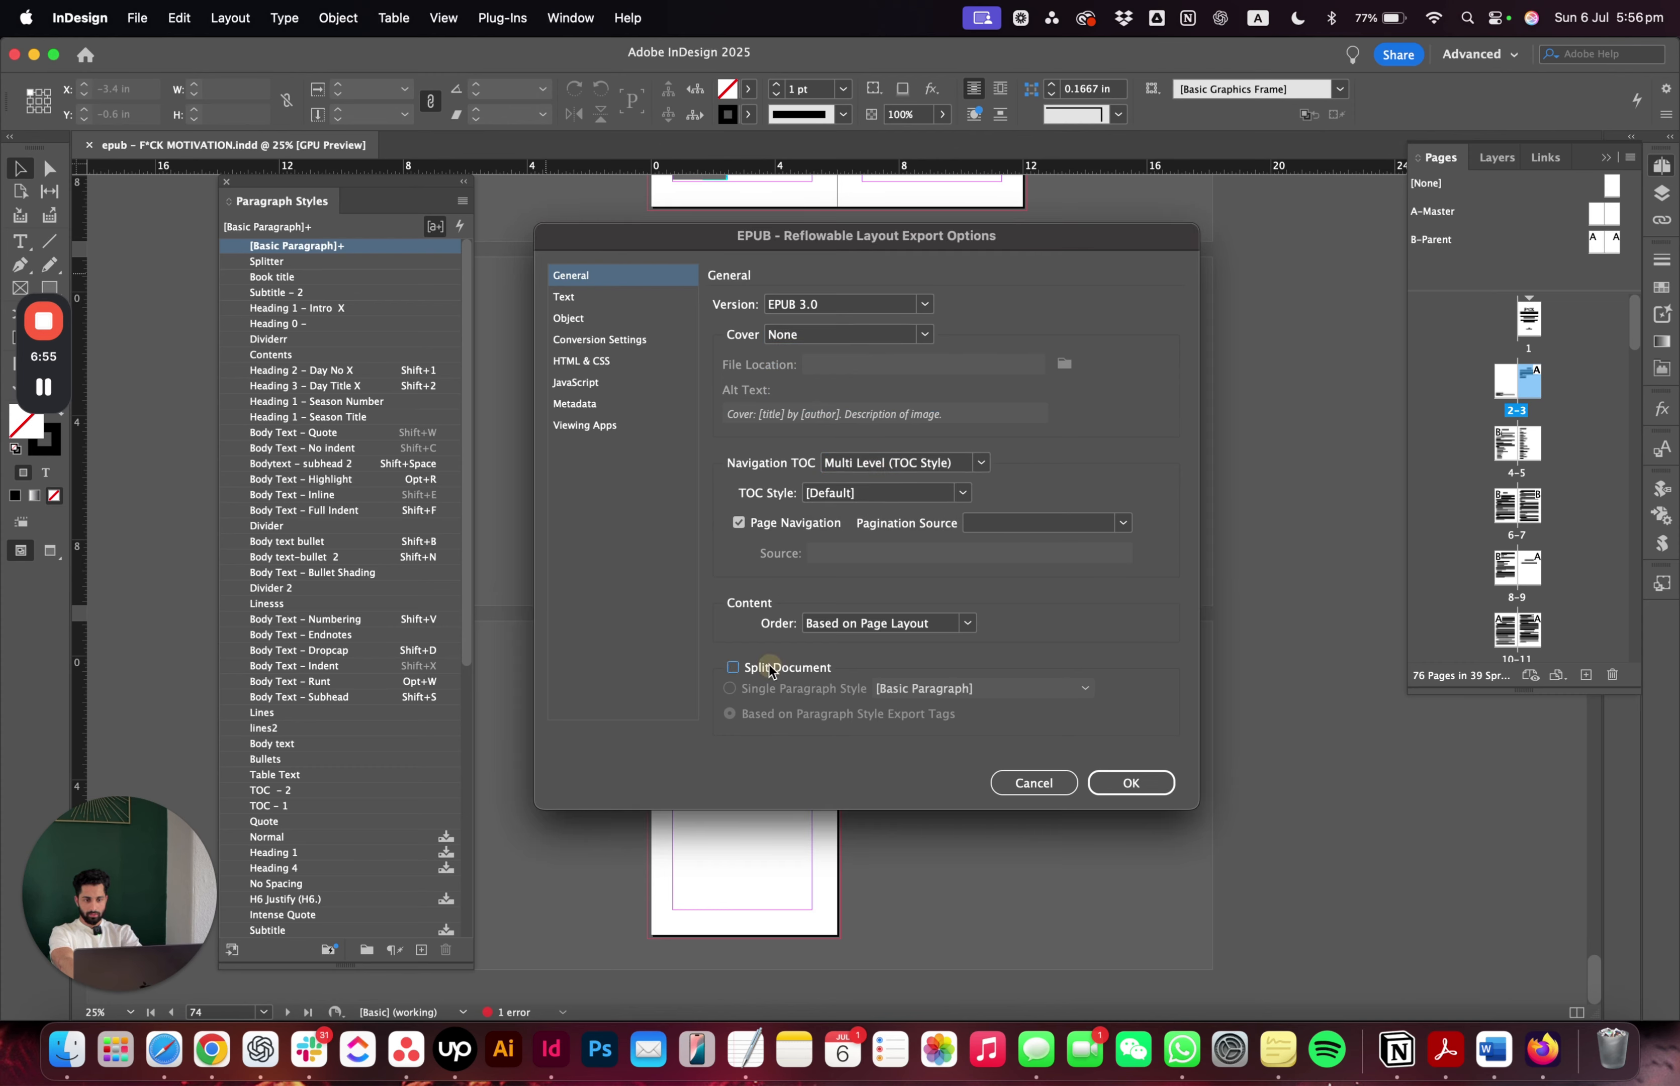
pyautogui.click(736, 667)
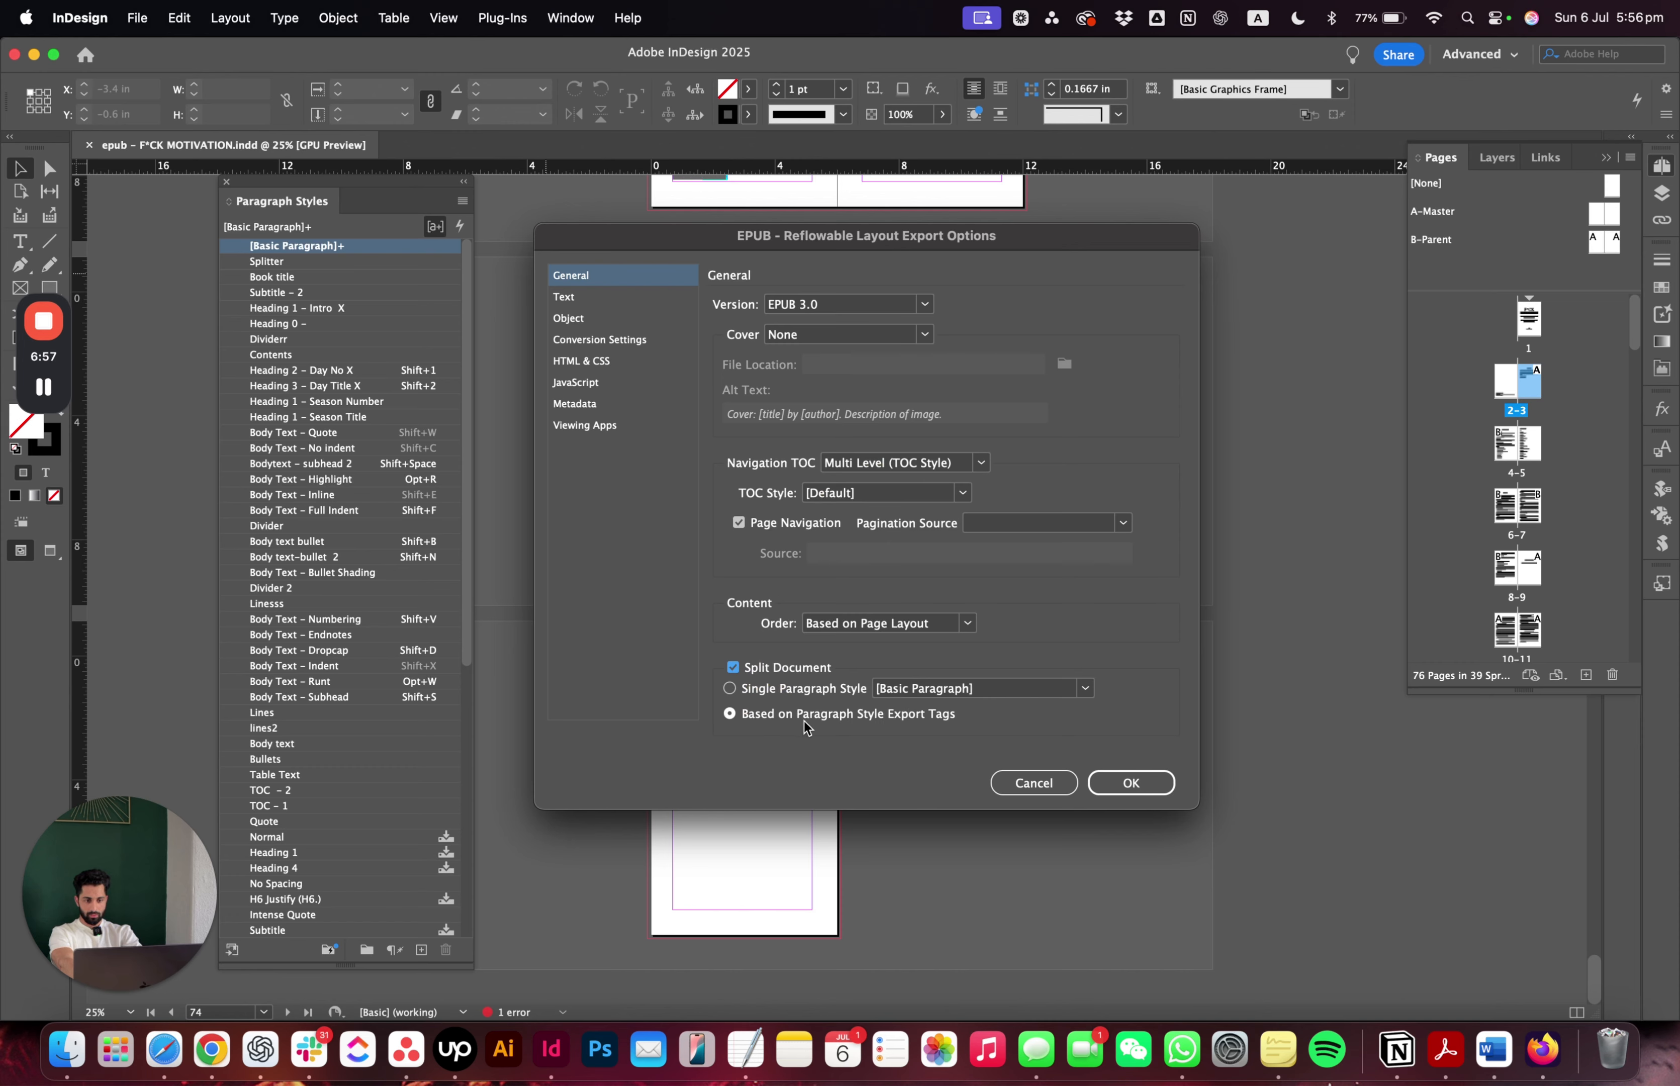
# - Set the CSS size of objects to Relative to Text Flow, review the image conversion settings, and run the EPUB export
pyautogui.click(583, 300)
pyautogui.click(592, 318)
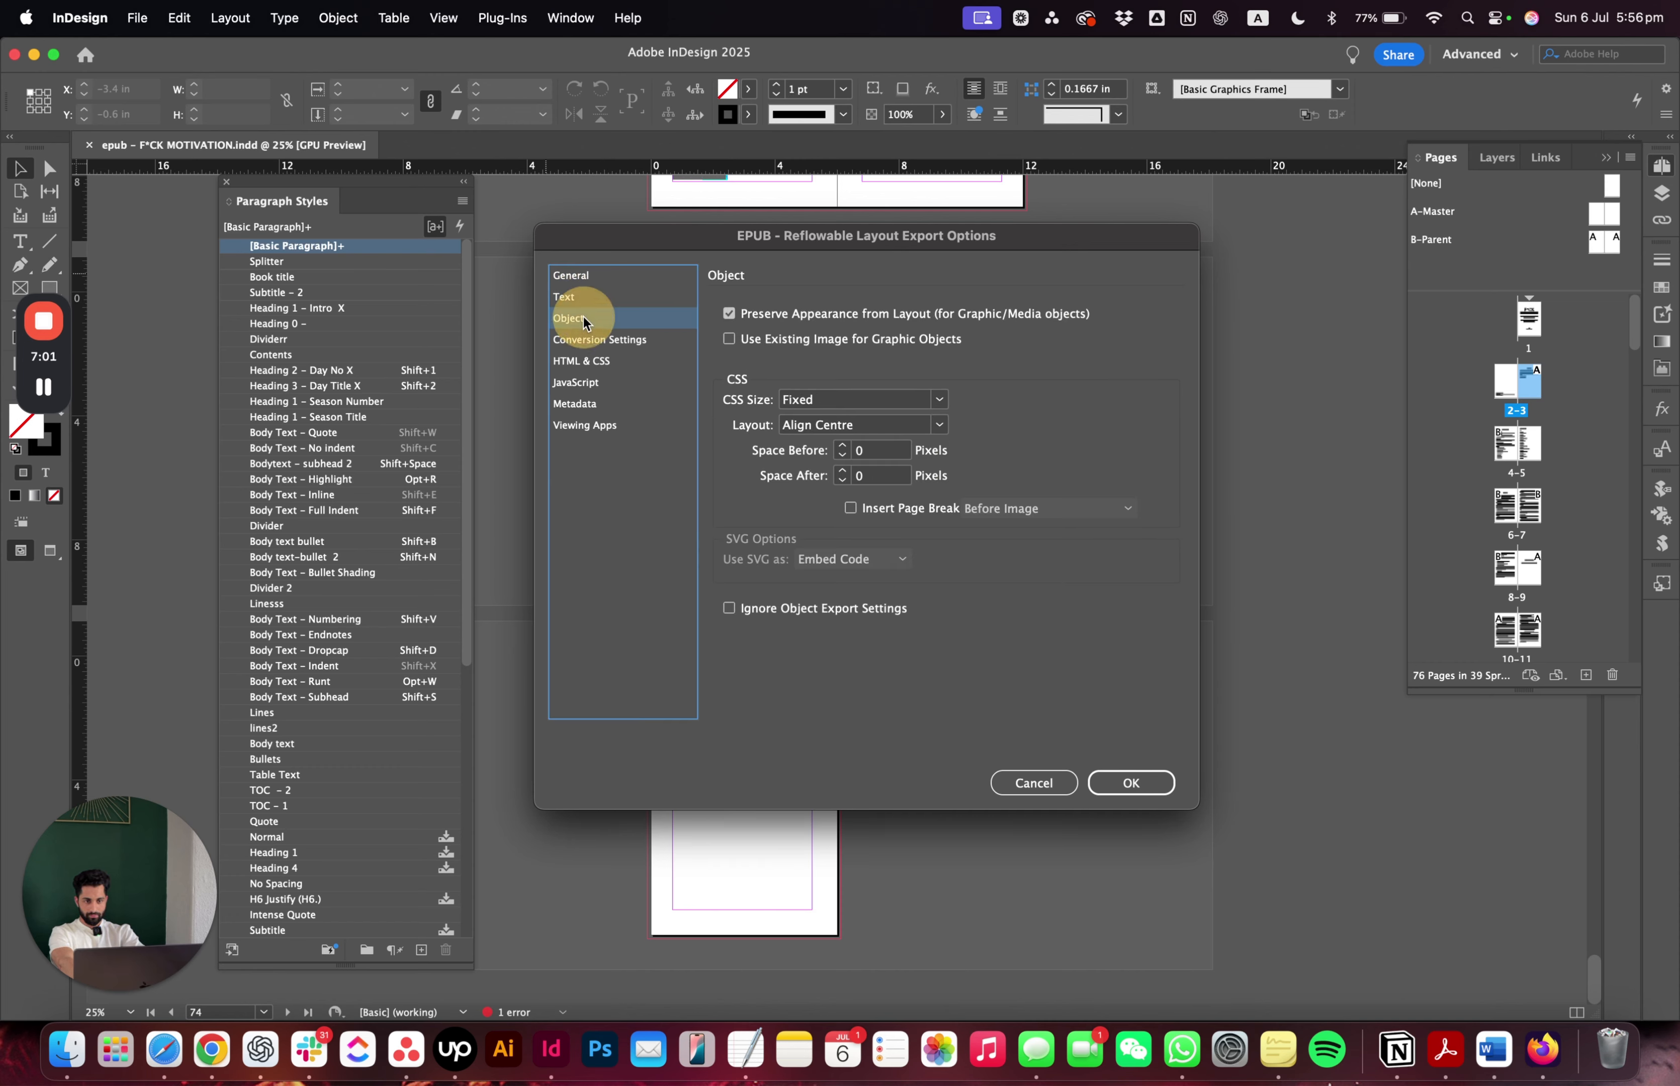
pyautogui.click(861, 399)
pyautogui.click(845, 443)
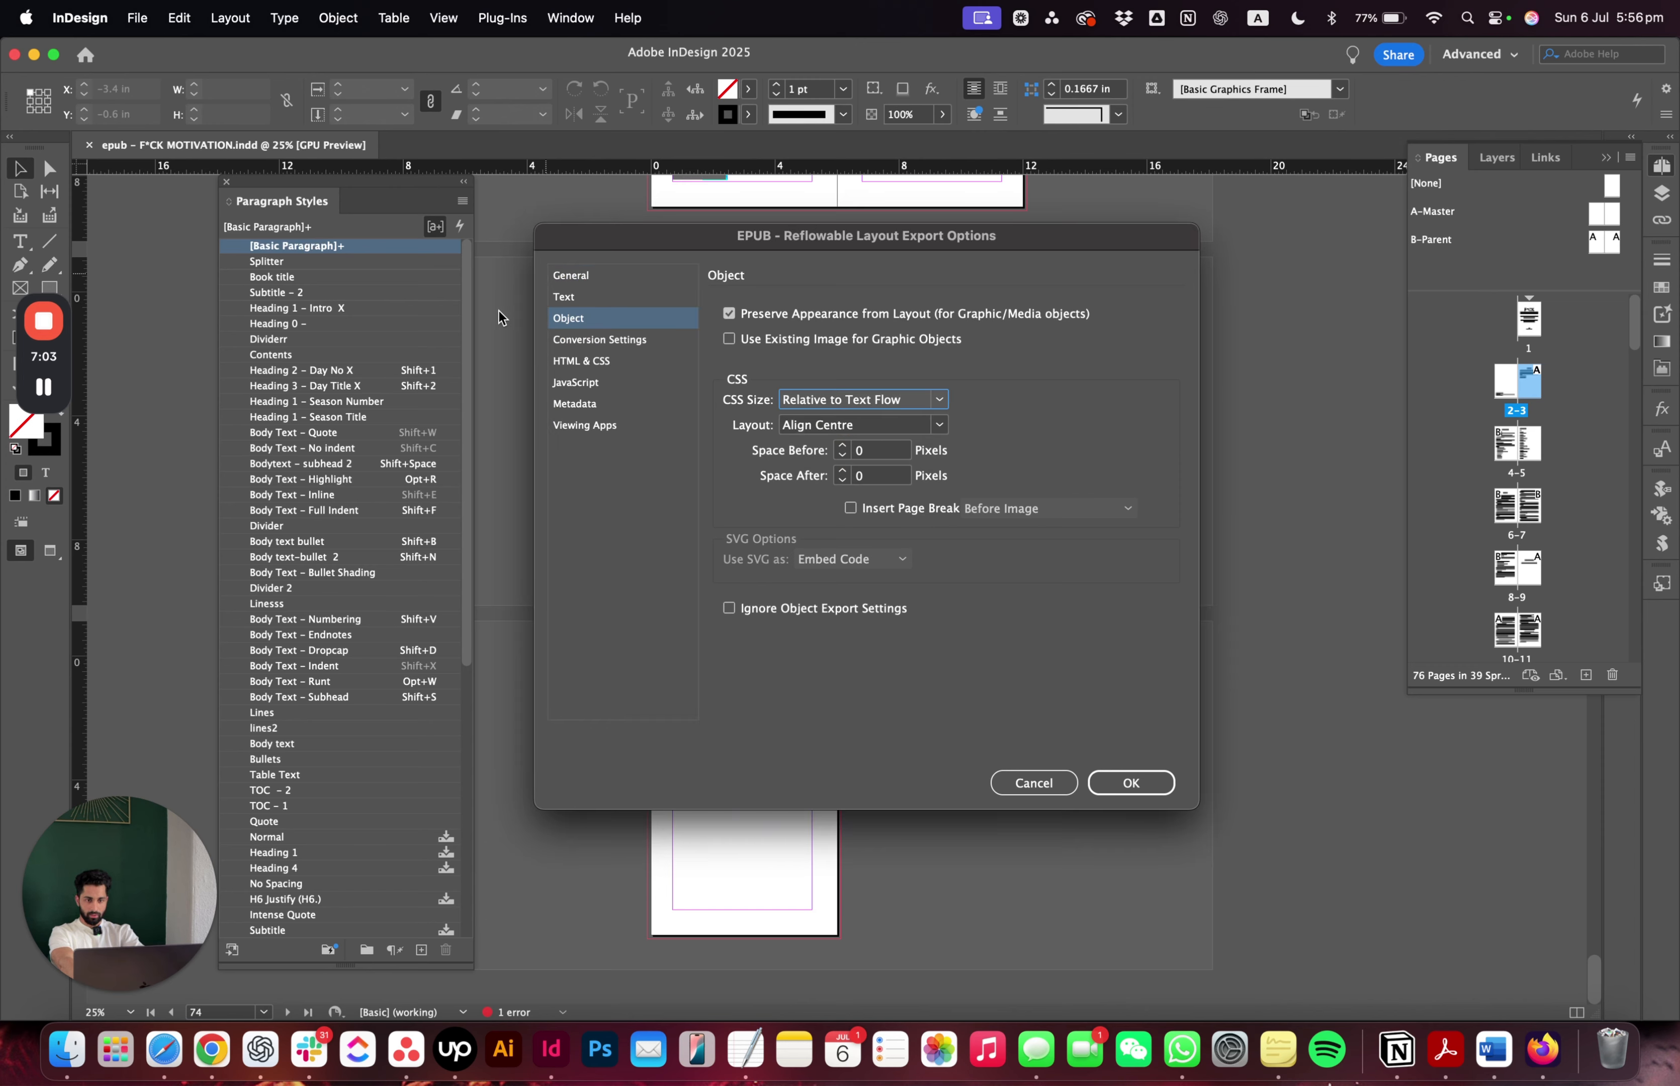
pyautogui.click(588, 342)
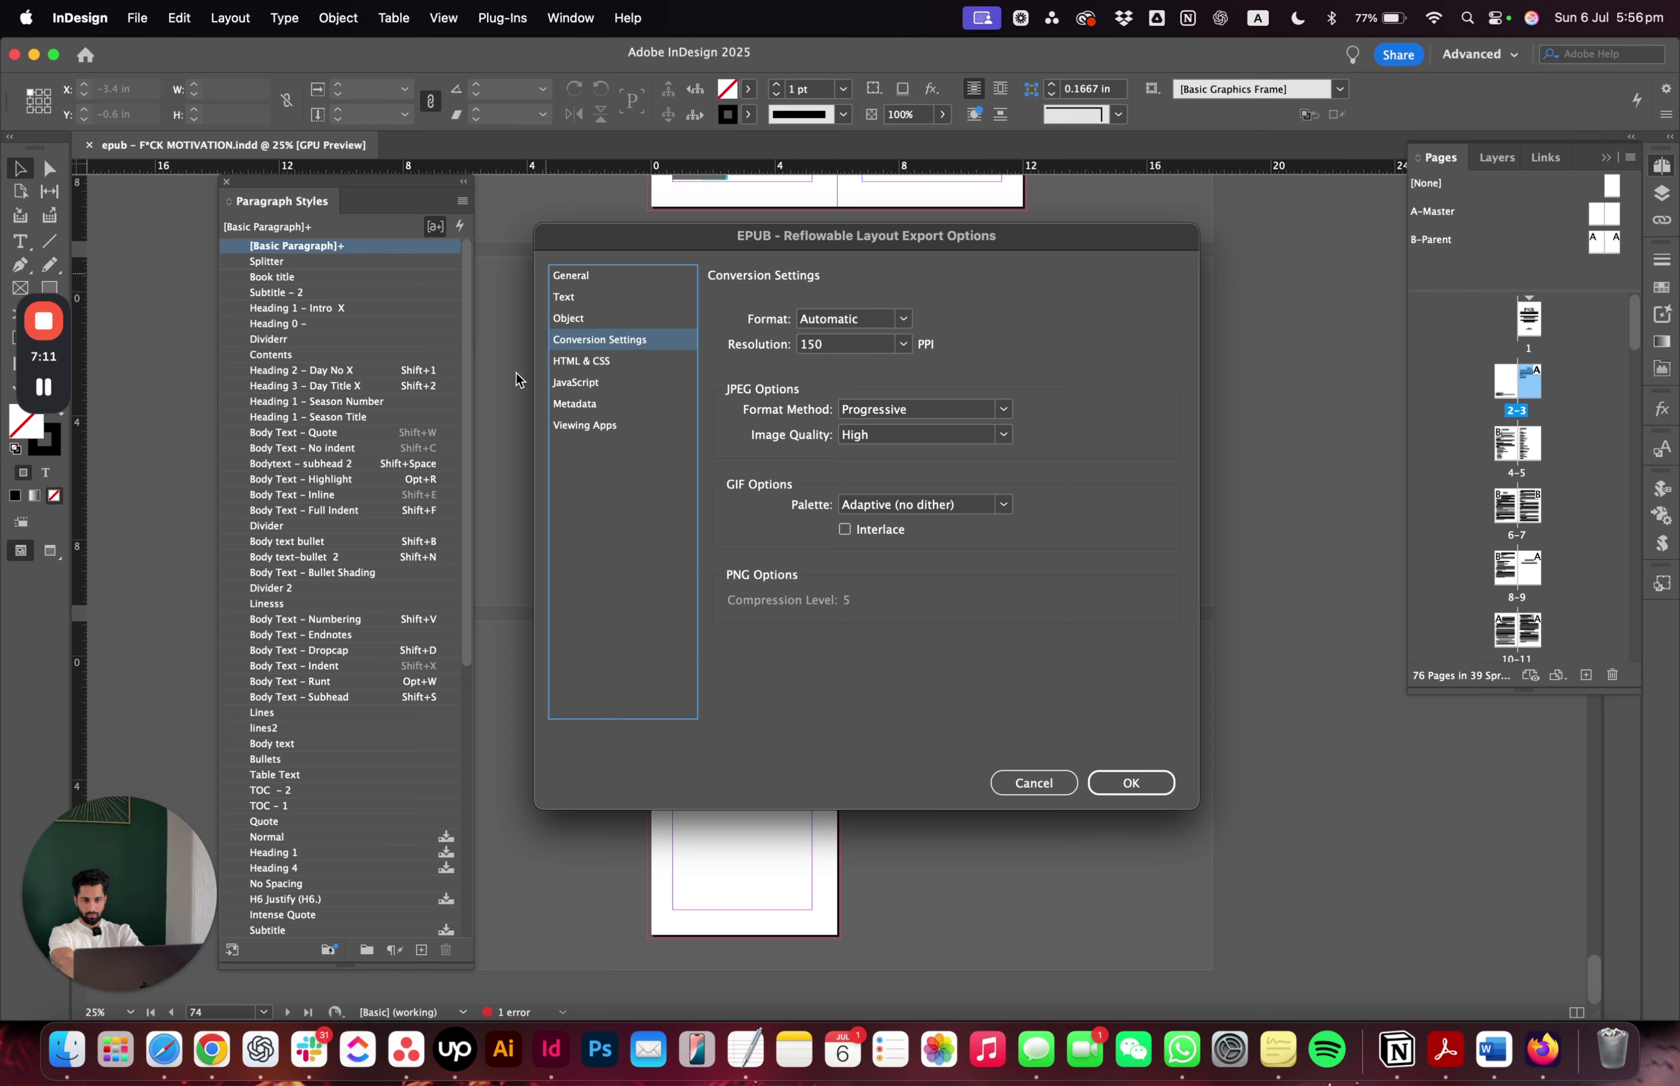
pyautogui.click(1115, 783)
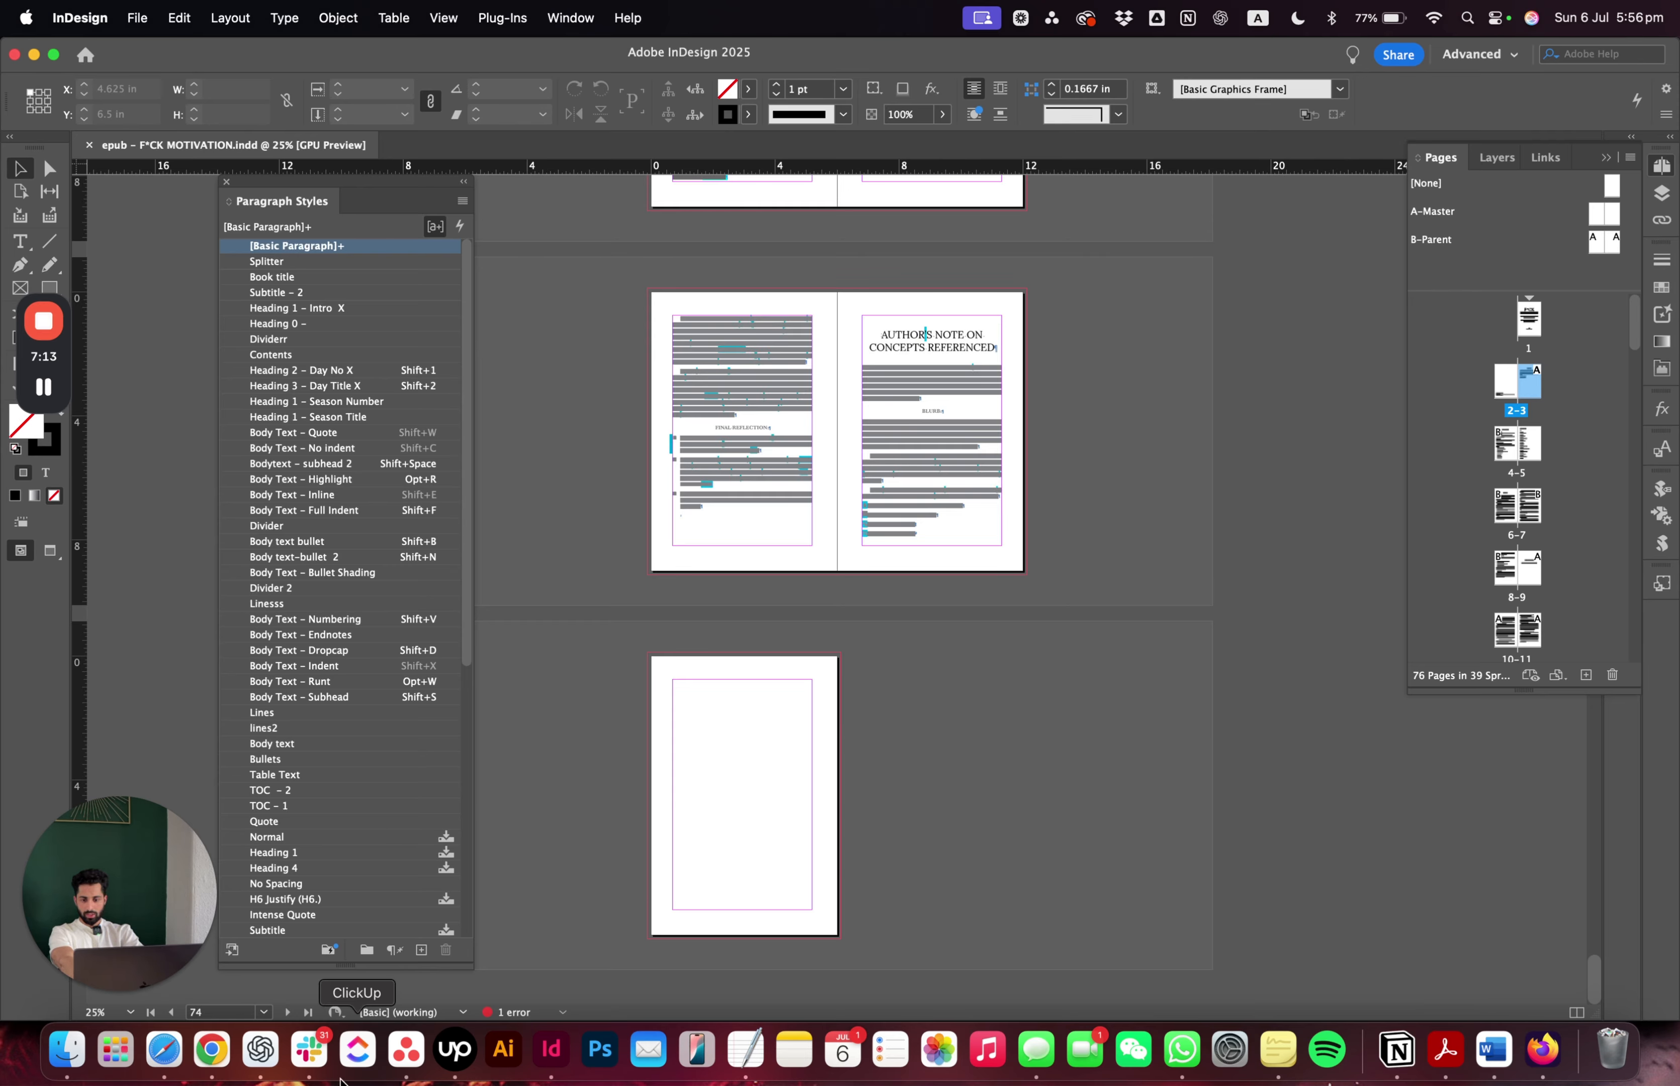
# - Launch Kindle Previewer 3 and load the exported EPUB from the ePub eBook folder inside "Final -"
pyautogui.click(118, 1050)
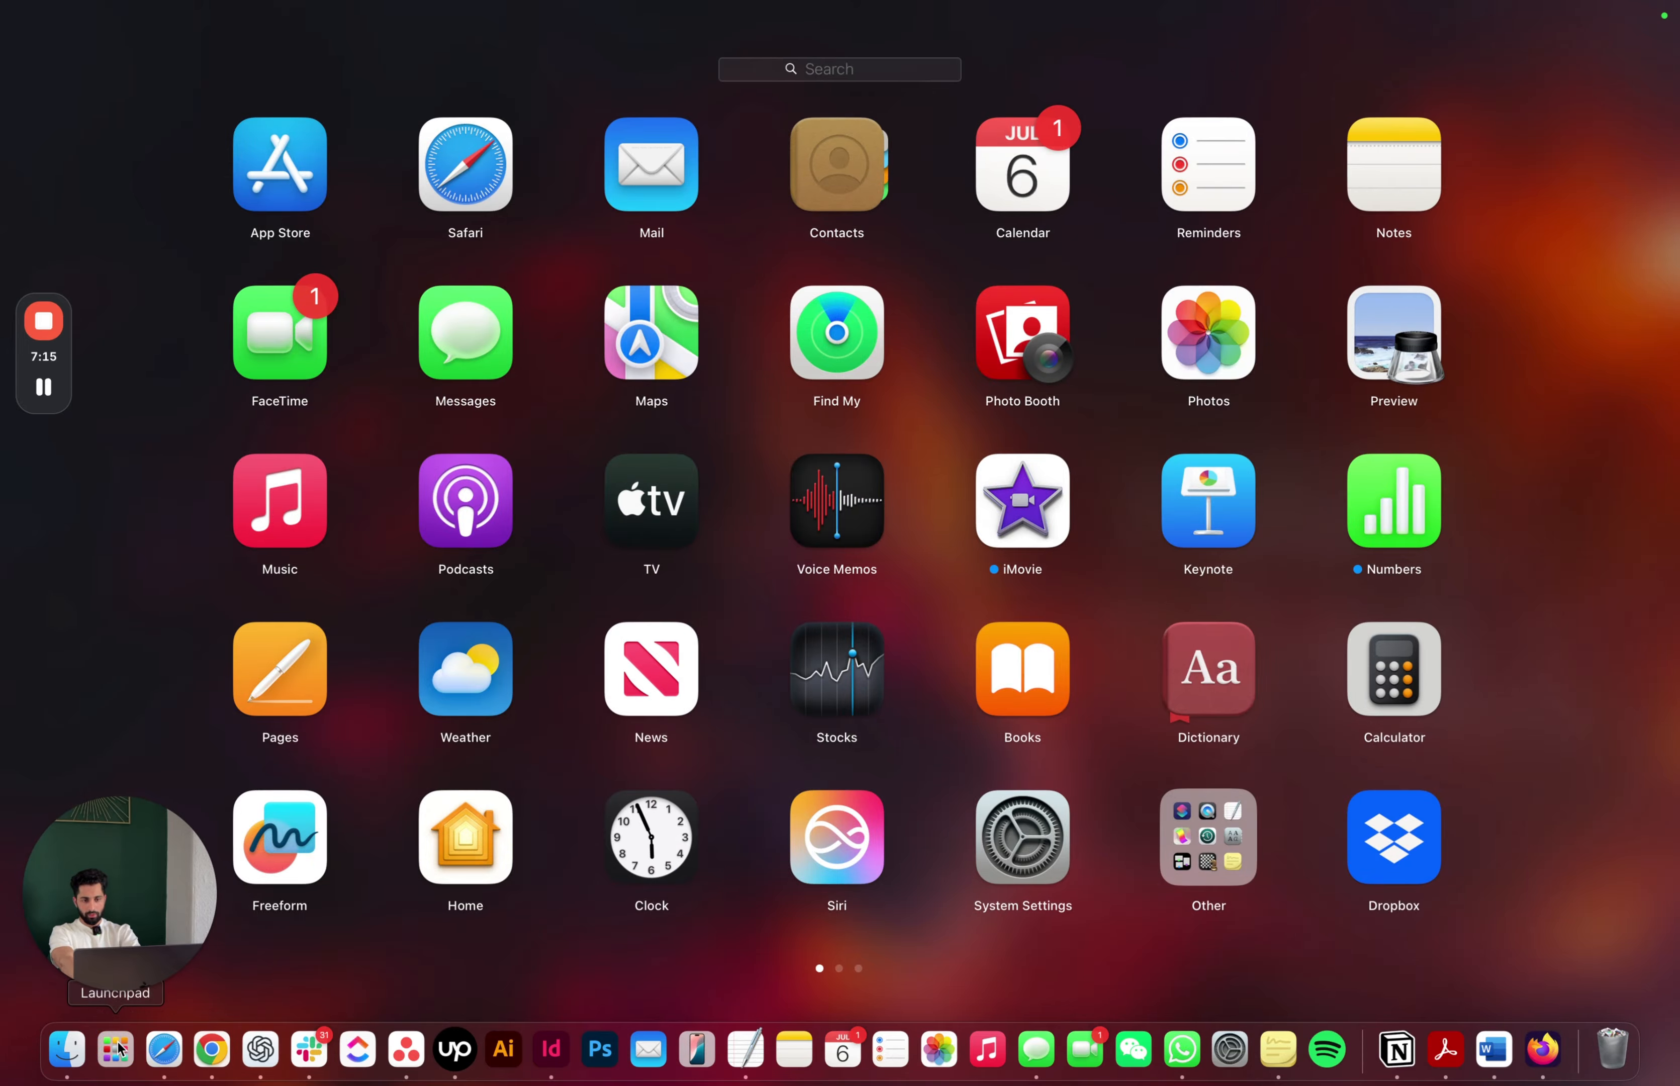
pyautogui.write('ki')
pyautogui.click(785, 157)
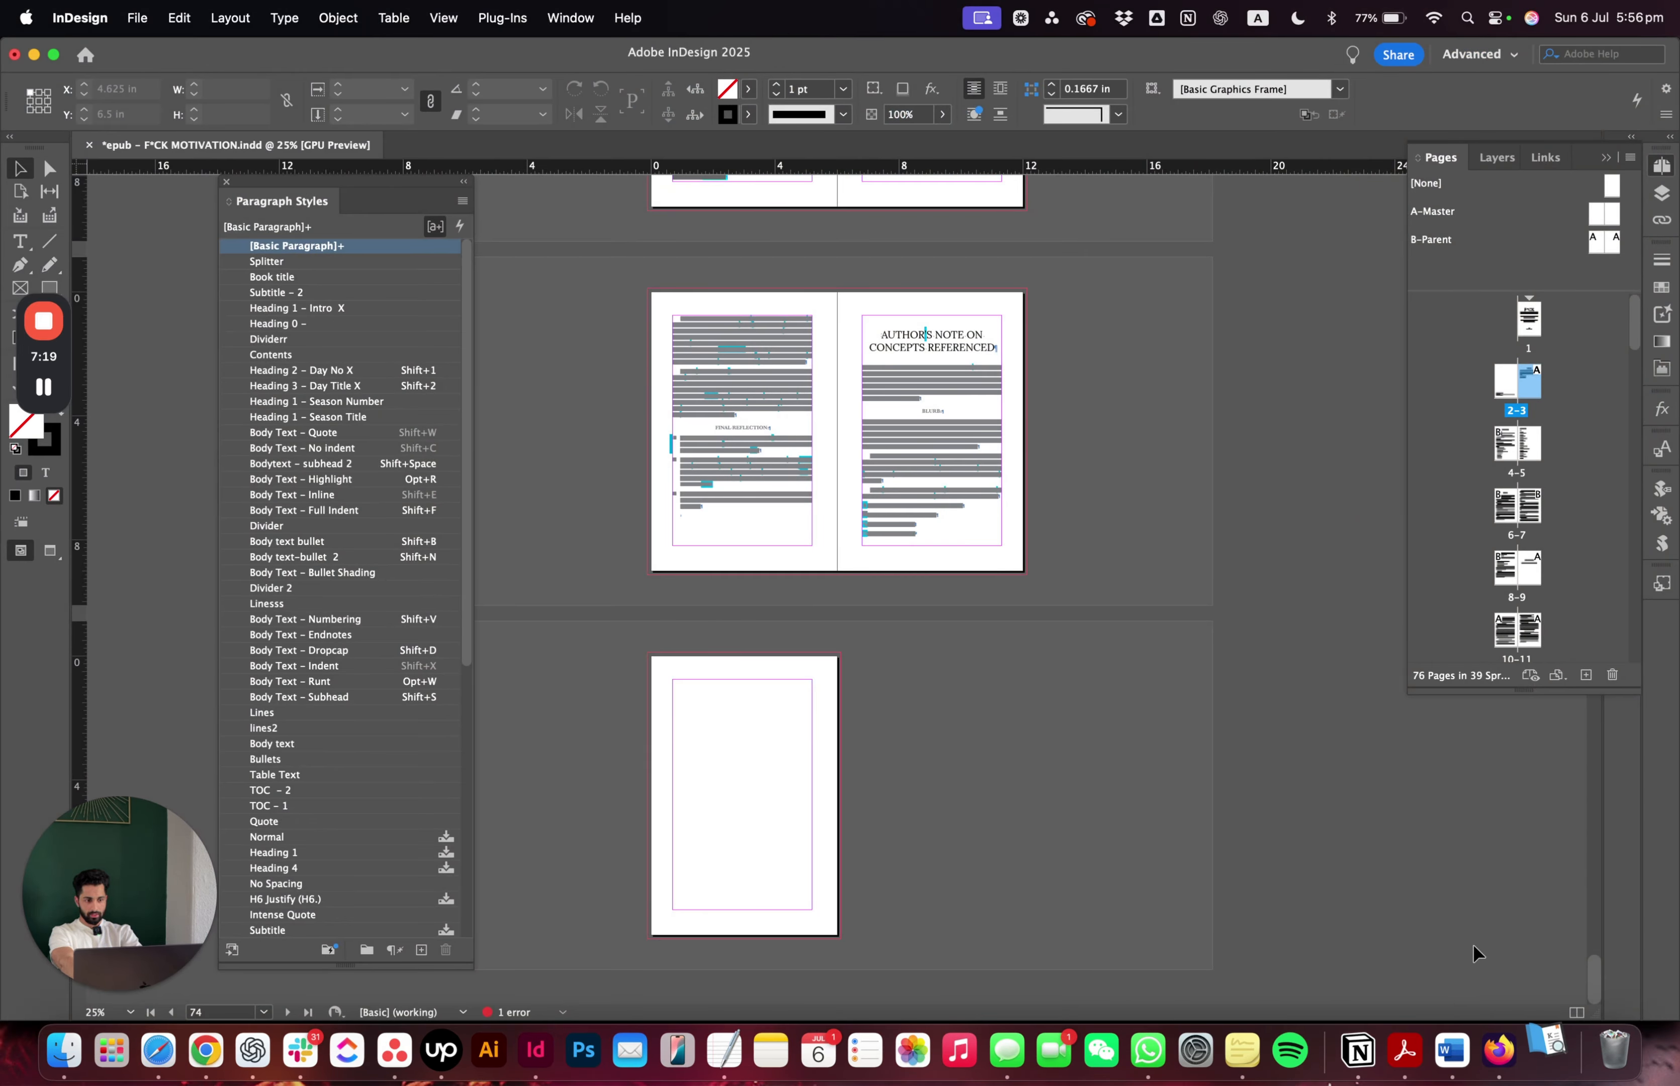
pyautogui.click(63, 1051)
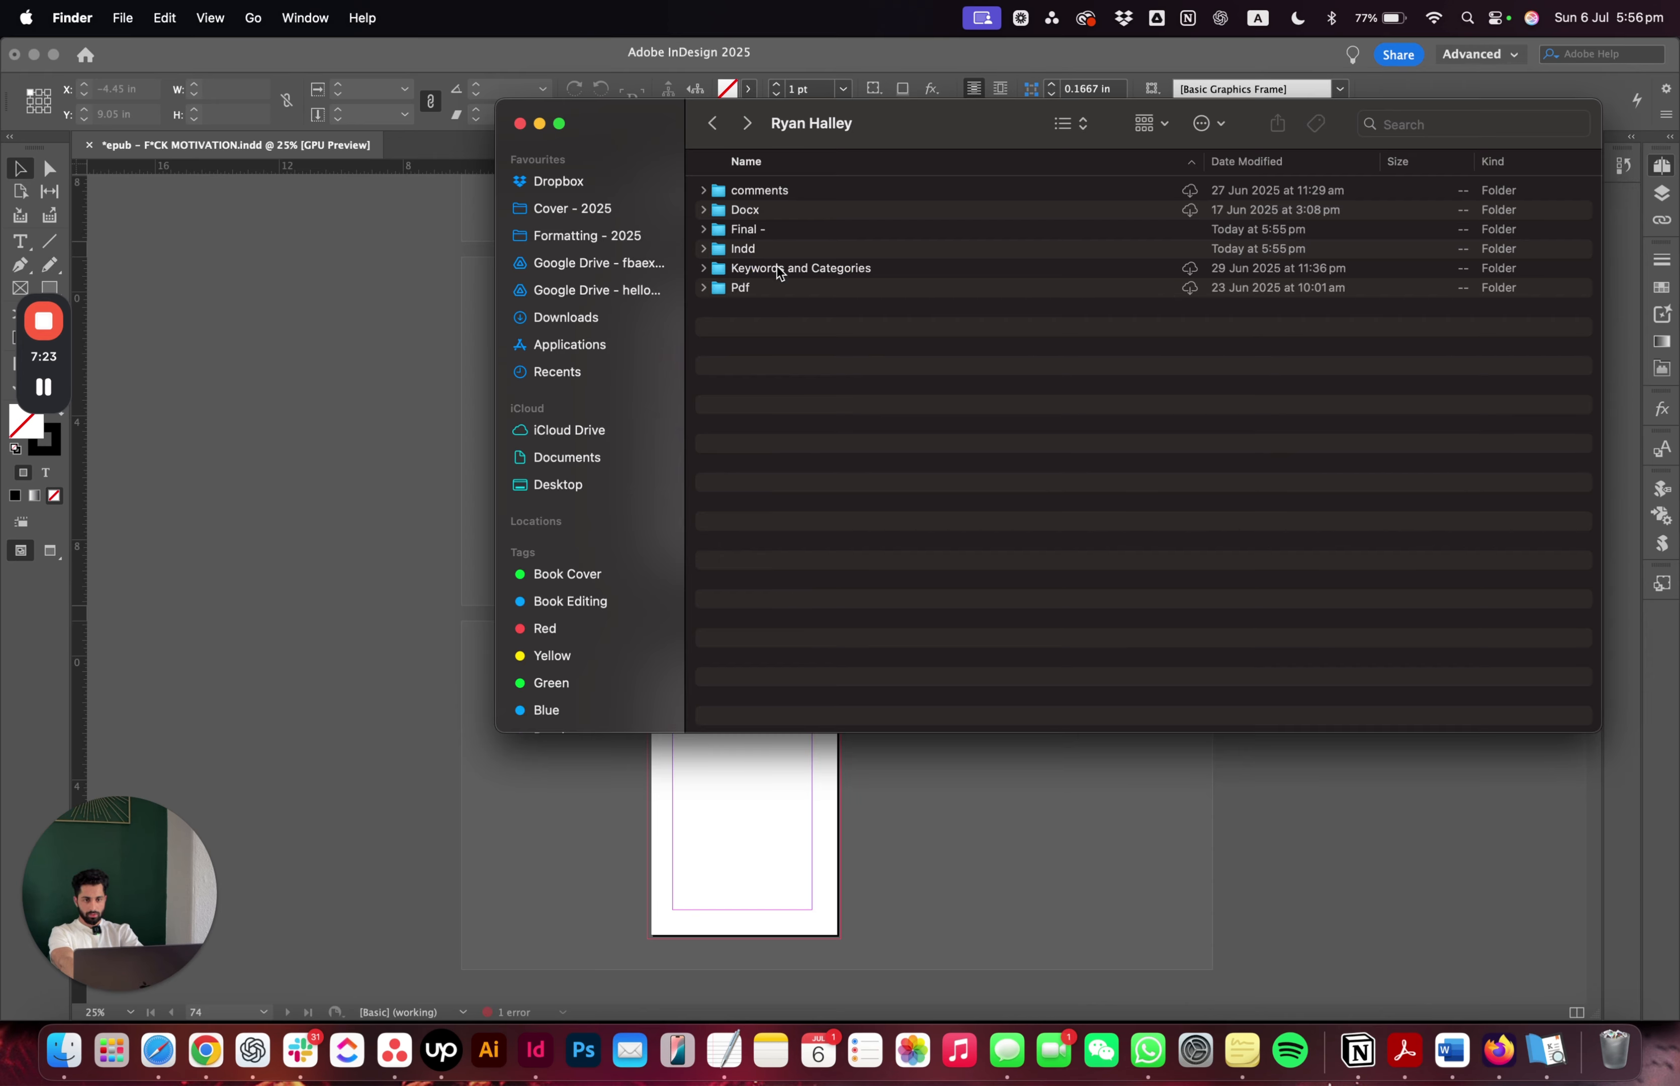
pyautogui.doubleClick(750, 229)
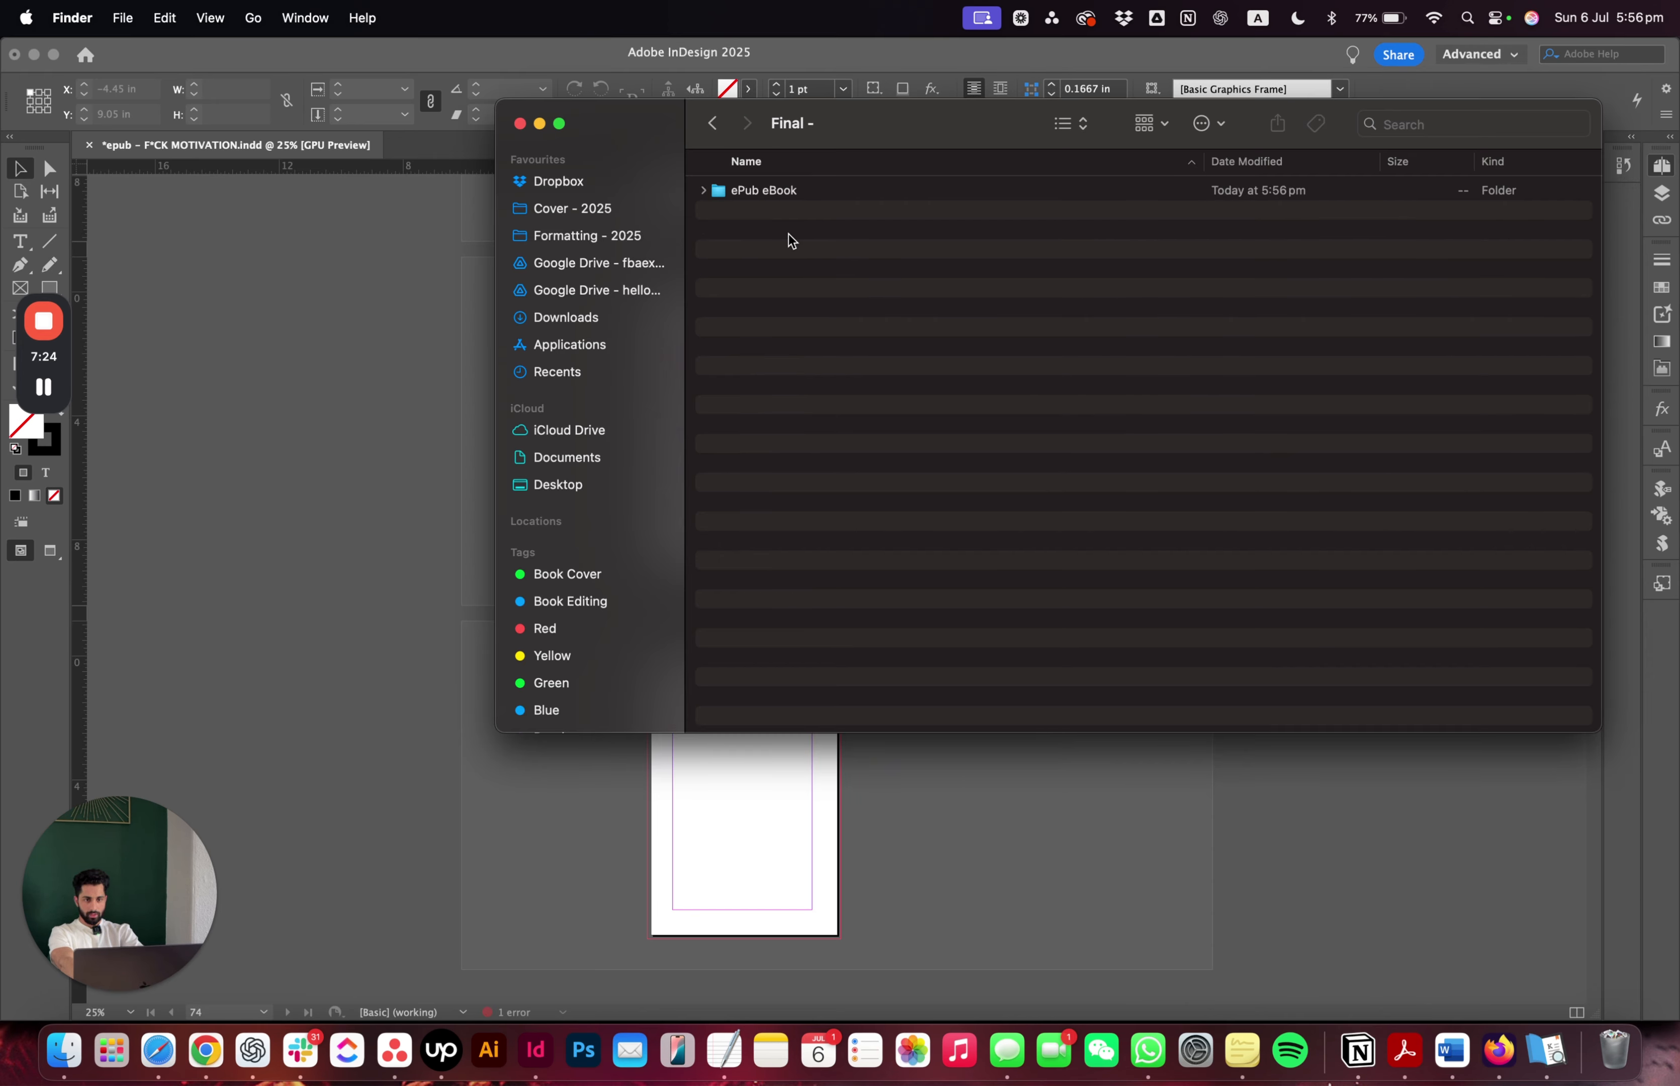
pyautogui.doubleClick(749, 192)
pyautogui.moveTo(730, 189); pyautogui.dragTo(311, 241)
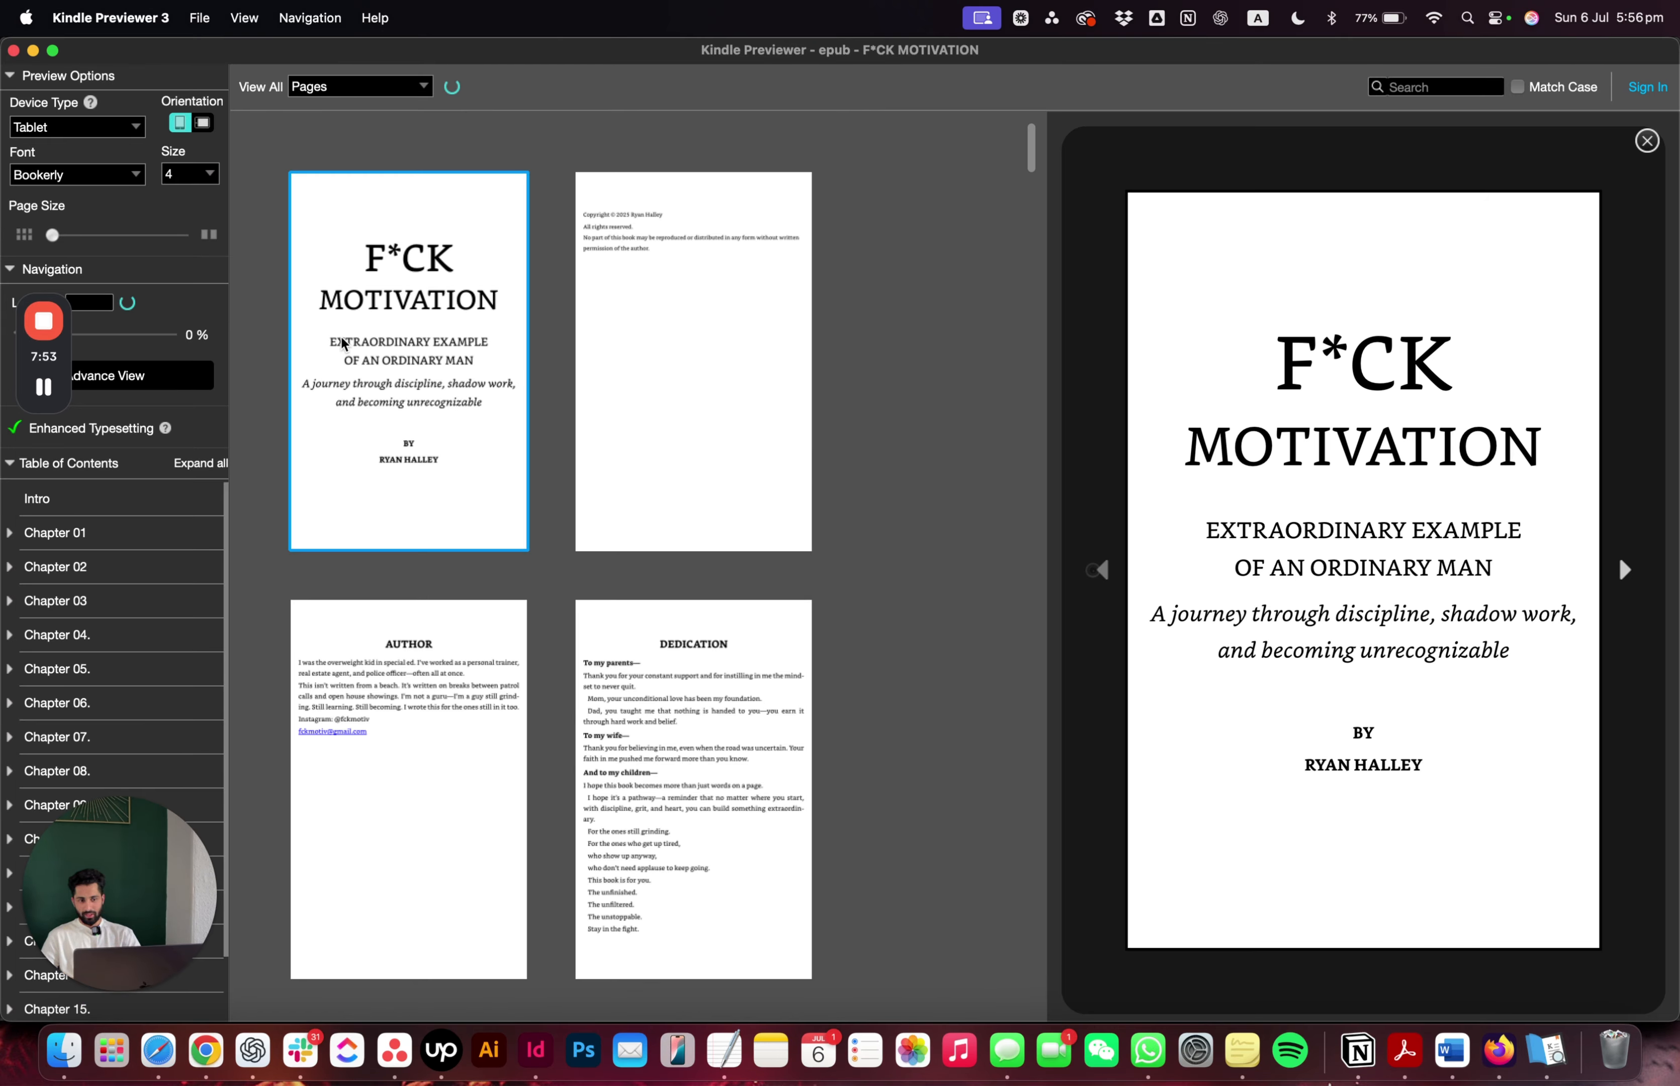
# - Examine the copyright, author and dedication pages of the previewed book, and the opening page of Chapter 04
pyautogui.click(721, 339)
pyautogui.click(630, 667)
pyautogui.click(441, 678)
pyautogui.click(632, 598)
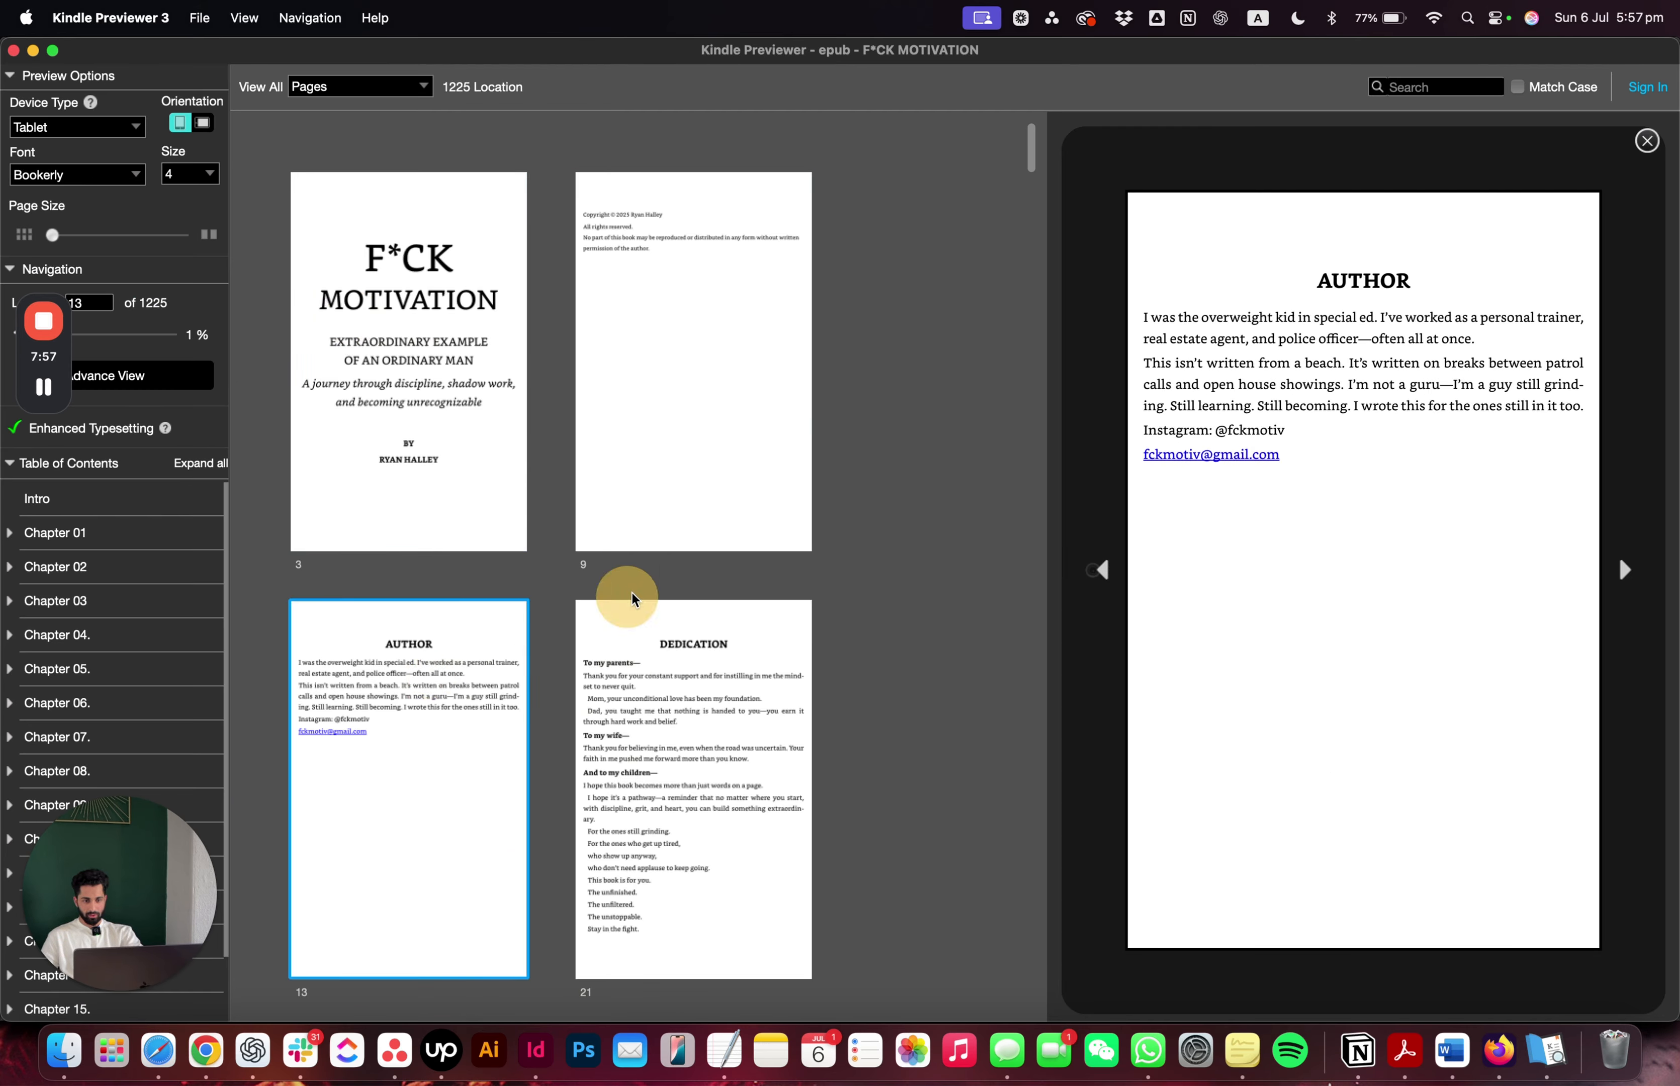
pyautogui.scroll(-5, 652, 583)
pyautogui.click(652, 584)
pyautogui.click(181, 634)
pyautogui.click(323, 626)
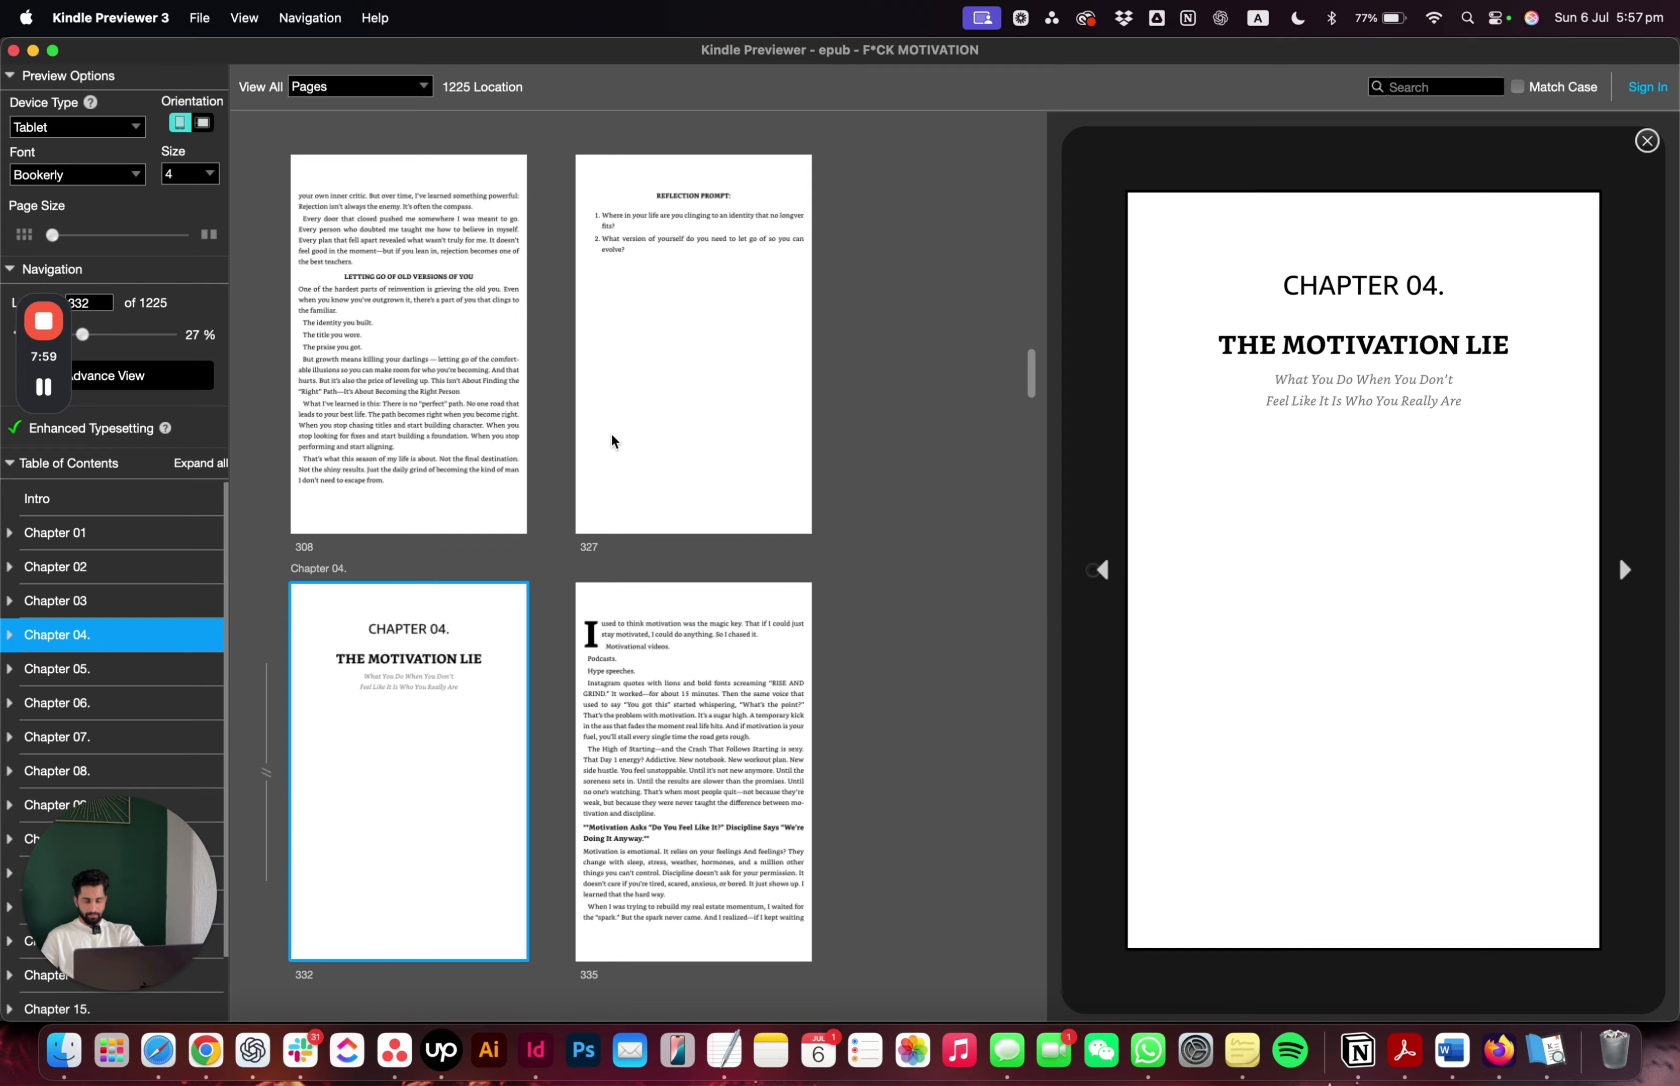
# - Check both contents pages, the end of the intro and the Chapter 01 opening, and look through the remaining pages to the author's note
pyautogui.scroll(10, 611, 441)
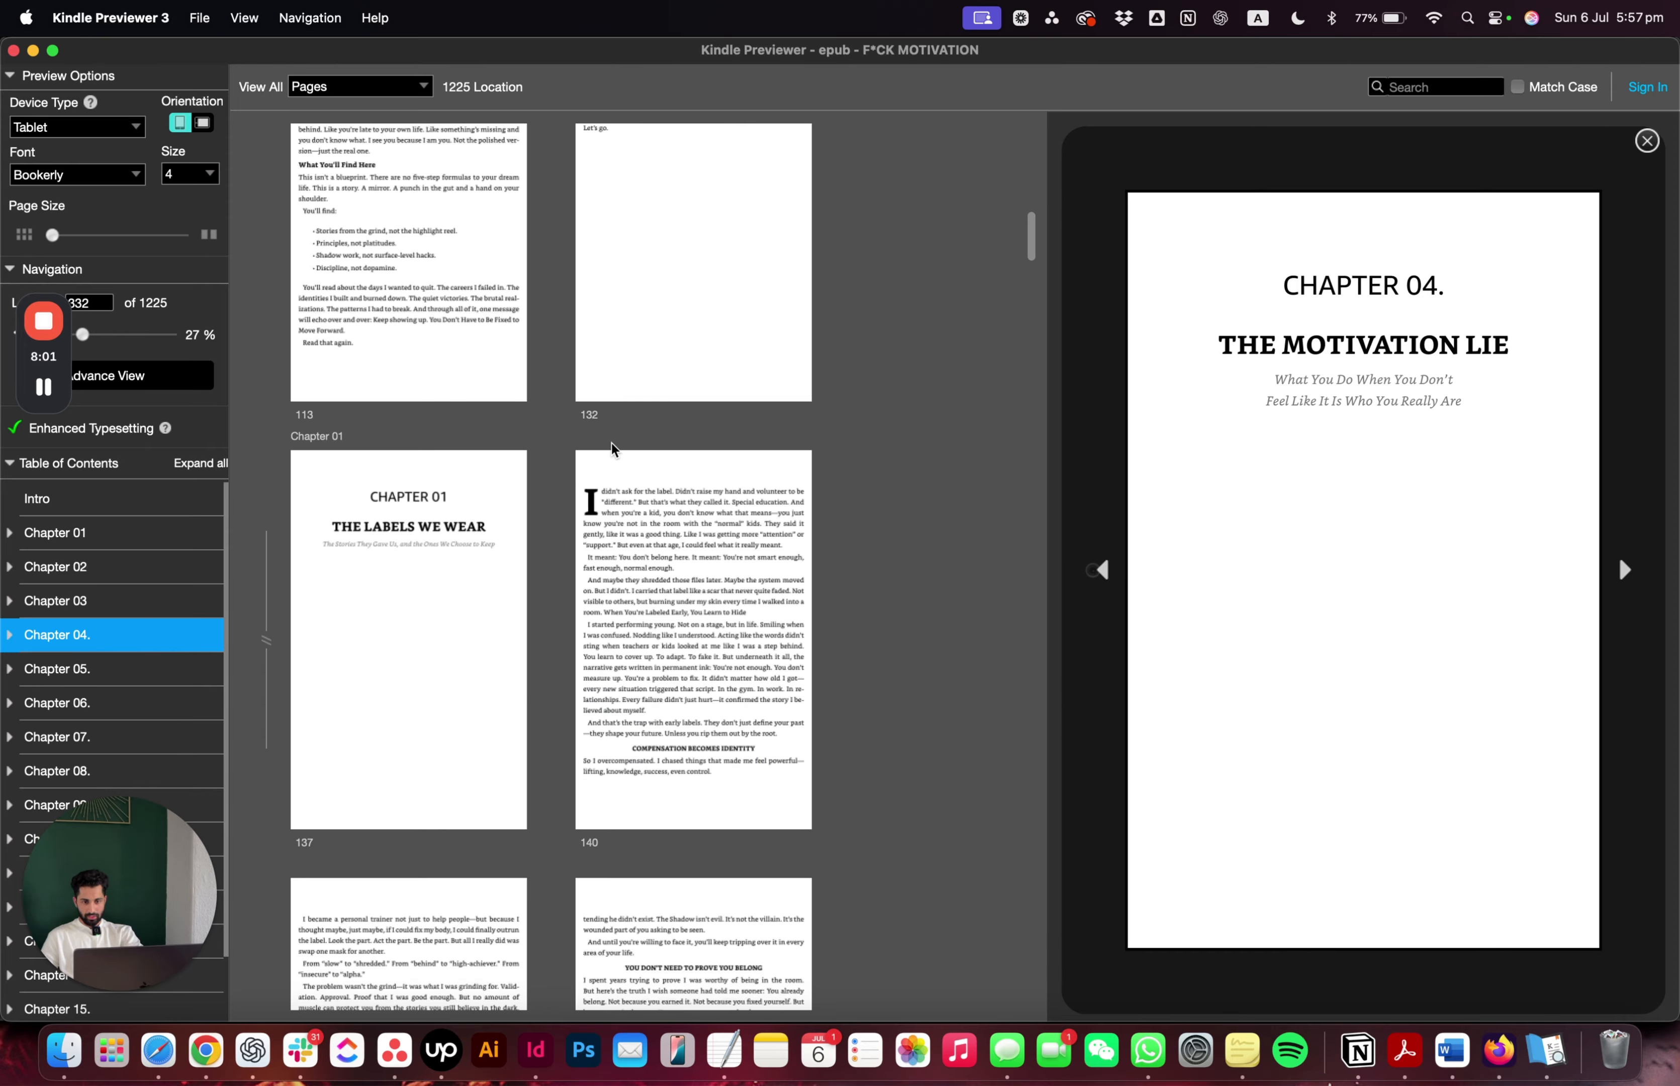
pyautogui.scroll(5, 611, 447)
pyautogui.click(626, 449)
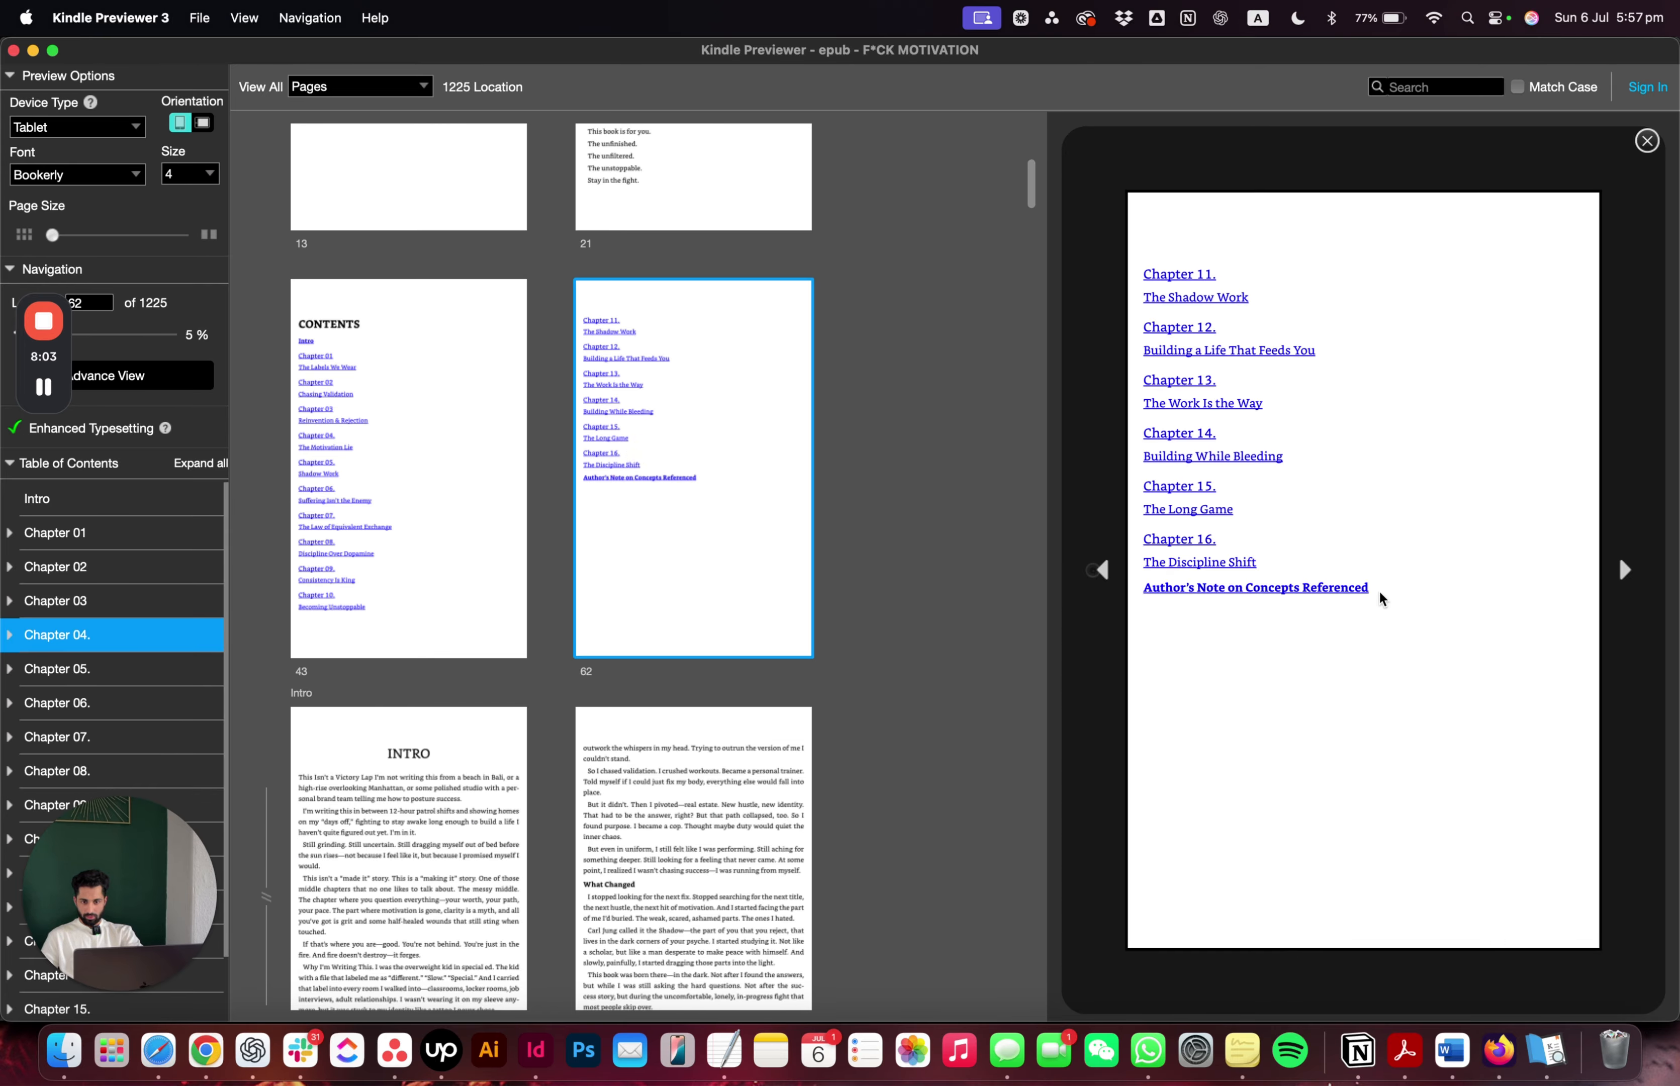
pyautogui.click(461, 491)
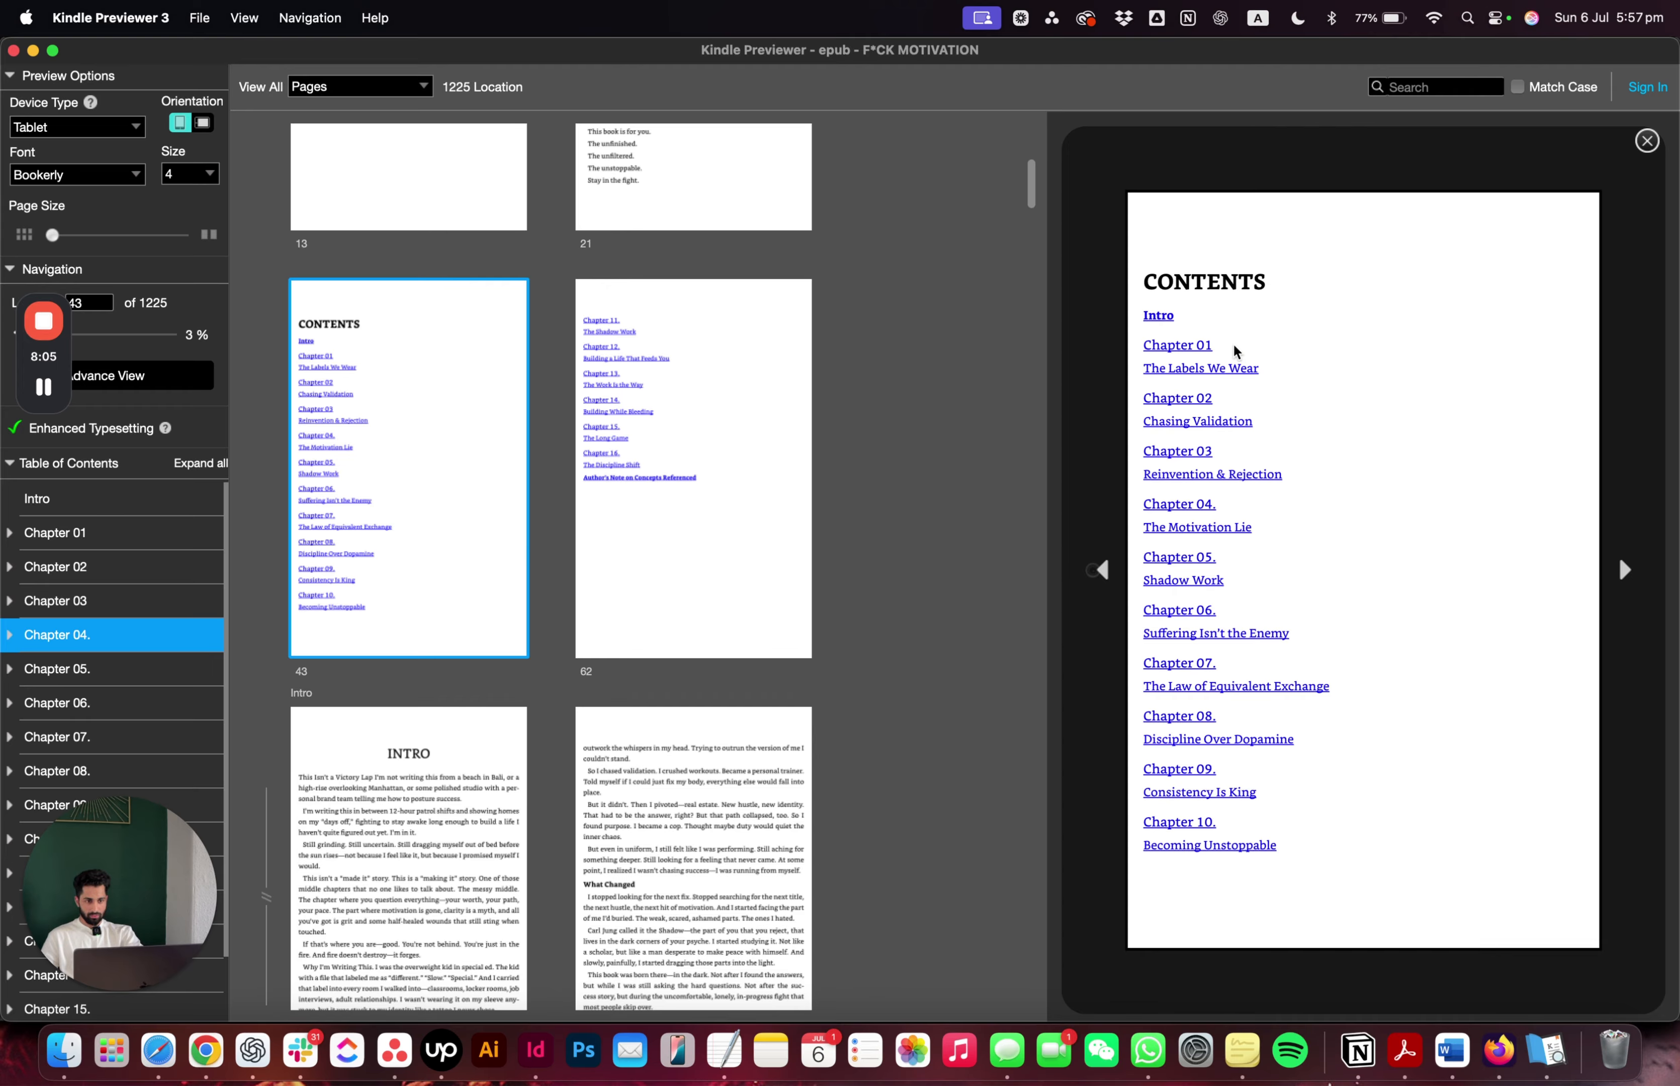
pyautogui.scroll(-5, 820, 514)
pyautogui.click(589, 738)
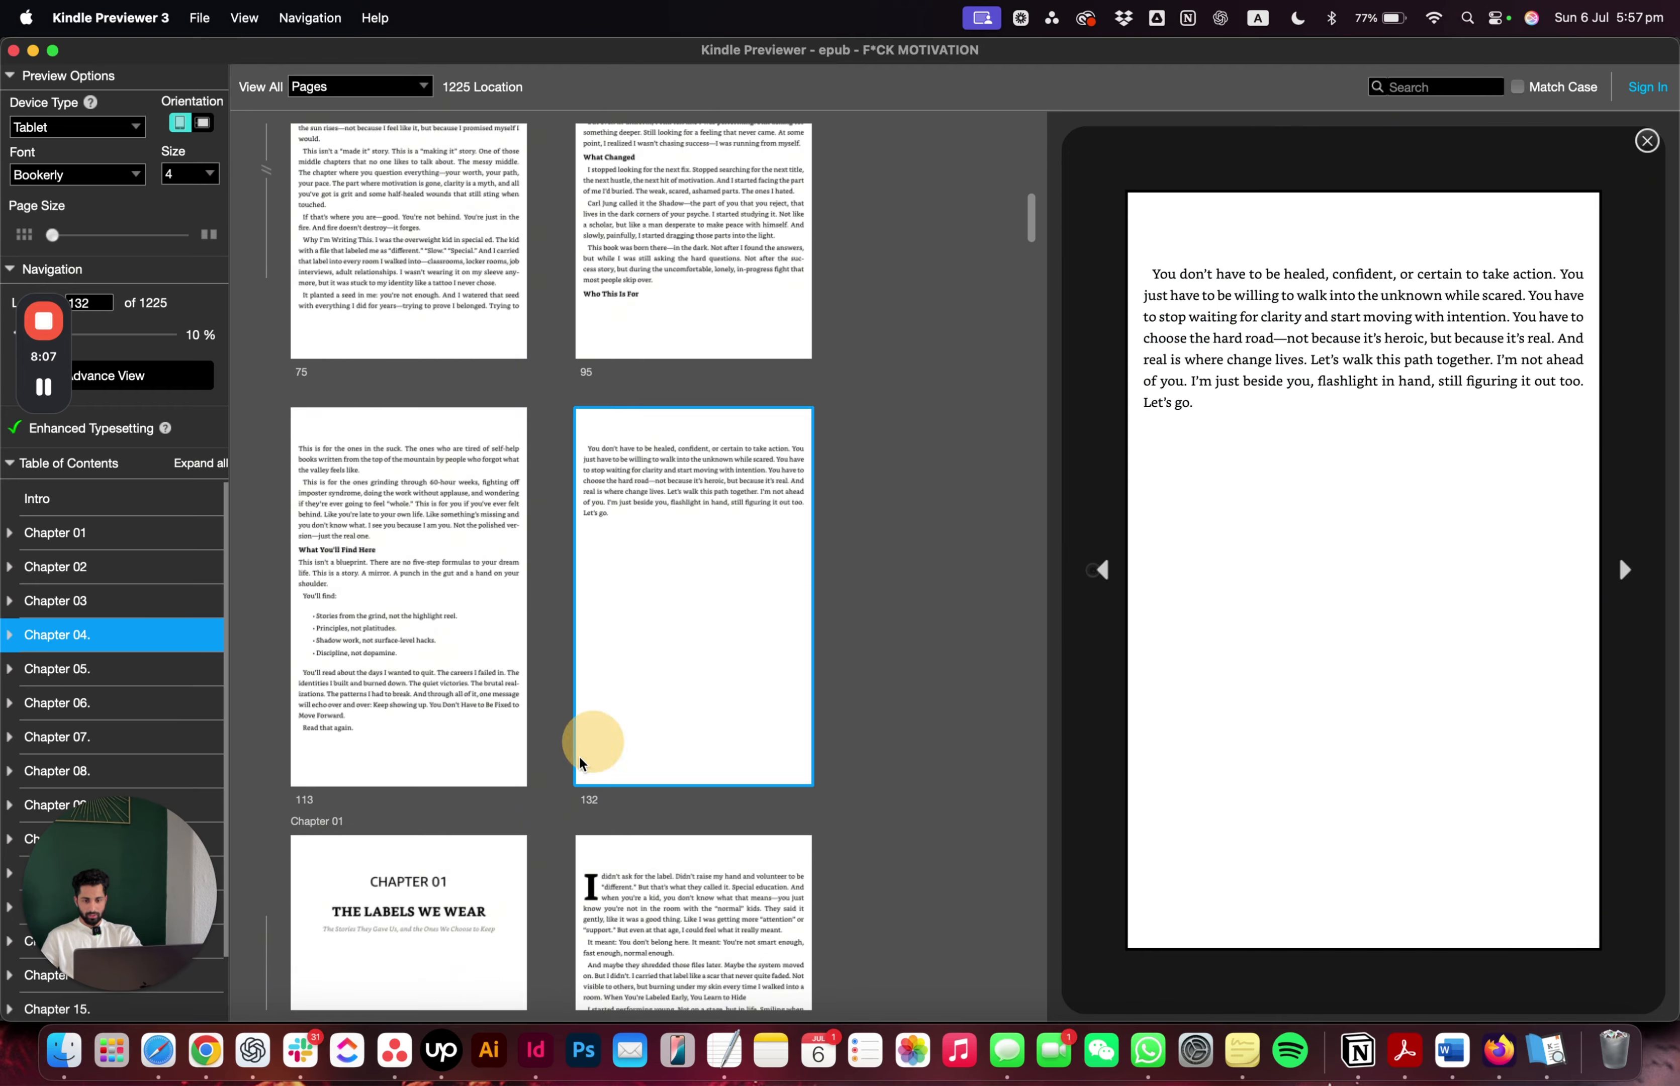
pyautogui.click(445, 942)
pyautogui.scroll(-20, 667, 708)
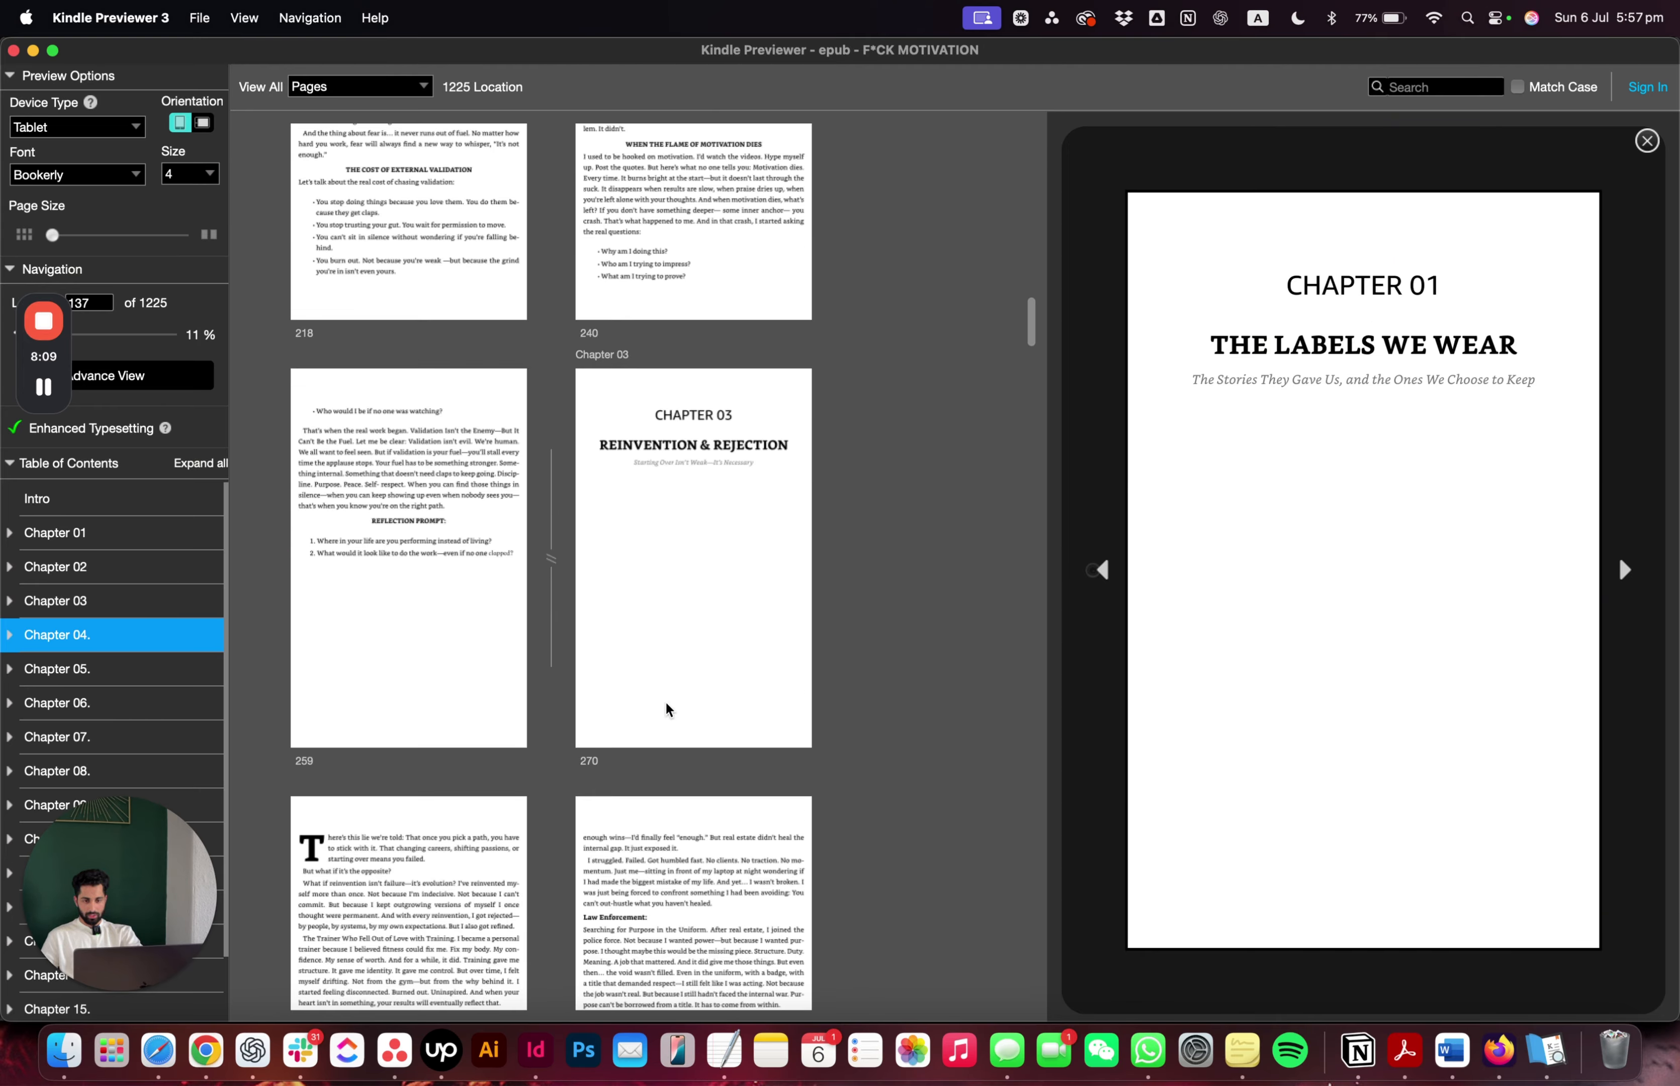
pyautogui.scroll(-3, 667, 708)
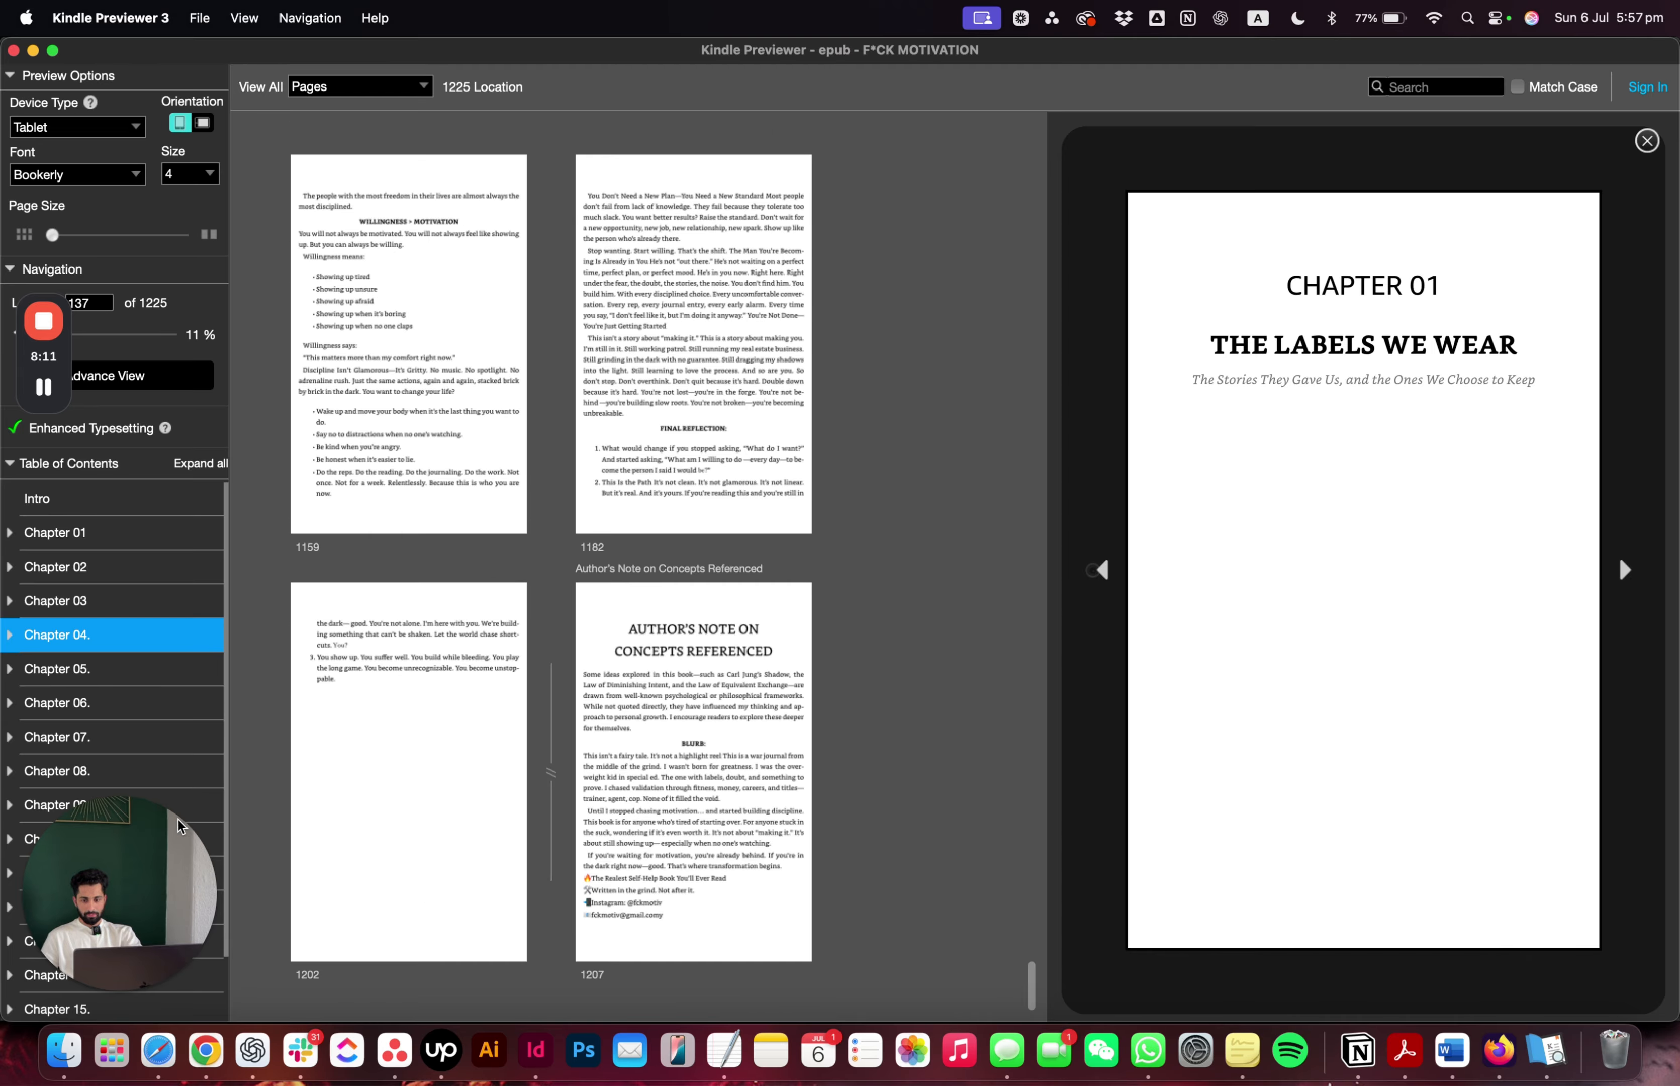